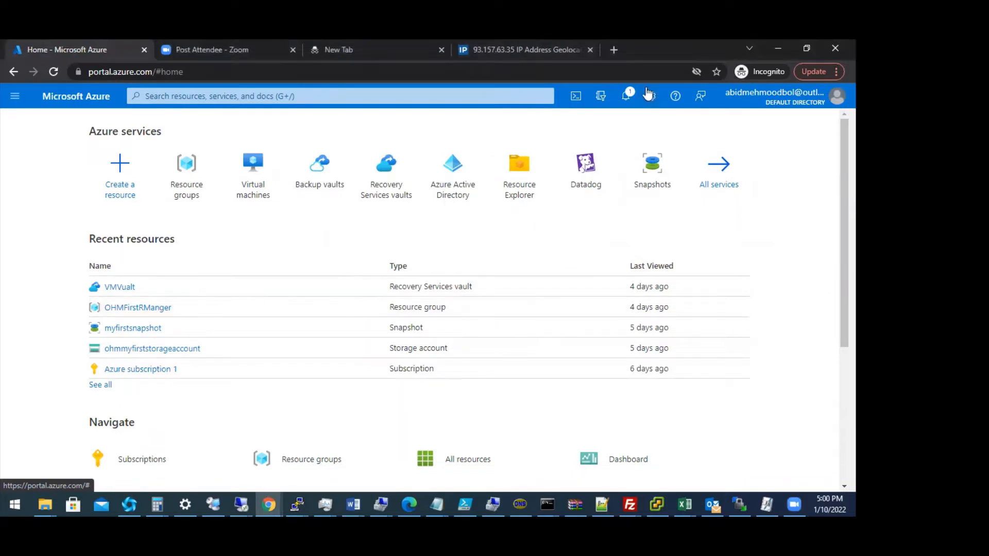
Open the Virtual machines service and start creating a new virtual machine.
{"action": "left_click", "coordinate": [339, 98]}
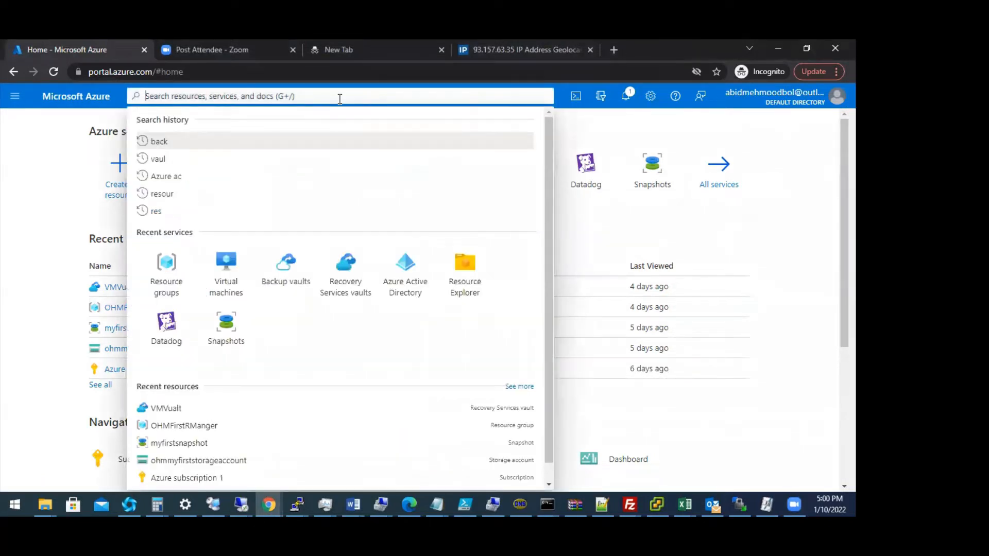
{"action": "left_click", "coordinate": [227, 283]}
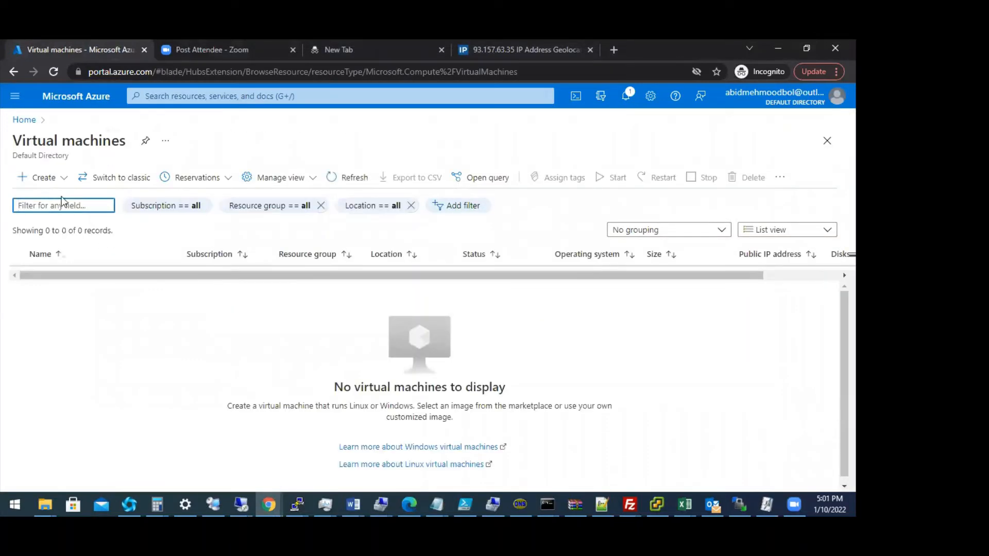
{"action": "left_click", "coordinate": [38, 180]}
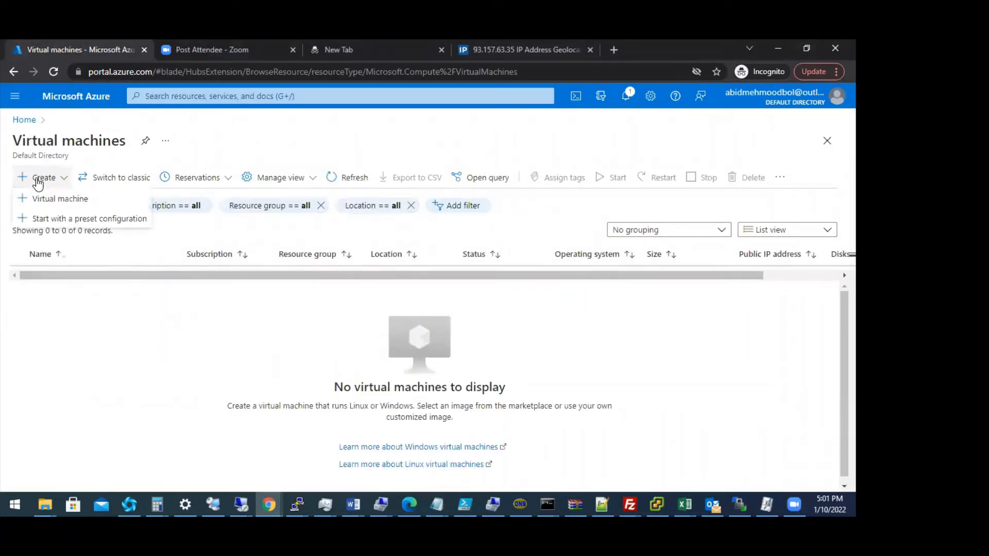
{"action": "left_click", "coordinate": [70, 200]}
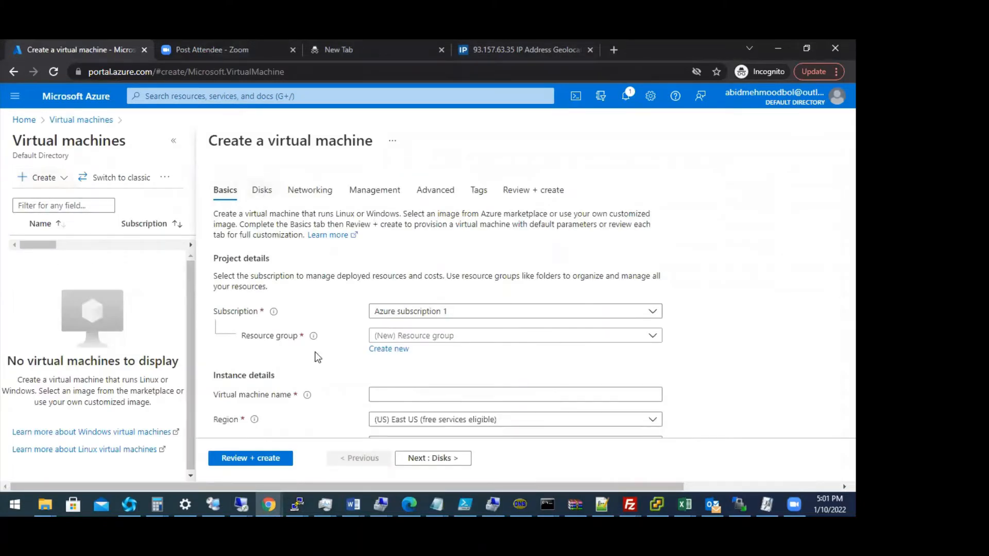
Create a new resource group named lb-rg for the virtual machine.
{"action": "left_click", "coordinate": [395, 352]}
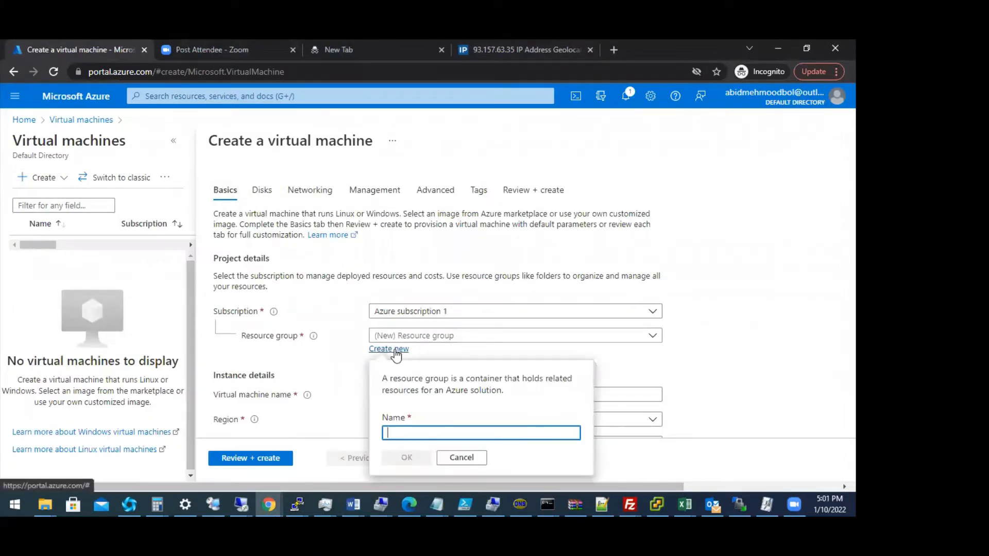
{"action": "type", "text": "lb-"}
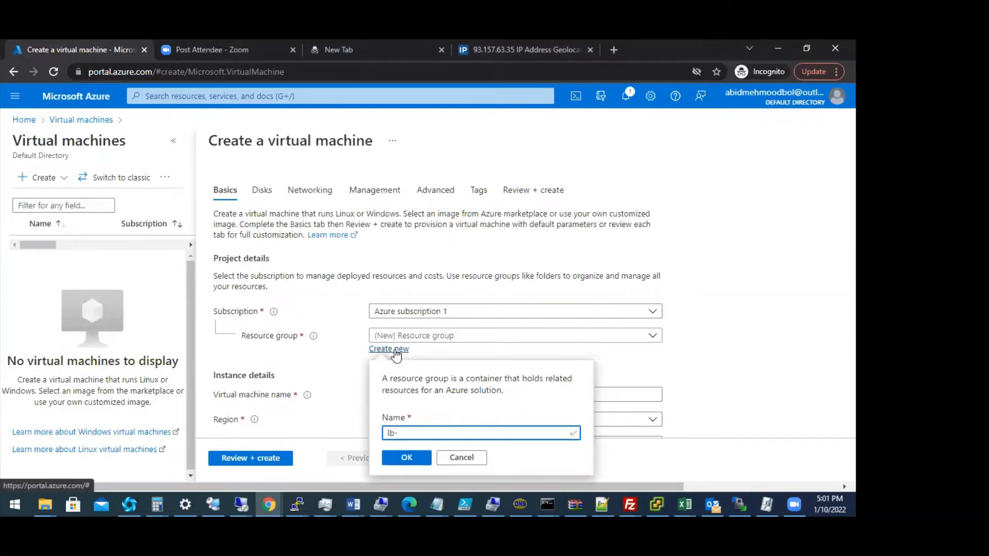
{"action": "type", "text": "rg"}
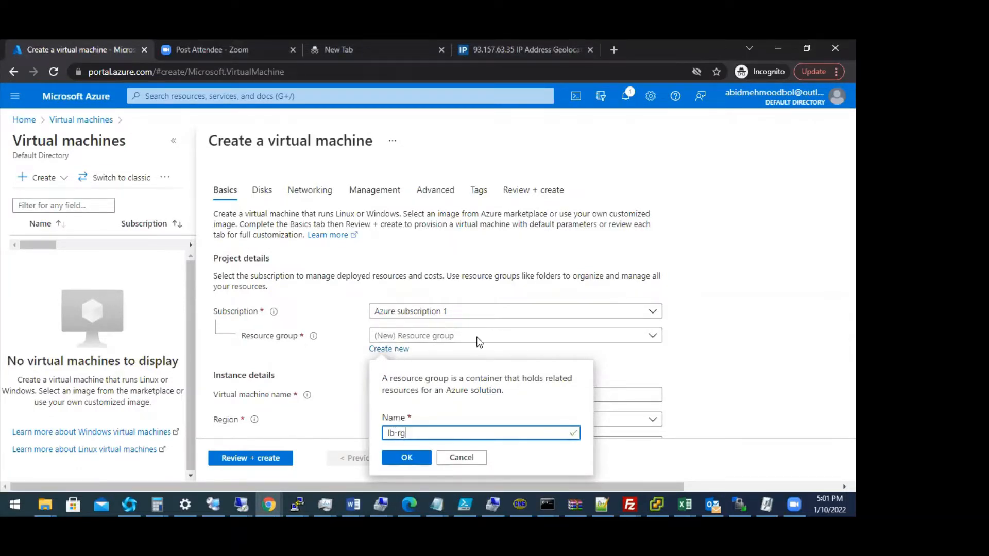
{"action": "left_click", "coordinate": [413, 459]}
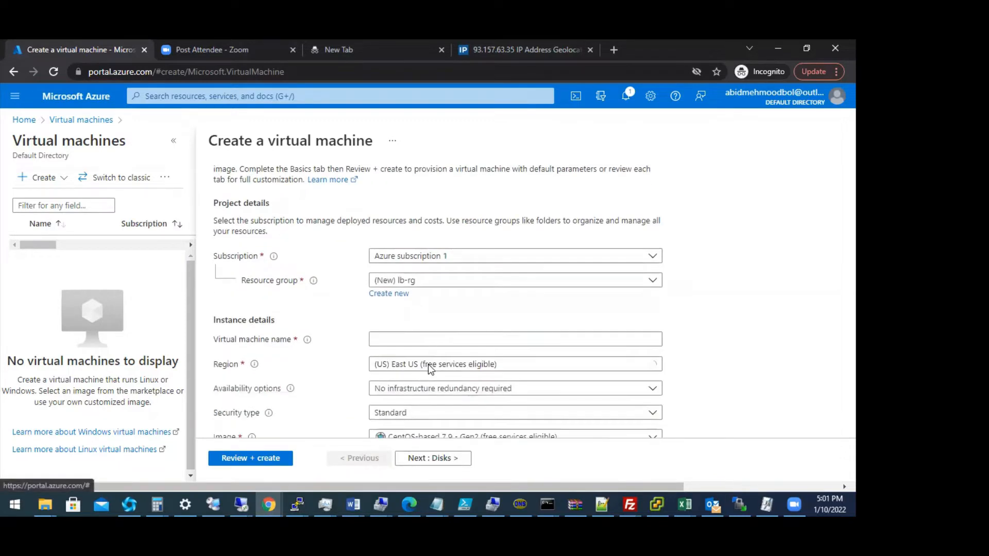
Name the virtual machine vm1 and set its availability option to Availability set.
{"action": "scroll", "coordinate": [433, 392], "scroll_direction": "down", "scroll_amount": 2}
{"action": "left_click", "coordinate": [464, 334]}
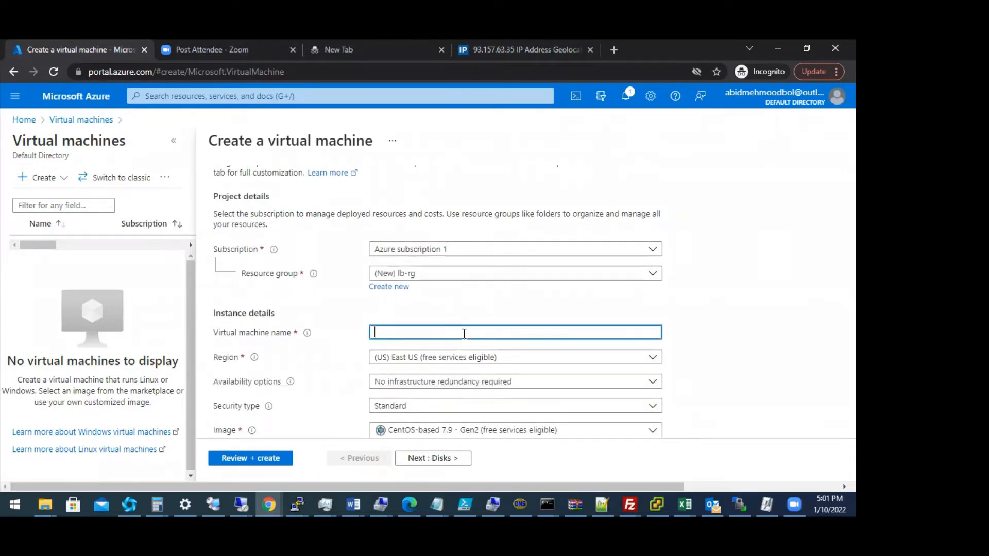
{"action": "type", "text": "vm1"}
{"action": "left_click", "coordinate": [507, 385]}
{"action": "scroll", "coordinate": [513, 390], "scroll_direction": "down", "scroll_amount": 1}
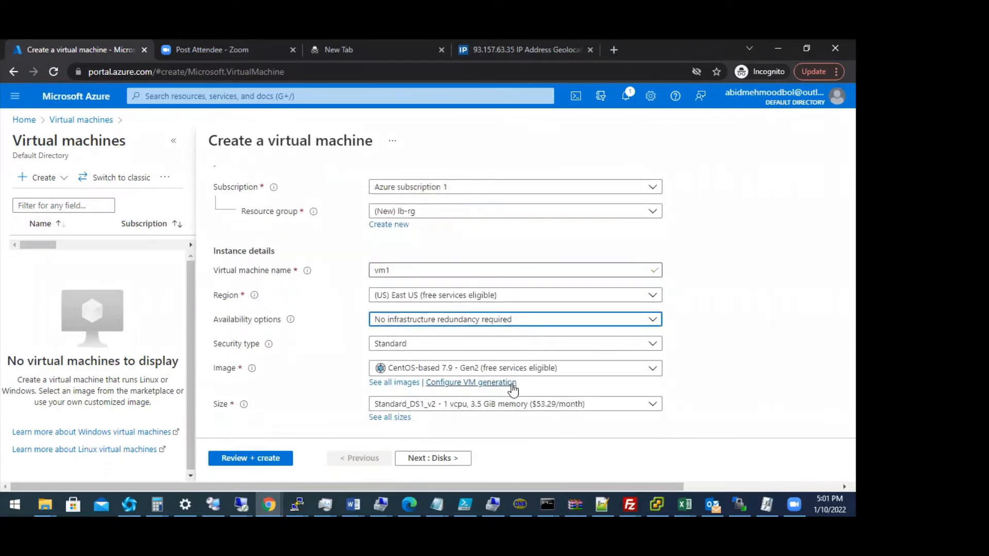
{"action": "left_click", "coordinate": [446, 327]}
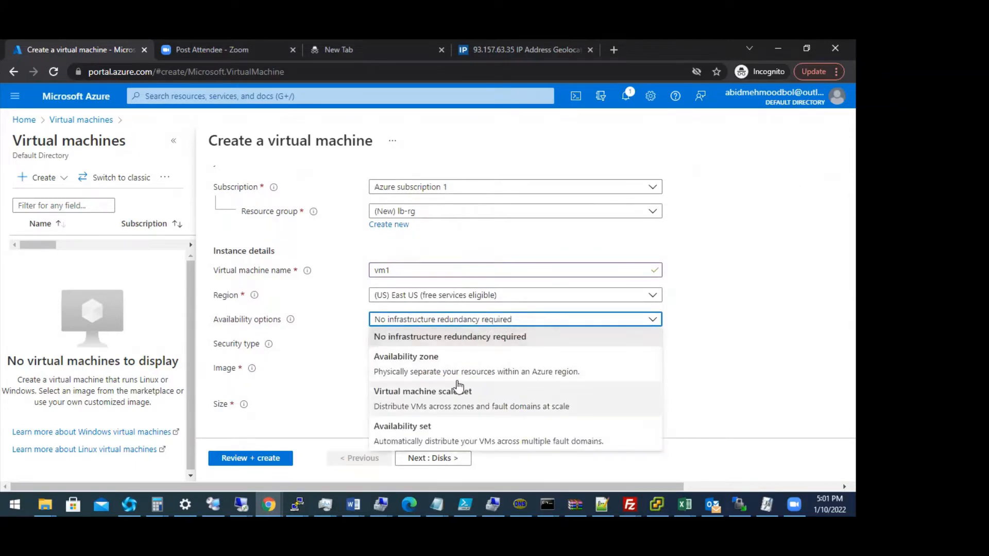
{"action": "left_click", "coordinate": [447, 436]}
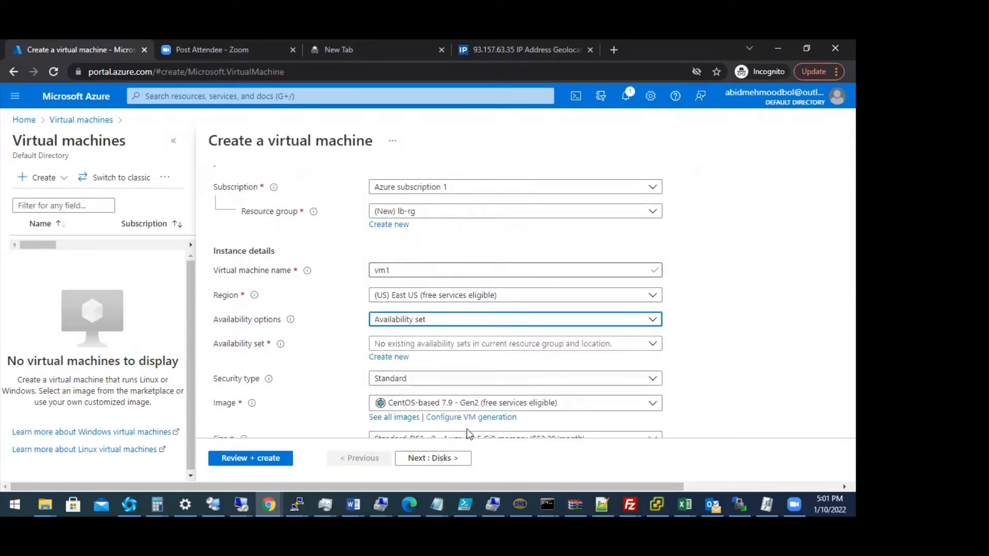
Create a new availability set named lb-avset for the virtual machine.
{"action": "left_click", "coordinate": [400, 362]}
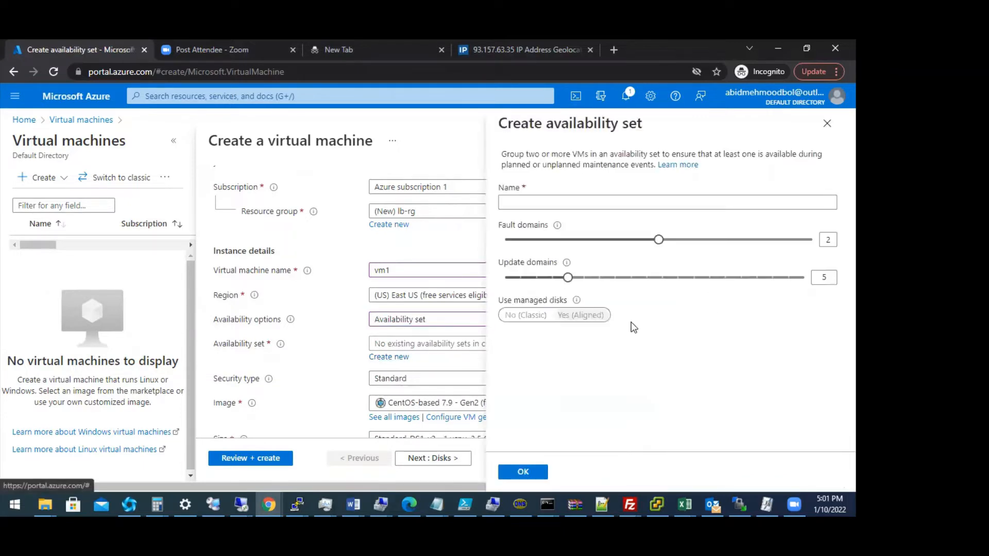
{"action": "left_click", "coordinate": [565, 202]}
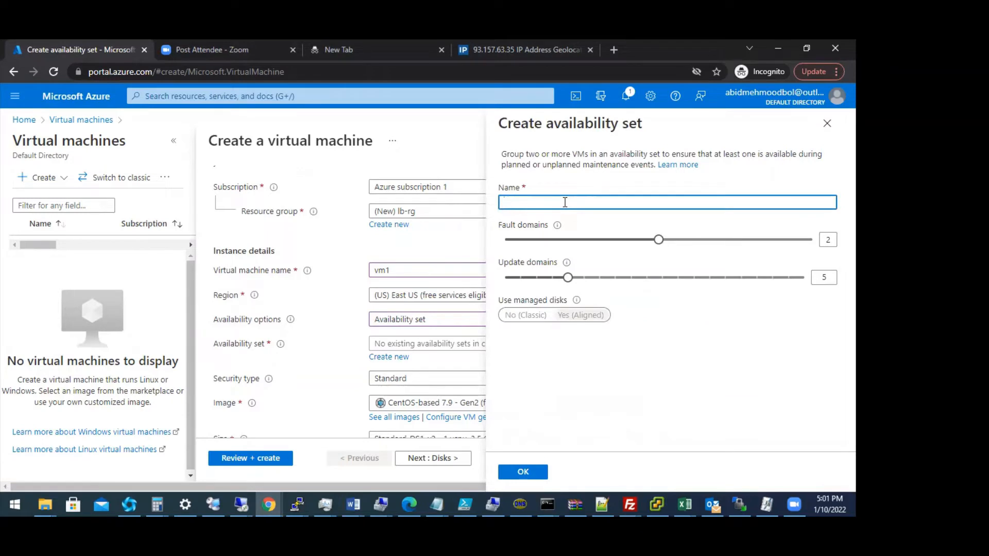
{"action": "type", "text": "lb-aset"}
{"action": "left_click", "coordinate": [517, 203]}
{"action": "type", "text": "v"}
{"action": "left_click", "coordinate": [521, 473]}
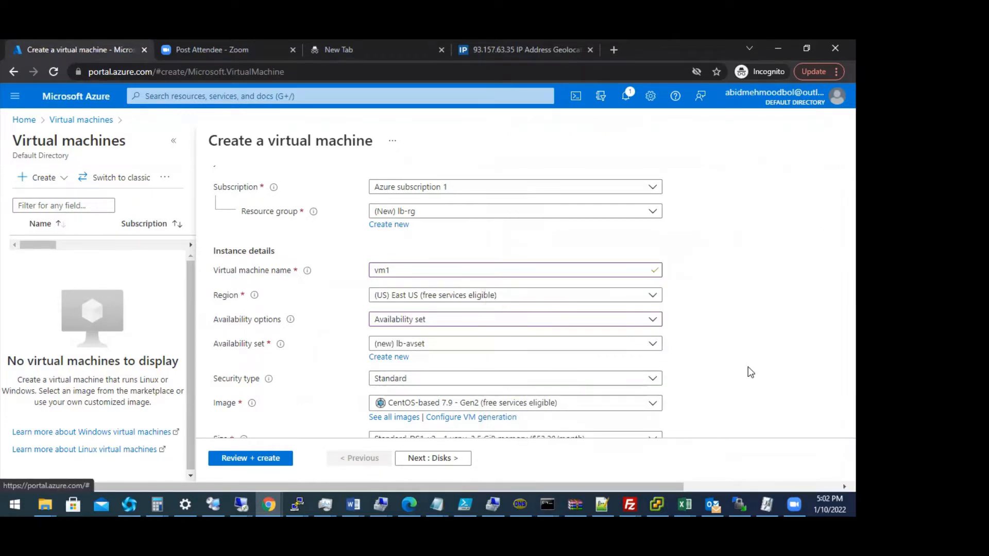
Choose Windows Server 2019 Datacenter - Gen1 as the virtual machine's image.
{"action": "scroll", "coordinate": [749, 368], "scroll_direction": "down", "scroll_amount": 2}
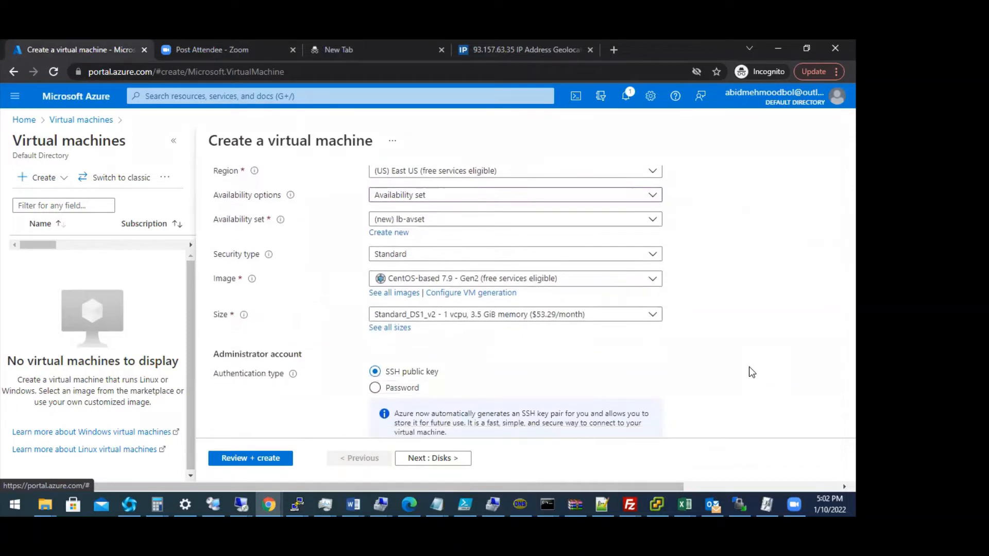
{"action": "left_click", "coordinate": [626, 287]}
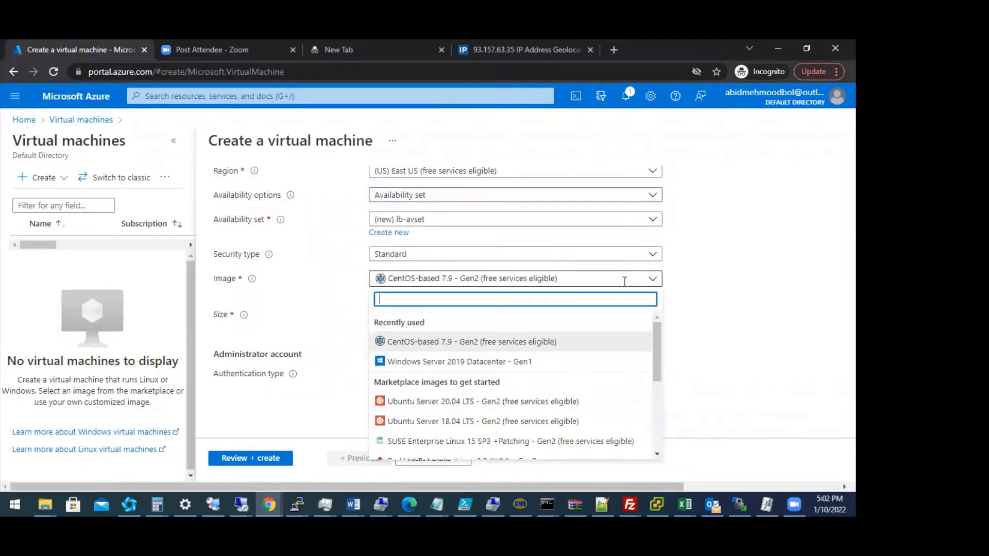
{"action": "left_click", "coordinate": [472, 361]}
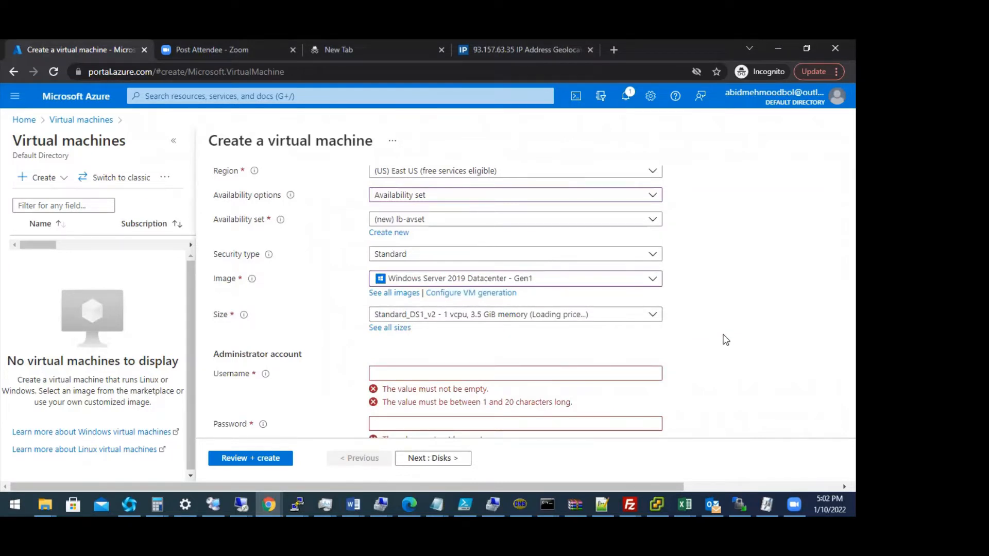
Set the administrator username to ohmadmin, and enter and confirm the administrator password.
{"action": "left_click", "coordinate": [475, 371]}
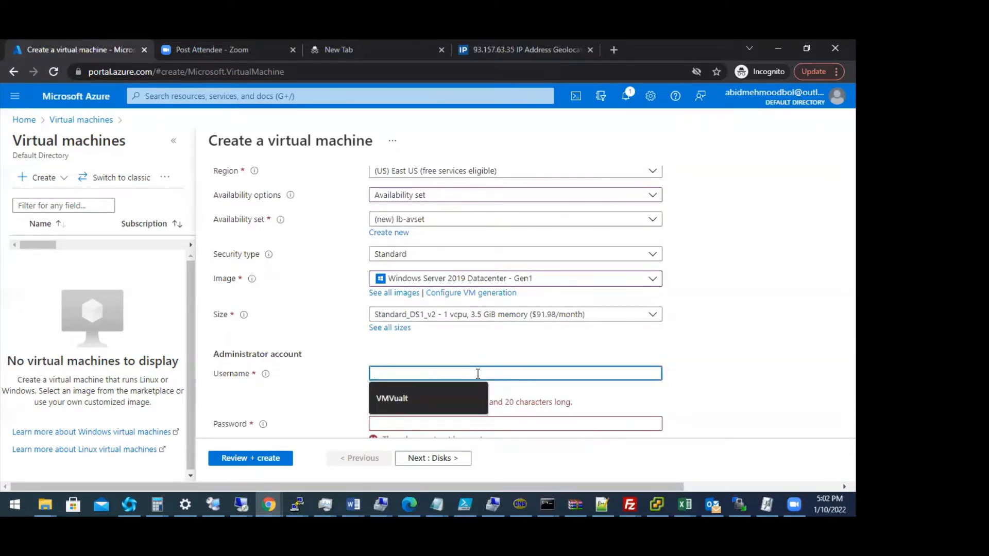
{"action": "type", "text": "ohmadmin"}
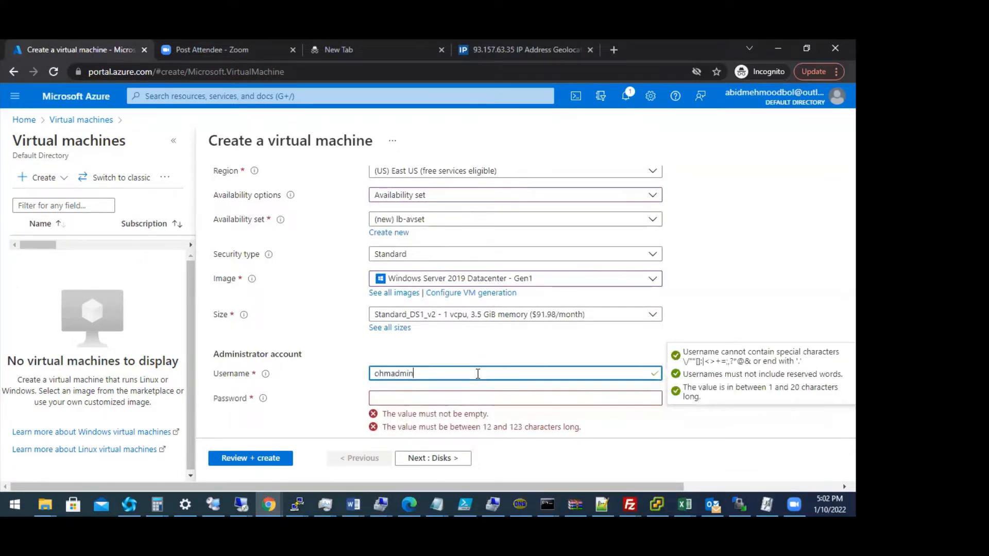
{"action": "key", "text": "Tab"}
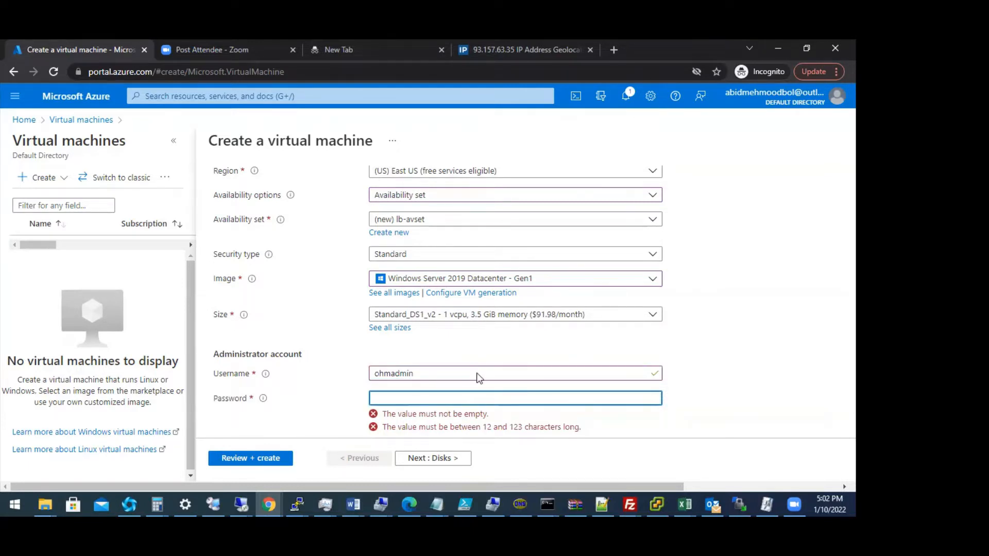
{"action": "mouse_move", "coordinate": [280, 221]}
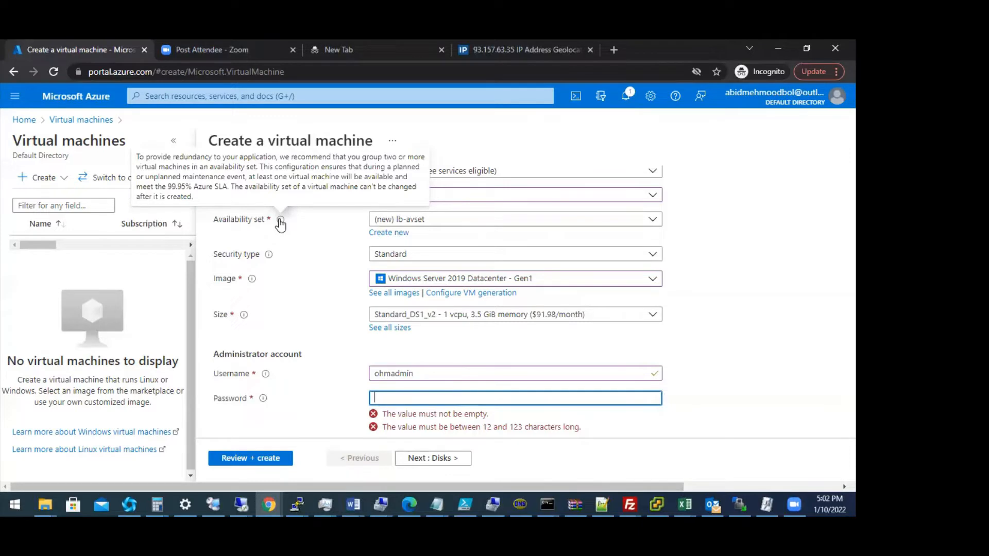
{"action": "type", "text": "•••••••••"}
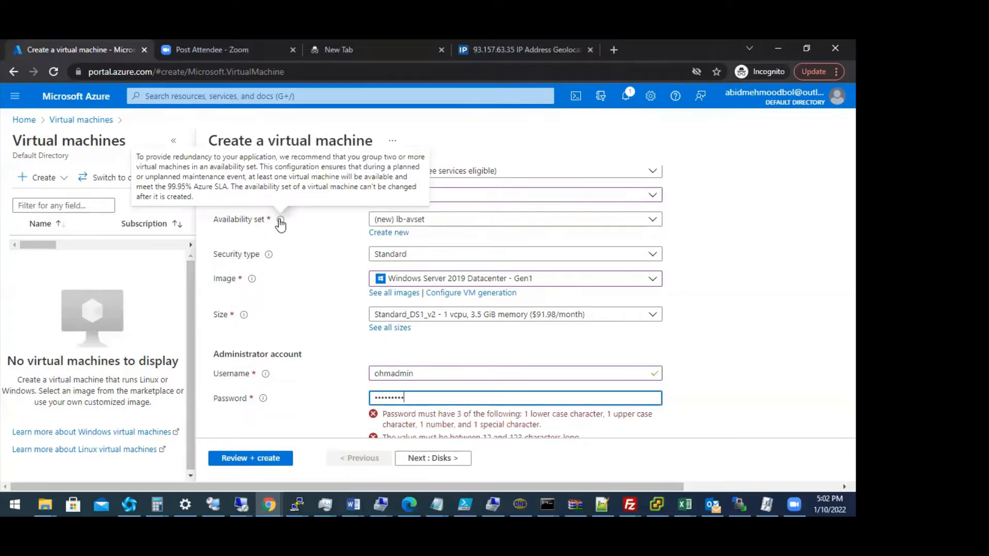
{"action": "type", "text": "•••••"}
{"action": "key", "text": "Tab"}
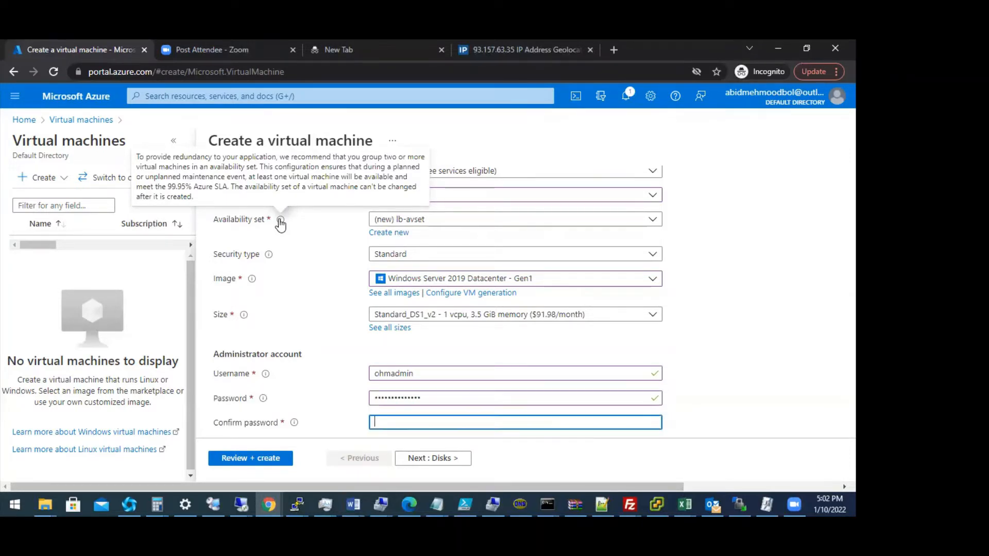
{"action": "type", "text": "••••••••••••••"}
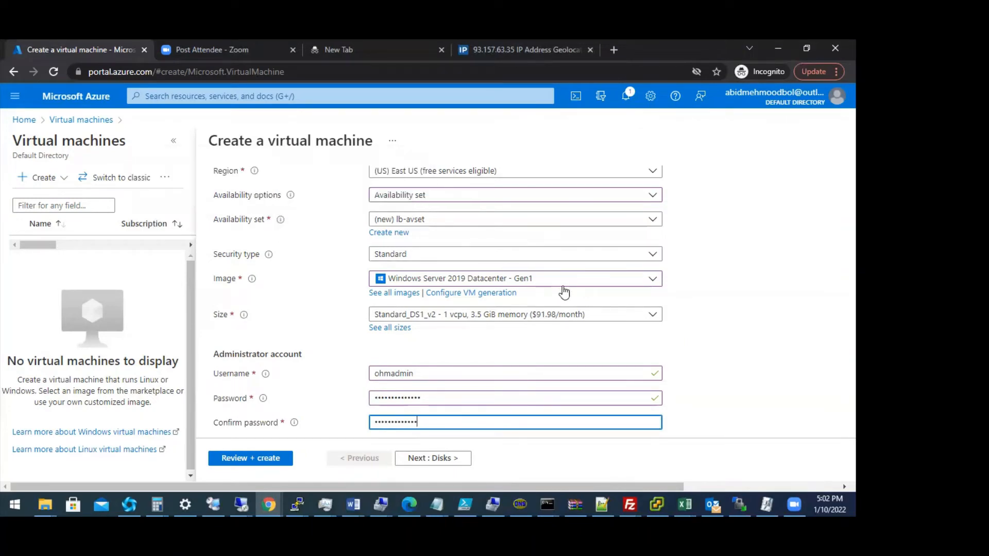
Add HTTP (80) and HTTPS (443) to the allowed public inbound ports alongside RDP (3389).
{"action": "scroll", "coordinate": [598, 286], "scroll_direction": "up", "scroll_amount": 5}
{"action": "scroll", "coordinate": [602, 286], "scroll_direction": "down", "scroll_amount": 5}
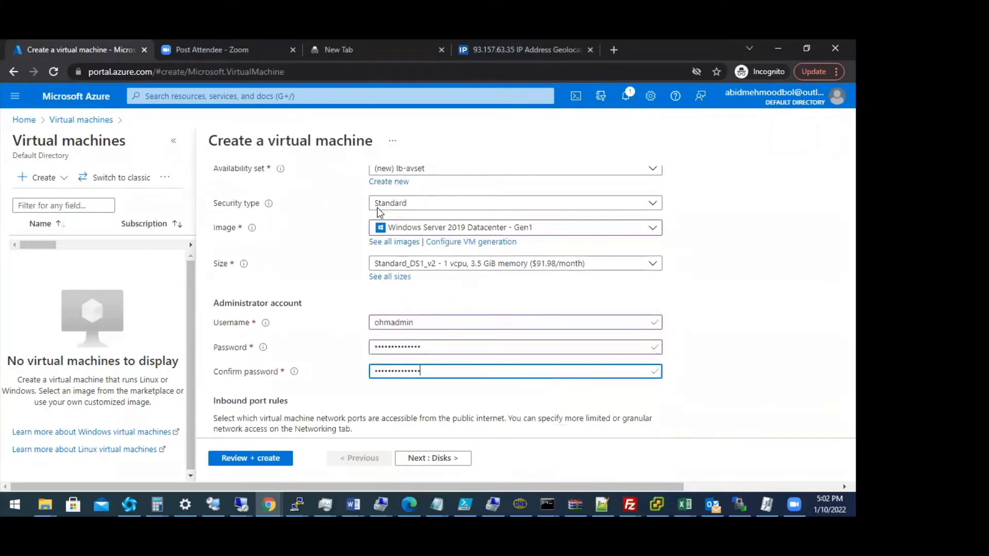
{"action": "scroll", "coordinate": [479, 366], "scroll_direction": "down", "scroll_amount": 2}
{"action": "scroll", "coordinate": [742, 381], "scroll_direction": "down", "scroll_amount": 1}
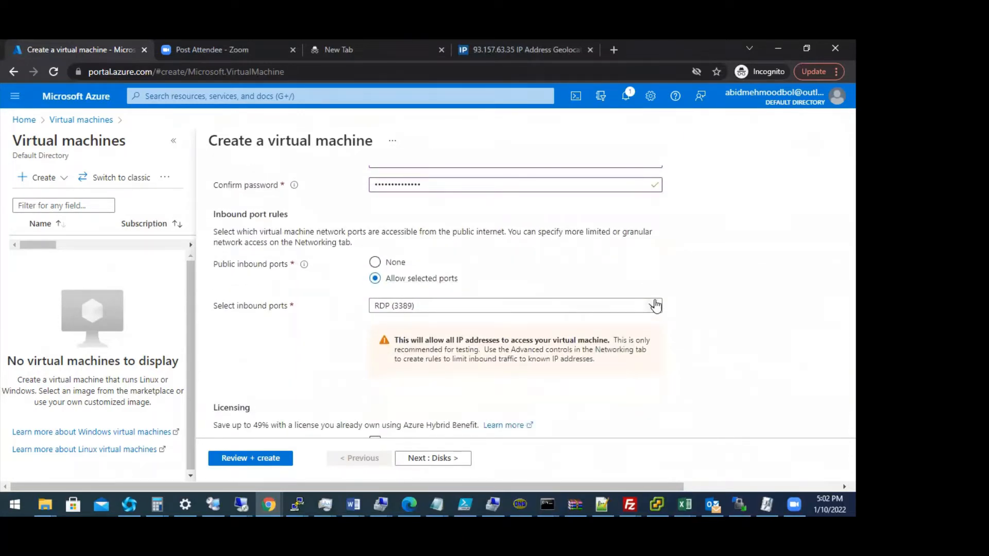
{"action": "left_click", "coordinate": [573, 309]}
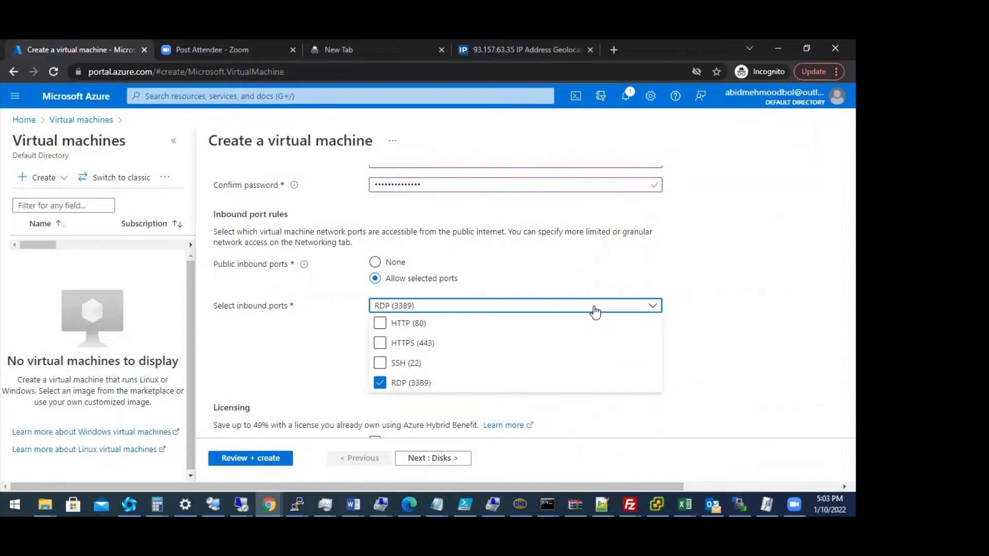
{"action": "left_click", "coordinate": [380, 323]}
{"action": "left_click", "coordinate": [380, 341]}
{"action": "left_click", "coordinate": [581, 353]}
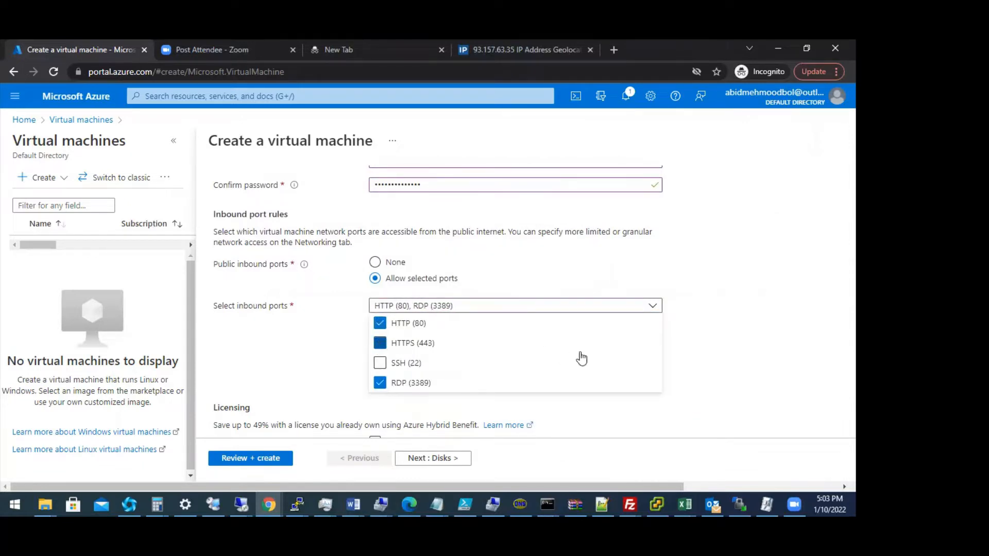
{"action": "scroll", "coordinate": [746, 354], "scroll_direction": "down", "scroll_amount": 3}
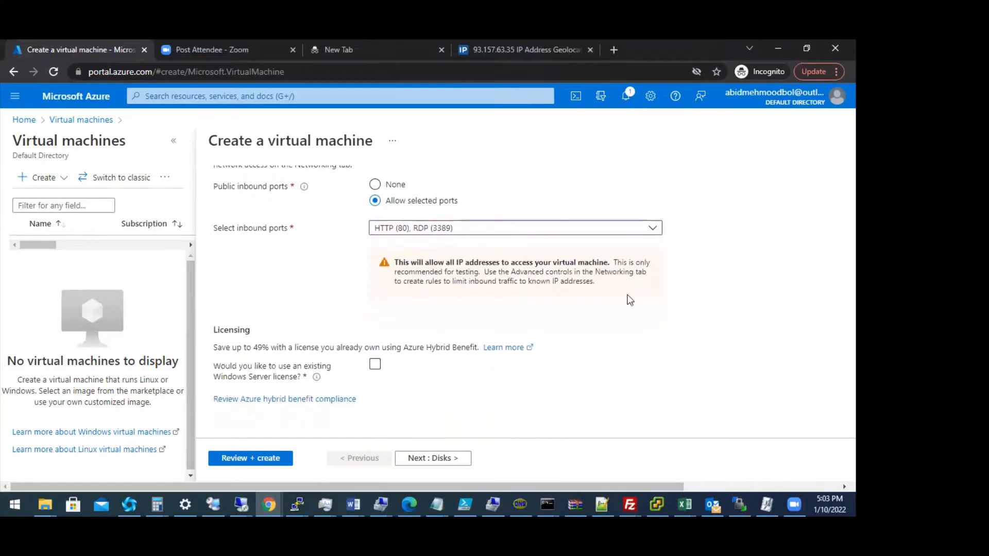
{"action": "left_click", "coordinate": [604, 228]}
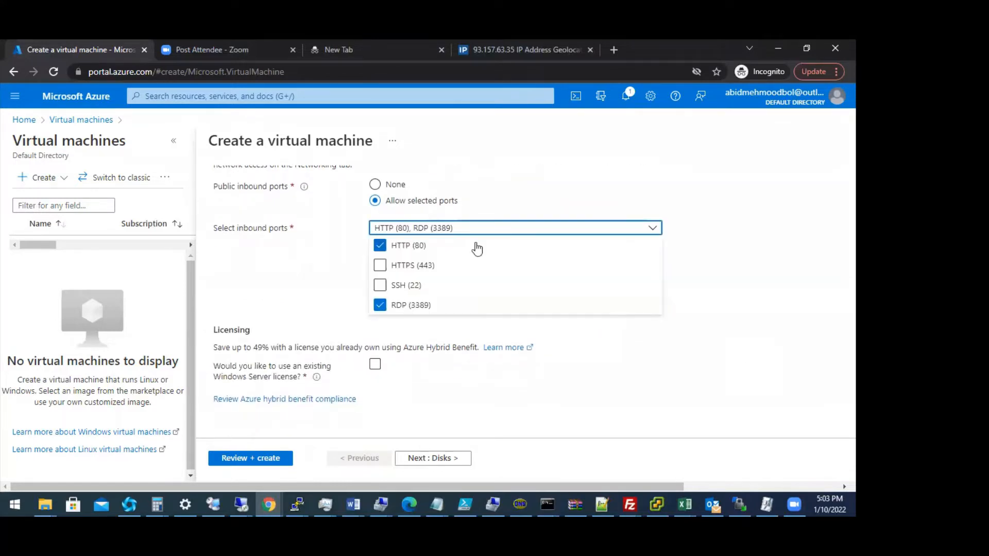
{"action": "left_click", "coordinate": [379, 266]}
{"action": "left_click", "coordinate": [380, 352]}
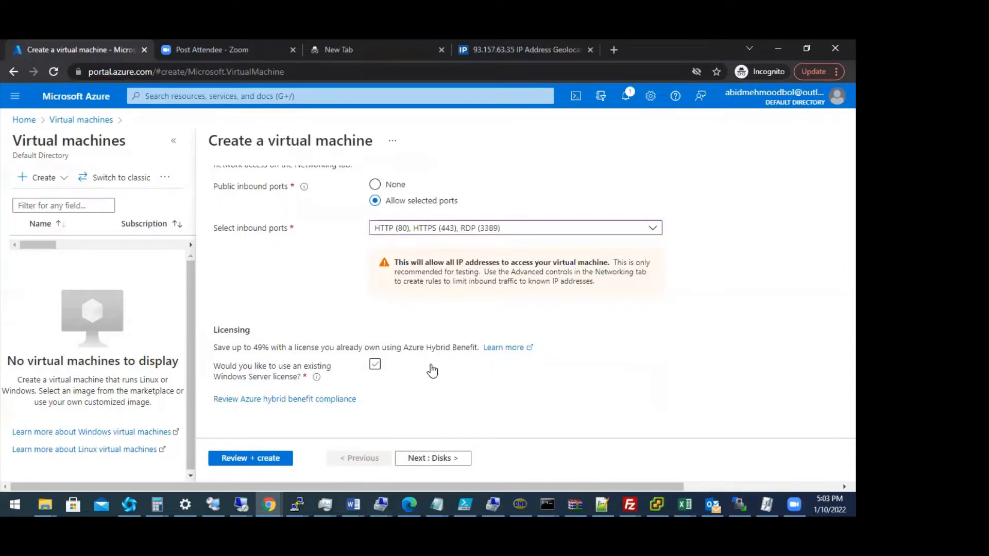
Validate the configuration and deploy the vm1 virtual machine, then return to the portal home page.
{"action": "left_click", "coordinate": [261, 458]}
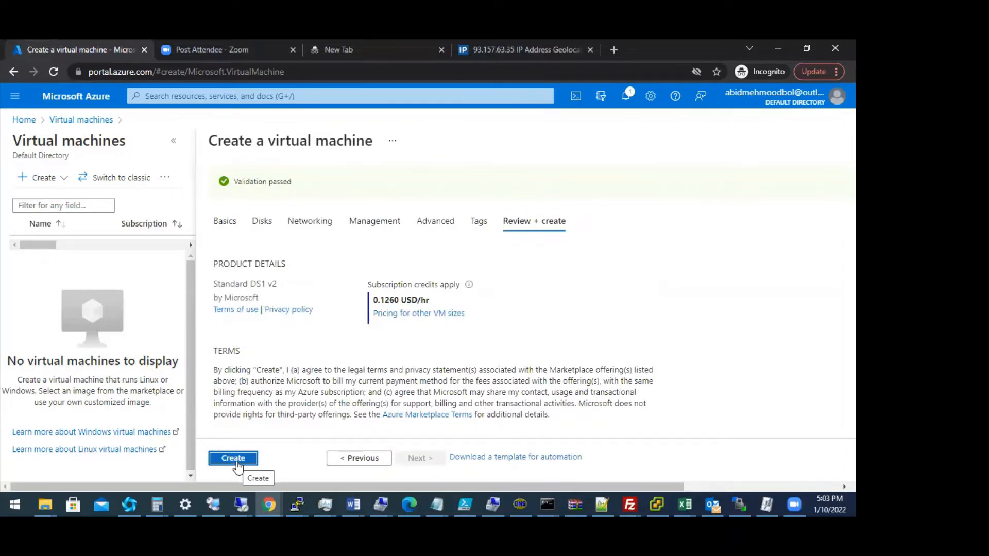
{"action": "left_click", "coordinate": [237, 461]}
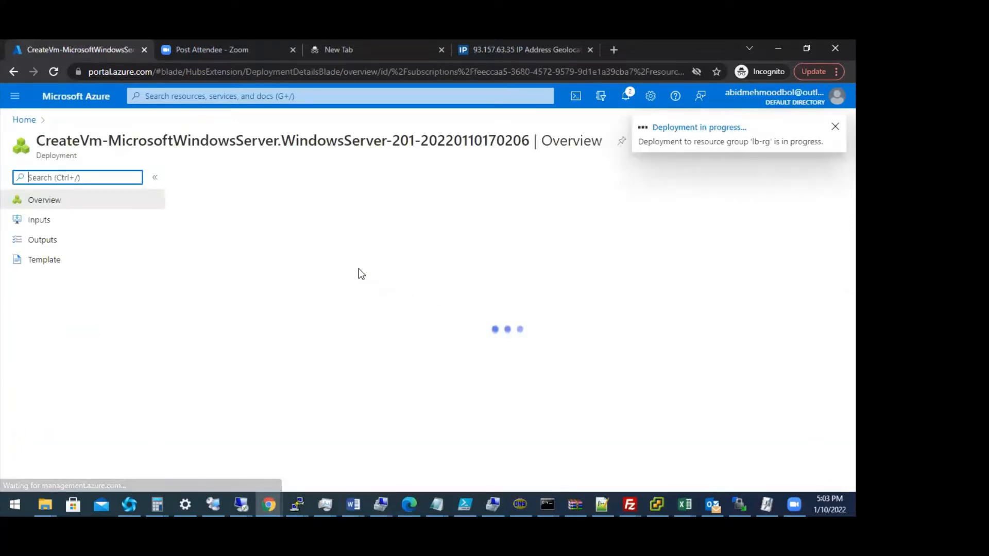
{"action": "left_click", "coordinate": [25, 120]}
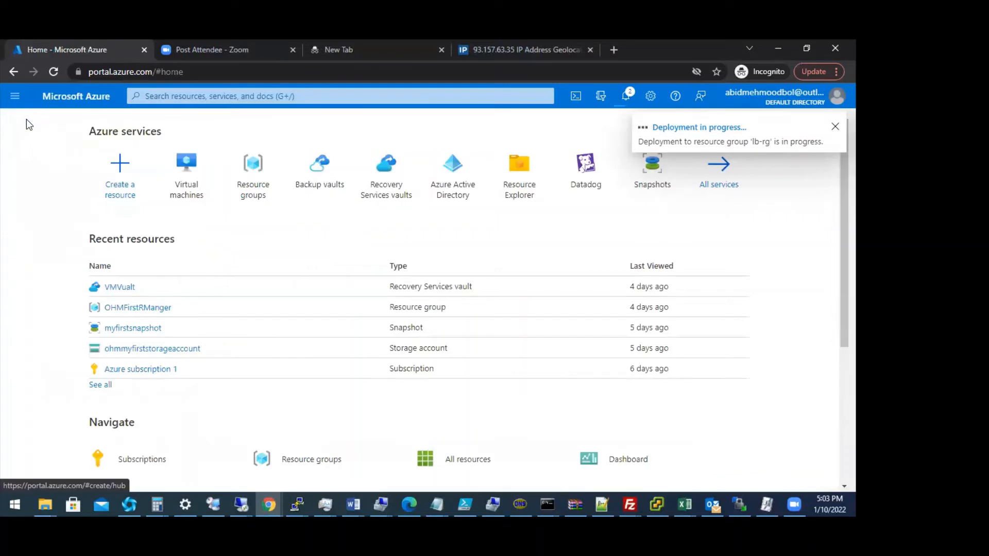
Start creating another virtual machine and place it in resource group lb-rg.
{"action": "left_click", "coordinate": [187, 189]}
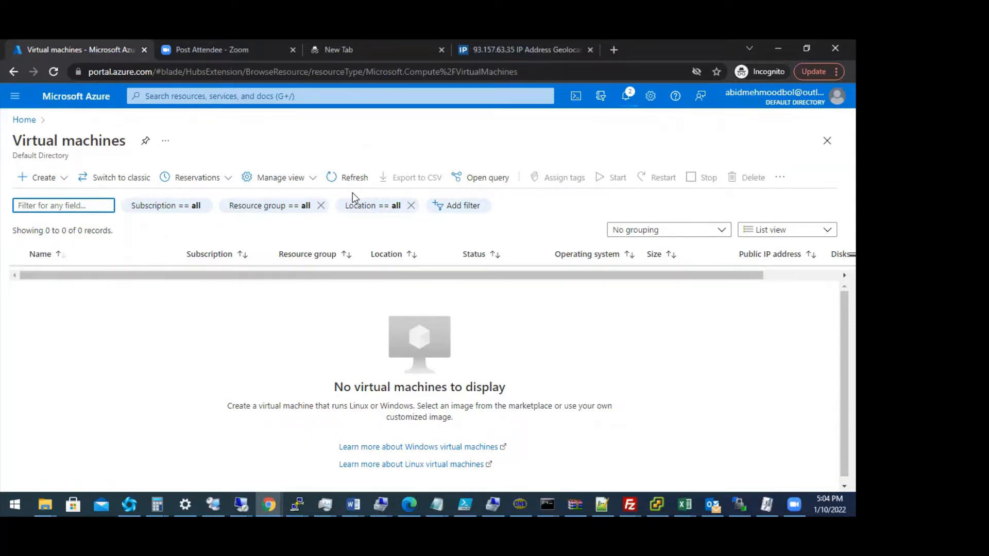
{"action": "left_click", "coordinate": [43, 178]}
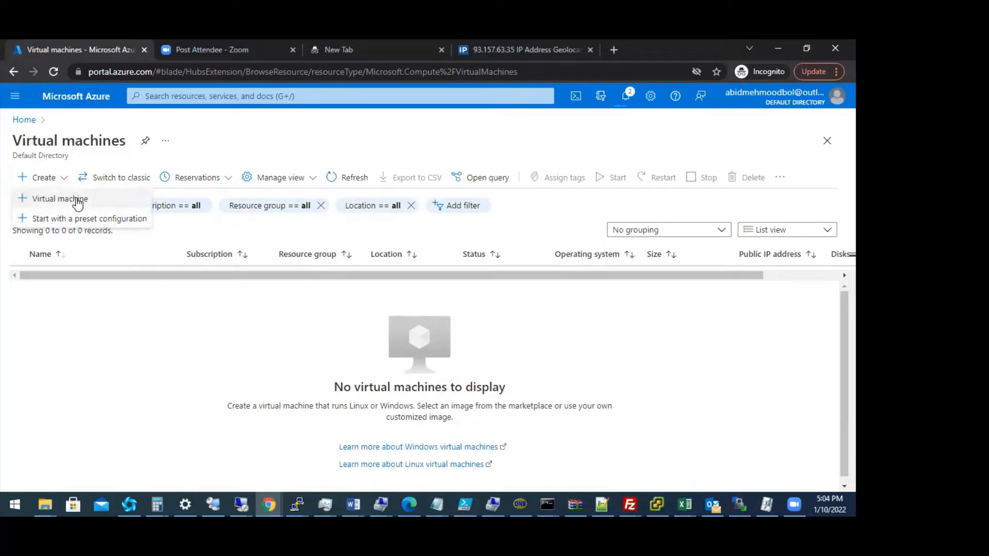
{"action": "left_click", "coordinate": [78, 200]}
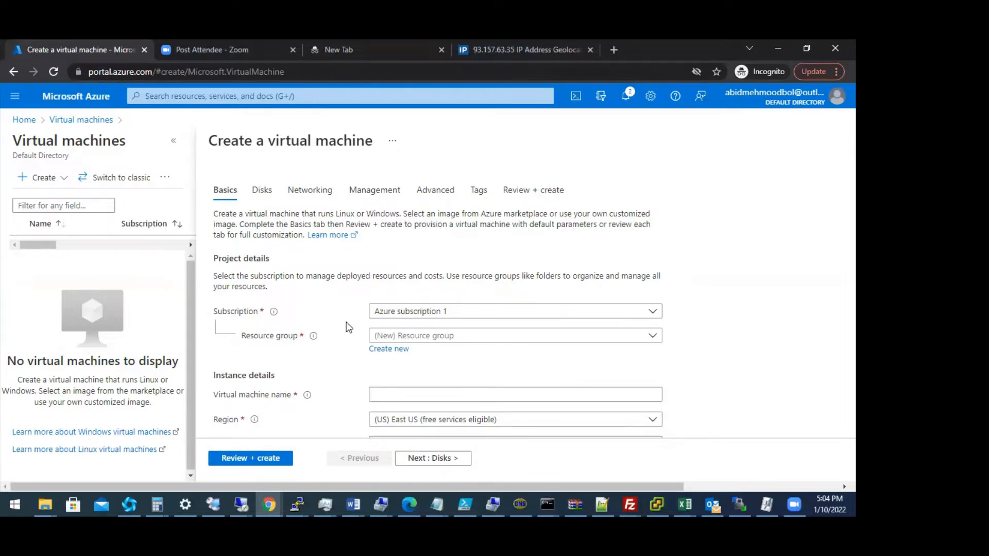
{"action": "left_click", "coordinate": [468, 338]}
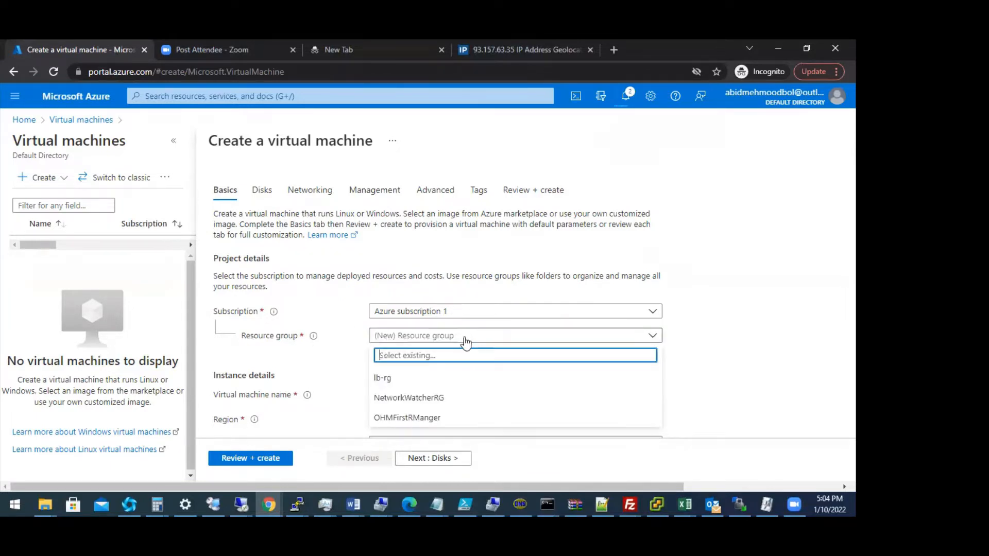
{"action": "left_click", "coordinate": [400, 382]}
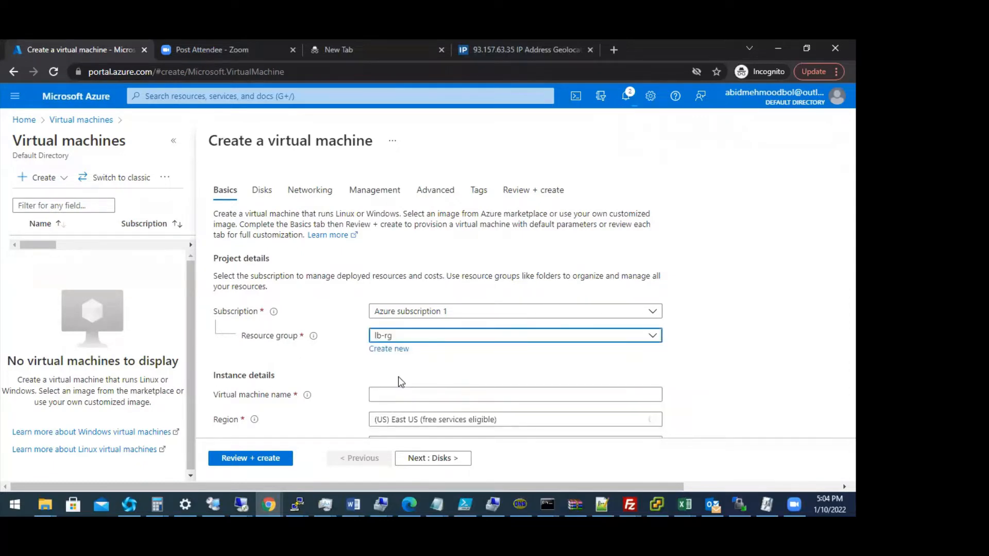
Name the virtual machine VM2 and set its availability option to Availability set.
{"action": "scroll", "coordinate": [400, 382], "scroll_direction": "down", "scroll_amount": 3}
{"action": "left_click", "coordinate": [433, 265]}
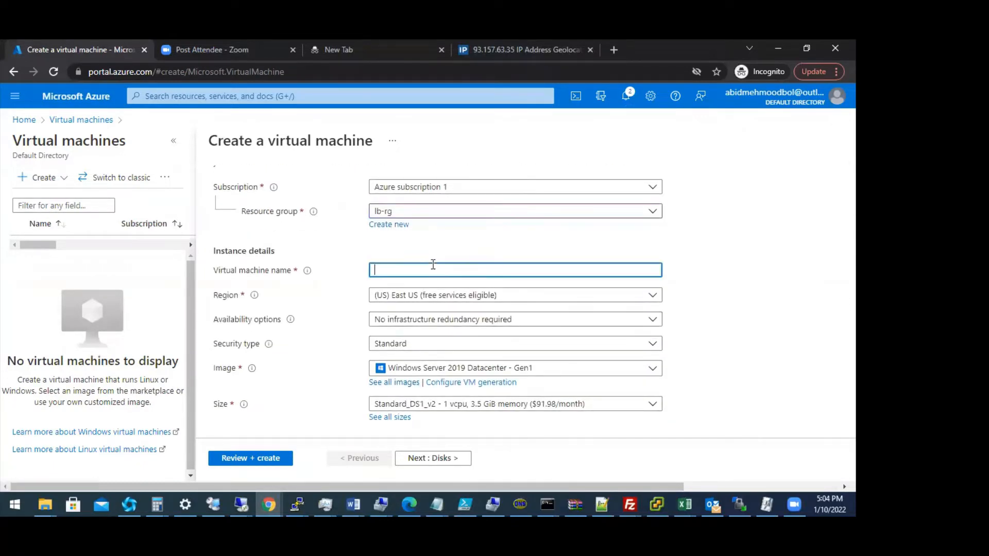
{"action": "type", "text": "v"}
{"action": "type", "text": "VM2"}
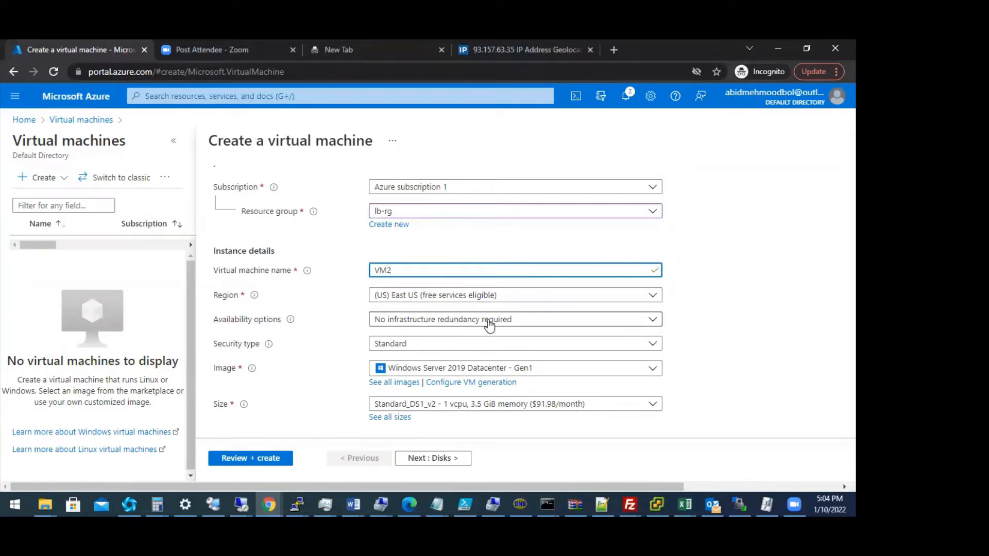
{"action": "left_click", "coordinate": [568, 323]}
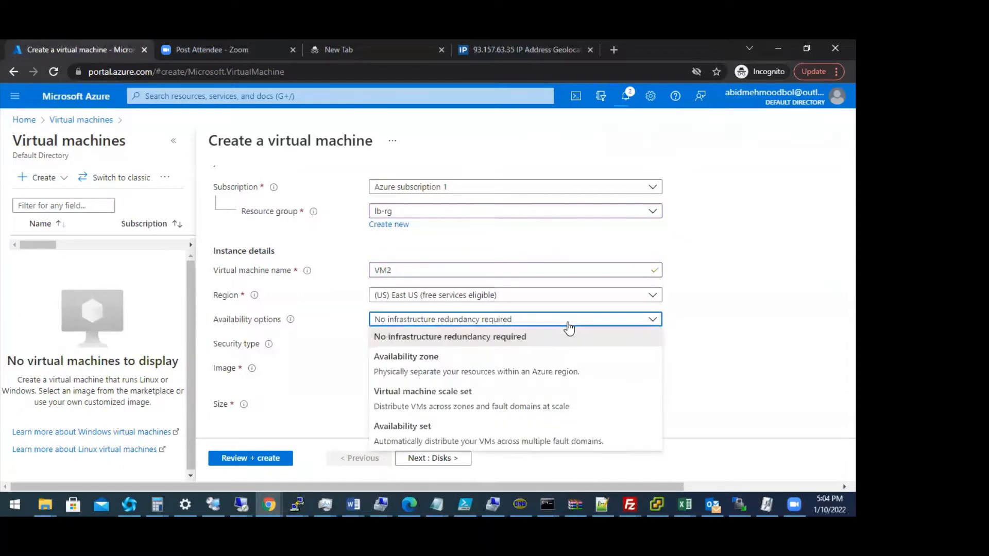
{"action": "left_click", "coordinate": [435, 441]}
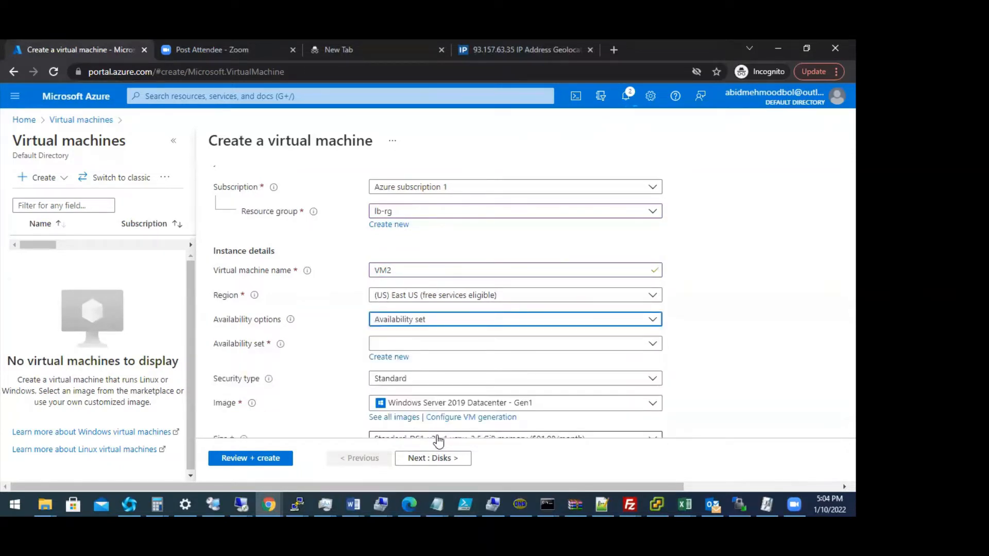
Try the (US) West US 3 region while checking the available availability sets, and return the region to (US) East US.
{"action": "left_click", "coordinate": [507, 344]}
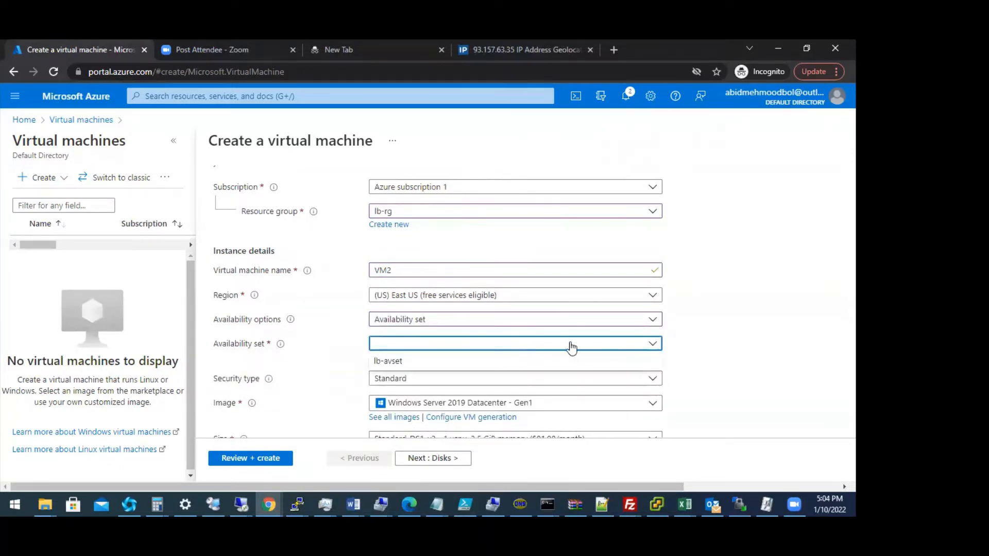
{"action": "left_click", "coordinate": [607, 347]}
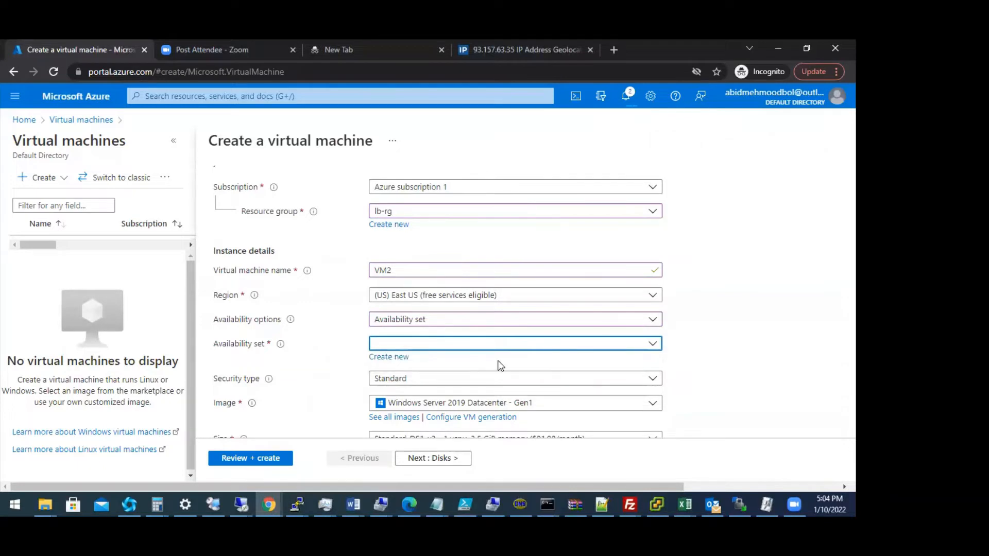
{"action": "left_click", "coordinate": [577, 299]}
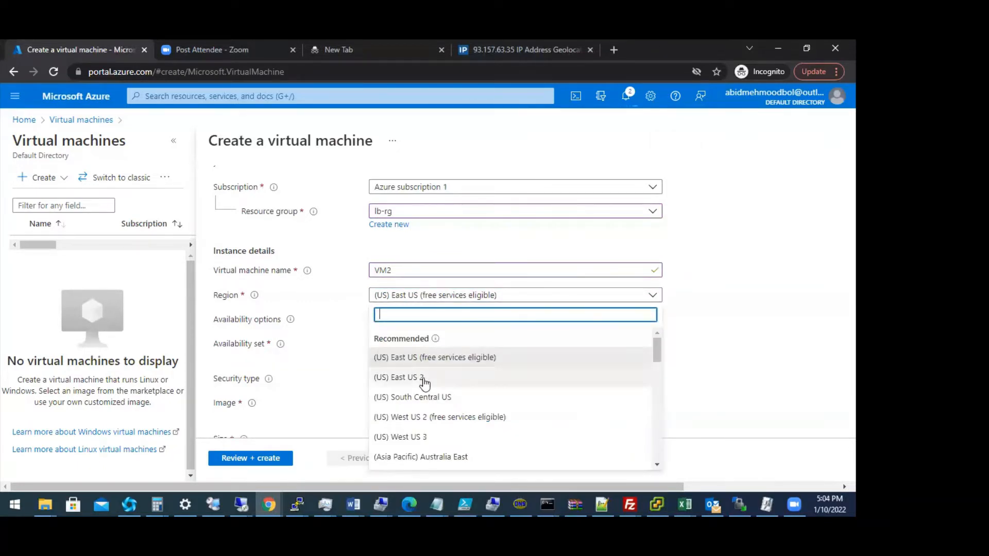
{"action": "left_click", "coordinate": [418, 437]}
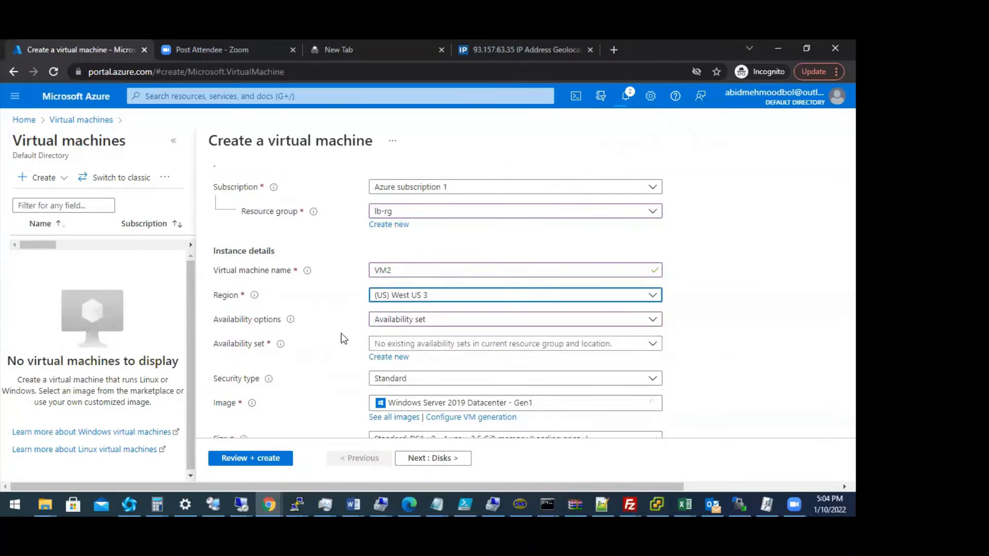
{"action": "left_click", "coordinate": [604, 351]}
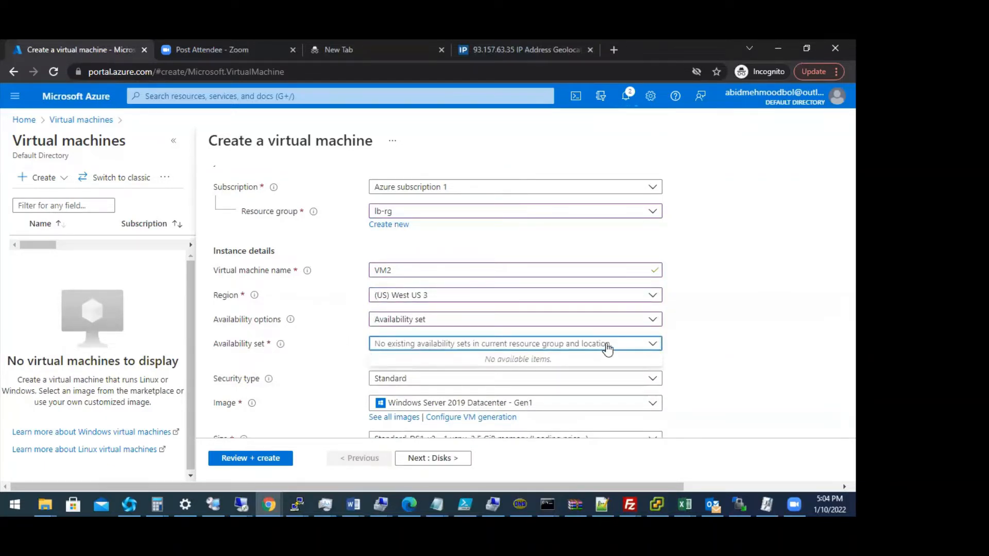
{"action": "left_click", "coordinate": [607, 346]}
{"action": "left_click", "coordinate": [640, 303]}
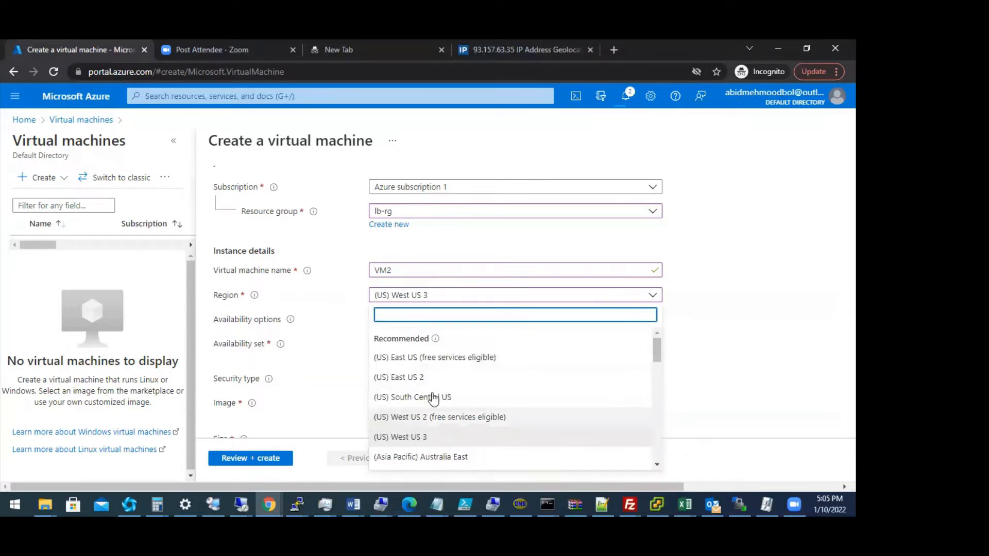
{"action": "left_click", "coordinate": [431, 360]}
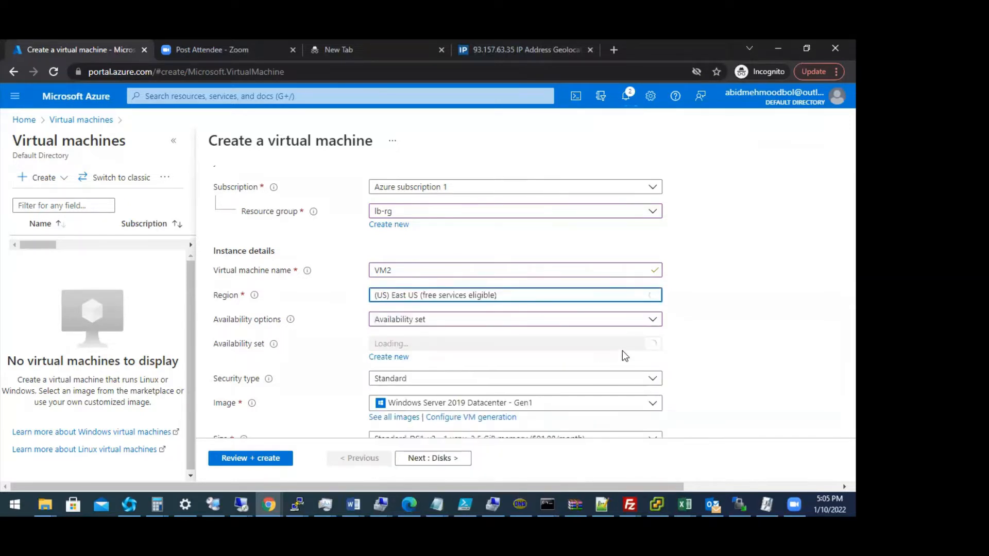
Assign the virtual machine to the existing availability set lb-avset.
{"action": "left_click", "coordinate": [639, 348]}
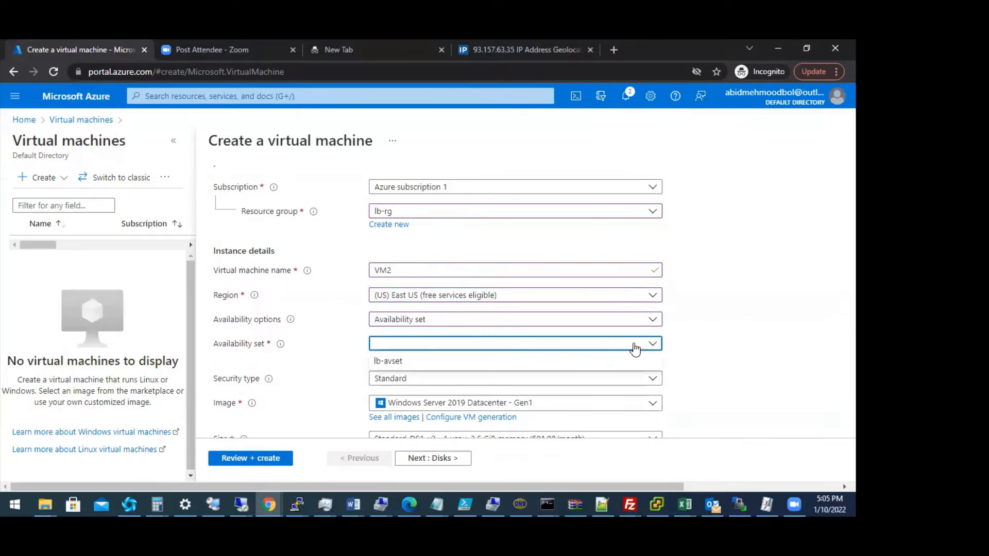
{"action": "left_click", "coordinate": [398, 363]}
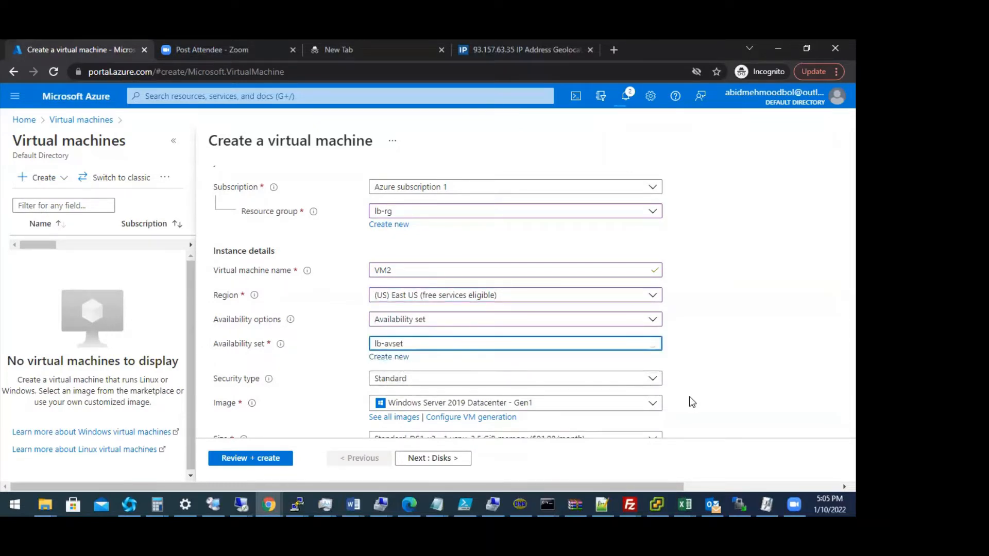
Set the administrator account's username to ohmadmin.
{"action": "scroll", "coordinate": [756, 367], "scroll_direction": "down", "scroll_amount": 2}
{"action": "scroll", "coordinate": [755, 365], "scroll_direction": "down", "scroll_amount": 1}
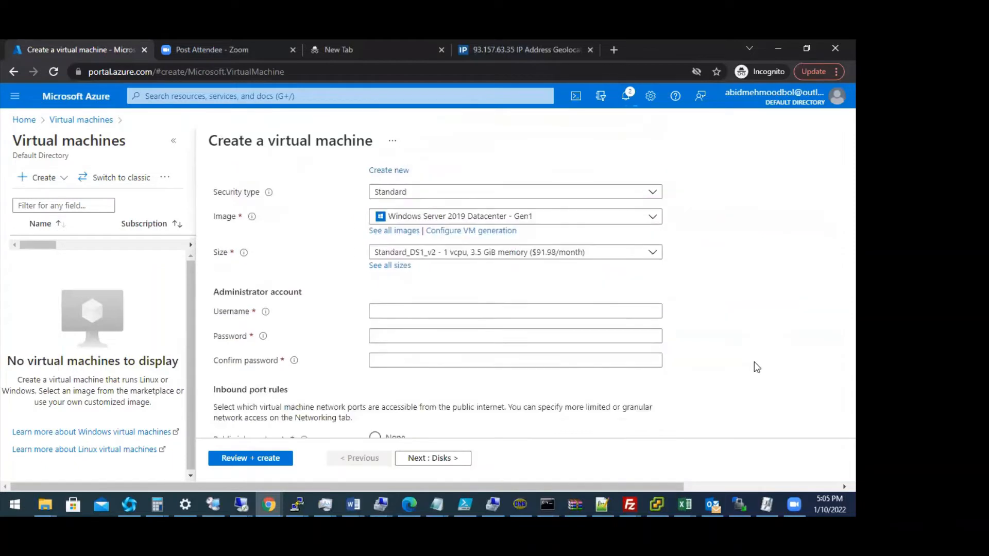
{"action": "left_click", "coordinate": [442, 311]}
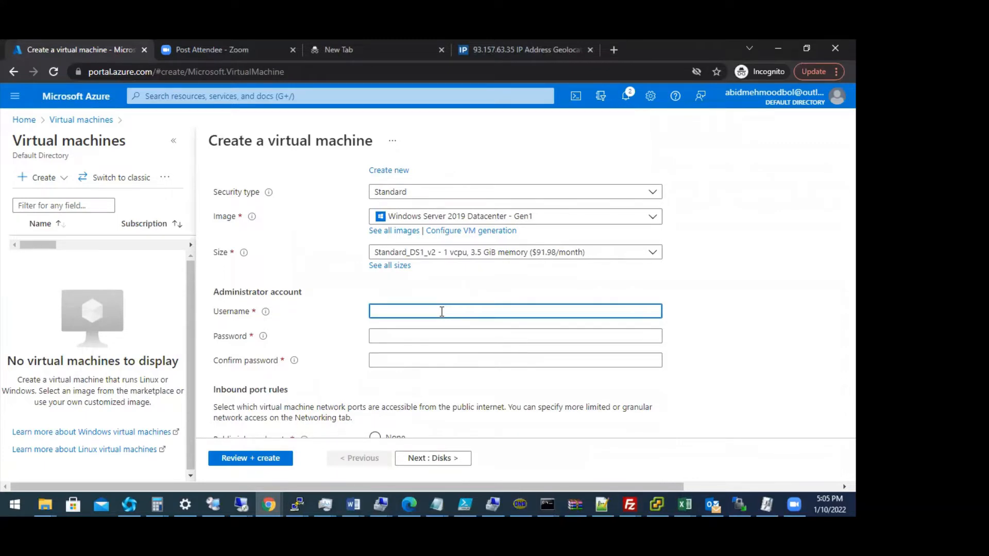
{"action": "type", "text": "o"}
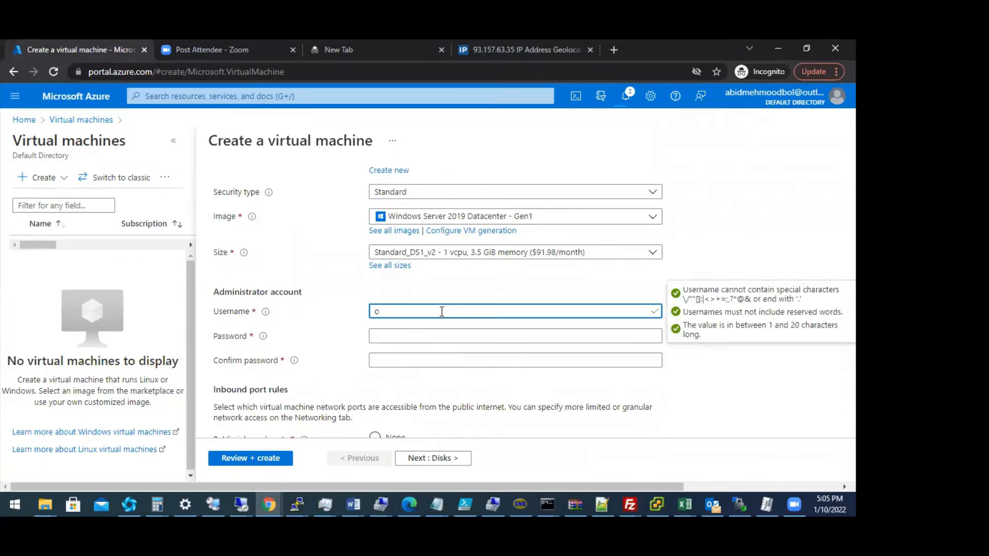
{"action": "type", "text": "hmDMIN"}
{"action": "key", "text": "Tab"}
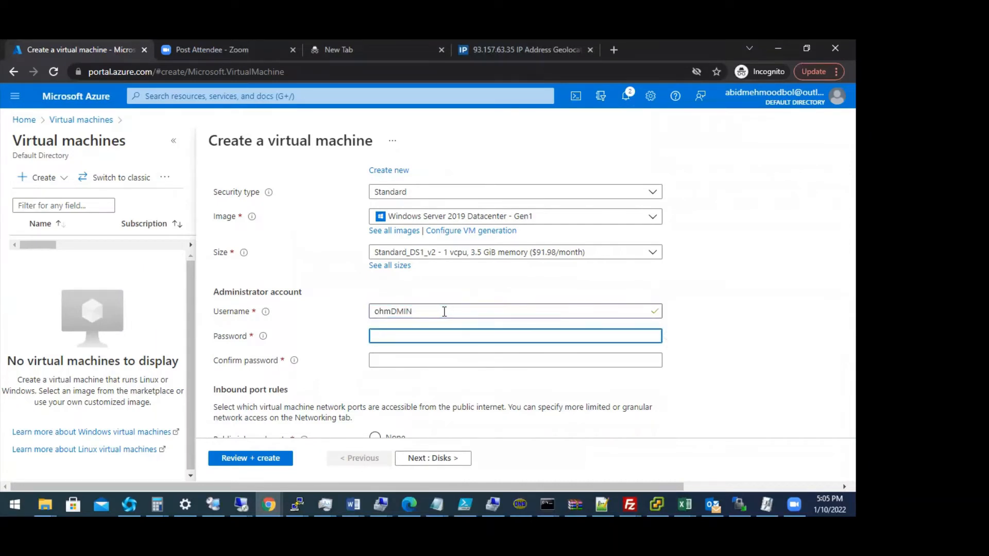
{"action": "double_click", "coordinate": [444, 311]}
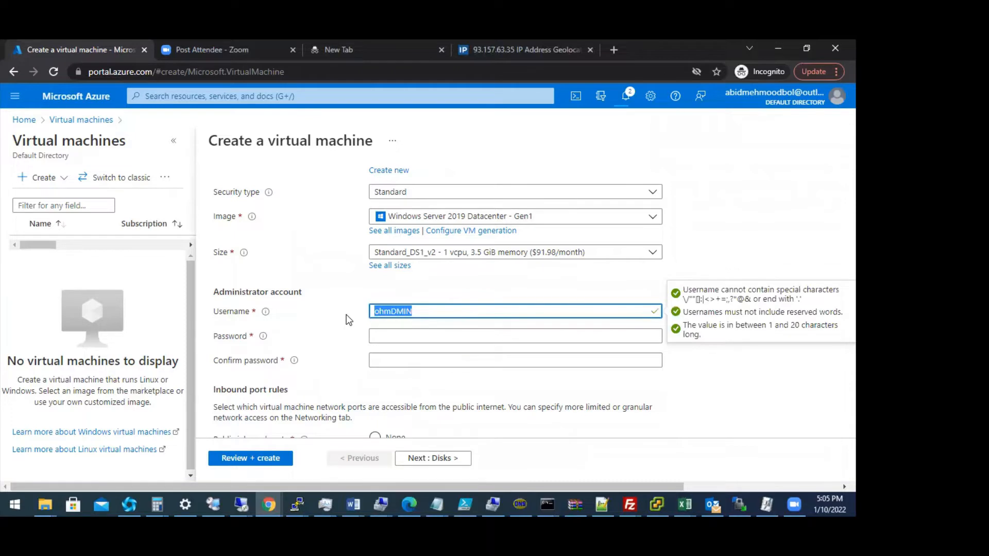
{"action": "type", "text": "ohmadmin"}
{"action": "key", "text": "Tab"}
Enter the administrator password and repeat it in the confirmation field.
{"action": "type", "text": "•••••••••"}
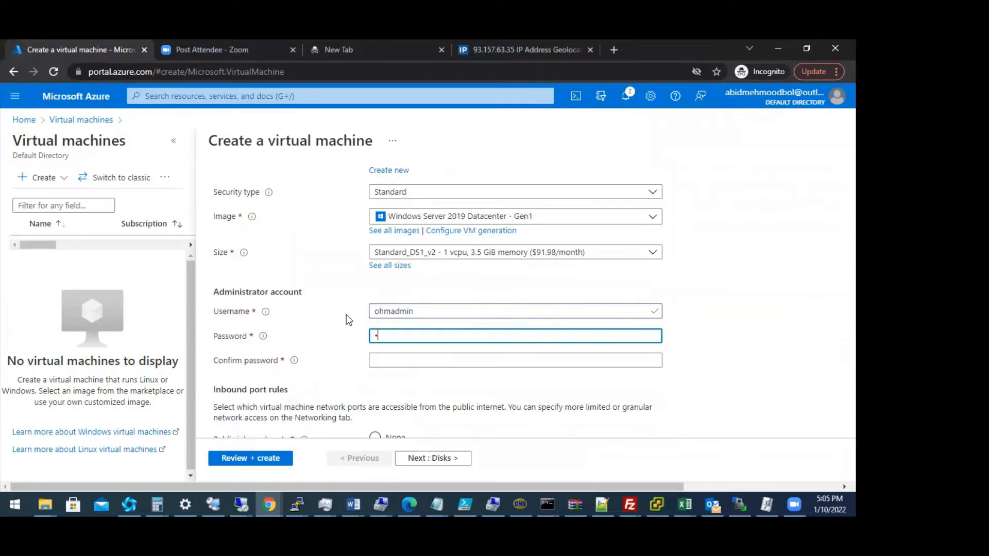
{"action": "type", "text": "•••••"}
{"action": "key", "text": "Tab"}
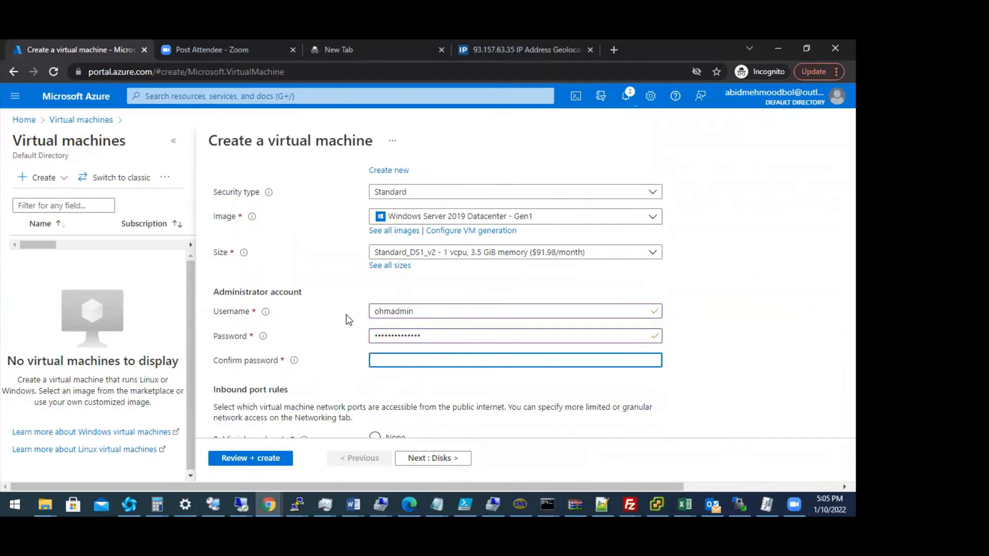
{"action": "type", "text": "•••••••••••••••"}
{"action": "left_click", "coordinate": [717, 372]}
Add HTTP (80) and HTTPS (443) to the allowed public inbound ports alongside RDP (3389).
{"action": "scroll", "coordinate": [717, 372], "scroll_direction": "down", "scroll_amount": 2}
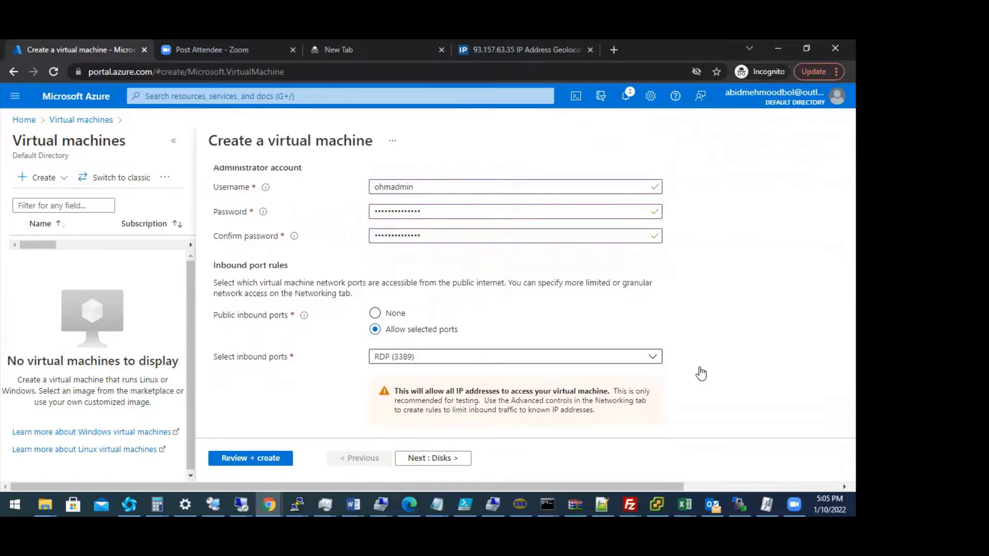
{"action": "left_click", "coordinate": [577, 357]}
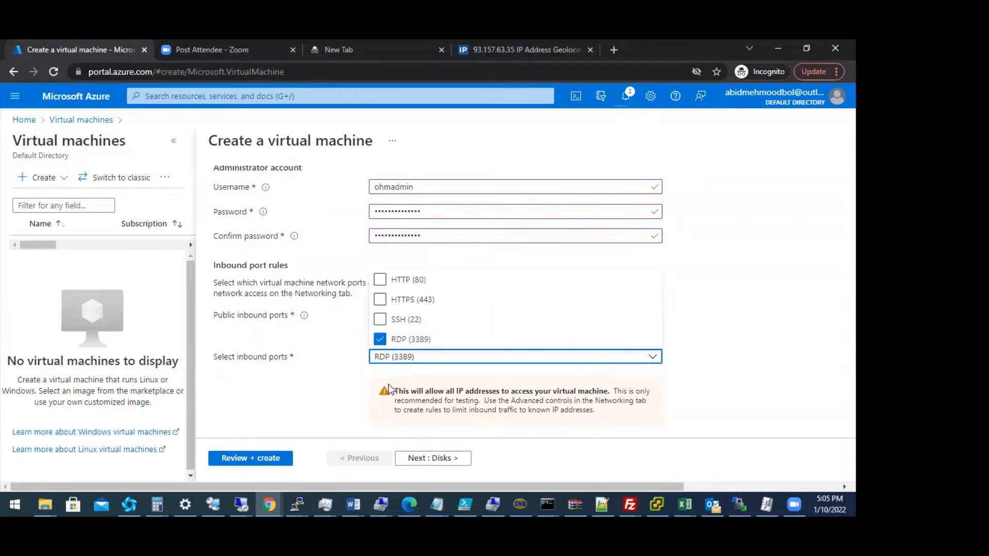
{"action": "left_click", "coordinate": [380, 298]}
{"action": "left_click", "coordinate": [381, 281]}
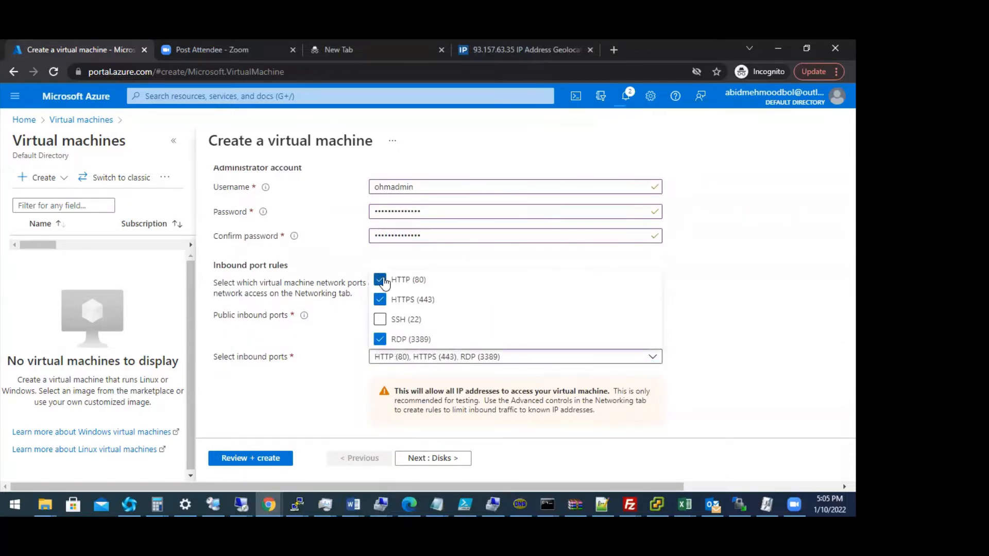
{"action": "left_click", "coordinate": [703, 349]}
Run the review validation of the VM2 configuration and return to the portal home page.
{"action": "scroll", "coordinate": [704, 351], "scroll_direction": "down", "scroll_amount": 3}
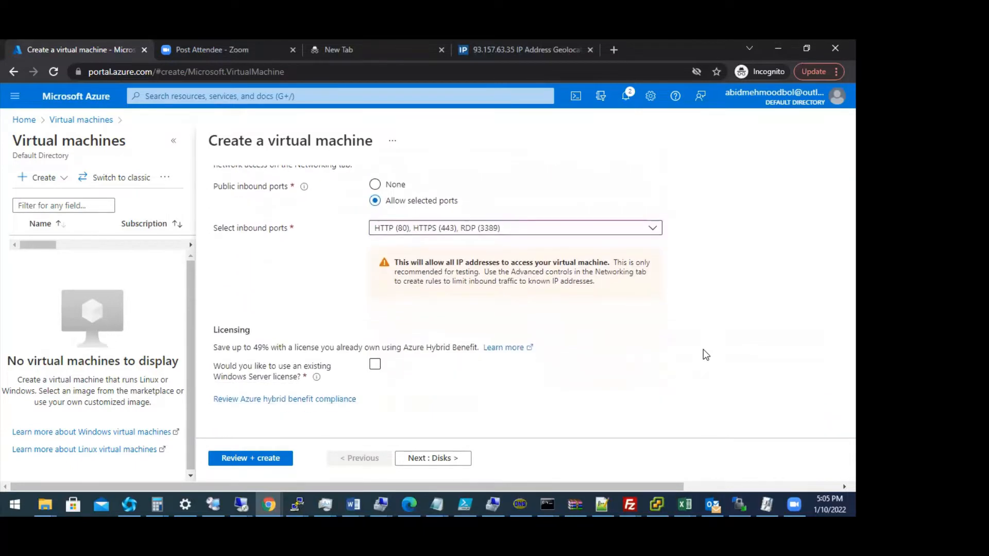
{"action": "left_click", "coordinate": [250, 462]}
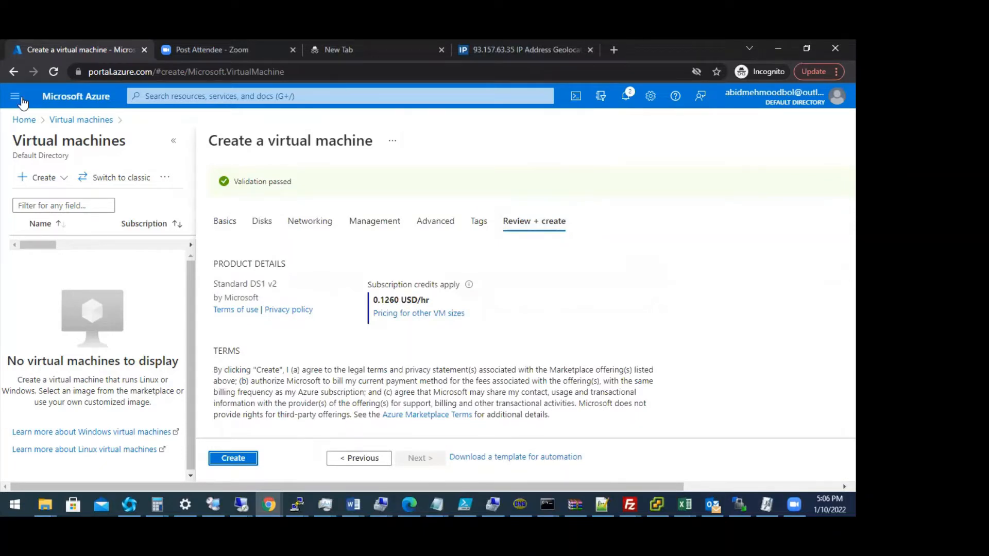
{"action": "left_click", "coordinate": [23, 120]}
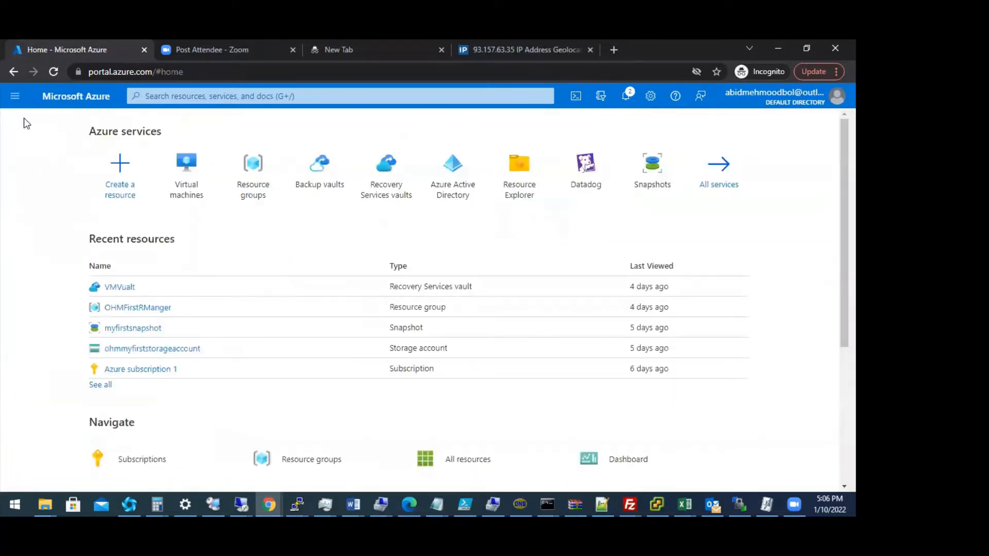
Find the Load balancers service through the portal search and start creating a new load balancer.
{"action": "left_click", "coordinate": [218, 95]}
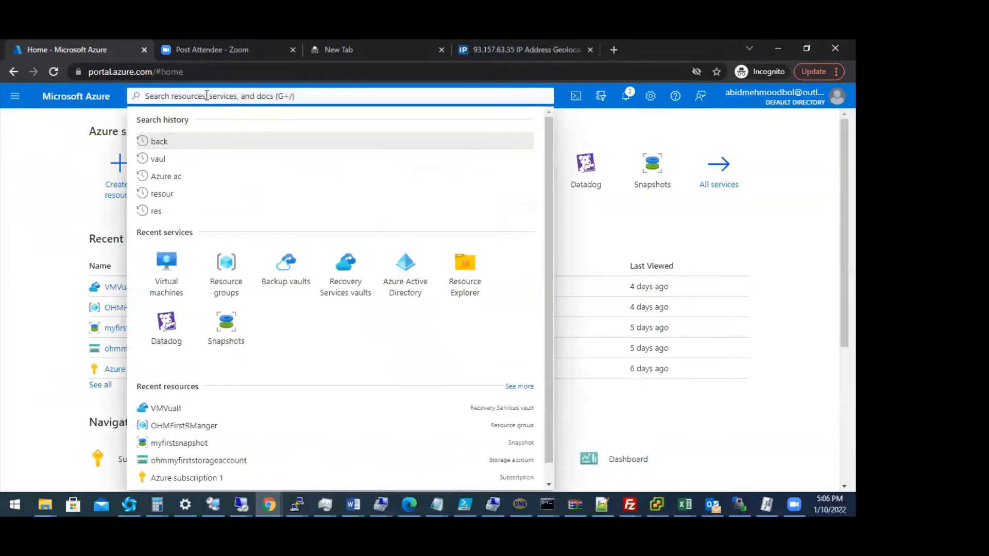
{"action": "type", "text": "loas"}
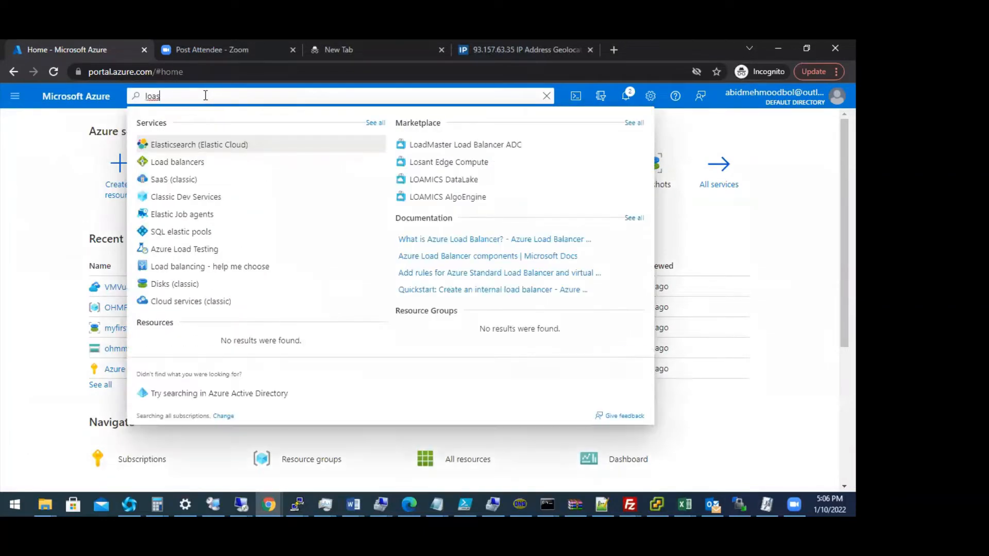
{"action": "left_click", "coordinate": [191, 163]}
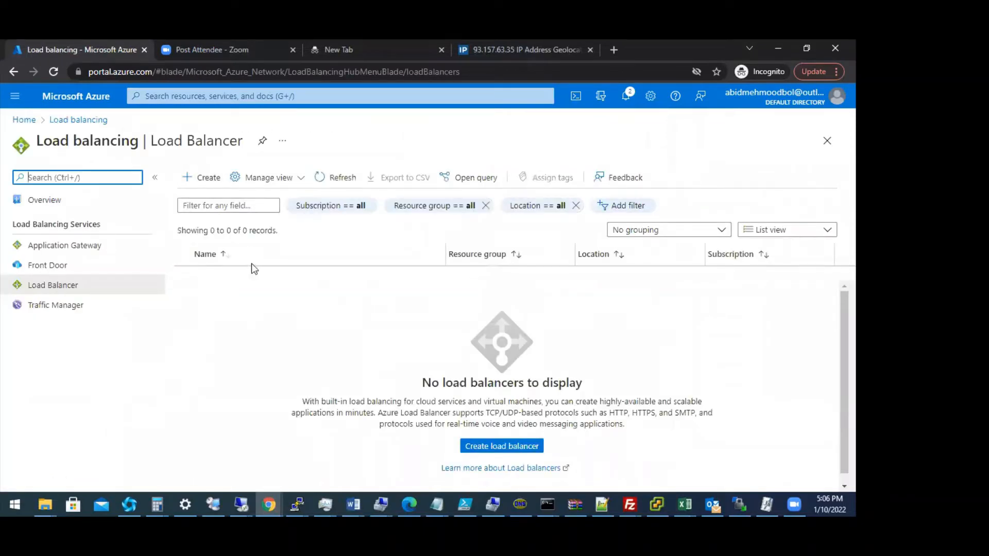
{"action": "left_click", "coordinate": [208, 177]}
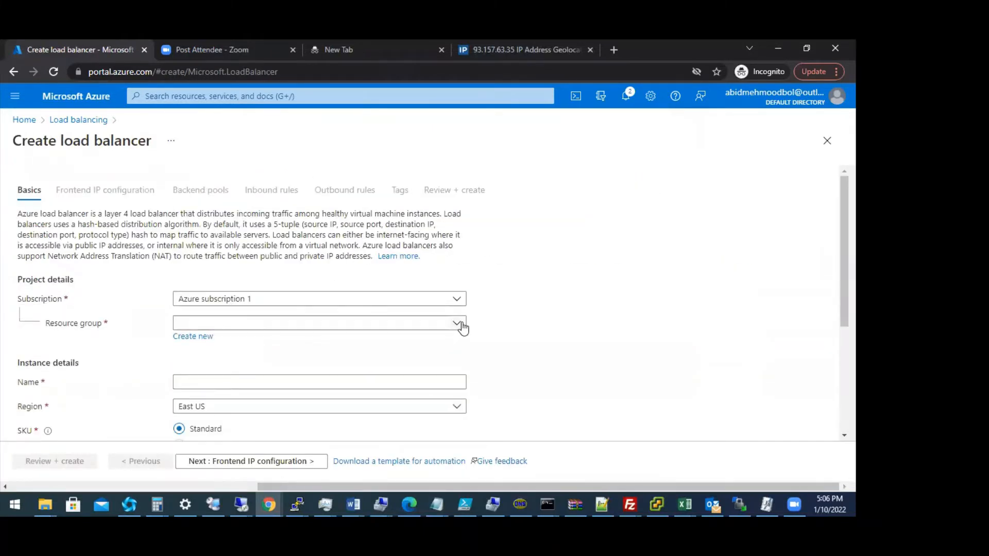
Assign the load balancer to resource group lb-rg and name it lb-test.
{"action": "left_click", "coordinate": [457, 324]}
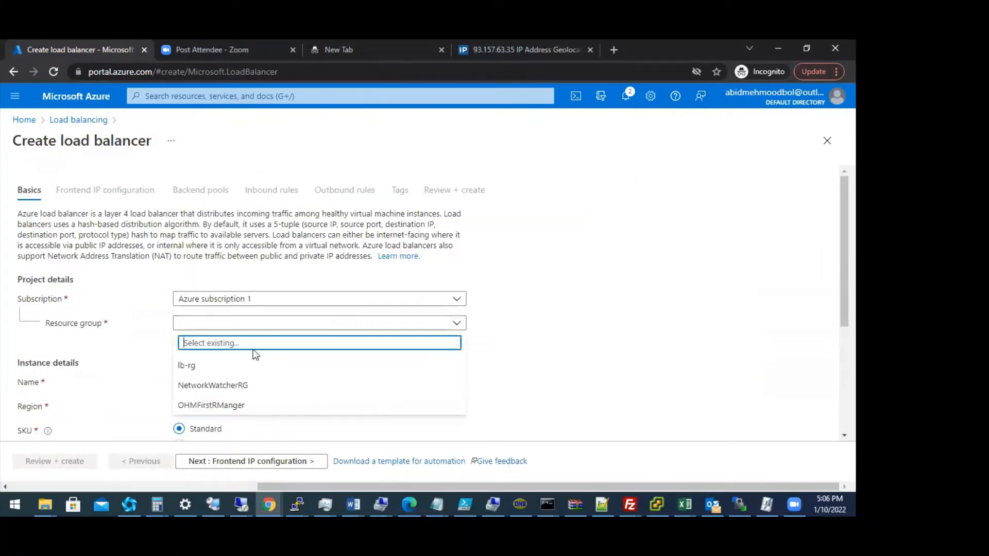
{"action": "left_click", "coordinate": [190, 366]}
{"action": "left_click", "coordinate": [229, 382]}
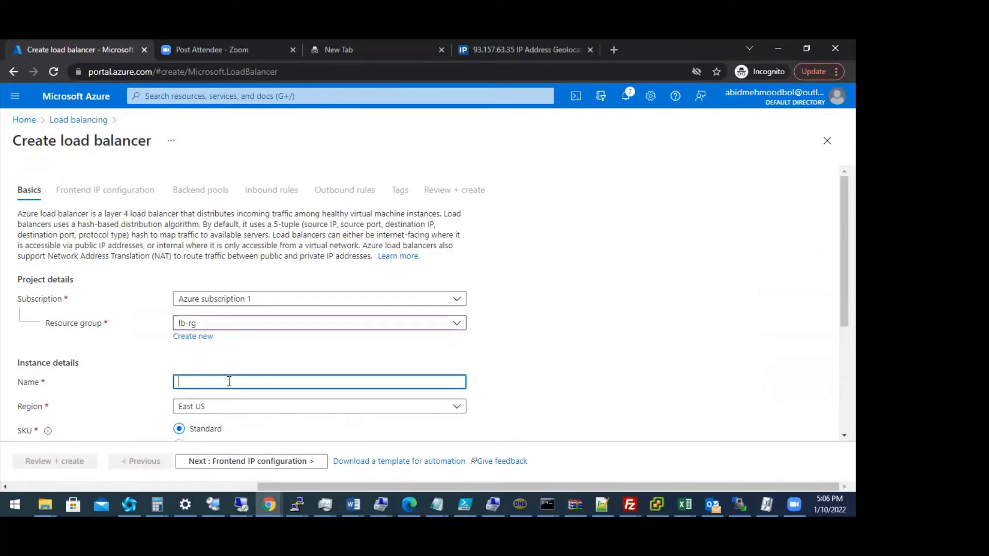
{"action": "type", "text": "lb-test"}
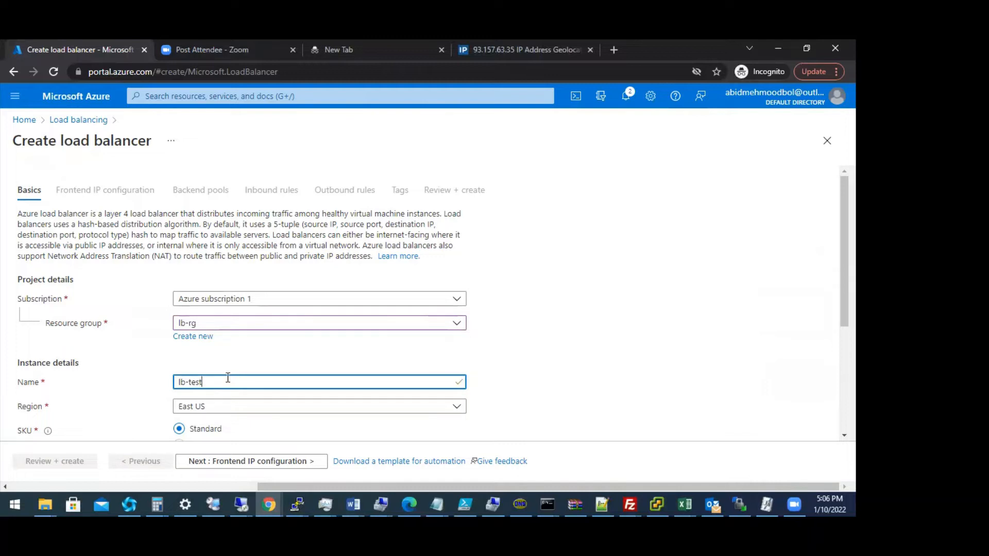
Choose the Basic SKU for the load balancer and proceed to the frontend IP configuration.
{"action": "scroll", "coordinate": [607, 388], "scroll_direction": "down", "scroll_amount": 3}
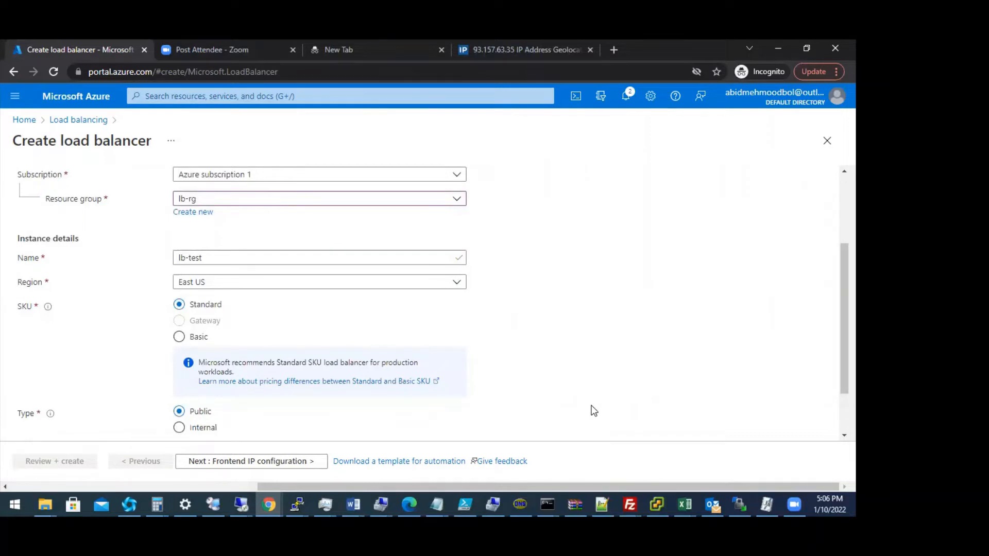
{"action": "left_click", "coordinate": [179, 337]}
{"action": "scroll", "coordinate": [517, 320], "scroll_direction": "down", "scroll_amount": 2}
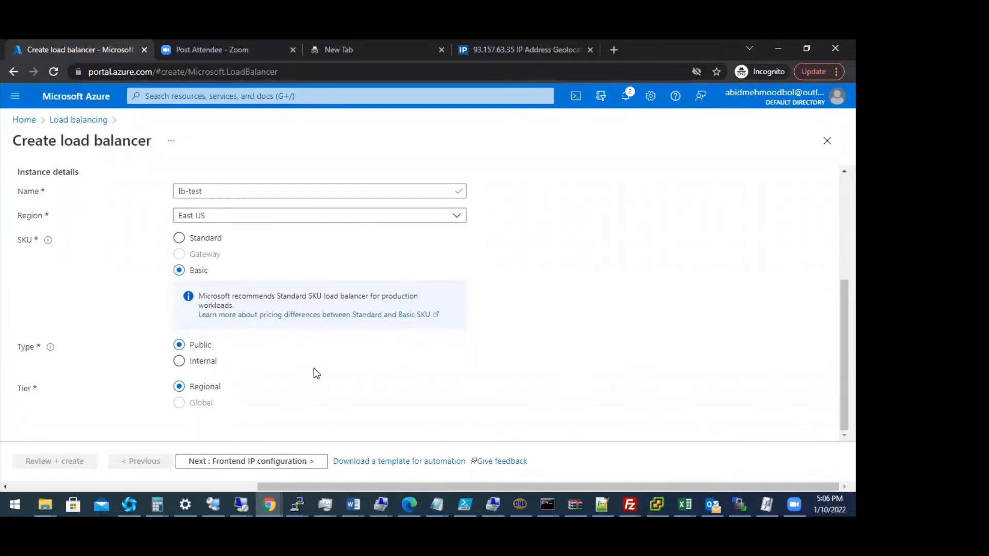
{"action": "left_click", "coordinate": [225, 463]}
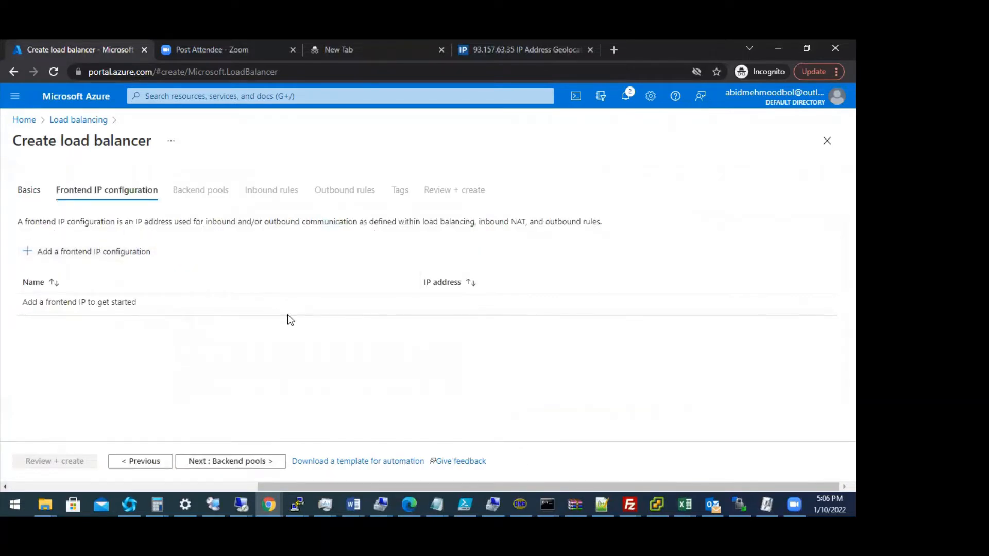
Start a frontend IP configuration named lb-publicip and check the existing public IP addresses without selecting one.
{"action": "left_click", "coordinate": [34, 253]}
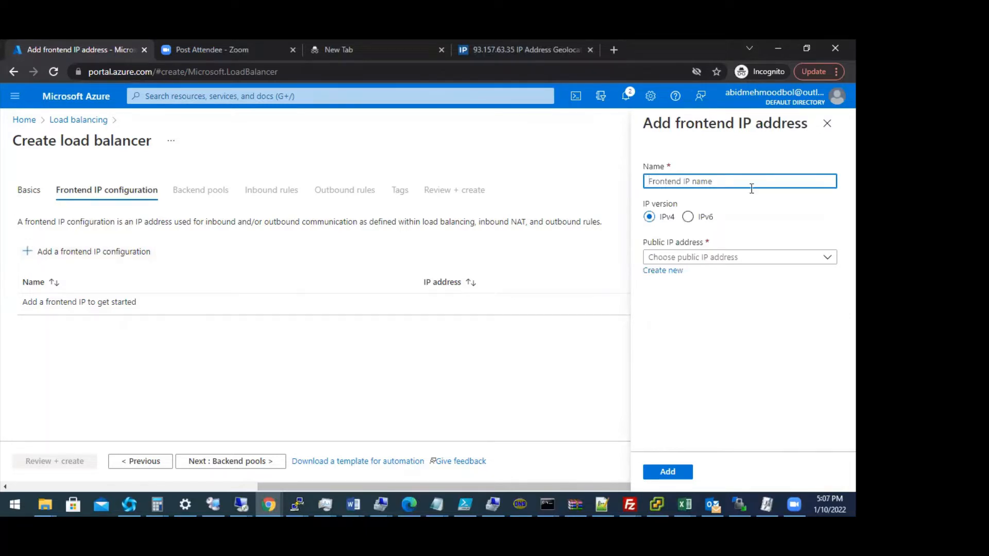
{"action": "type", "text": "lb-publicip"}
{"action": "left_click", "coordinate": [767, 259]}
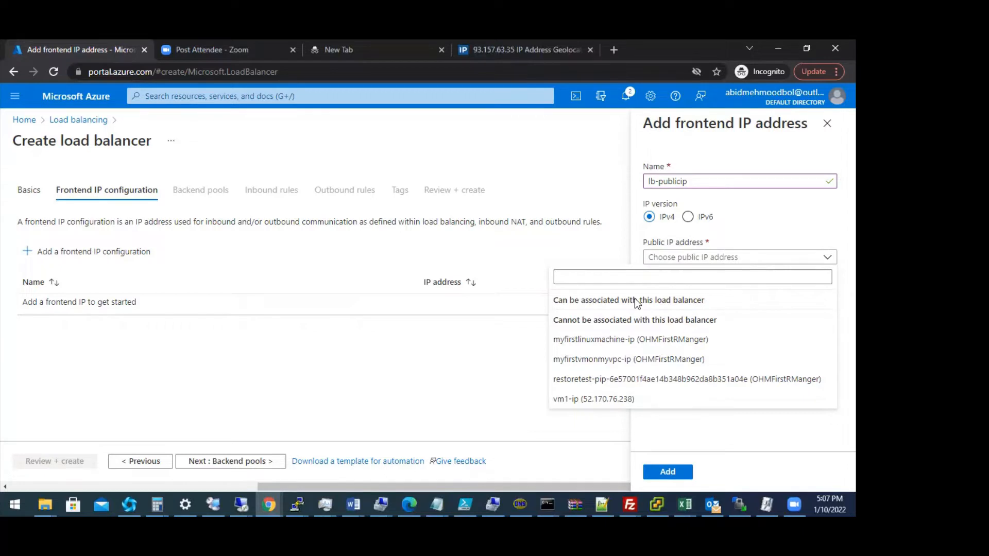
{"action": "left_click", "coordinate": [779, 230]}
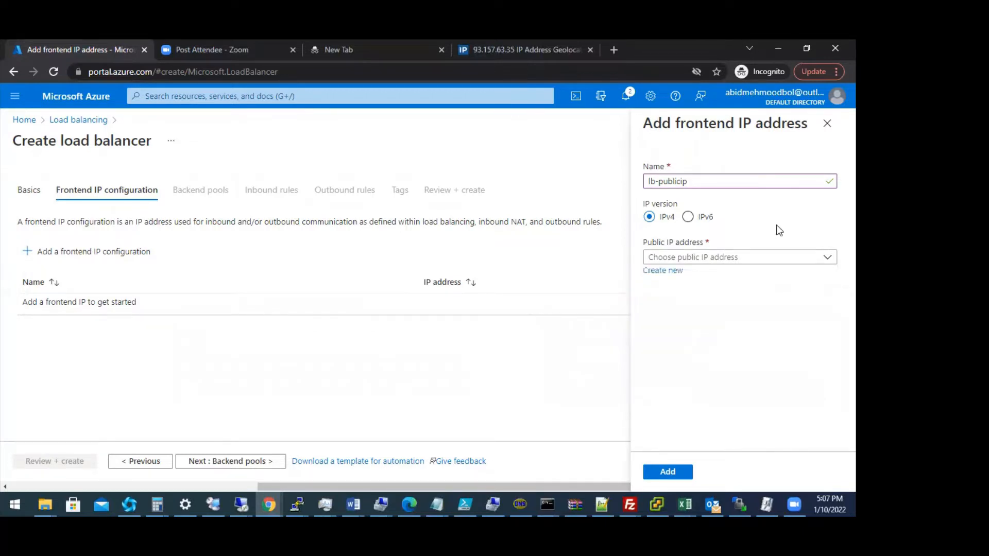
Create a new public IP address named lb-publicip for the frontend and add the frontend IP configuration.
{"action": "left_click", "coordinate": [663, 272]}
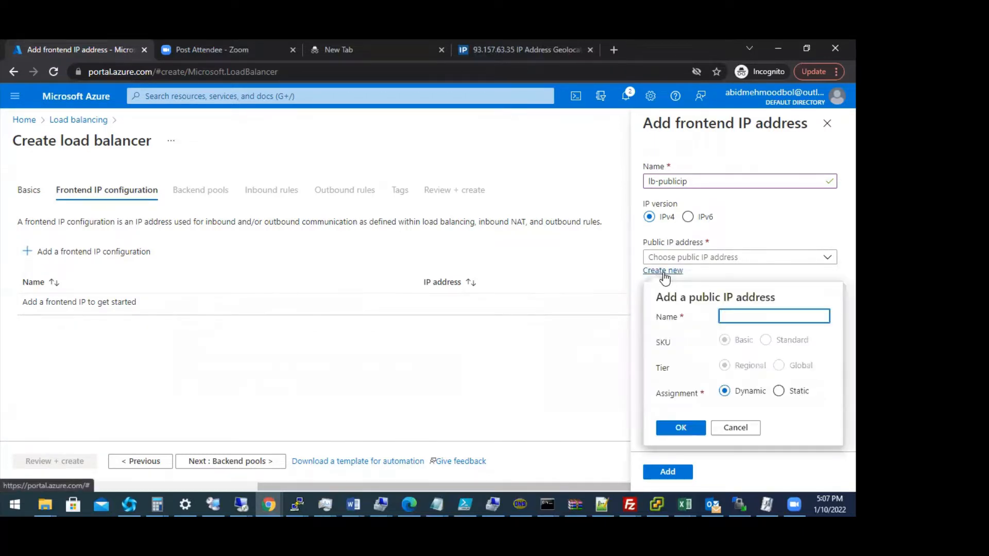
{"action": "left_click", "coordinate": [751, 316]}
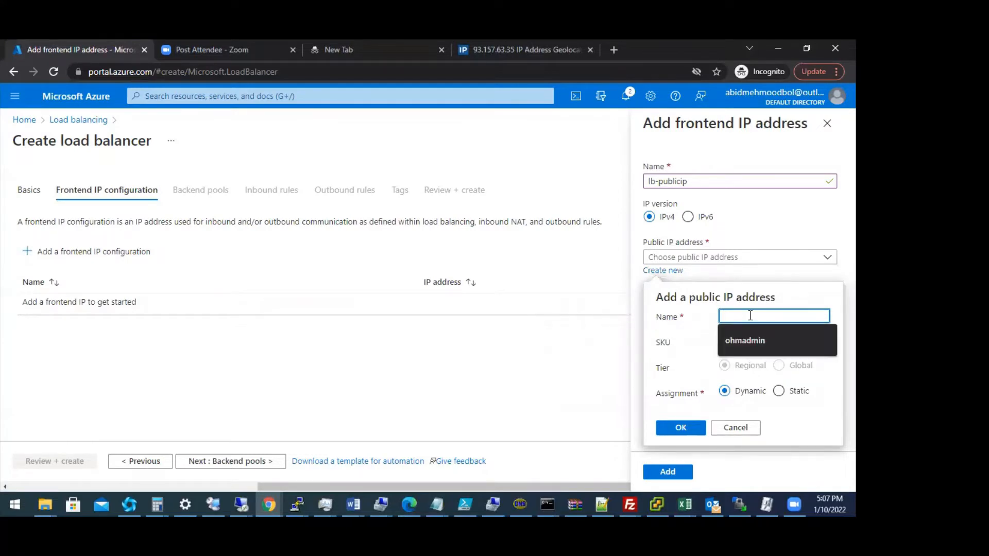
{"action": "type", "text": "lb-public"}
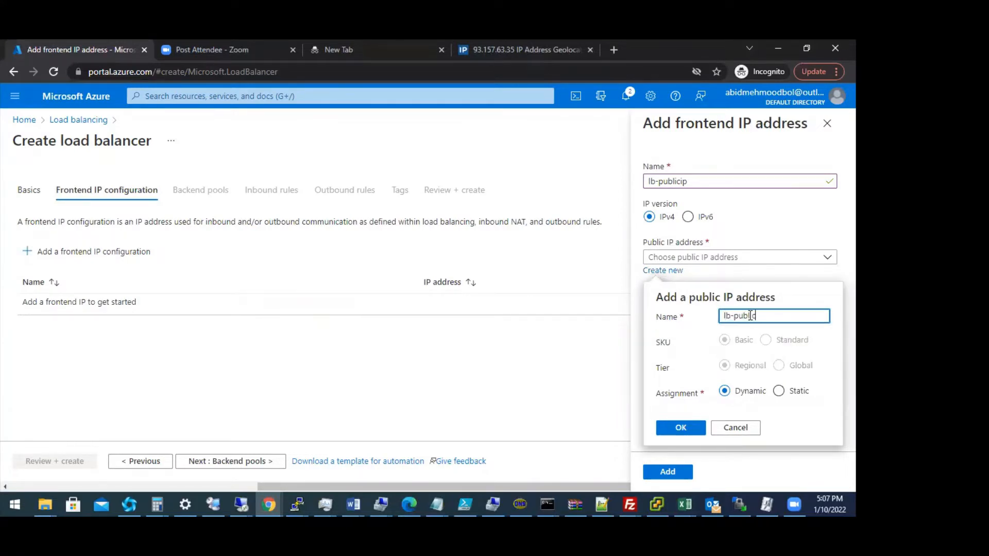
{"action": "type", "text": "ip"}
{"action": "left_click", "coordinate": [683, 428]}
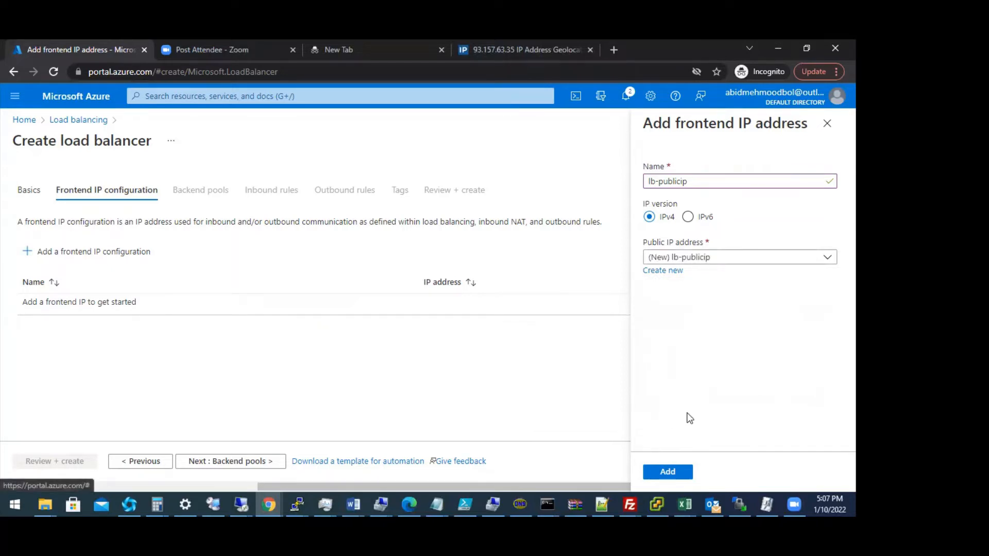
{"action": "left_click", "coordinate": [668, 473]}
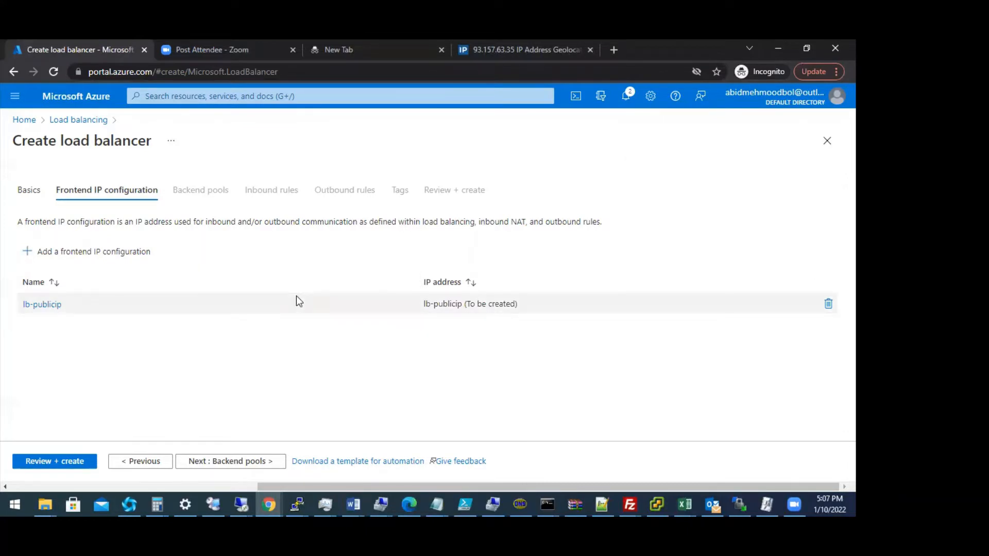
Start a backend pool named lb-backendpool on virtual network lb-rg-vnet and associate it to Virtual machines.
{"action": "left_click", "coordinate": [252, 462]}
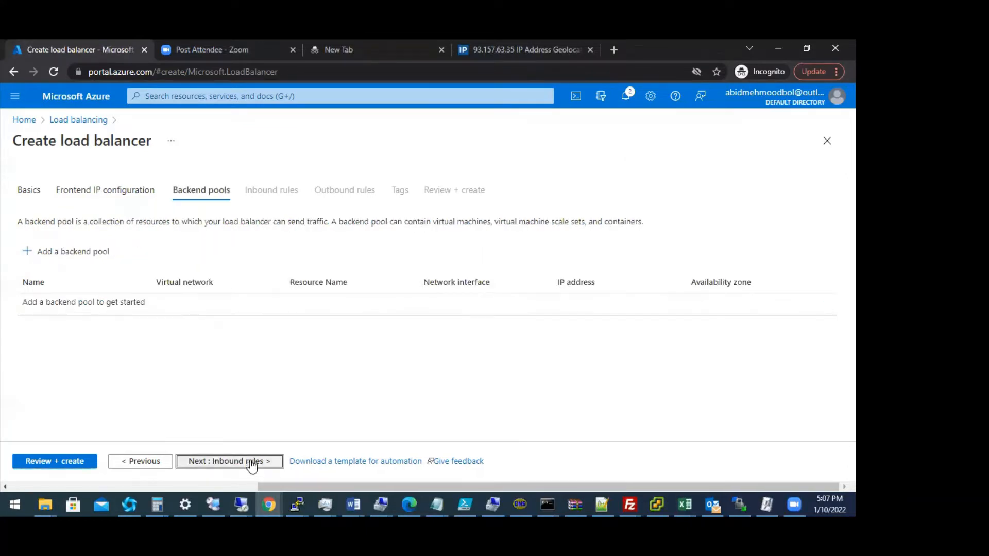
{"action": "left_click", "coordinate": [58, 252]}
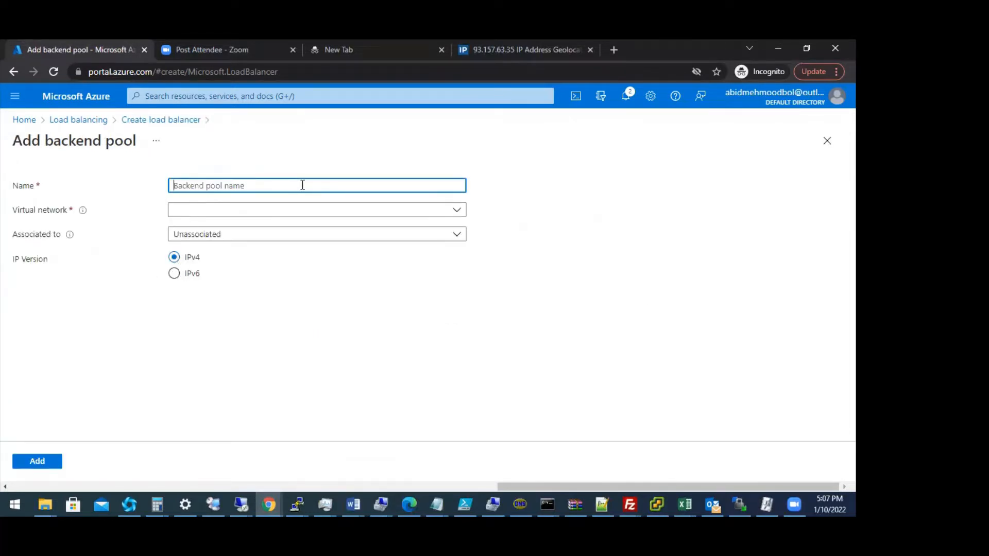
{"action": "type", "text": "lb-backendpool"}
{"action": "left_click", "coordinate": [457, 210]}
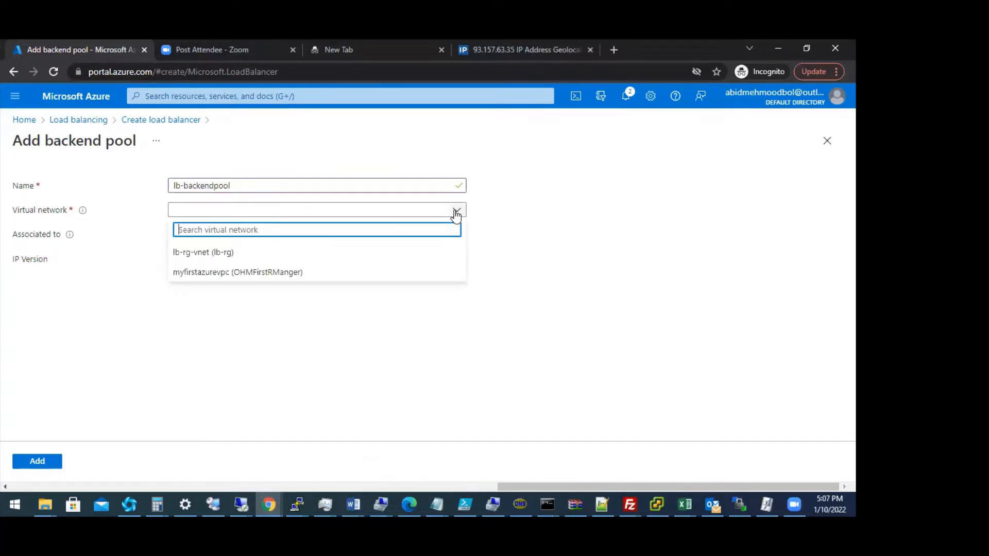
{"action": "left_click", "coordinate": [201, 253]}
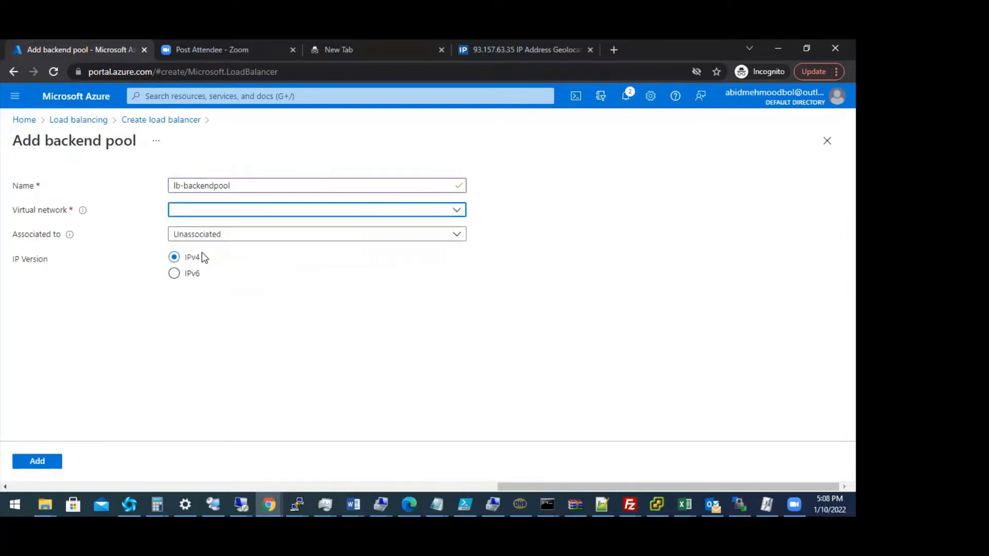
{"action": "left_click", "coordinate": [289, 236]}
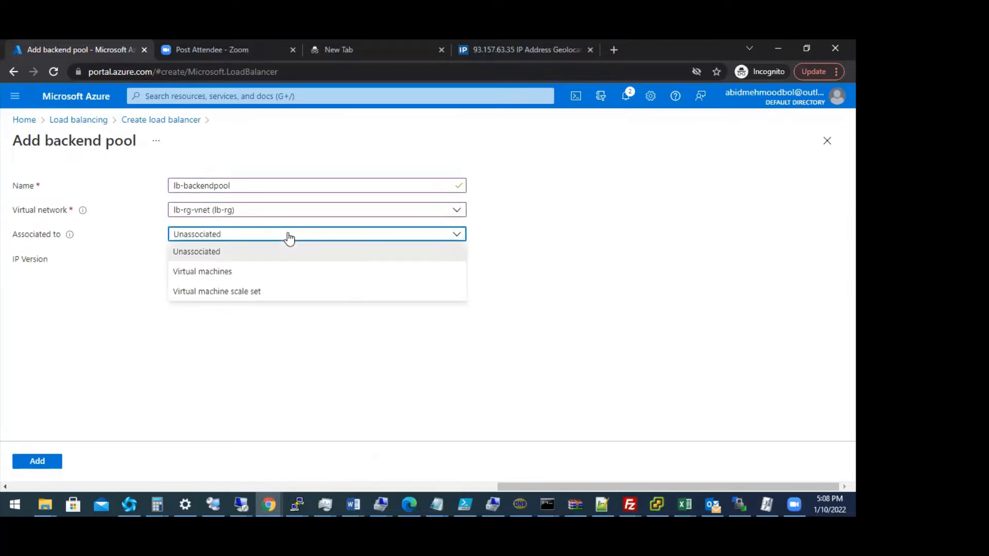
{"action": "left_click", "coordinate": [223, 273]}
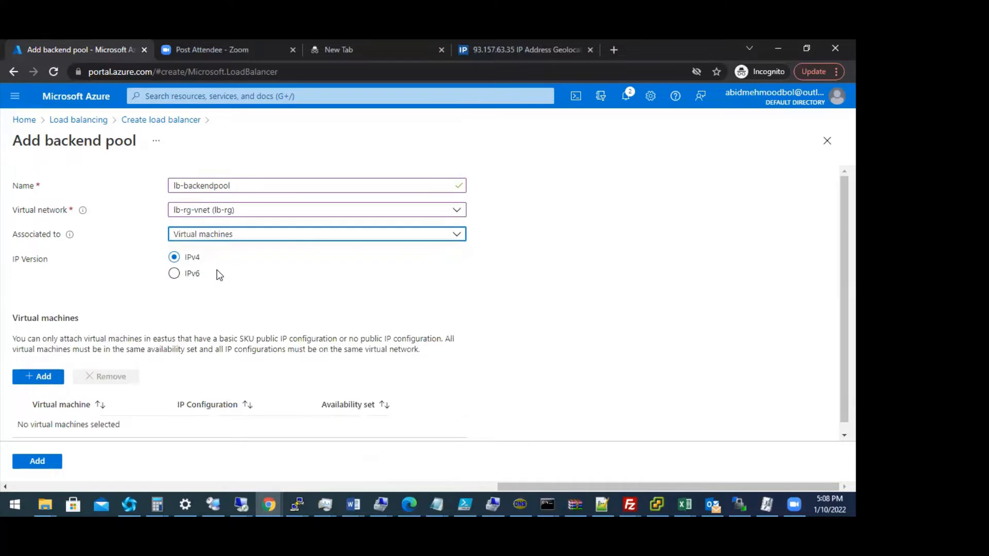
Check which virtual machines can be attached to the backend pool and close the selection without adding any.
{"action": "left_click", "coordinate": [31, 381]}
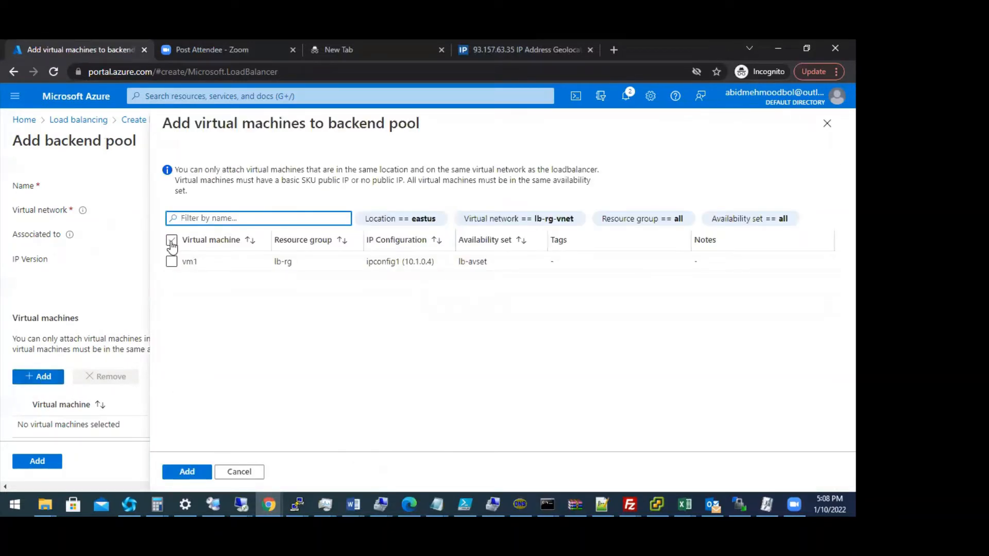
{"action": "left_click", "coordinate": [238, 472]}
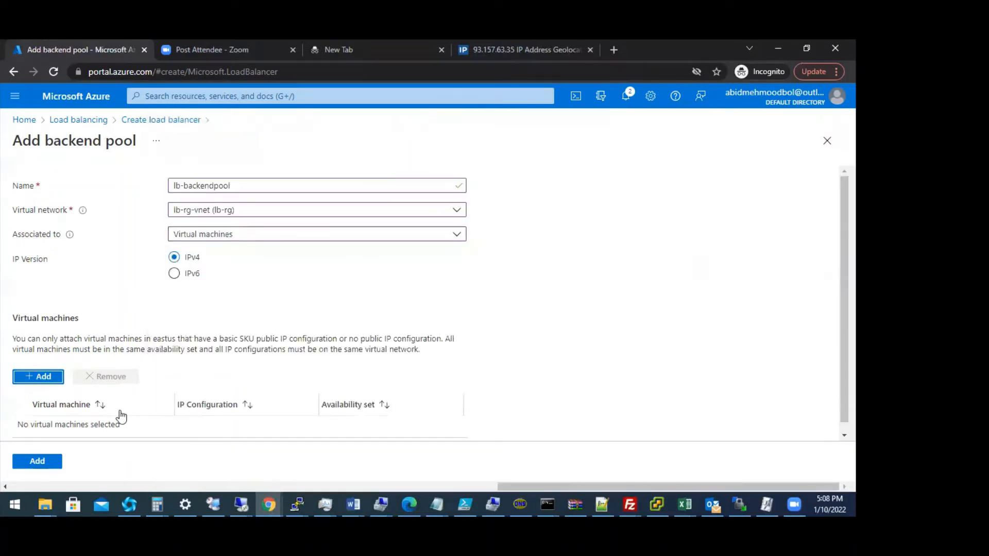
{"action": "left_click", "coordinate": [32, 377]}
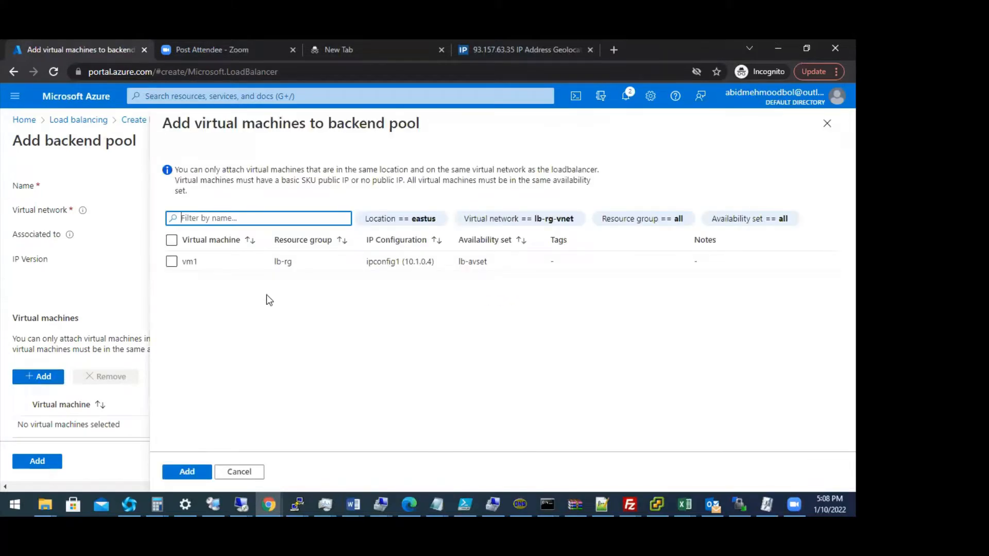
{"action": "left_click", "coordinate": [238, 472]}
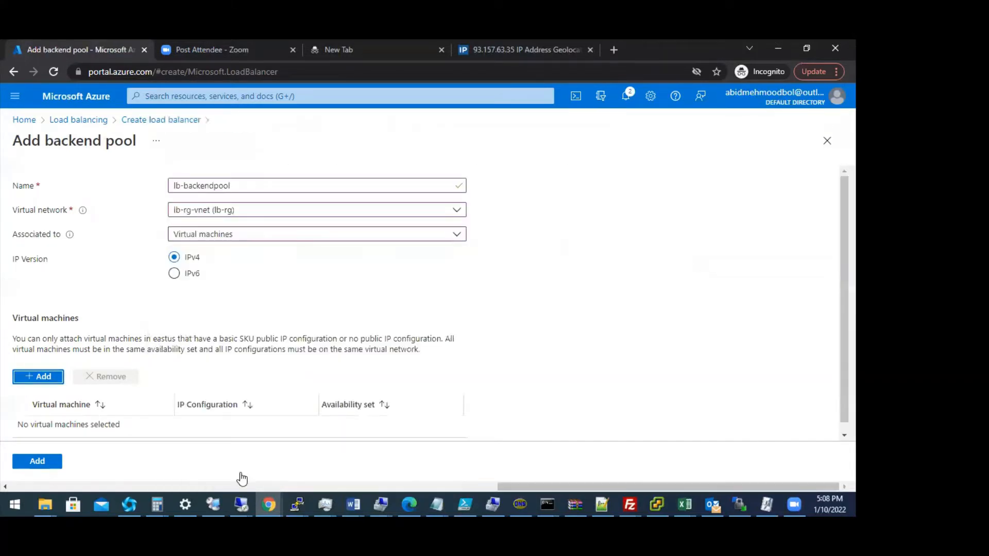
{"action": "left_click", "coordinate": [149, 71]}
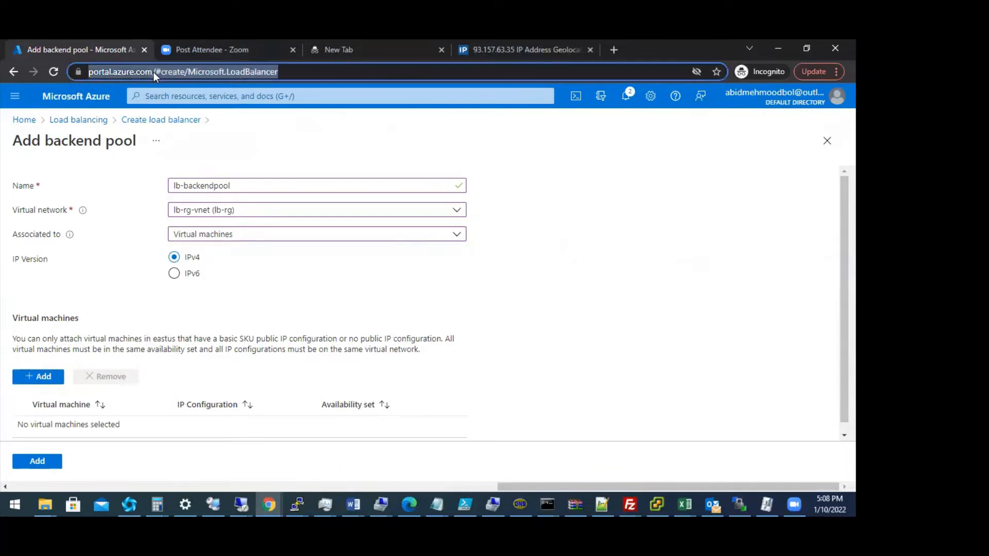
{"action": "left_click", "coordinate": [155, 72]}
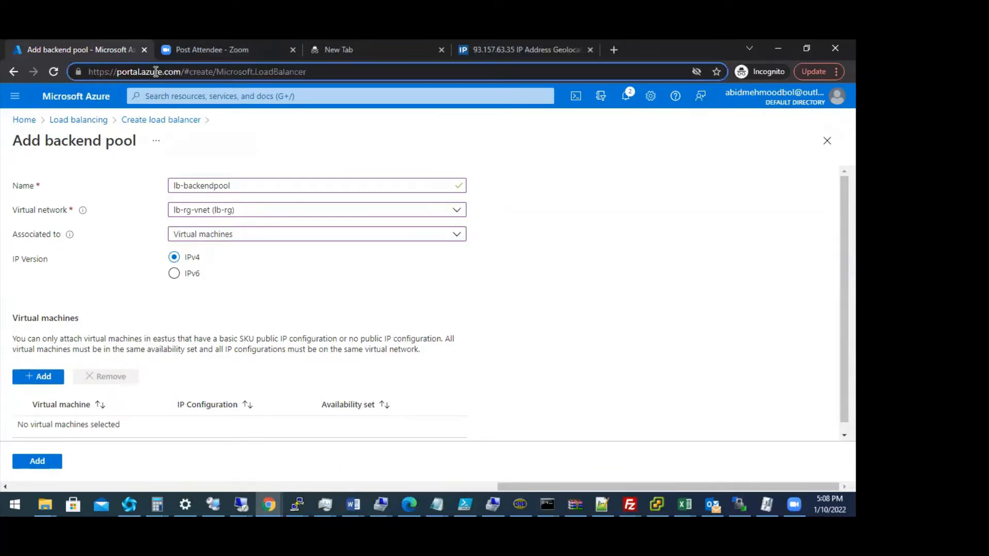
{"action": "left_click_drag", "start_coordinate": [155, 72], "coordinate": [58, 72]}
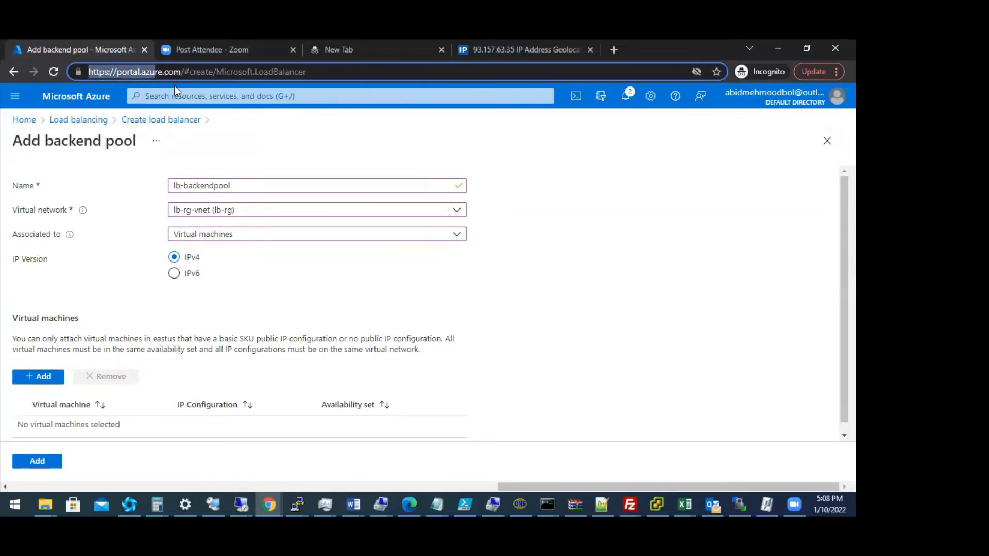
{"action": "left_click", "coordinate": [183, 72]}
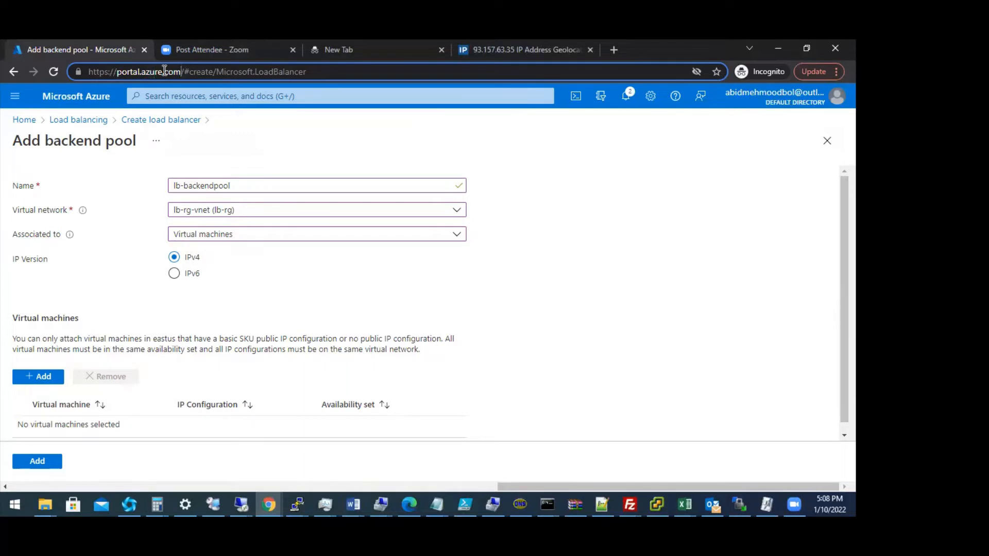
{"action": "left_click_drag", "start_coordinate": [181, 71], "coordinate": [53, 71]}
{"action": "key", "text": "ctrl+c"}
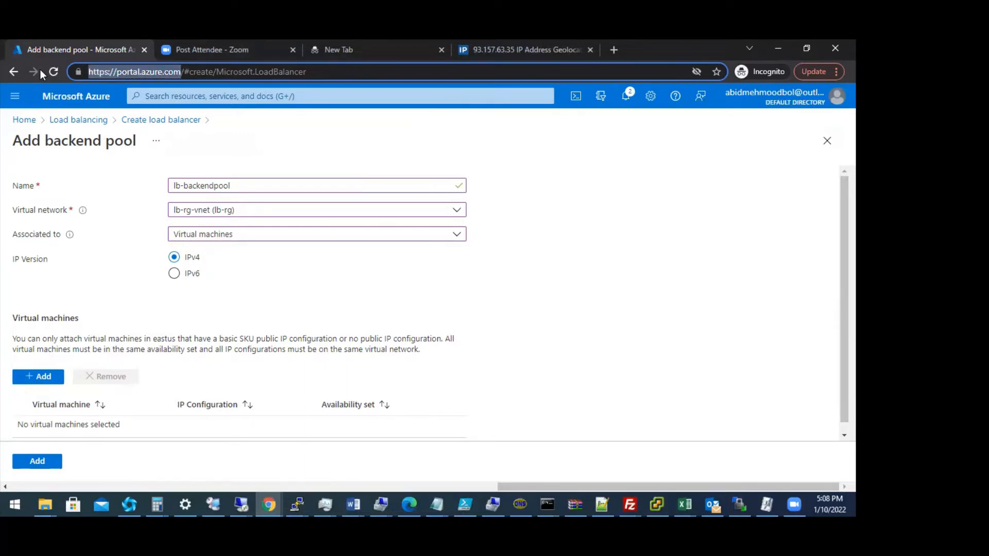
{"action": "left_click", "coordinate": [232, 58]}
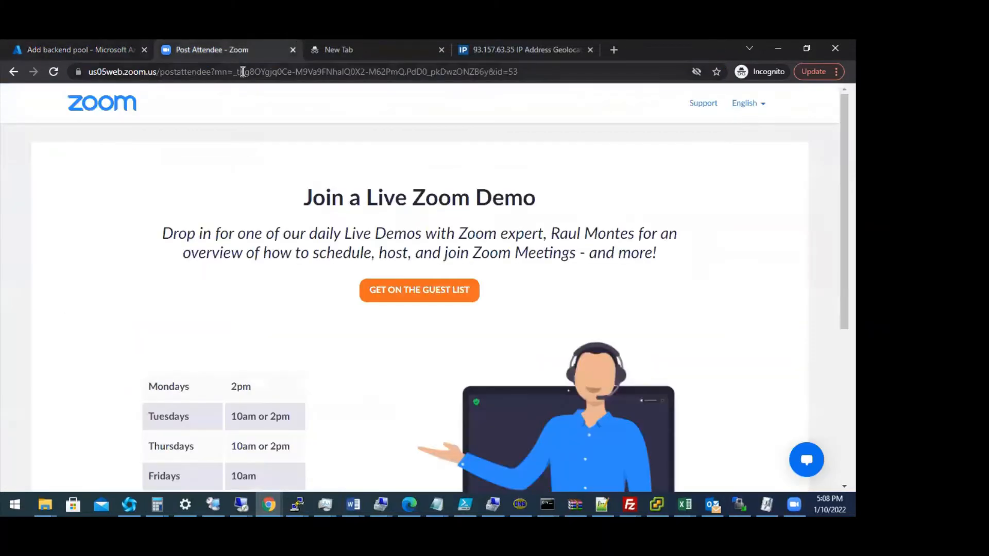
{"action": "left_click", "coordinate": [242, 72]}
{"action": "key", "text": "ctrl+v"}
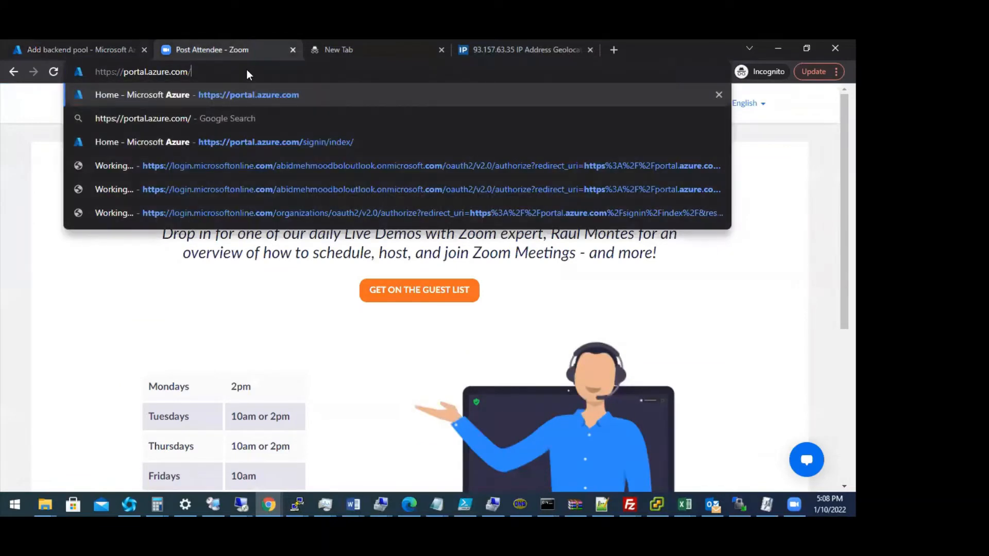
{"action": "key", "text": "Return"}
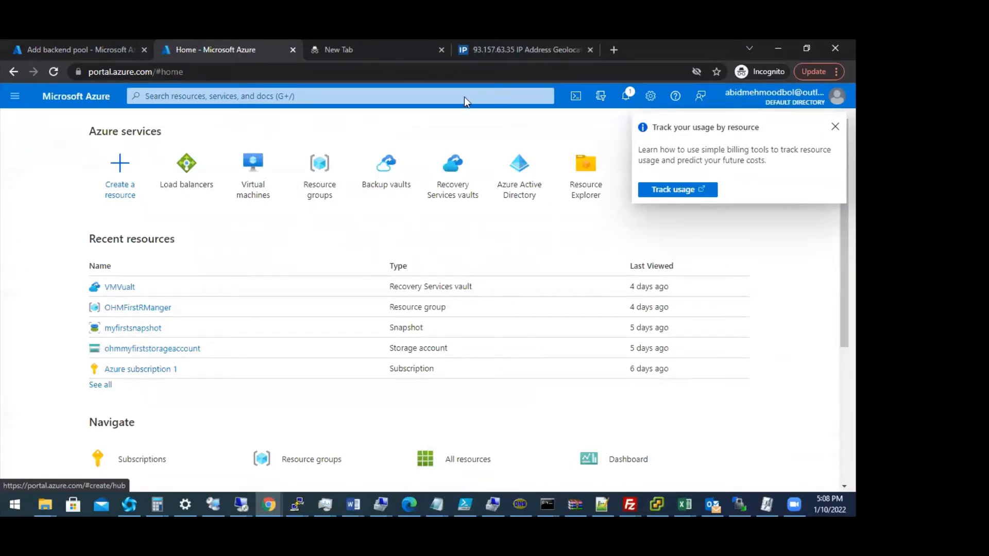
Start creating a new virtual machine in Azure subscription 1 and assign it to resource group lb-rg.
{"action": "left_click", "coordinate": [623, 98]}
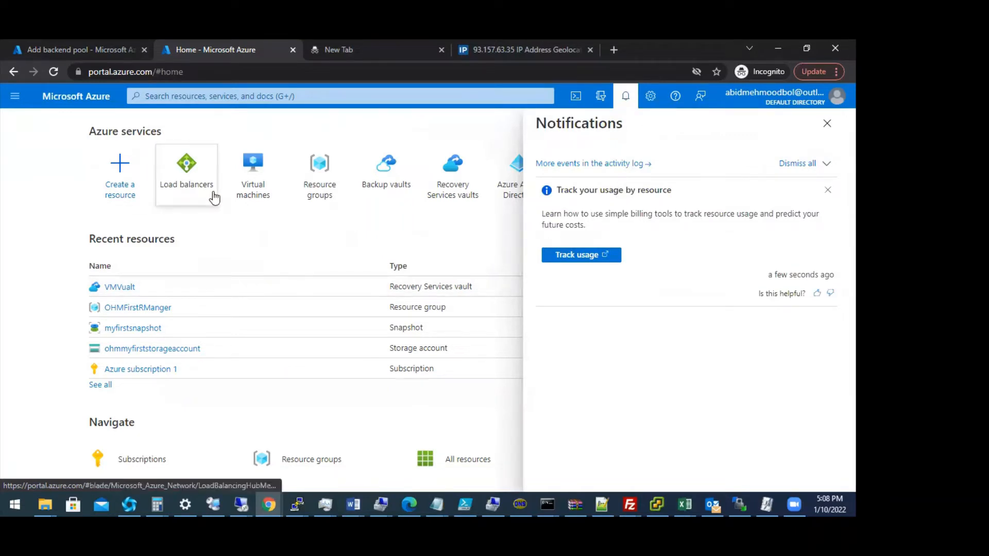
{"action": "left_click", "coordinate": [259, 193]}
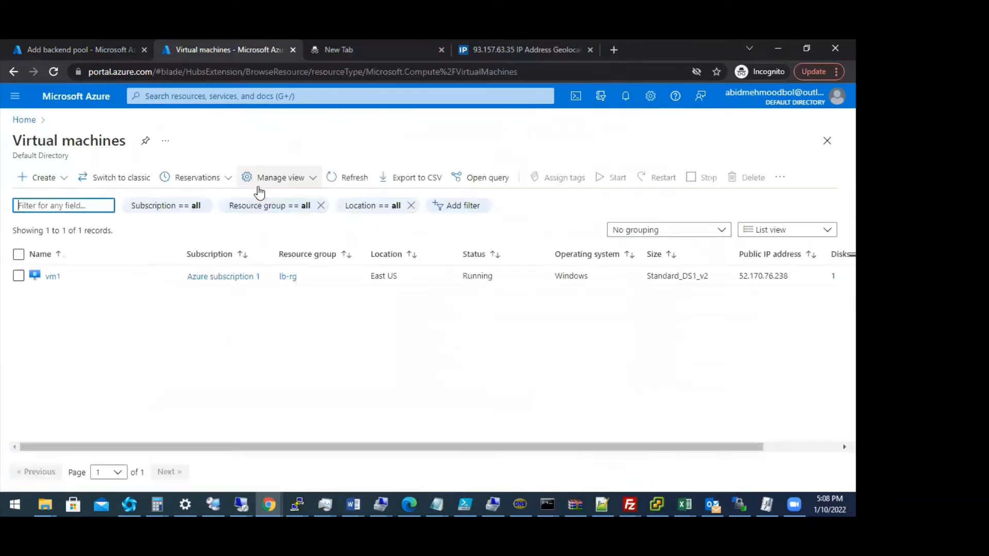
{"action": "left_click", "coordinate": [37, 180]}
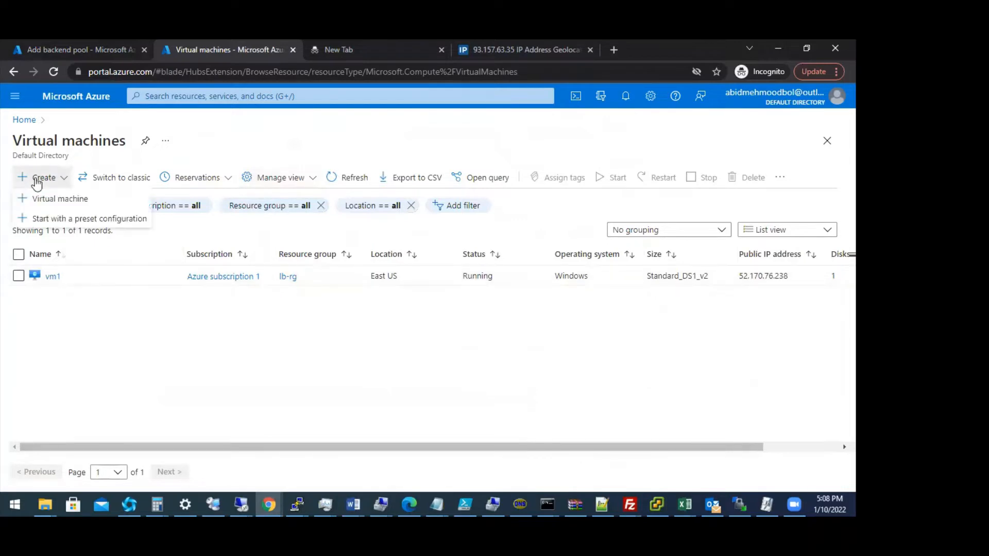
{"action": "left_click", "coordinate": [63, 198]}
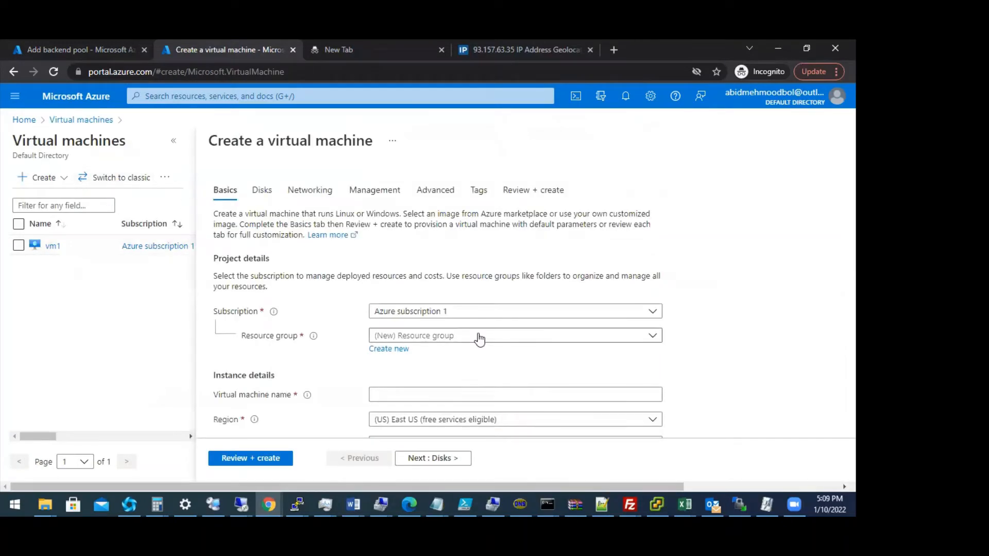
{"action": "left_click", "coordinate": [514, 338]}
{"action": "left_click", "coordinate": [516, 343]}
{"action": "scroll", "coordinate": [514, 343], "scroll_direction": "down", "scroll_amount": 3}
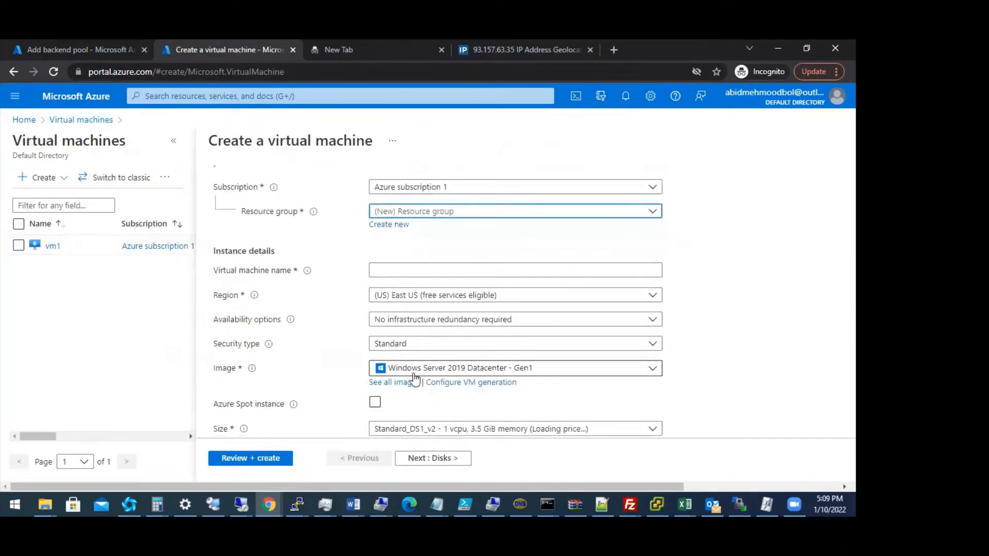
{"action": "left_click", "coordinate": [509, 212]}
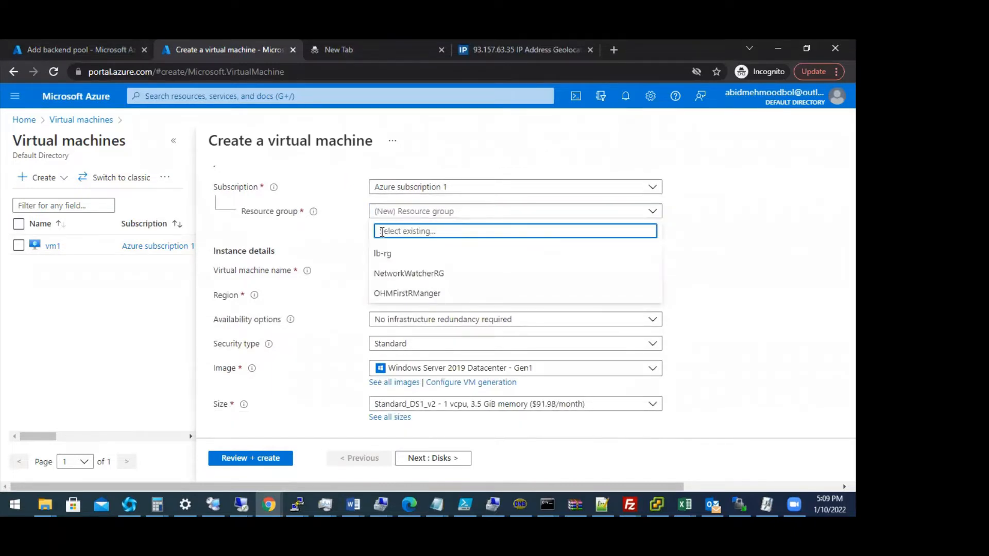
{"action": "left_click", "coordinate": [382, 253]}
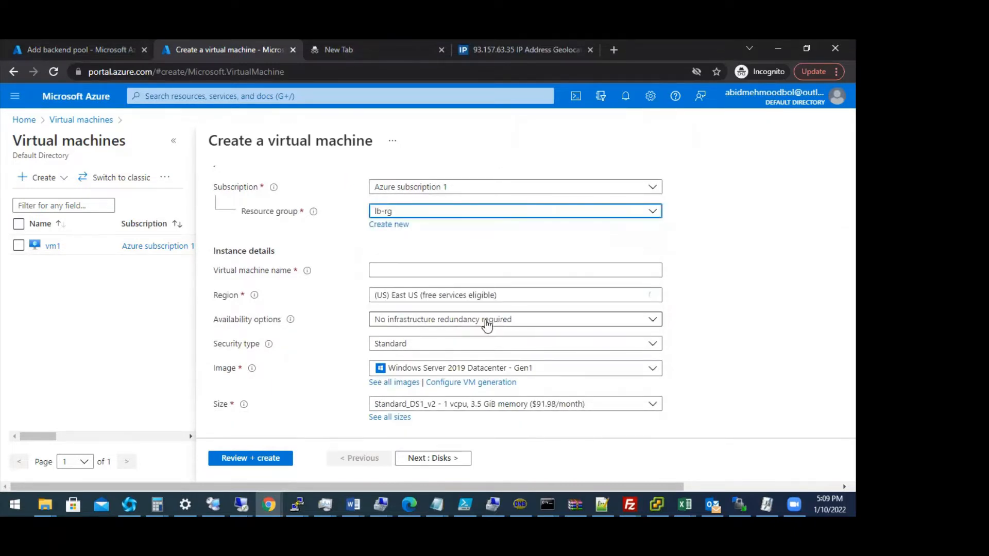
Name the virtual machine VM2 and place it in availability set lb-avset.
{"action": "left_click", "coordinate": [417, 273]}
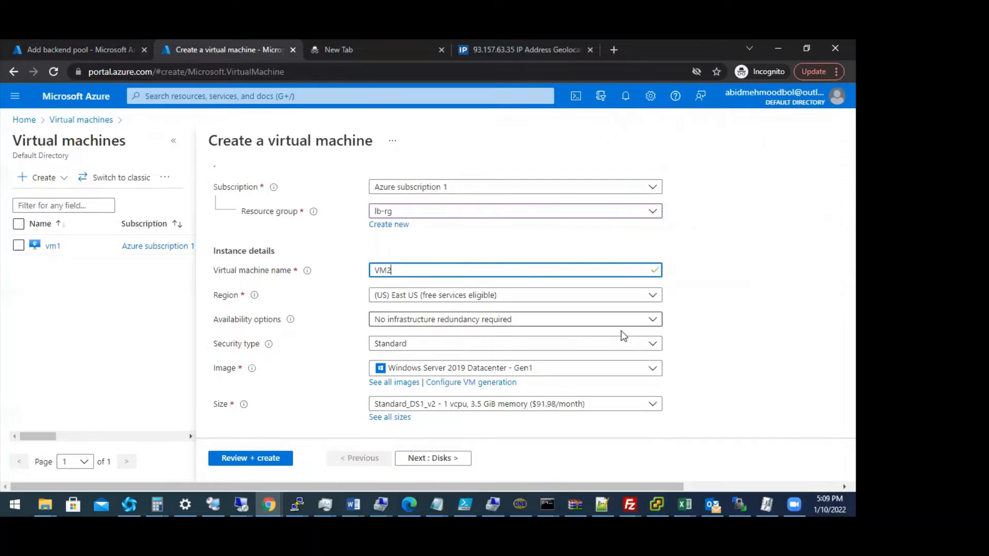
{"action": "left_click", "coordinate": [623, 321]}
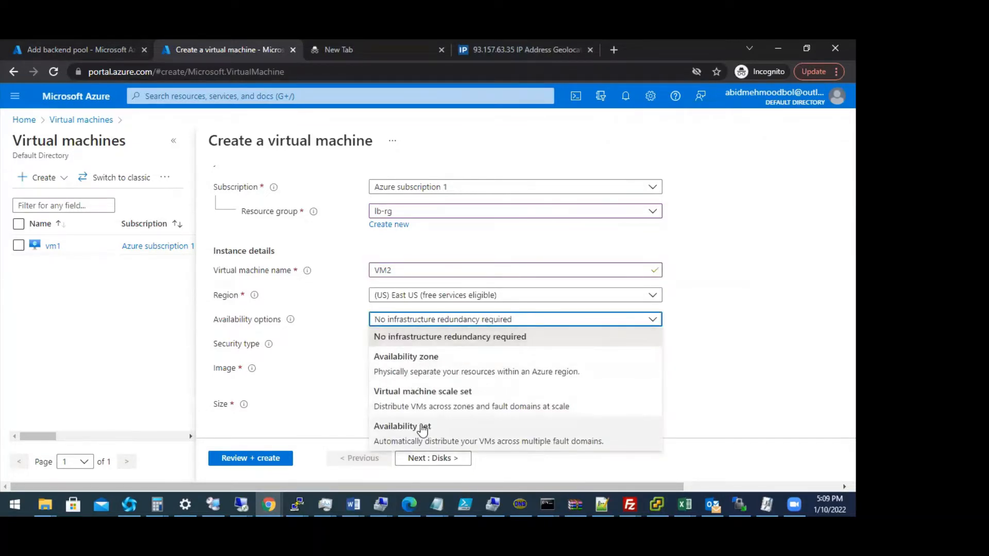
{"action": "left_click", "coordinate": [420, 436]}
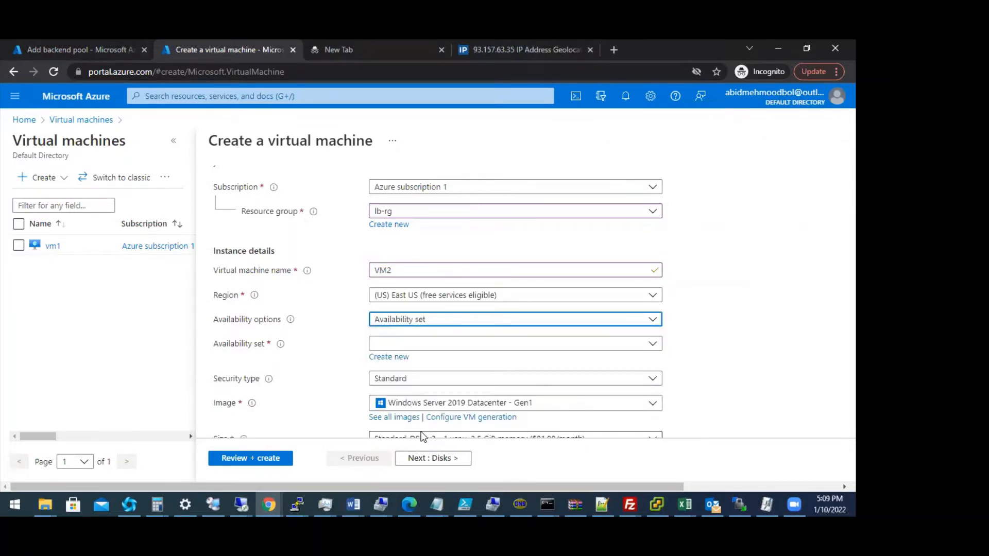
{"action": "left_click", "coordinate": [657, 344]}
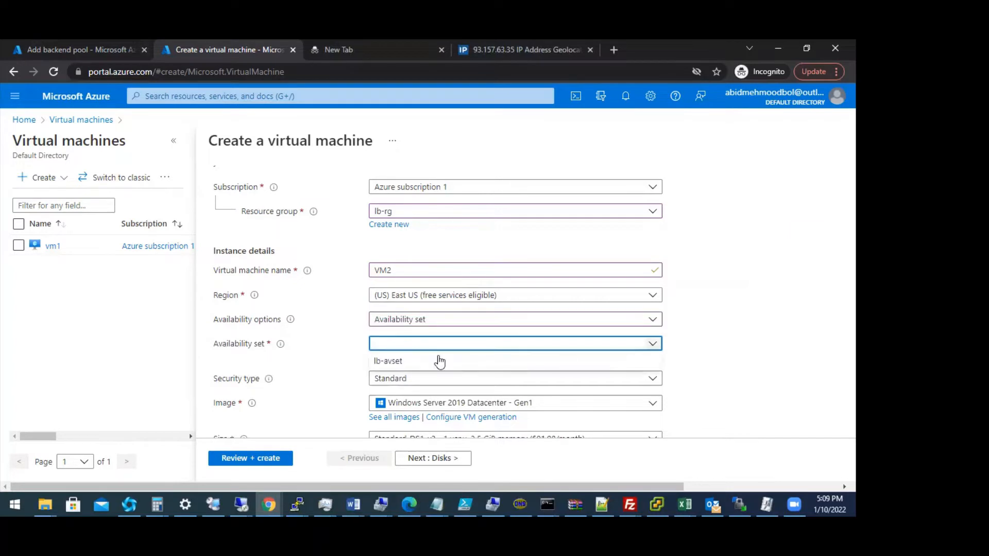
{"action": "left_click", "coordinate": [396, 362]}
{"action": "scroll", "coordinate": [713, 360], "scroll_direction": "down", "scroll_amount": 2}
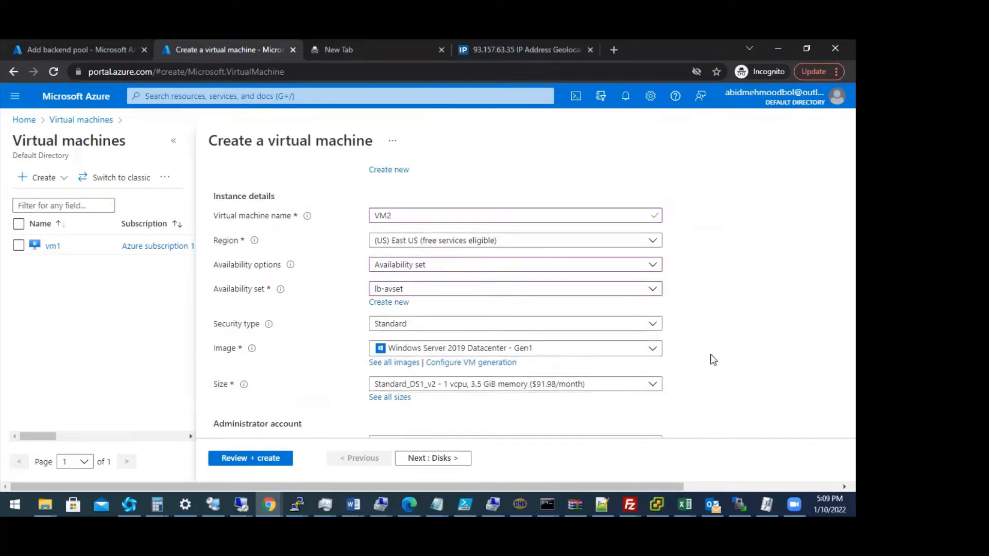
Set VM2's administrator username to ohmadmin and enter and confirm the administrator password.
{"action": "scroll", "coordinate": [714, 359], "scroll_direction": "down", "scroll_amount": 2}
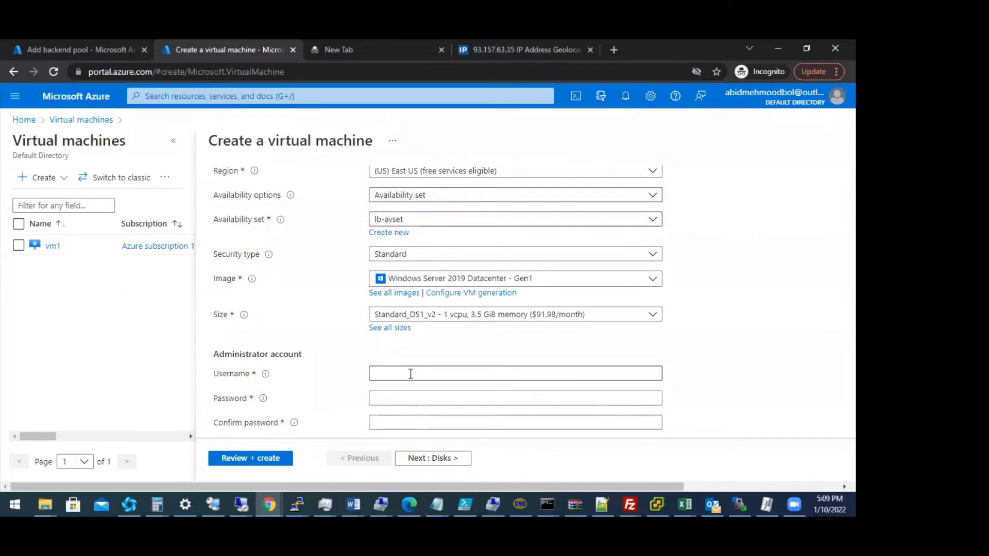
{"action": "left_click", "coordinate": [410, 374]}
{"action": "type", "text": "oh"}
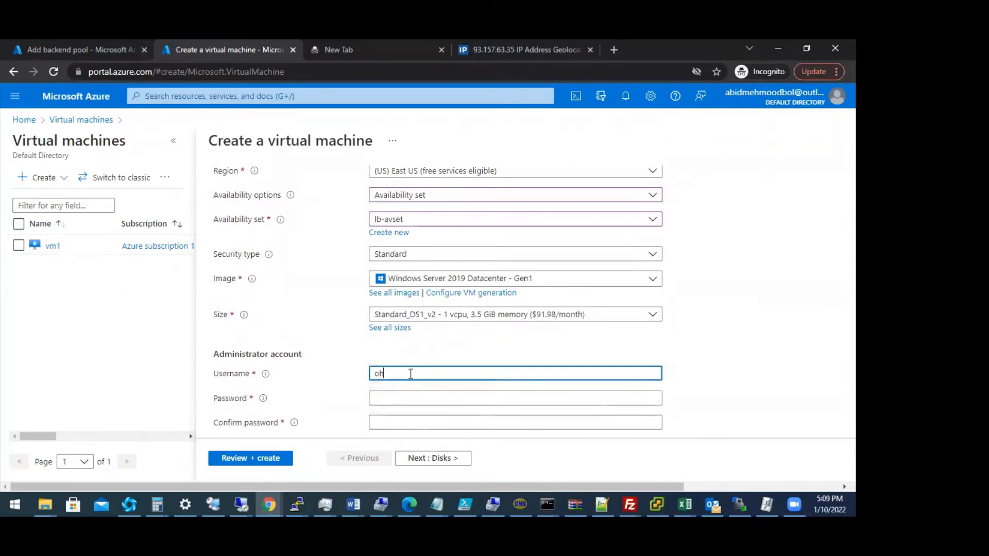
{"action": "type", "text": "madmin"}
{"action": "key", "text": "Tab"}
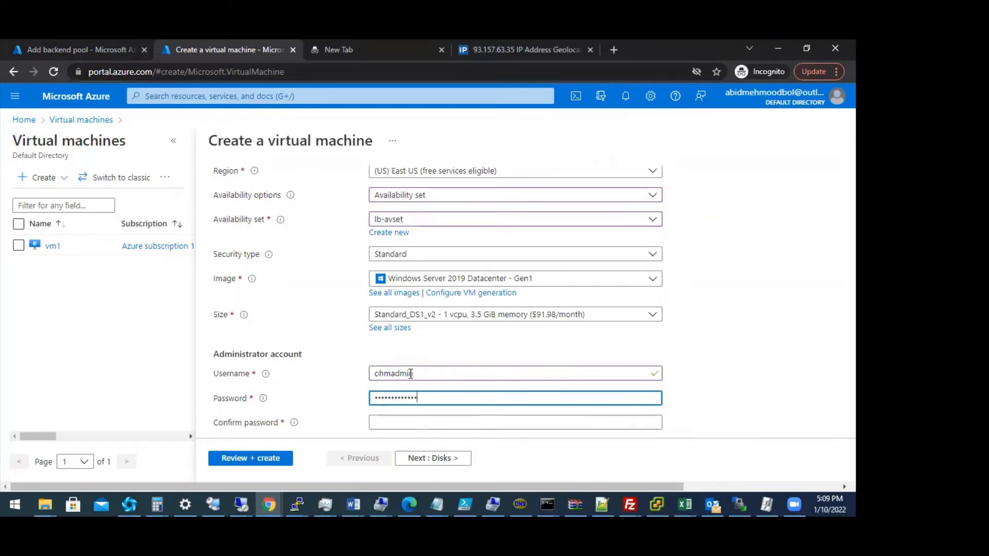
{"action": "key", "text": "Tab"}
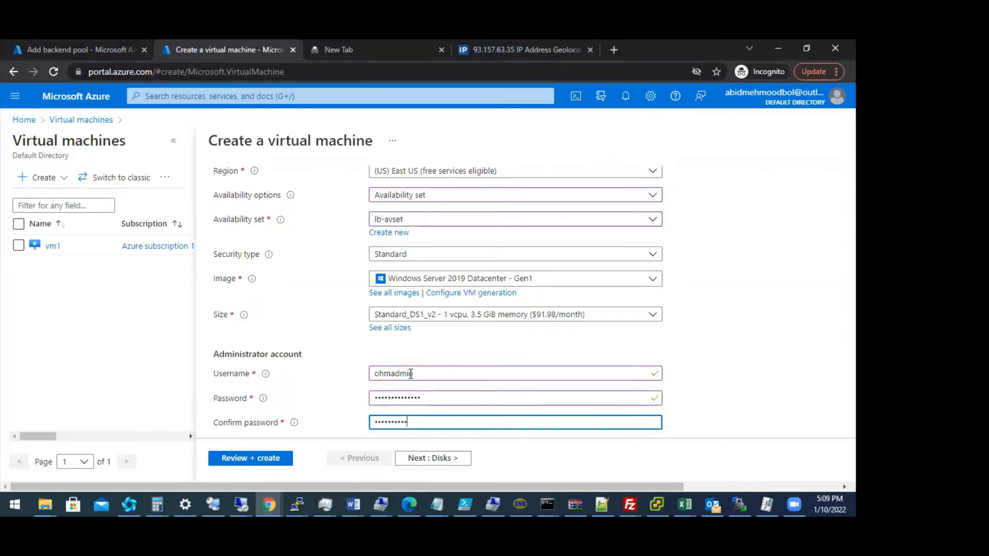
{"action": "type", "text": "••••••••••••••"}
{"action": "left_click", "coordinate": [753, 358]}
Allow HTTP (80) and HTTPS (443) as public inbound ports in addition to RDP (3389).
{"action": "scroll", "coordinate": [756, 362], "scroll_direction": "down", "scroll_amount": 3}
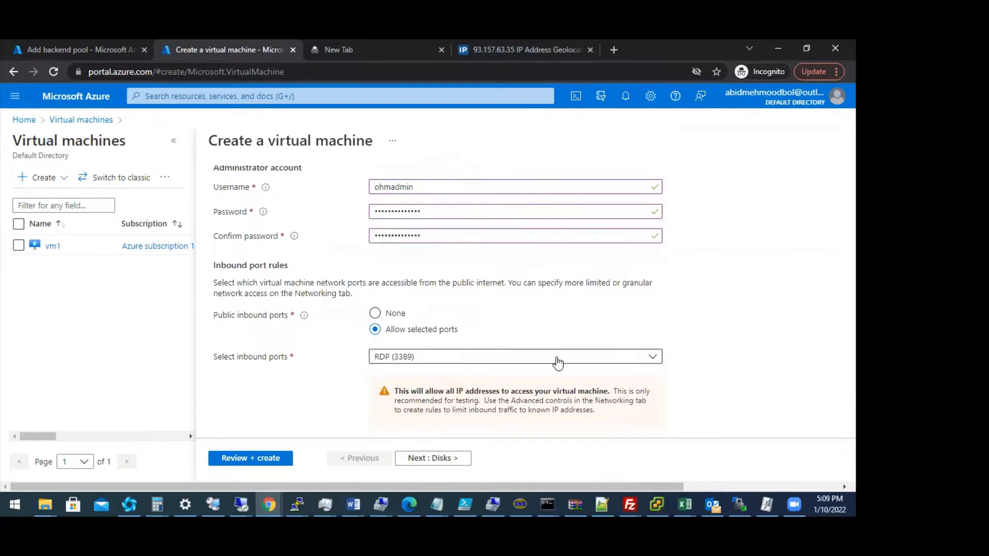
{"action": "left_click", "coordinate": [443, 361]}
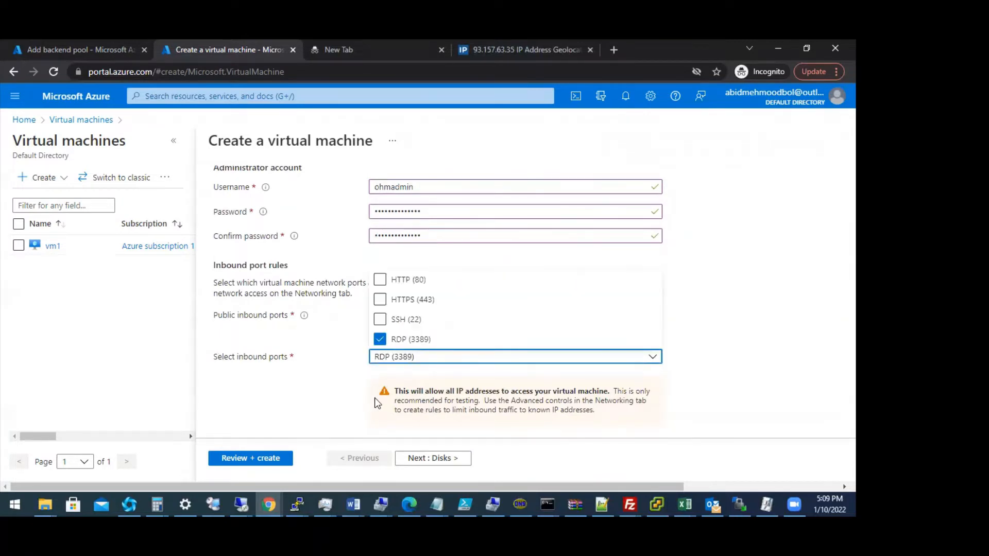
{"action": "left_click", "coordinate": [382, 300]}
{"action": "left_click", "coordinate": [380, 280]}
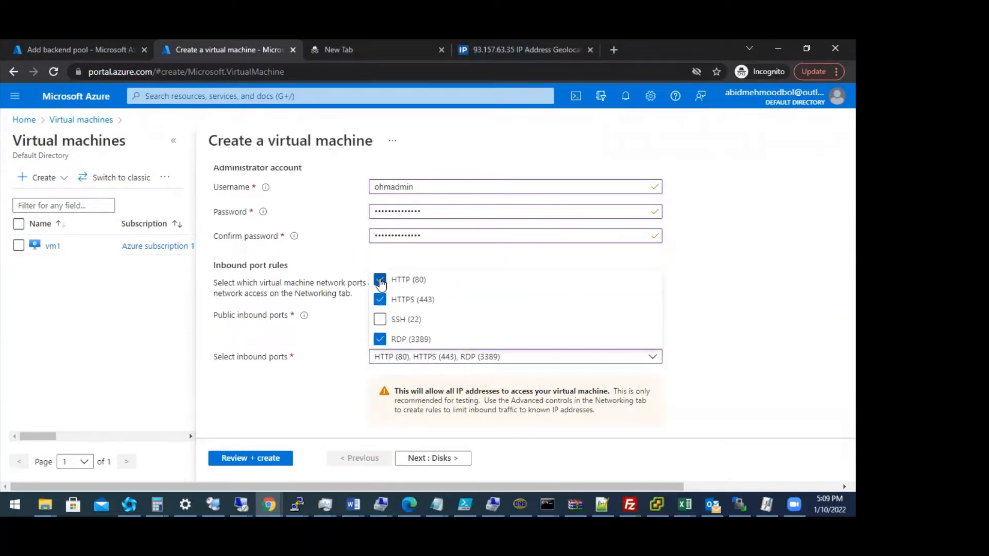
{"action": "left_click", "coordinate": [762, 397]}
{"action": "scroll", "coordinate": [762, 398], "scroll_direction": "down", "scroll_amount": 2}
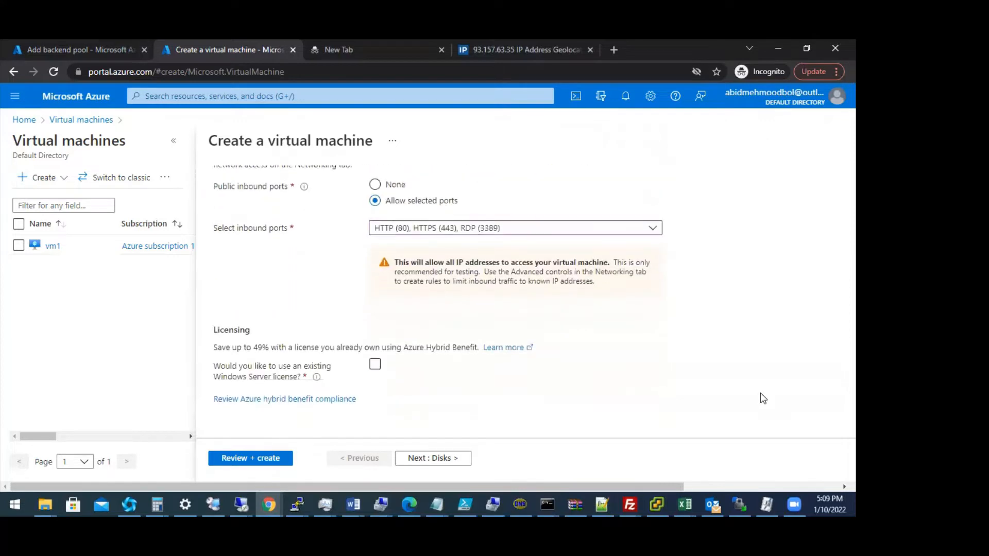
Submit VM2's configuration for validation and check which virtual networks are offered for its network interface.
{"action": "left_click", "coordinate": [267, 459]}
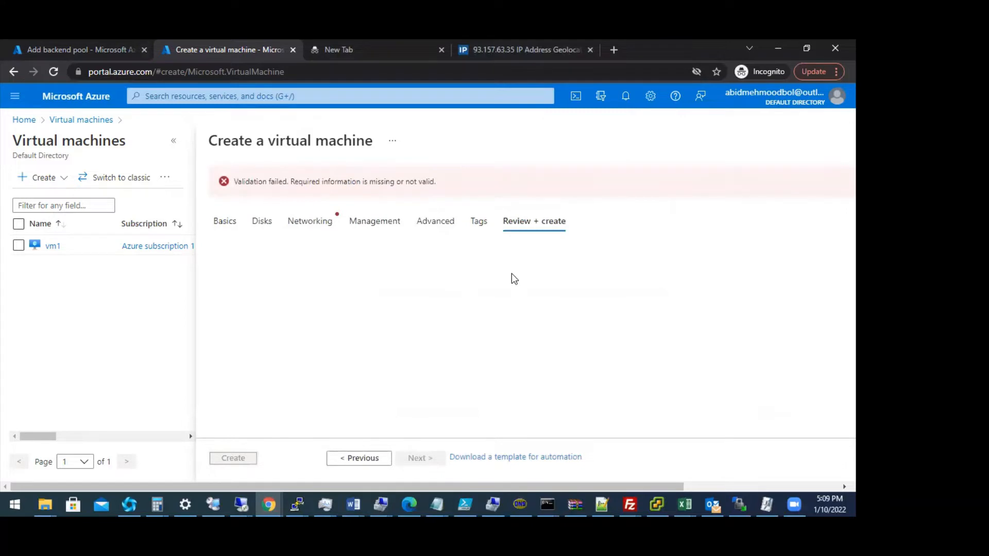
{"action": "left_click", "coordinate": [319, 220]}
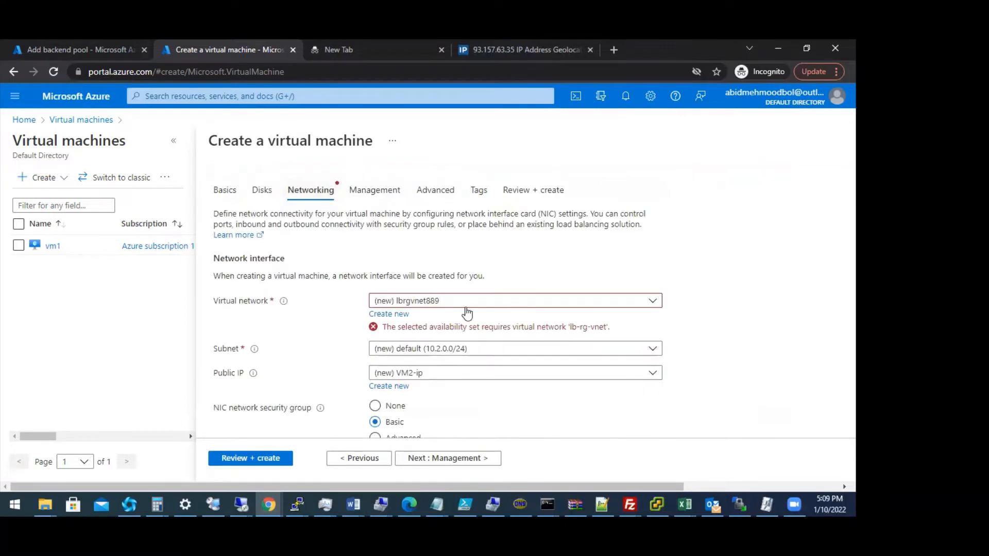
{"action": "left_click", "coordinate": [579, 306]}
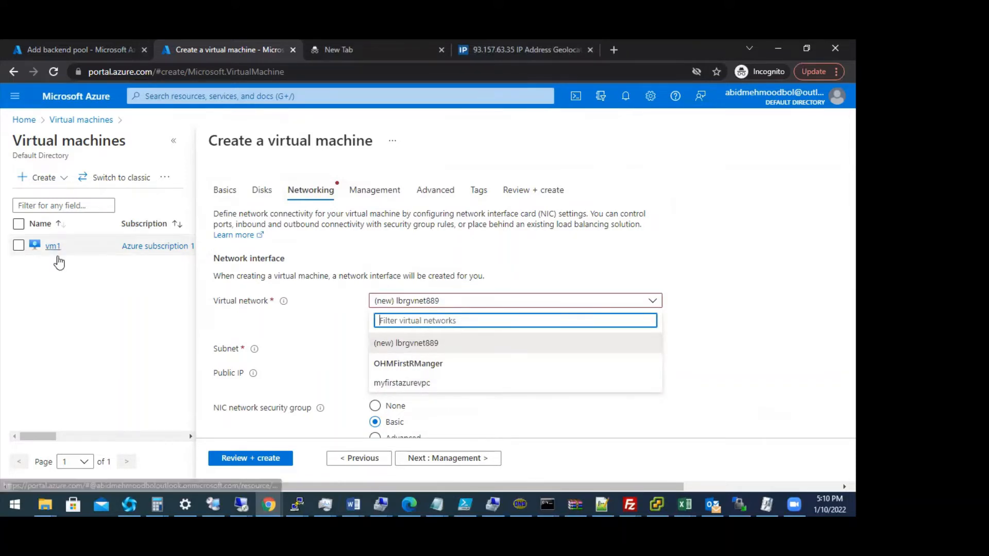
{"action": "right_click", "coordinate": [46, 247]}
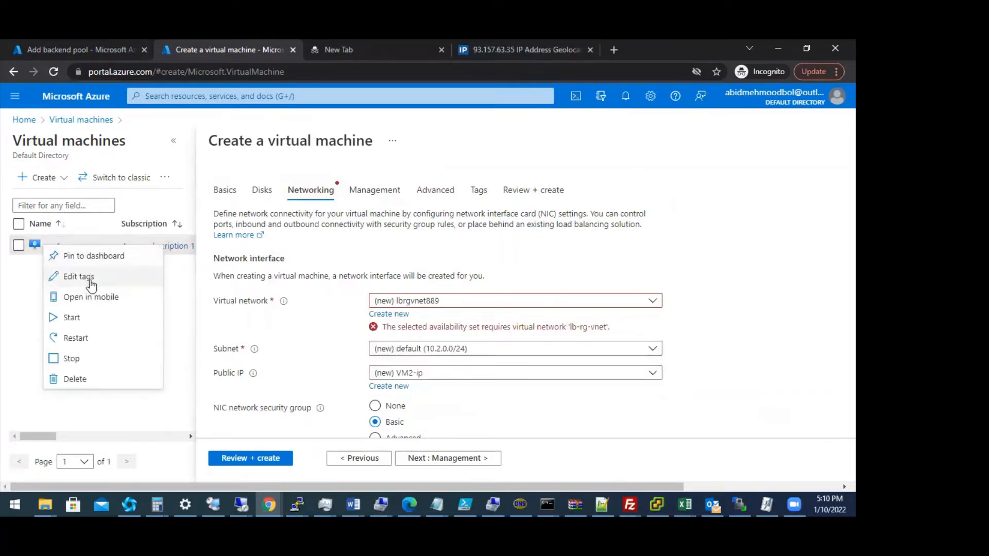
{"action": "left_click", "coordinate": [771, 316]}
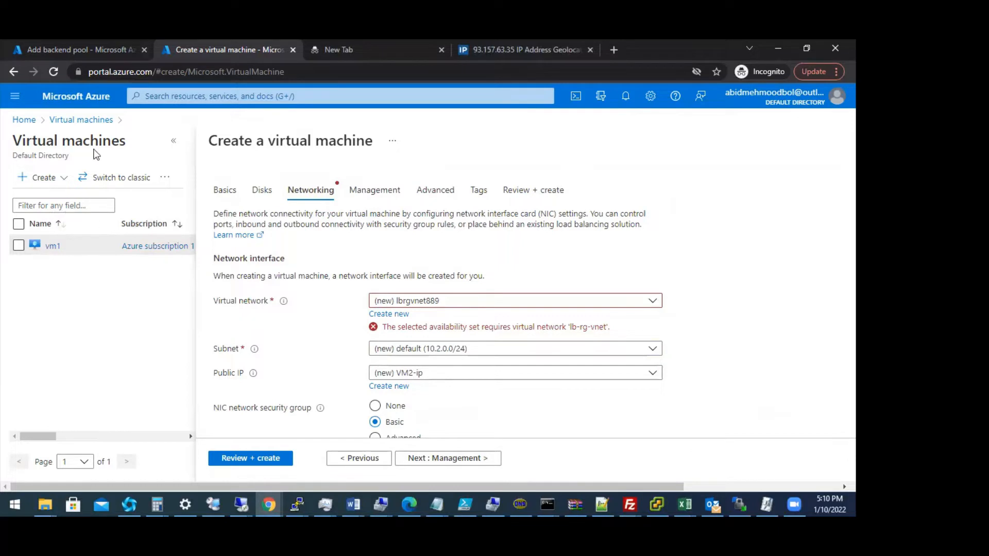
Open the Virtual machines list in a new browser tab and check which machines can be attached to lb-backendpool.
{"action": "right_click", "coordinate": [92, 125]}
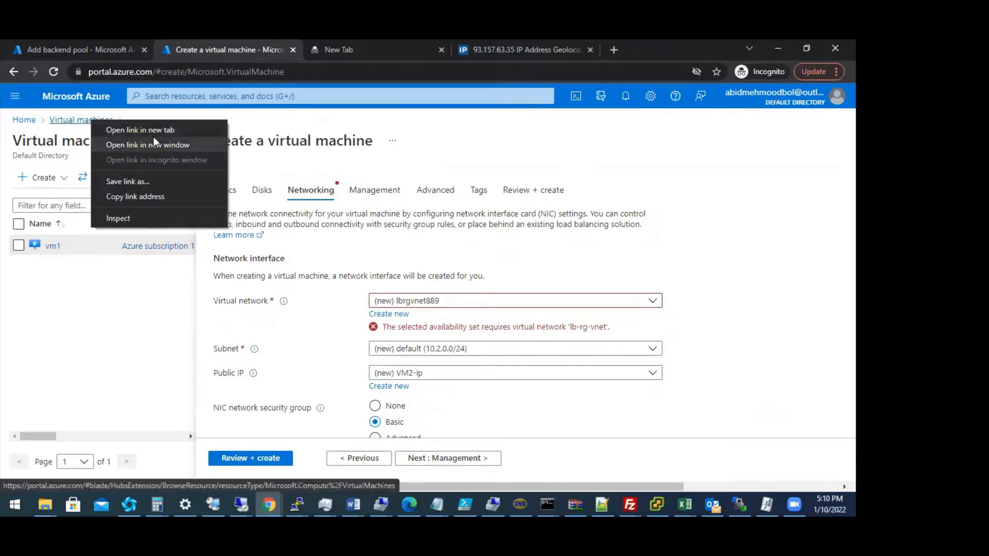
{"action": "left_click", "coordinate": [171, 130]}
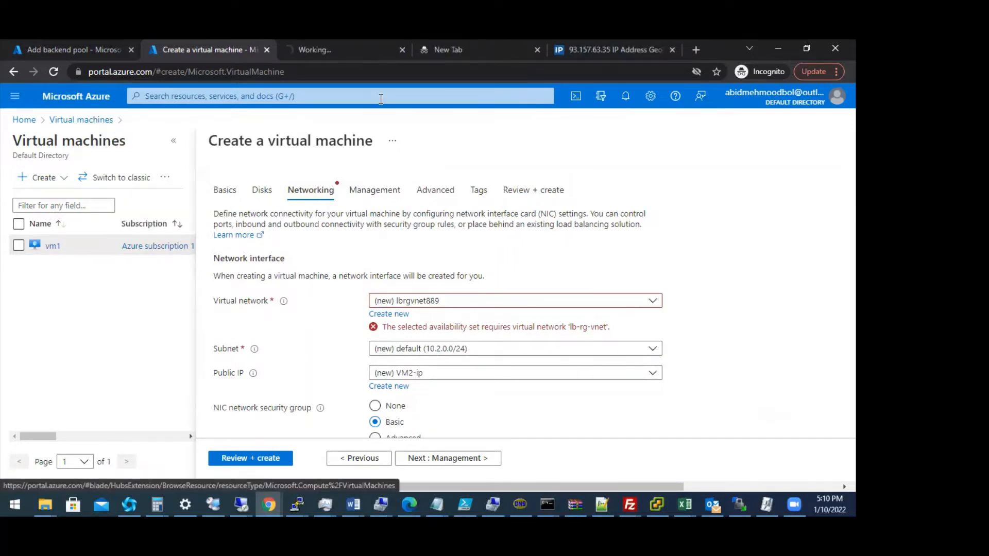
{"action": "left_click", "coordinate": [307, 43]}
{"action": "left_click", "coordinate": [58, 50]}
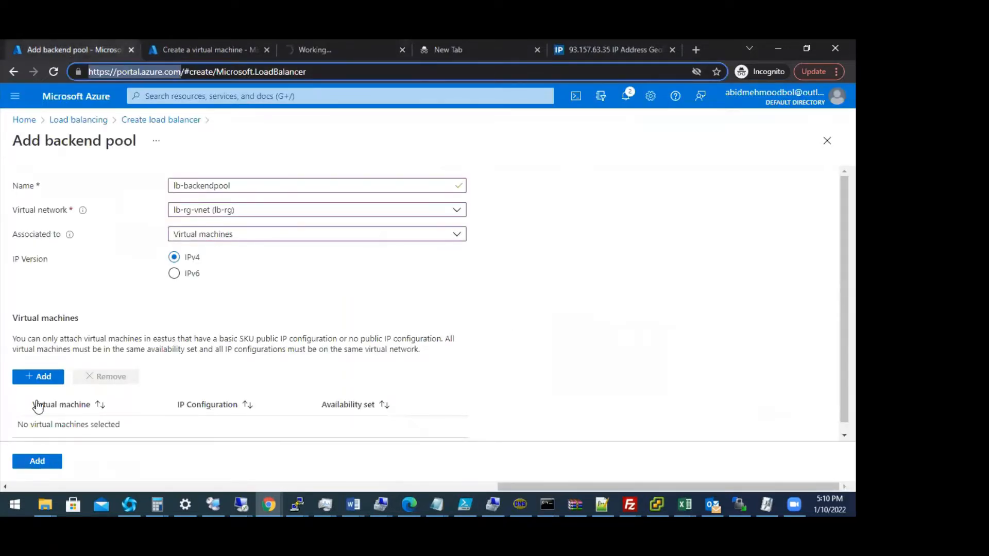
{"action": "left_click", "coordinate": [35, 380]}
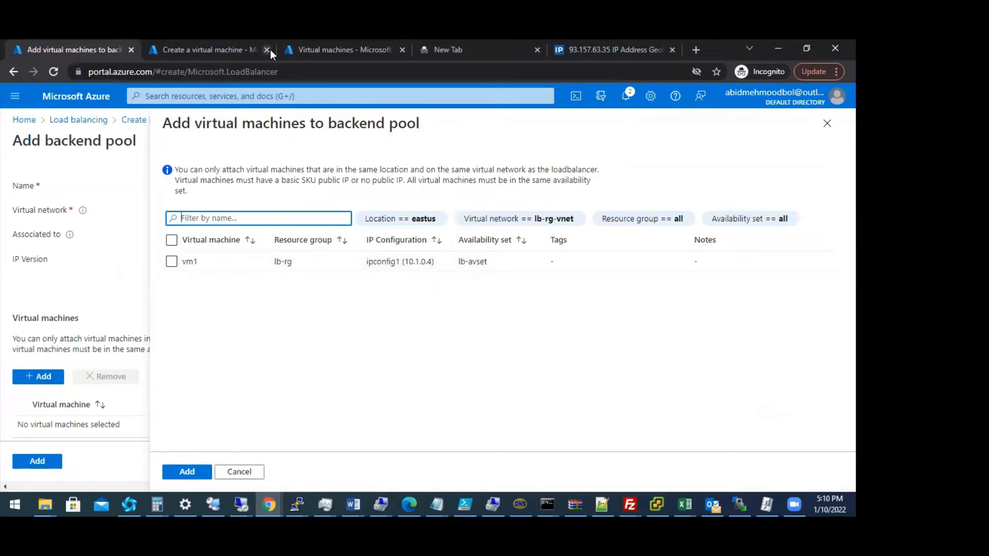
Look through Azure subscription 1's sections and activity log, and open vm1's overview to examine its network details.
{"action": "left_click", "coordinate": [313, 50]}
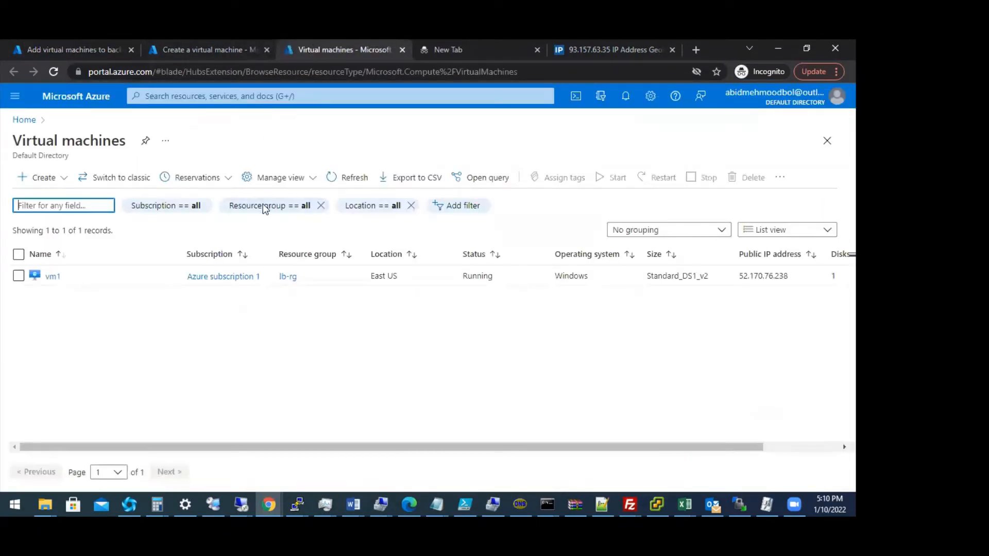
{"action": "left_click", "coordinate": [236, 277]}
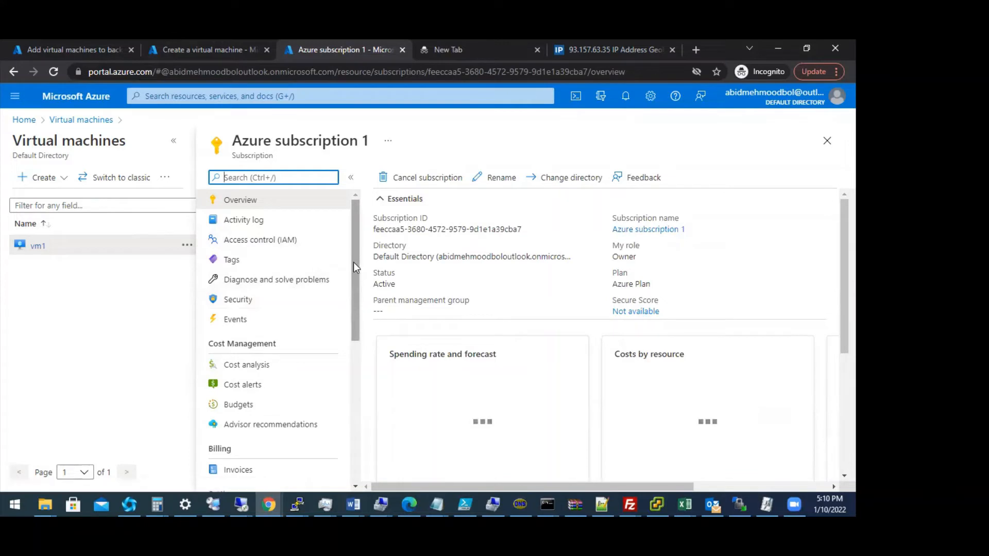
{"action": "left_click_drag", "start_coordinate": [354, 261], "coordinate": [355, 318]}
{"action": "scroll", "coordinate": [354, 330], "scroll_direction": "down", "scroll_amount": 3}
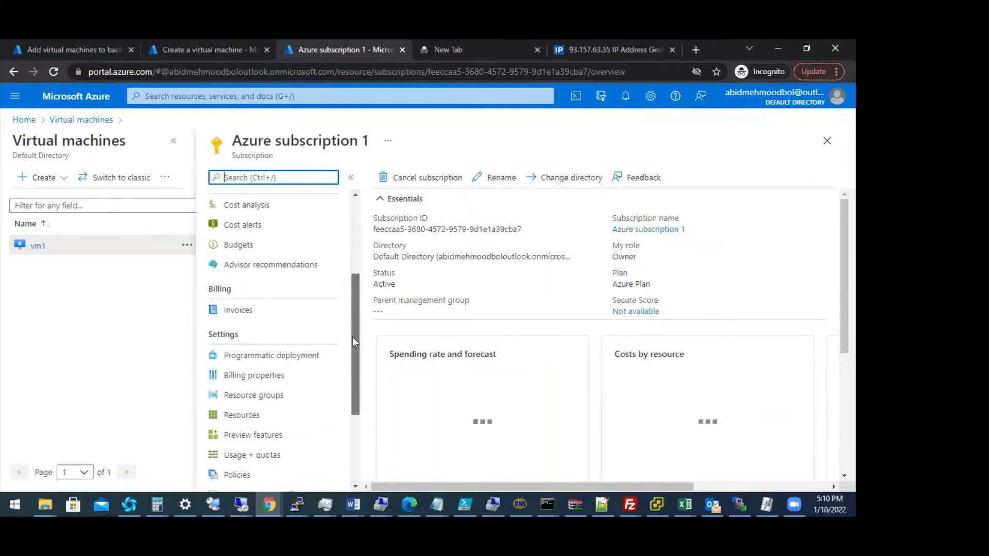
{"action": "left_click_drag", "start_coordinate": [350, 364], "coordinate": [349, 192]}
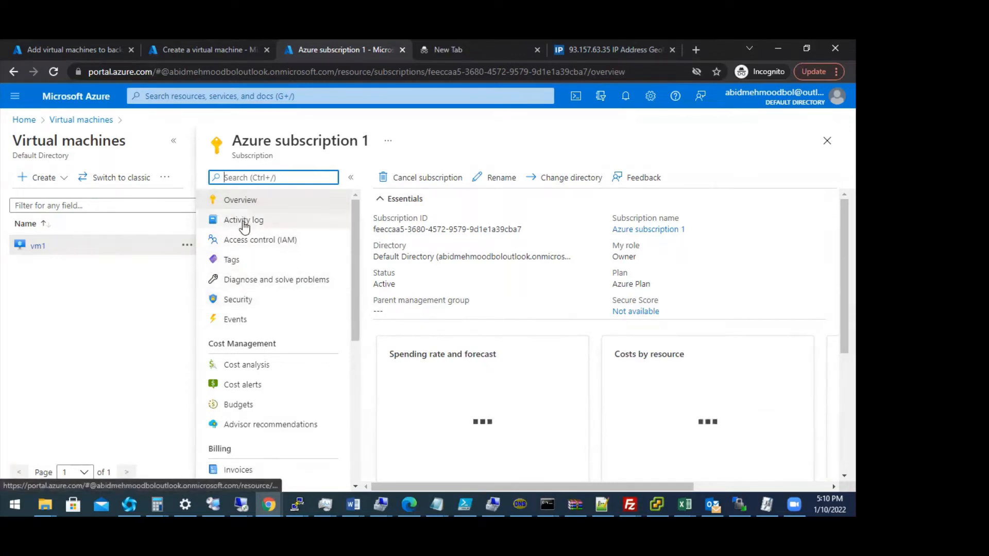
{"action": "left_click", "coordinate": [244, 223]}
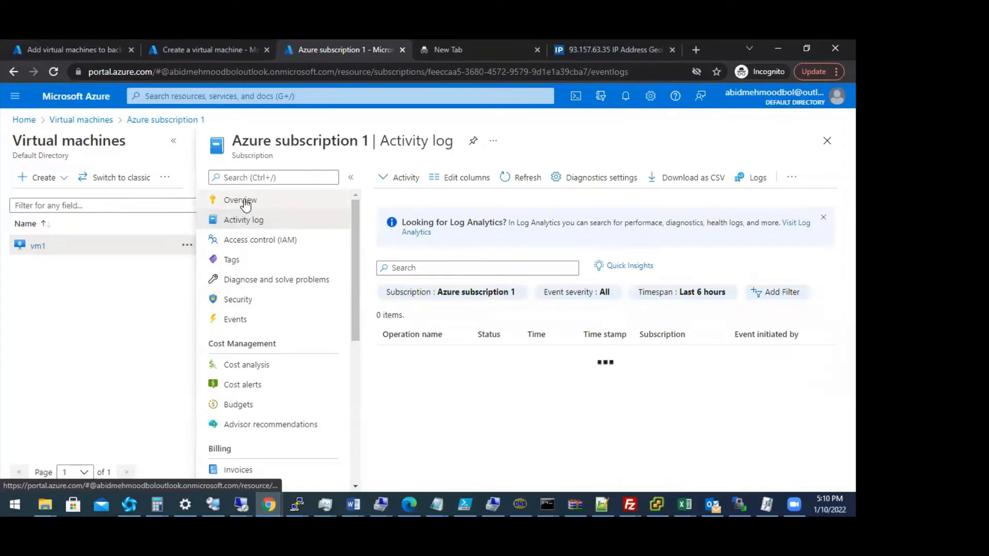
{"action": "left_click", "coordinate": [245, 203]}
{"action": "left_click", "coordinate": [39, 246]}
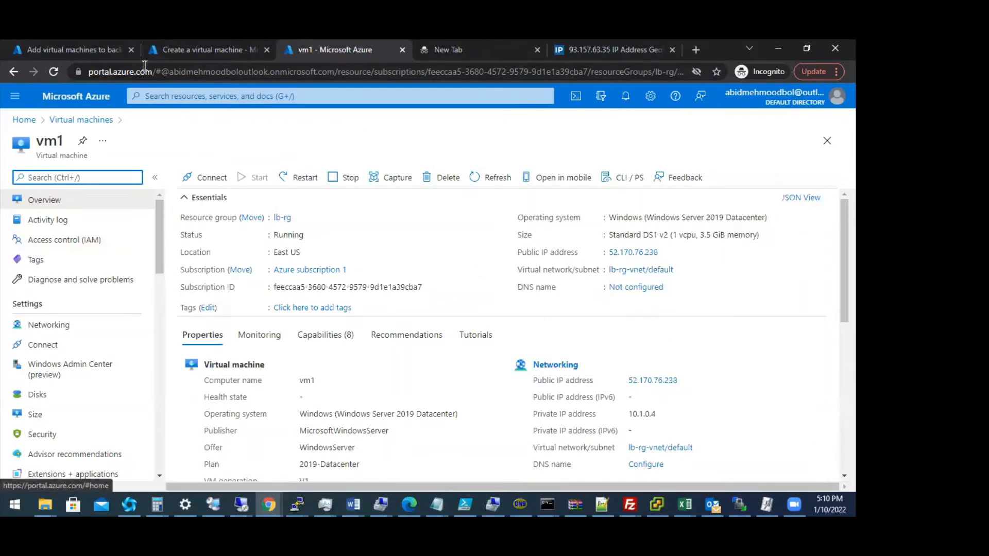
Compare the virtual networks offered for VM2's network interface with the virtual network and subnet used by vm1.
{"action": "left_click", "coordinate": [200, 51]}
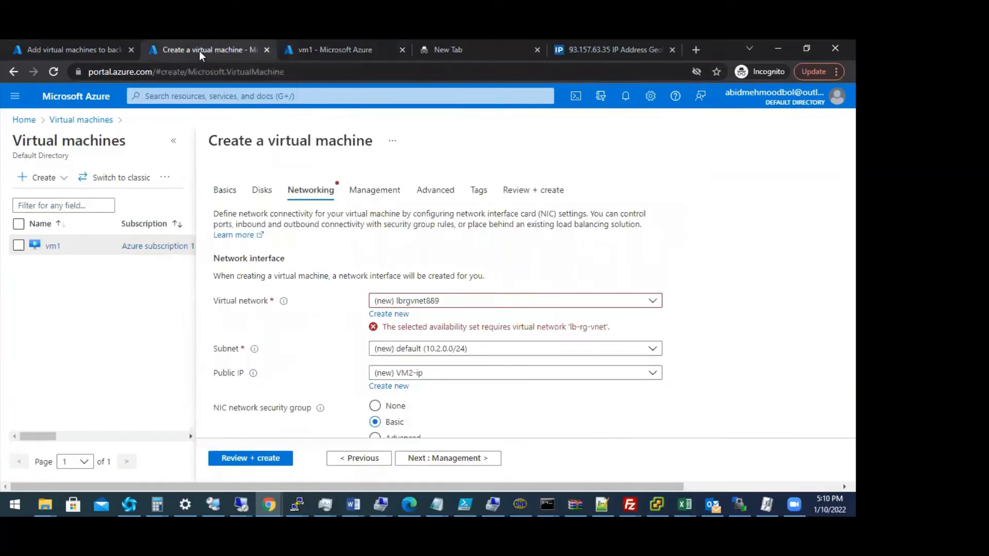
{"action": "left_click", "coordinate": [630, 301]}
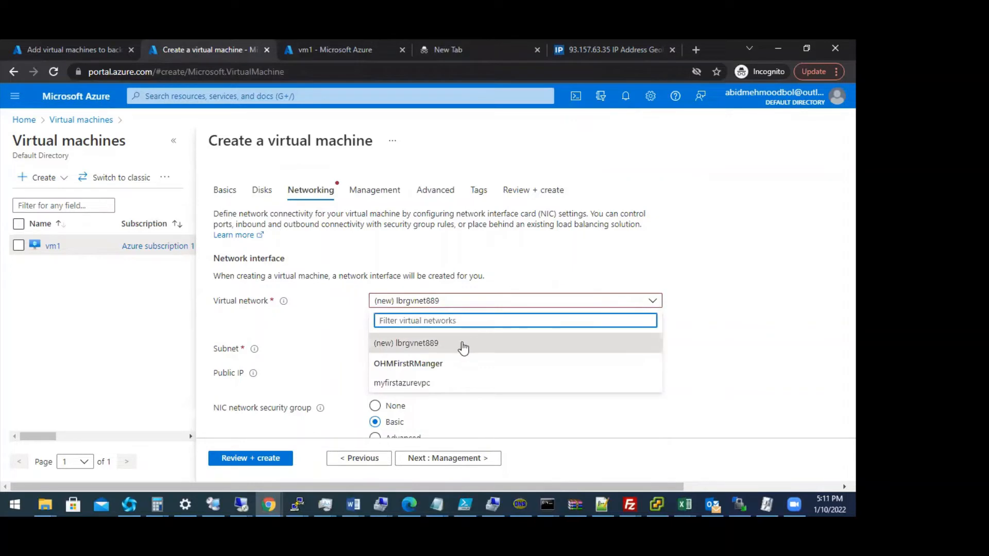
{"action": "left_click", "coordinate": [405, 343]}
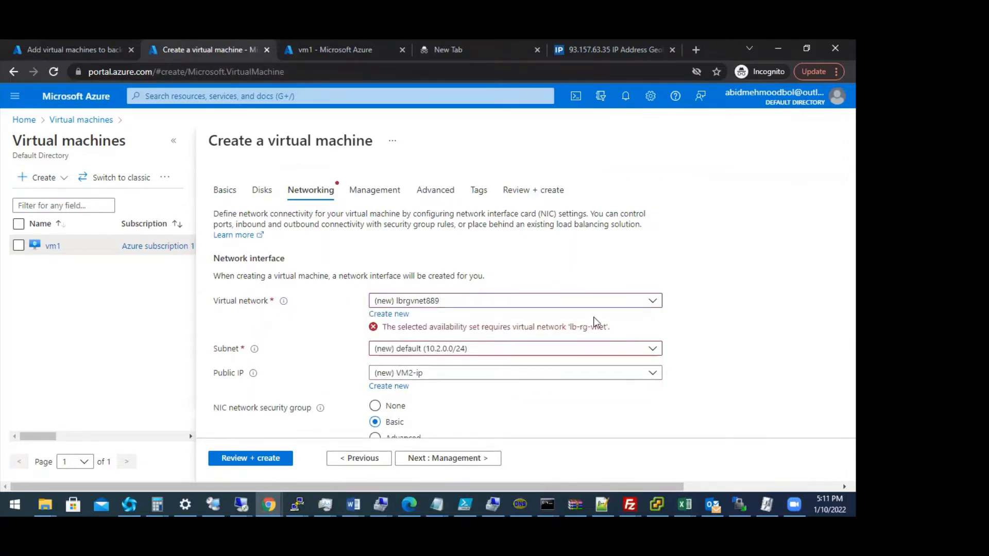
{"action": "left_click", "coordinate": [648, 303]}
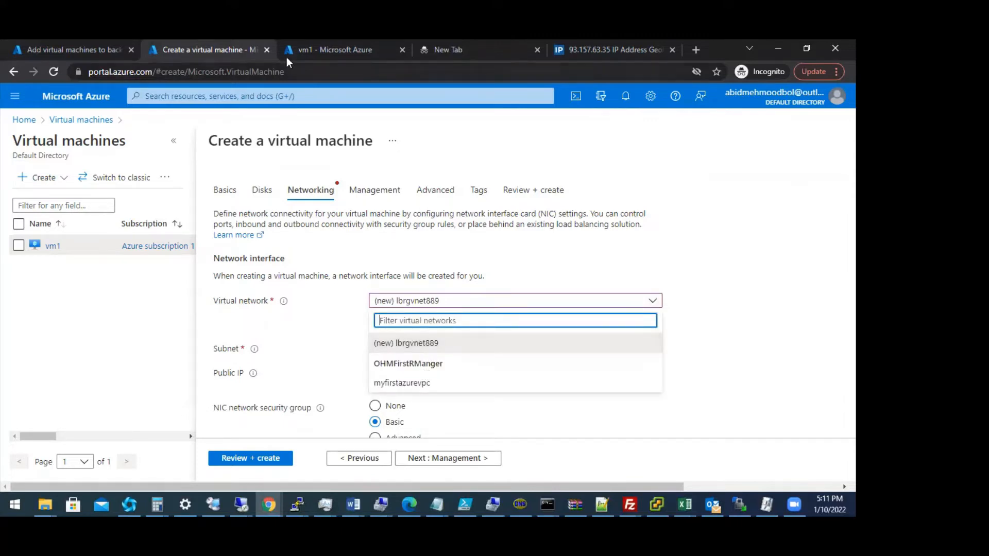
{"action": "left_click", "coordinate": [303, 49]}
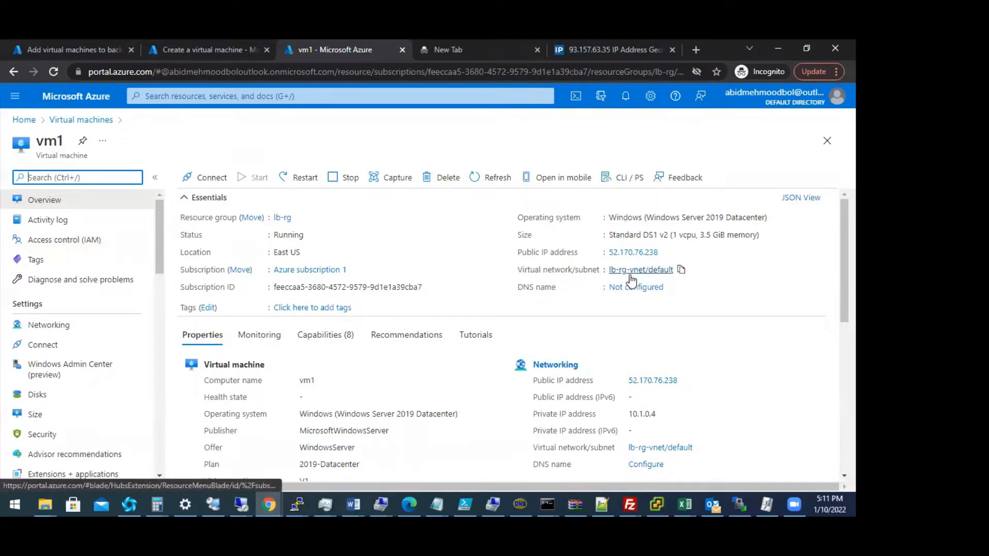
{"action": "left_click", "coordinate": [179, 48]}
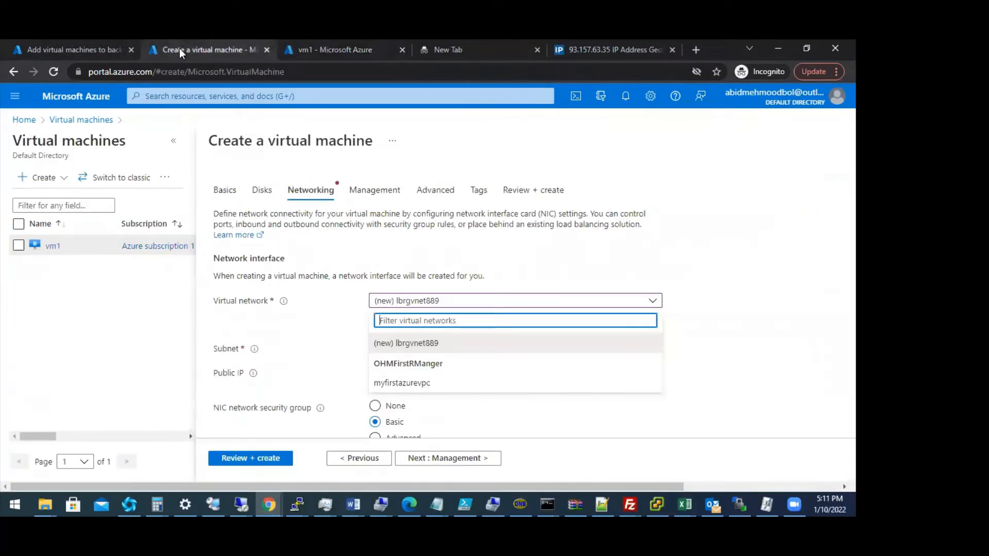
Reselect lb-rg as VM2's resource group and submit the configuration for validation again.
{"action": "left_click", "coordinate": [226, 187]}
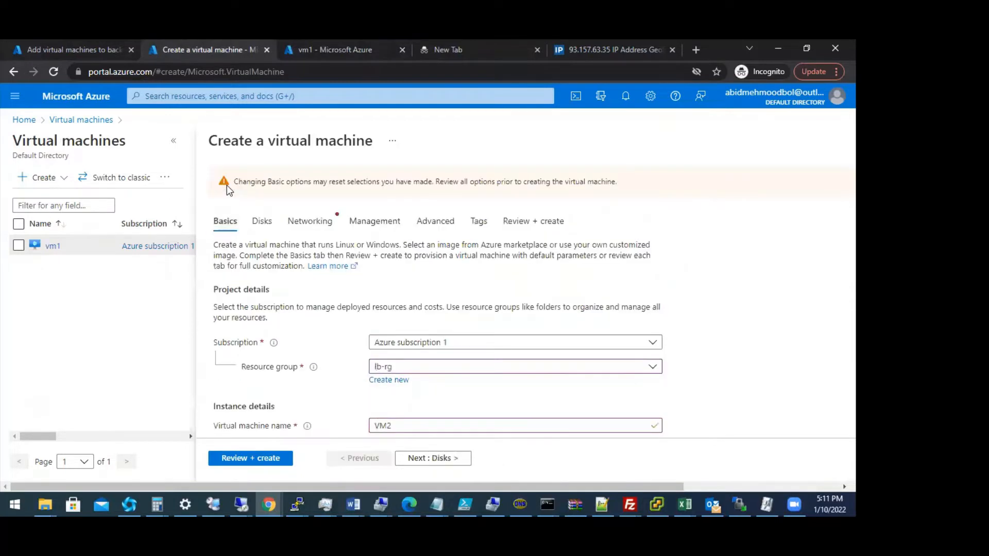
{"action": "left_click", "coordinate": [516, 365]}
{"action": "left_click", "coordinate": [399, 410]}
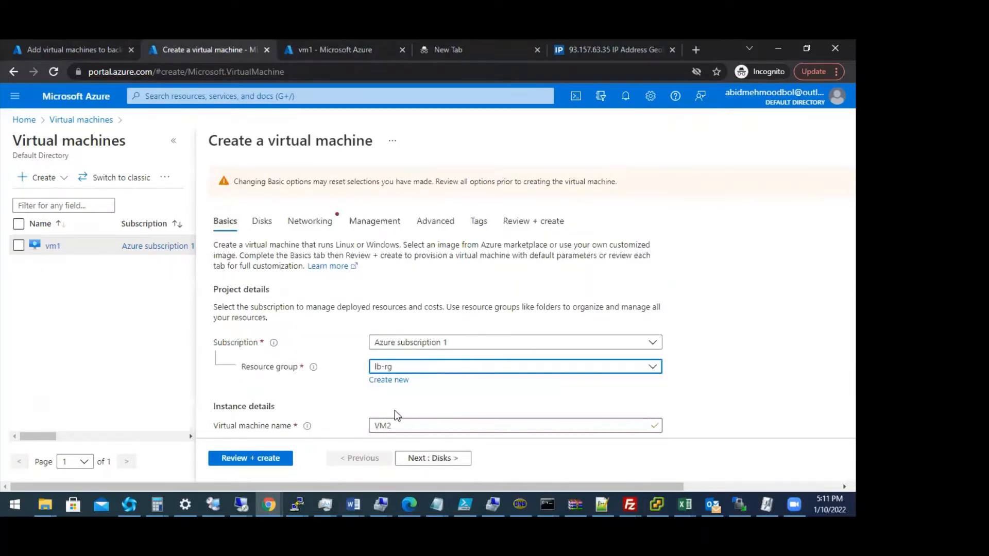
{"action": "scroll", "coordinate": [361, 422], "scroll_direction": "down", "scroll_amount": 3}
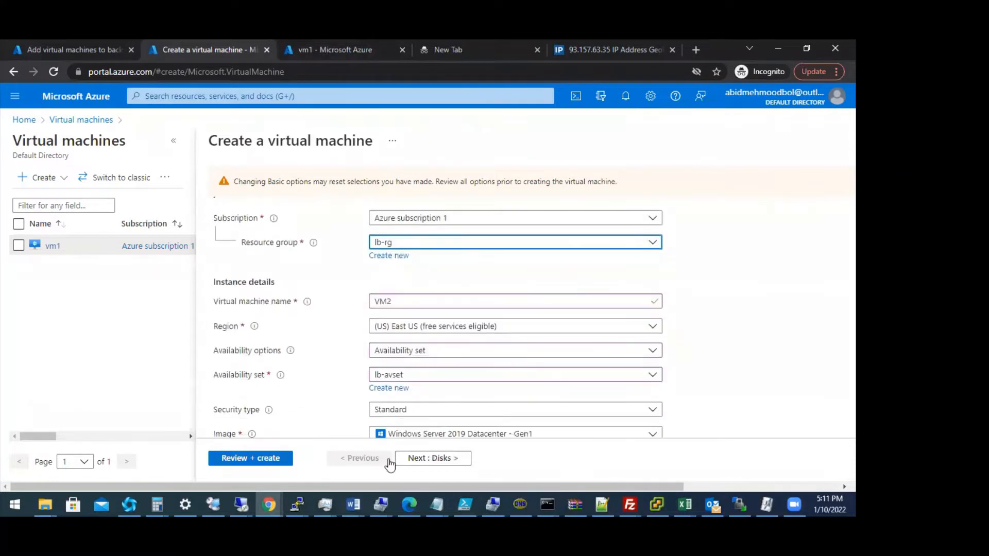
{"action": "left_click", "coordinate": [255, 461]}
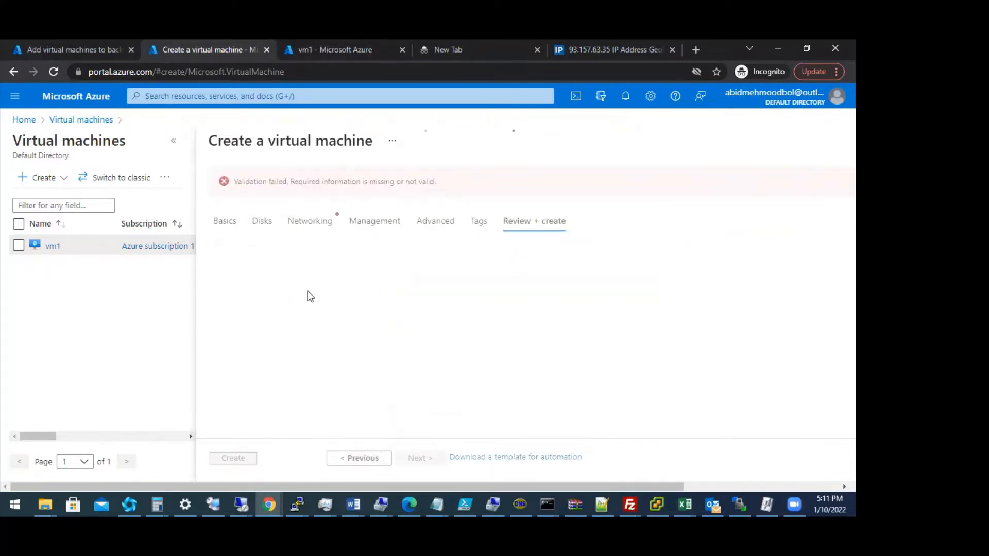
Check VM2's virtual network choices and review its basic settings from resource group and availability set through inbound ports and licensing.
{"action": "left_click", "coordinate": [308, 223]}
{"action": "left_click", "coordinate": [573, 303]}
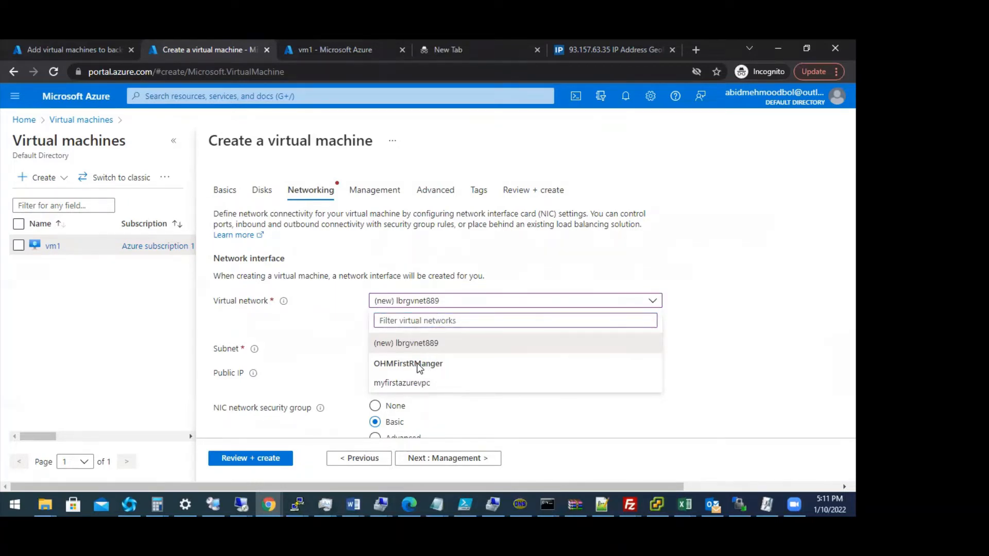
{"action": "left_click", "coordinate": [223, 190]}
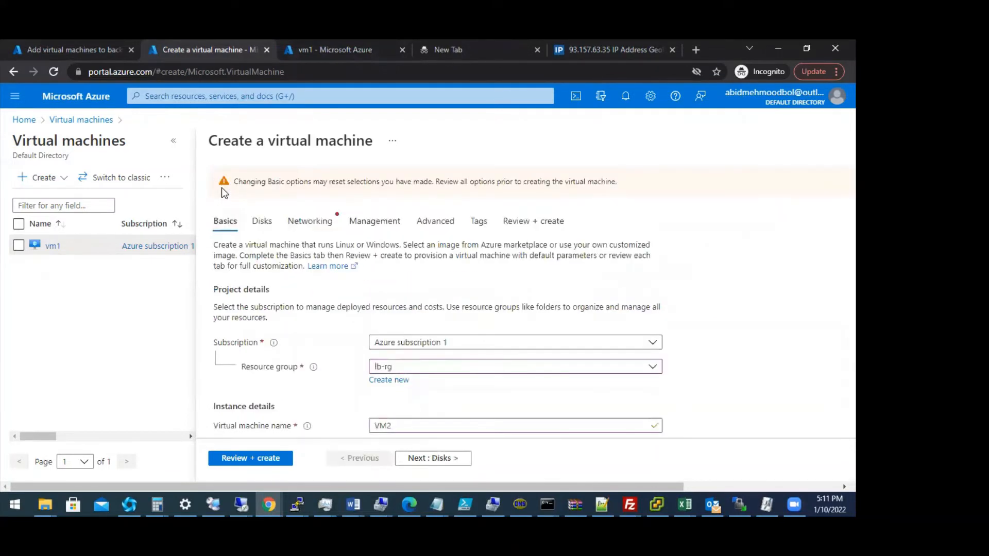
{"action": "scroll", "coordinate": [412, 351], "scroll_direction": "down", "scroll_amount": 3}
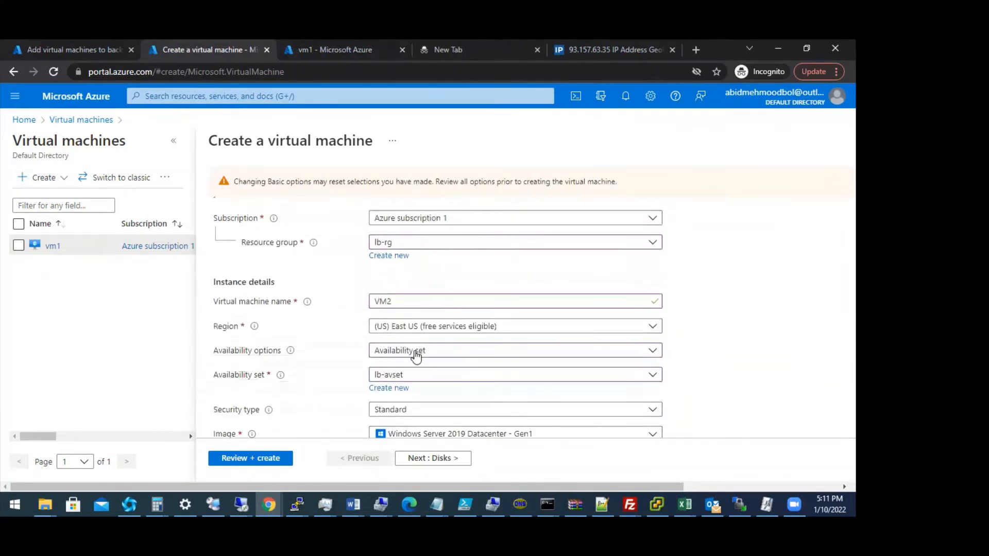
{"action": "scroll", "coordinate": [601, 376], "scroll_direction": "down", "scroll_amount": 3}
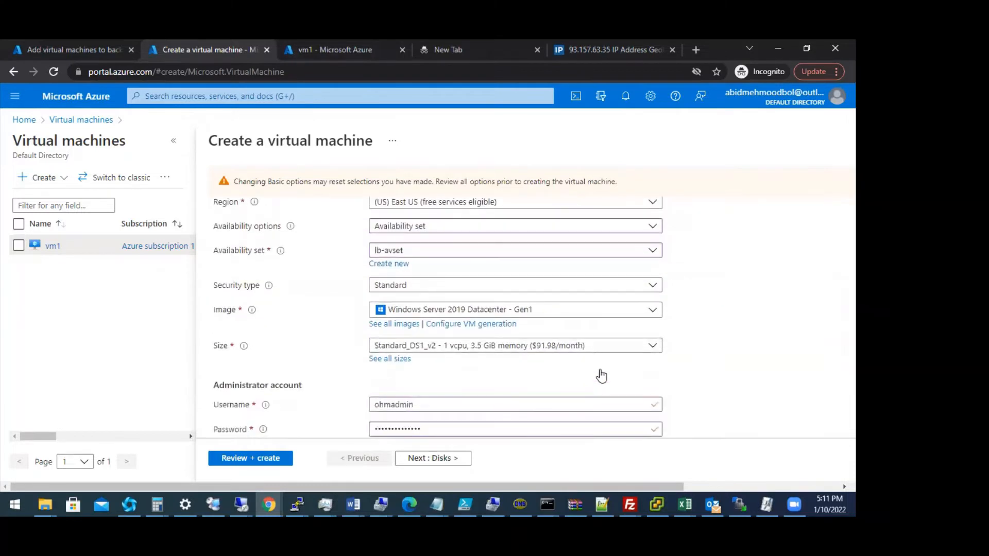
{"action": "scroll", "coordinate": [601, 376], "scroll_direction": "up", "scroll_amount": 3}
{"action": "scroll", "coordinate": [601, 375], "scroll_direction": "up", "scroll_amount": 1}
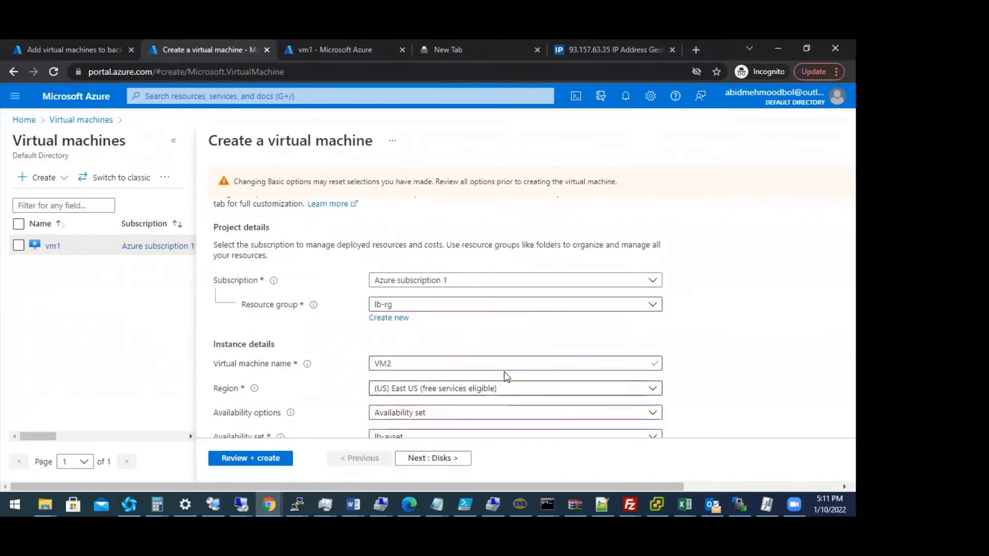
{"action": "scroll", "coordinate": [524, 392], "scroll_direction": "down", "scroll_amount": 1}
{"action": "scroll", "coordinate": [523, 389], "scroll_direction": "down", "scroll_amount": 2}
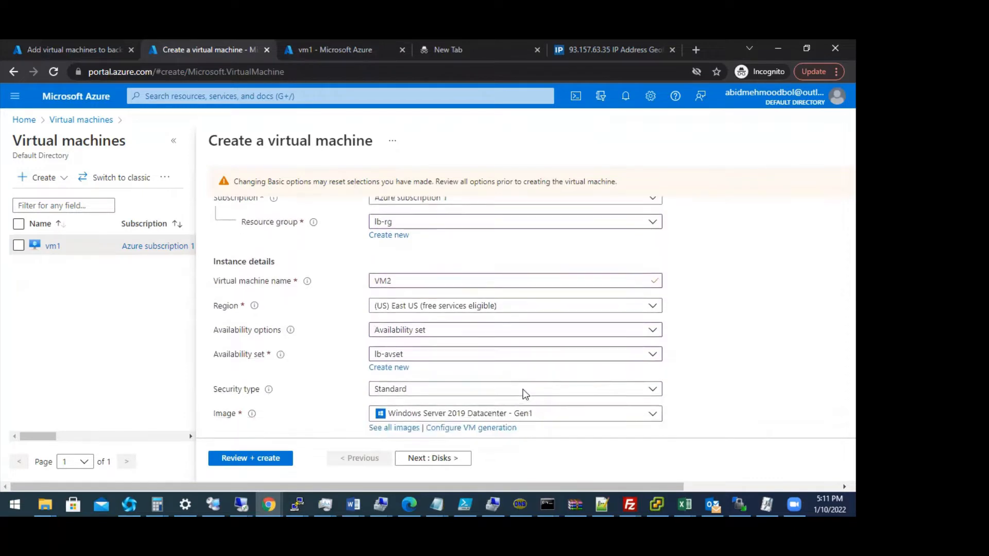
{"action": "scroll", "coordinate": [525, 394], "scroll_direction": "down", "scroll_amount": 3}
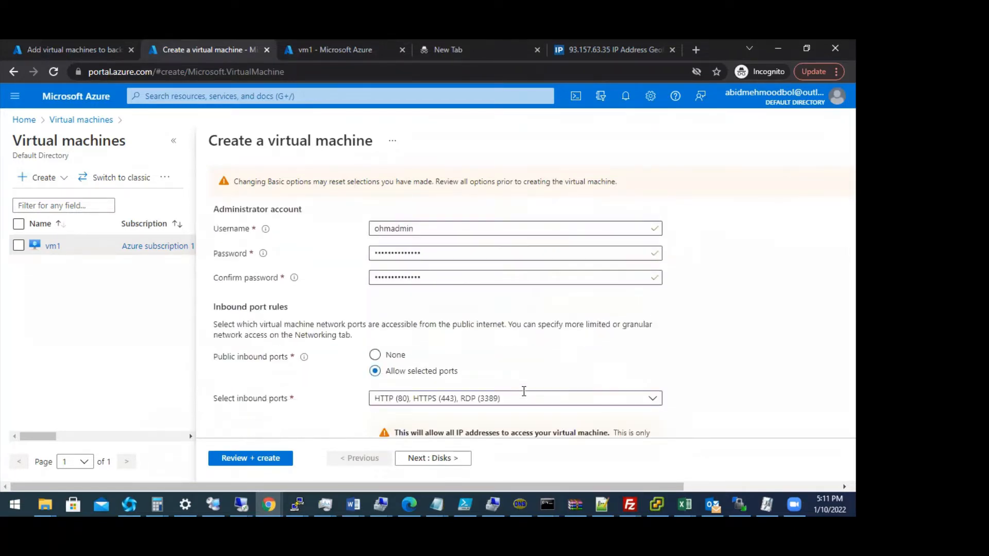
{"action": "scroll", "coordinate": [524, 397], "scroll_direction": "down", "scroll_amount": 2}
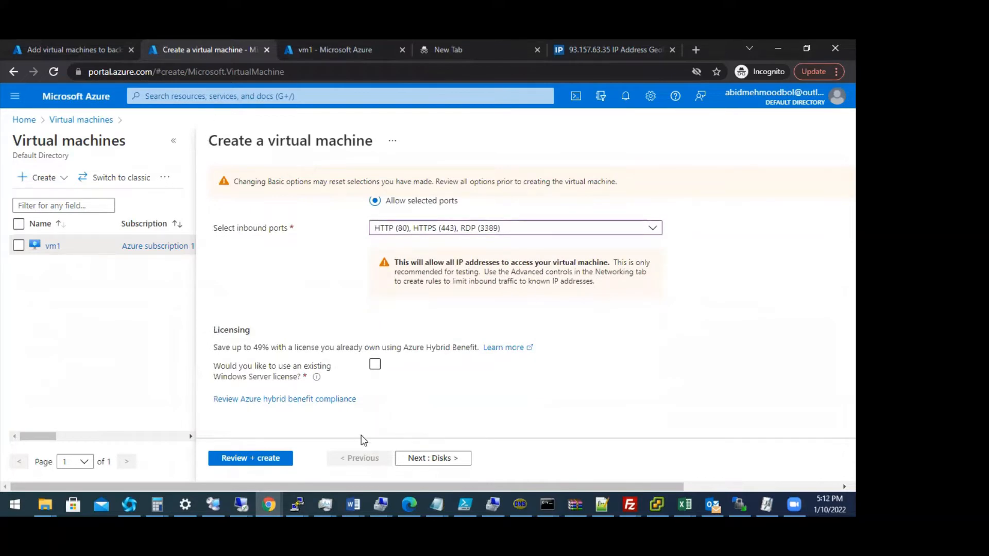
{"action": "left_click", "coordinate": [433, 463]}
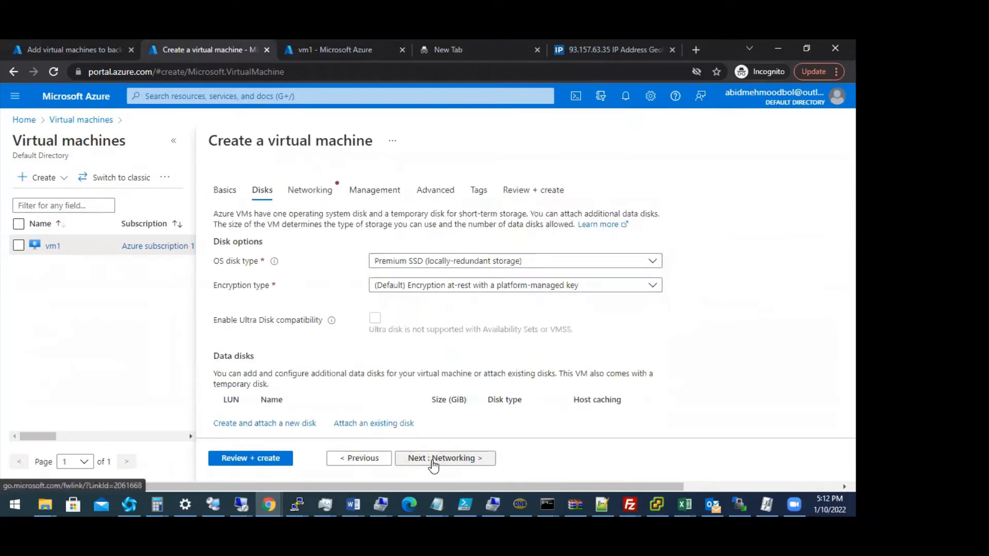
Check vm1's virtual network again and look for the same network among the choices for VM2.
{"action": "left_click", "coordinate": [311, 48]}
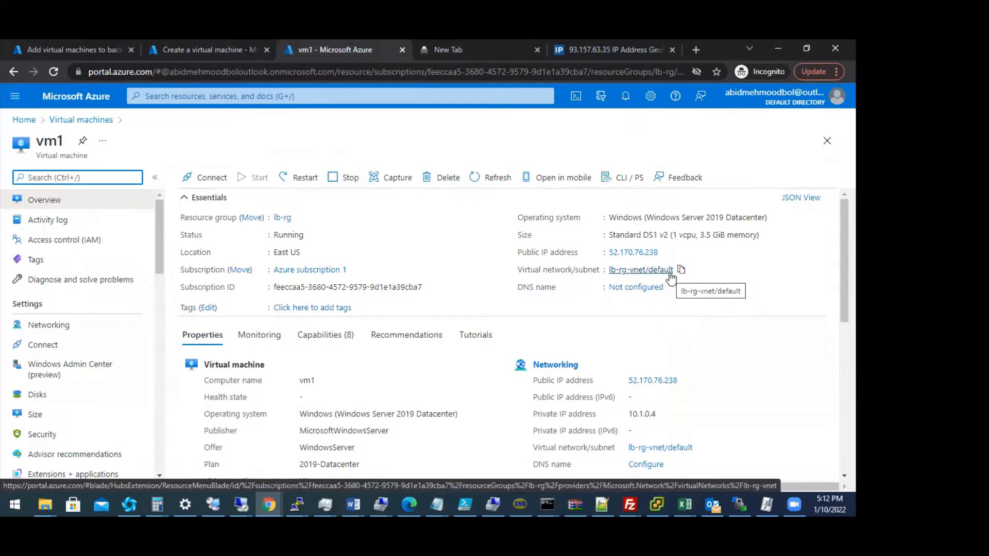
{"action": "left_click", "coordinate": [191, 50]}
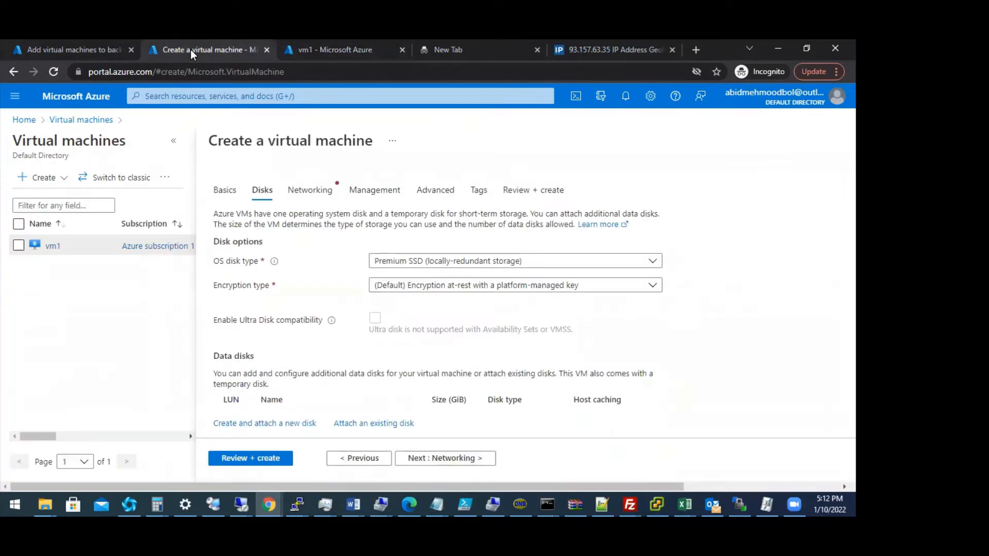
{"action": "scroll", "coordinate": [405, 368], "scroll_direction": "down", "scroll_amount": 1}
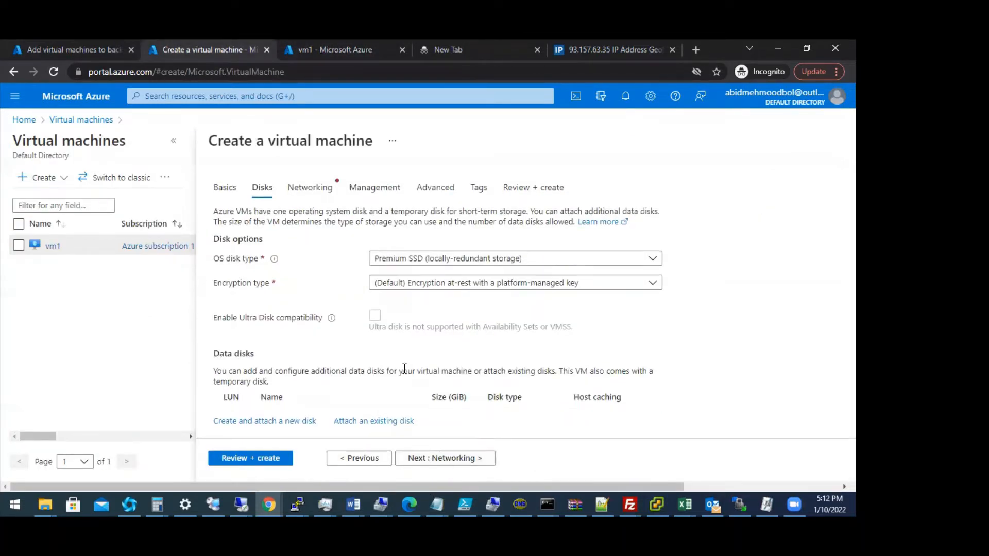
{"action": "left_click", "coordinate": [449, 461]}
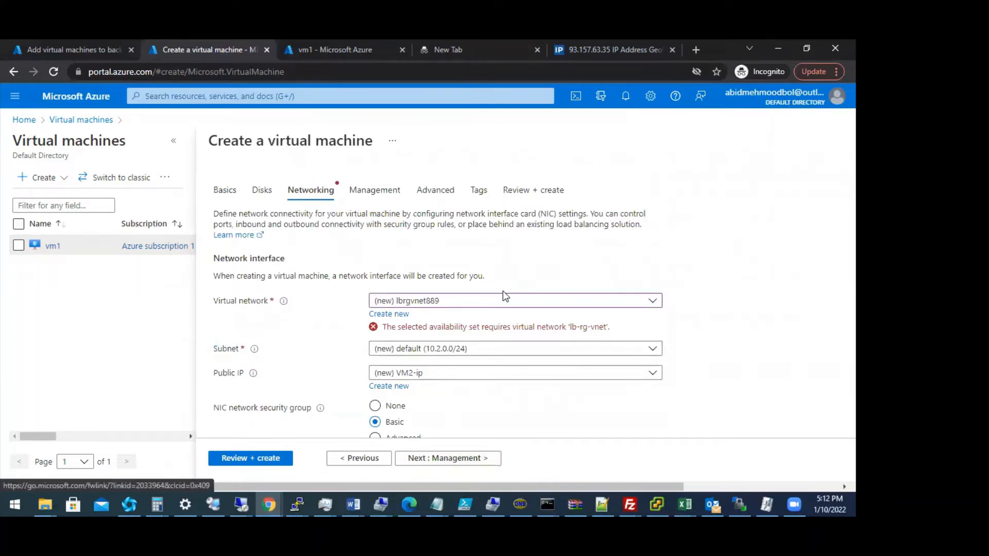
{"action": "left_click", "coordinate": [631, 302]}
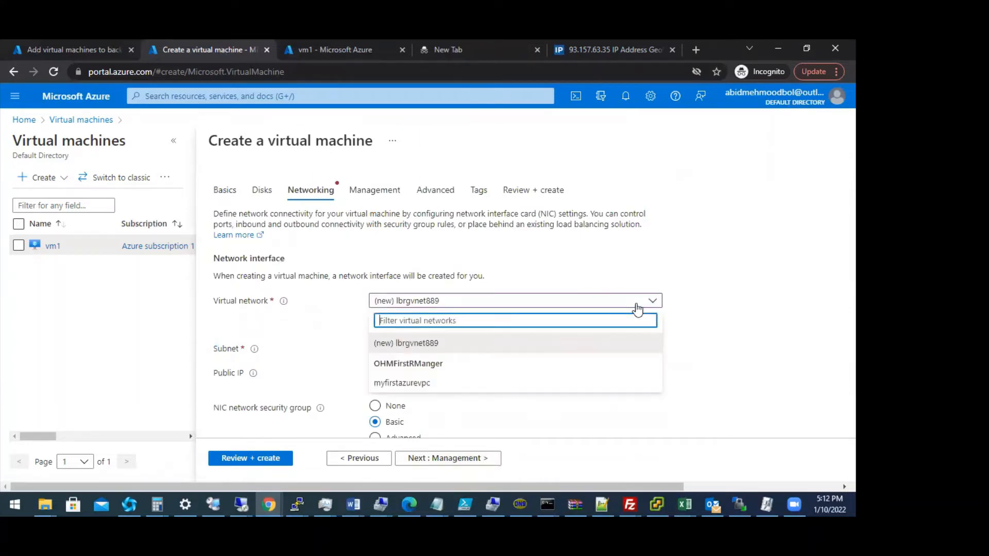
{"action": "left_click", "coordinate": [670, 279]}
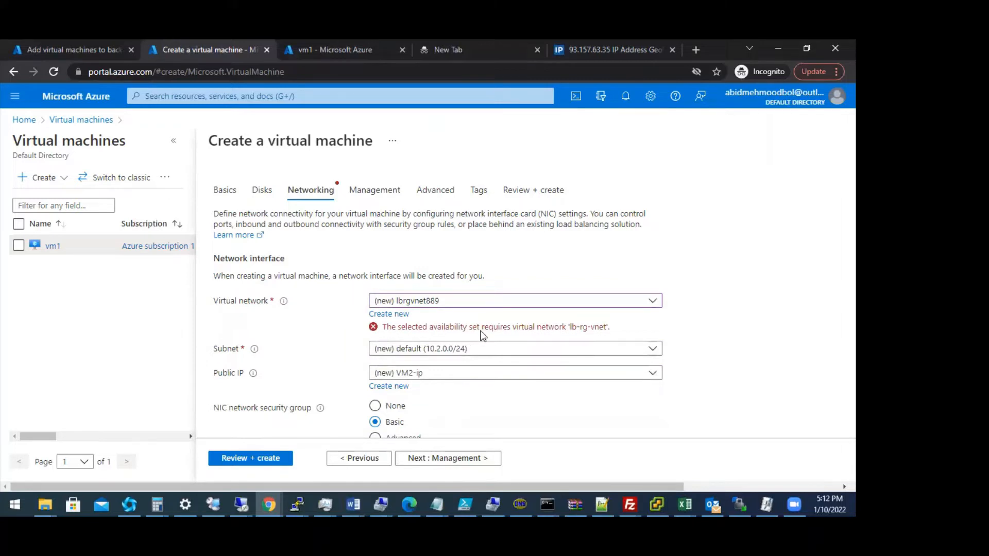
Reselect Availability set as VM2's availability option and check which availability sets are offered.
{"action": "left_click", "coordinate": [356, 460]}
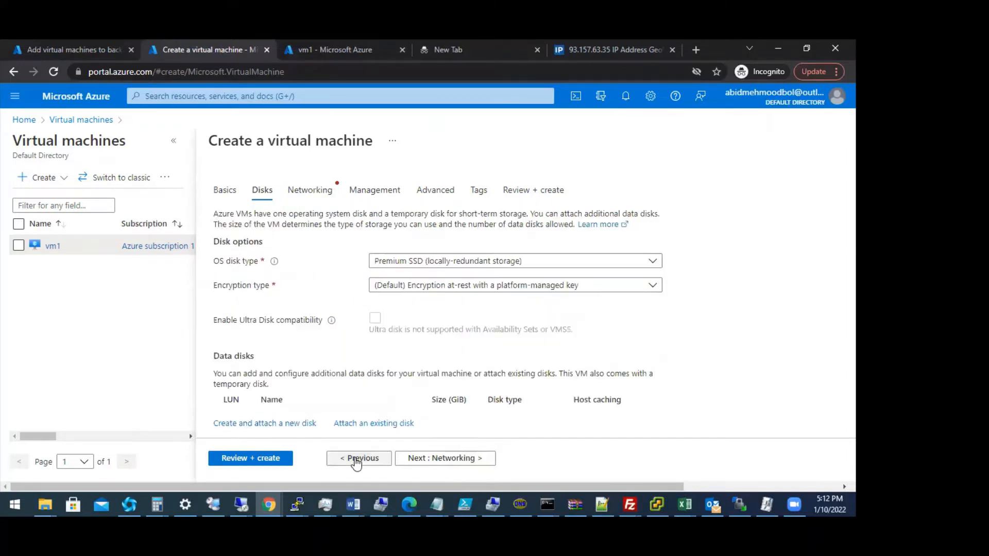
{"action": "left_click", "coordinate": [356, 460]}
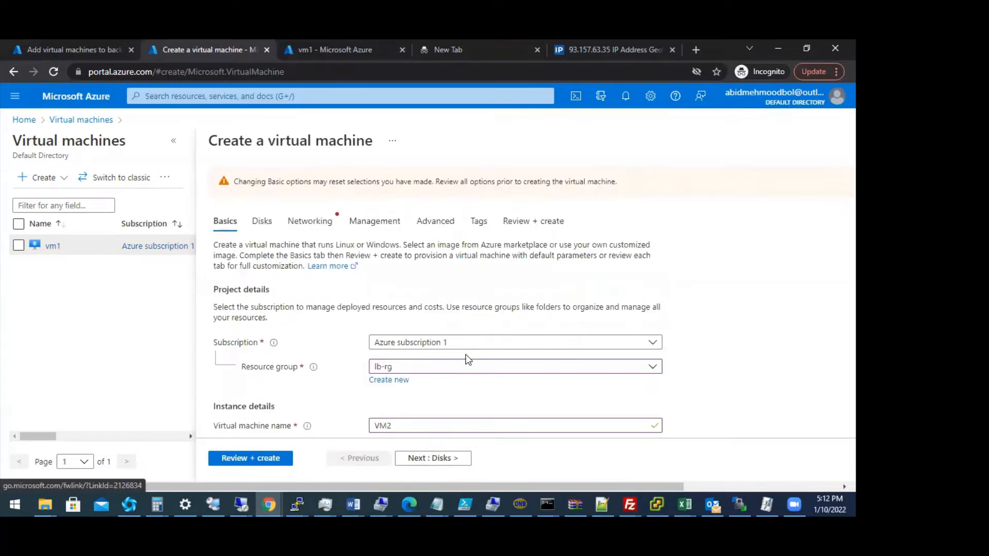
{"action": "scroll", "coordinate": [468, 359], "scroll_direction": "down", "scroll_amount": 3}
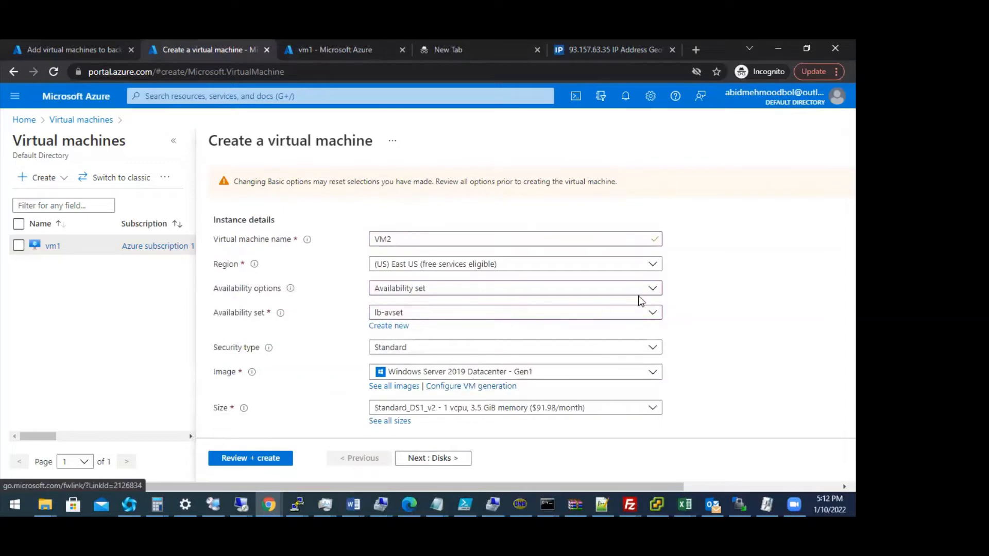
{"action": "left_click", "coordinate": [653, 289]}
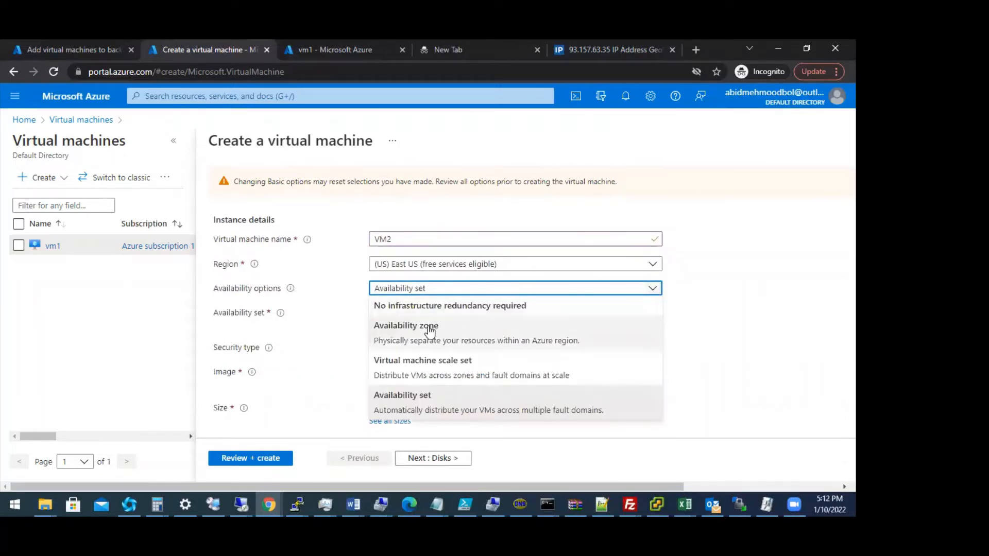
{"action": "left_click", "coordinate": [428, 412]}
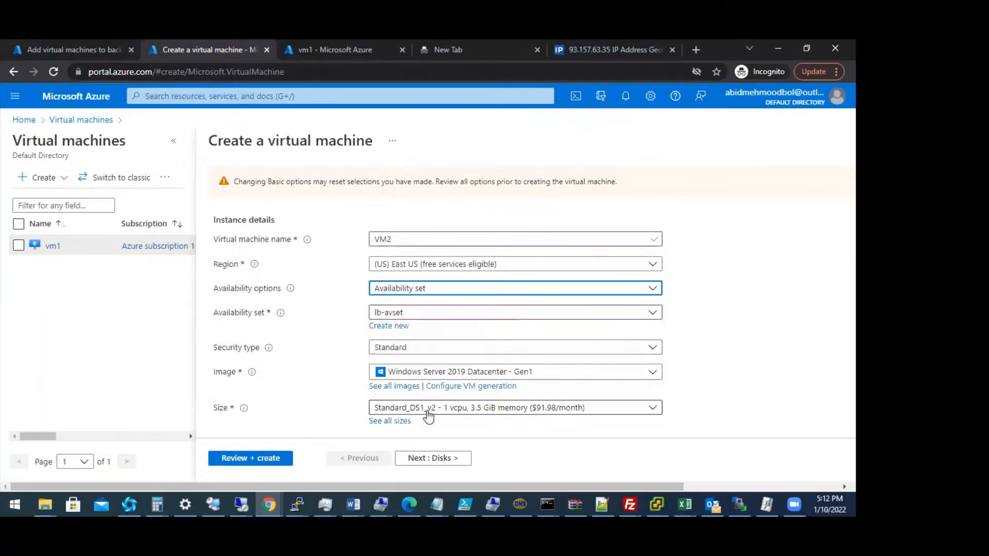
{"action": "left_click", "coordinate": [582, 312]}
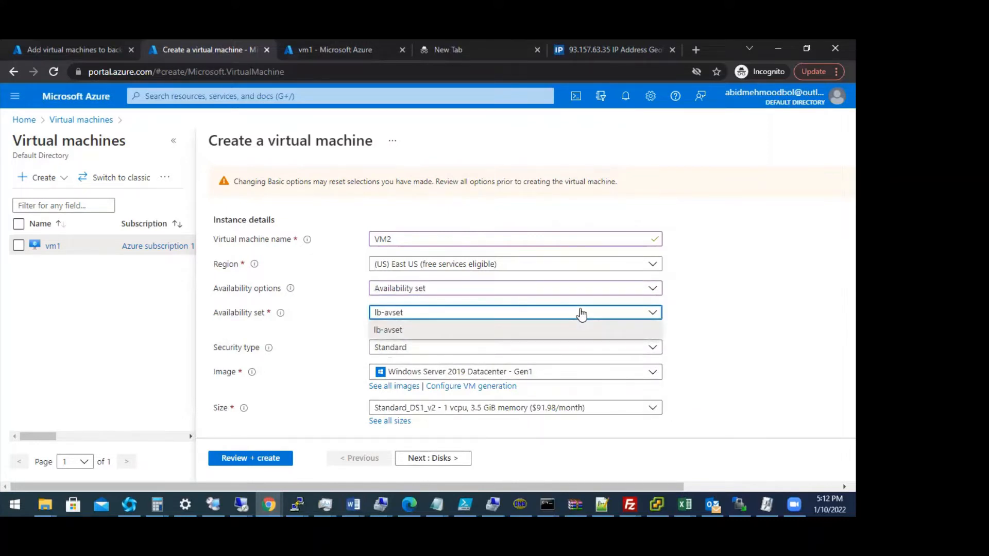
{"action": "left_click", "coordinate": [592, 296]}
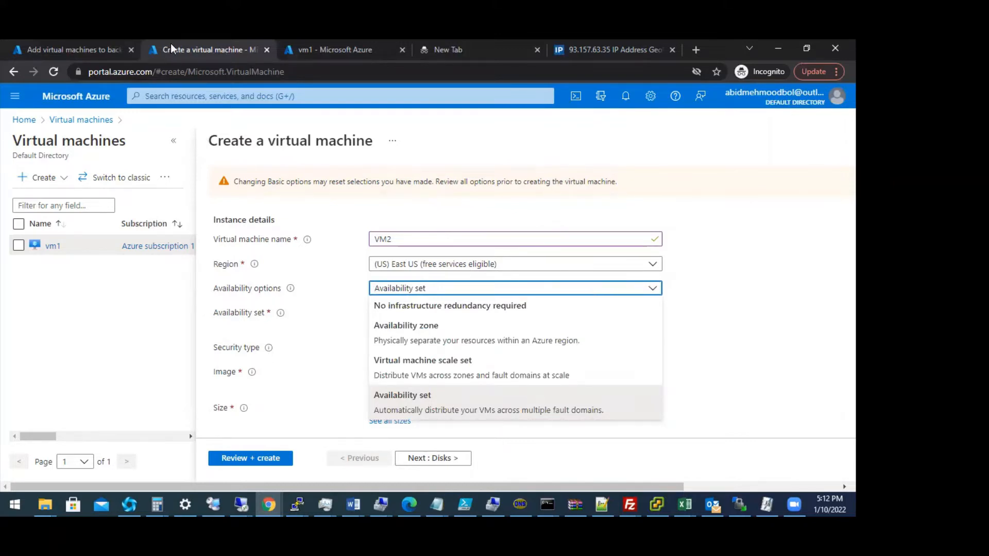
Examine vm1's overview properties, including its networking, size, disk and availability details.
{"action": "left_click", "coordinate": [314, 51]}
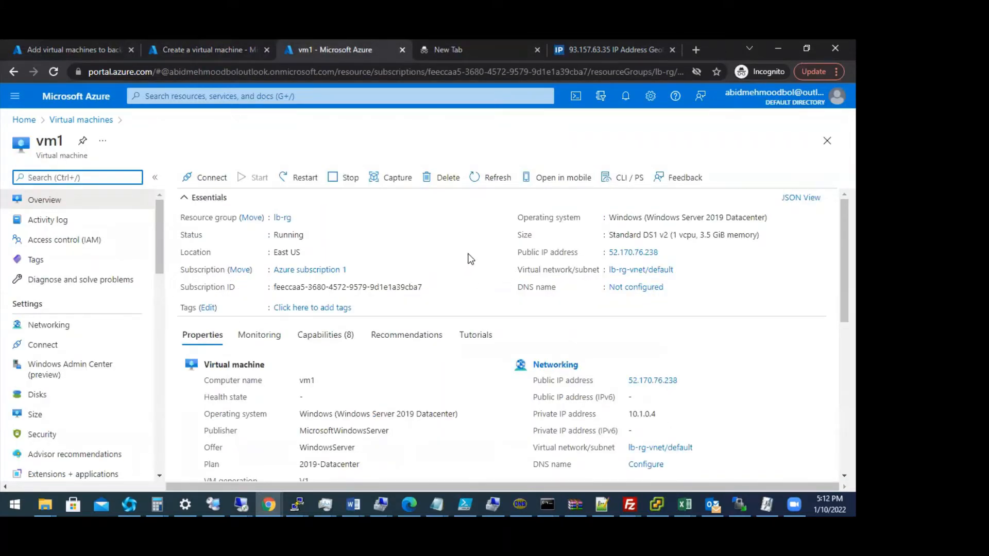
{"action": "scroll", "coordinate": [470, 258], "scroll_direction": "down", "scroll_amount": 3}
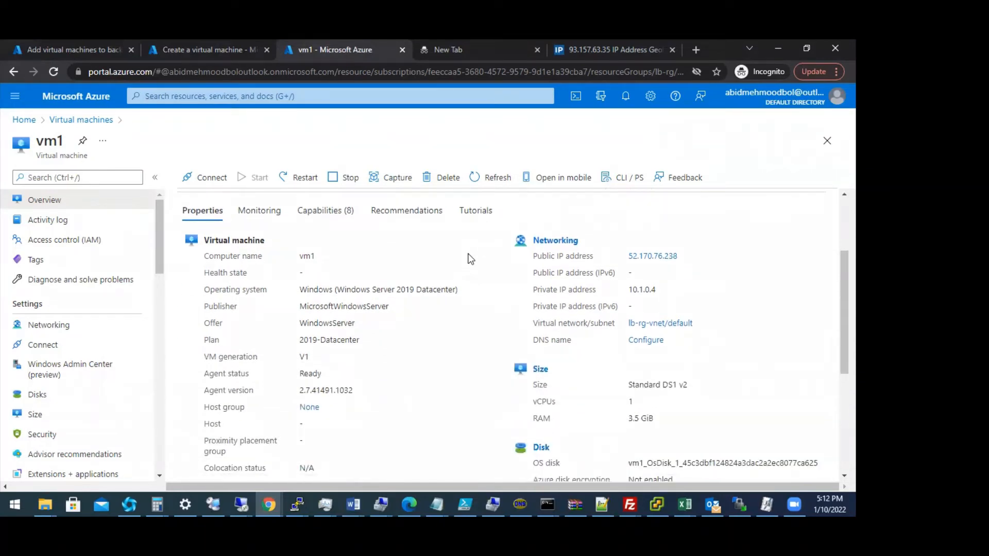
{"action": "scroll", "coordinate": [470, 258], "scroll_direction": "down", "scroll_amount": 3}
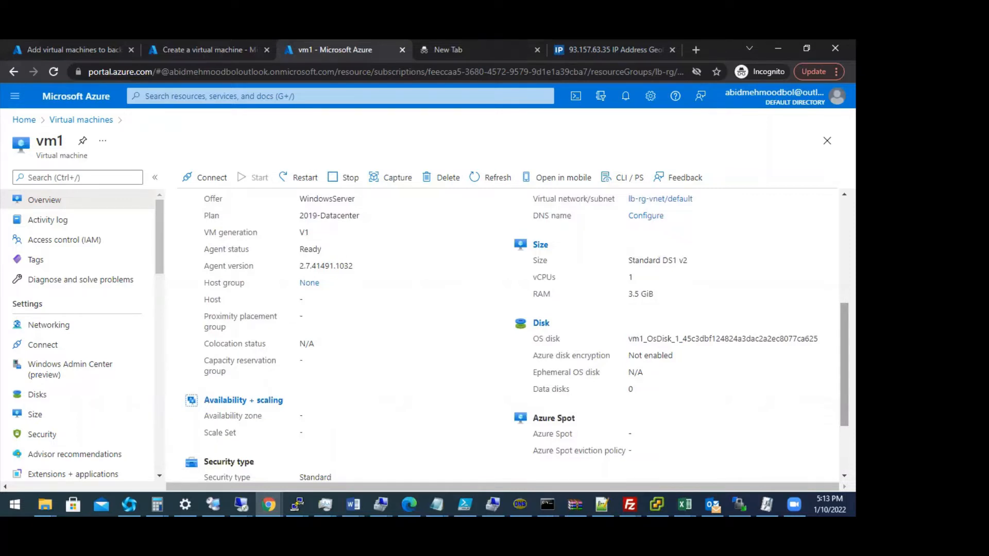
Try to validate VM2's configuration with availability set lb-avset and open its networking settings to inspect the reported problem.
{"action": "left_click", "coordinate": [198, 50]}
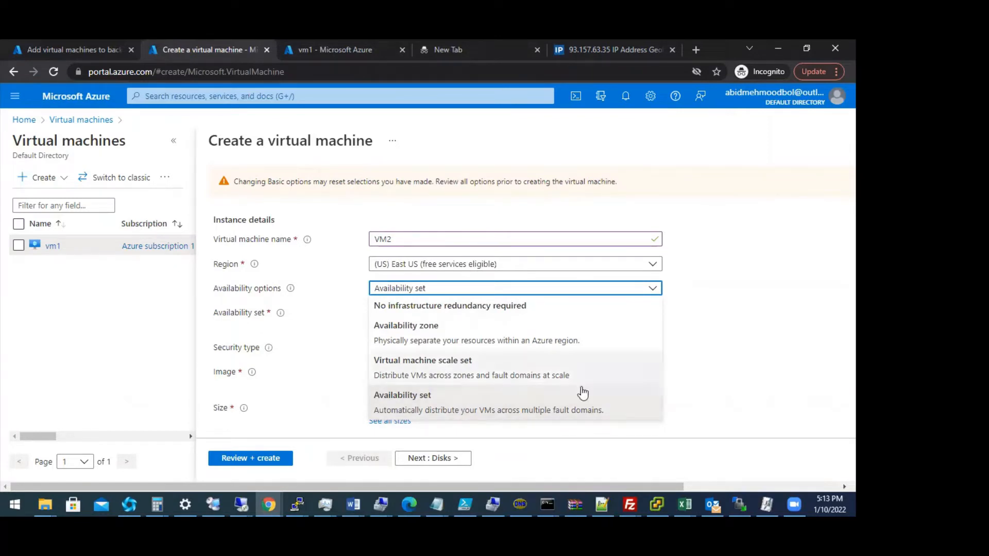
{"action": "left_click", "coordinate": [620, 458]}
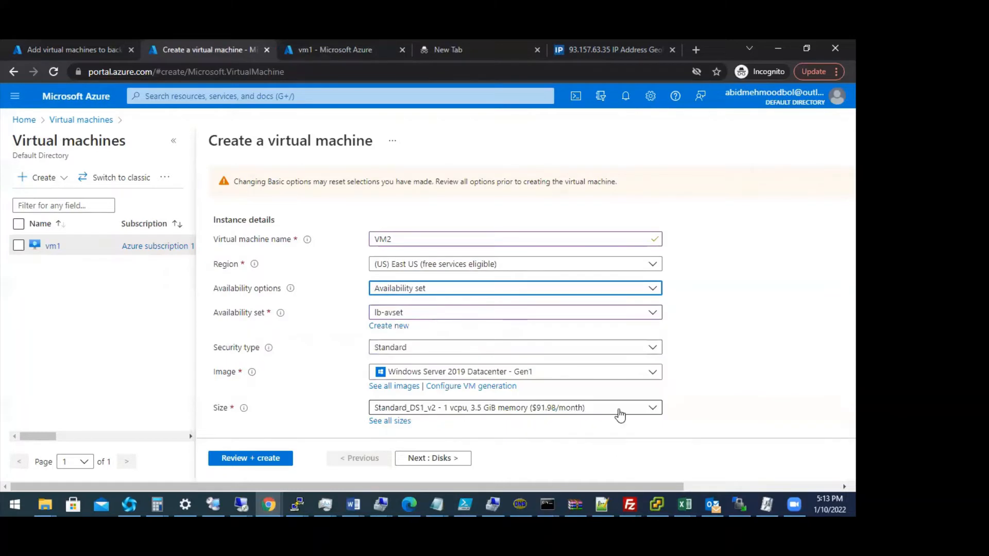
{"action": "scroll", "coordinate": [412, 288], "scroll_direction": "down", "scroll_amount": 3}
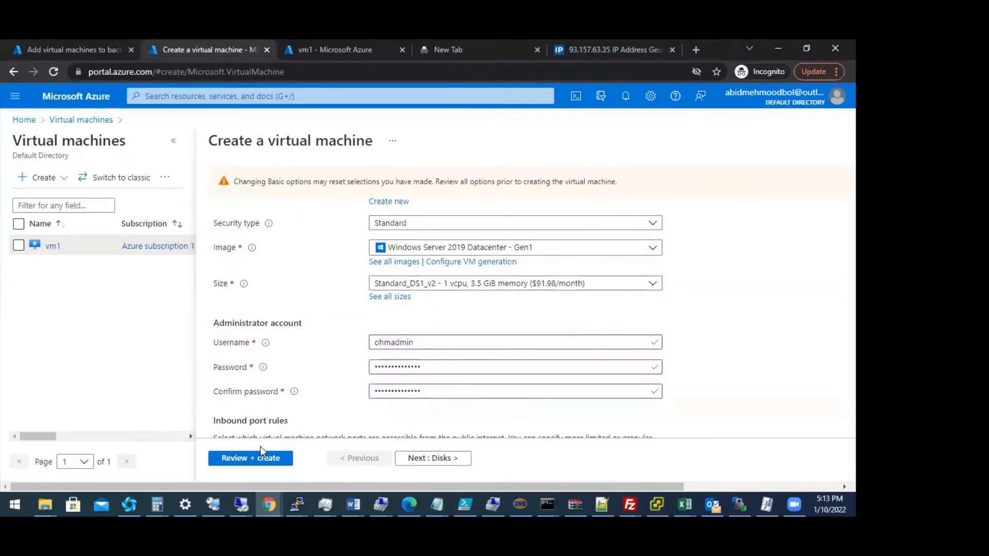
{"action": "left_click", "coordinate": [261, 460]}
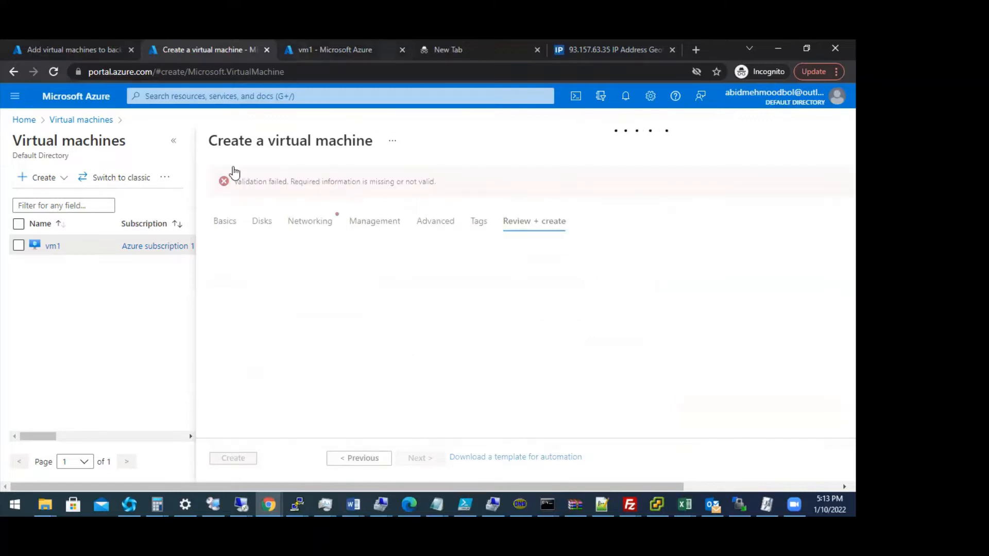
{"action": "left_click", "coordinate": [311, 221]}
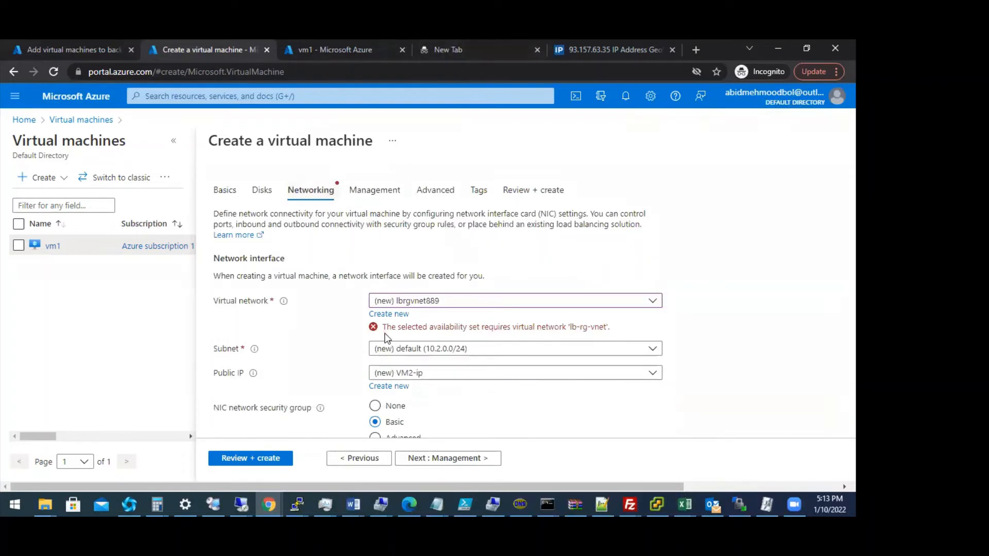
Look through vm1's settings and overview, and open the overview of its virtual network lb-rg-vnet.
{"action": "left_click", "coordinate": [305, 49]}
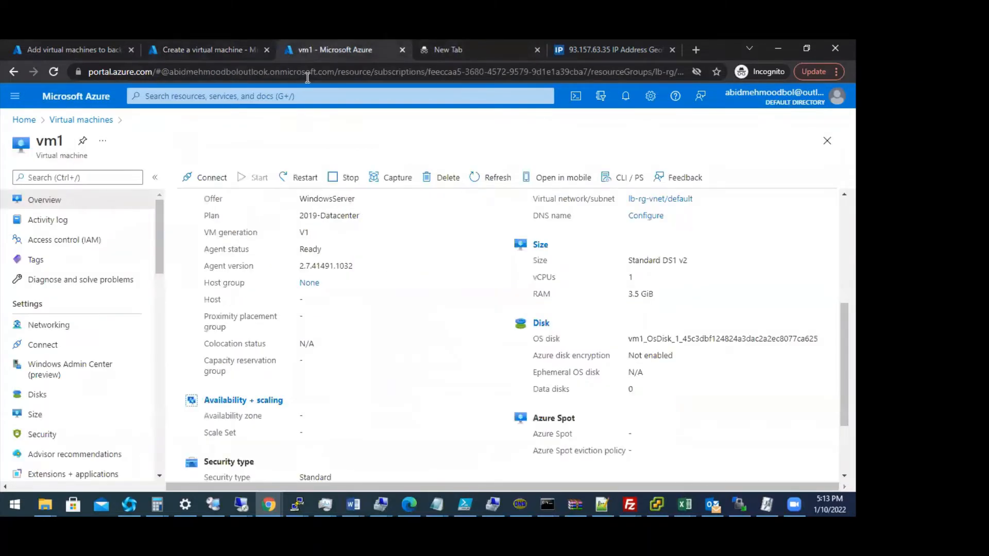
{"action": "scroll", "coordinate": [67, 396], "scroll_direction": "down", "scroll_amount": 4}
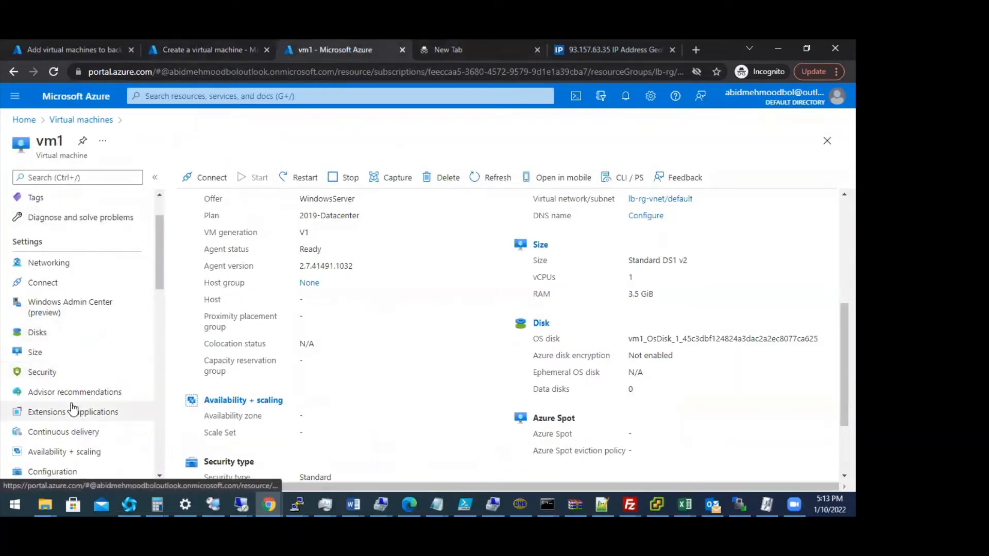
{"action": "scroll", "coordinate": [73, 409], "scroll_direction": "down", "scroll_amount": 3}
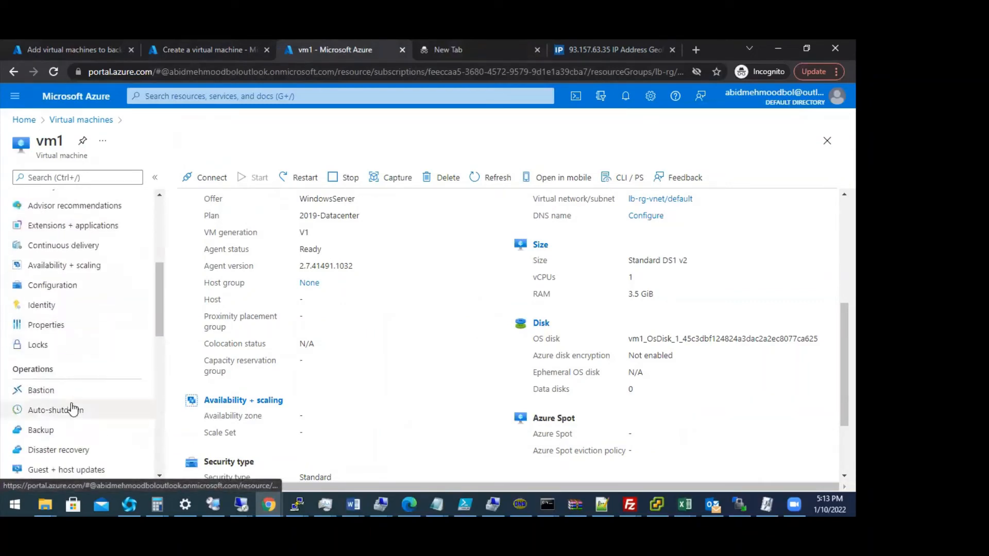
{"action": "scroll", "coordinate": [72, 406], "scroll_direction": "up", "scroll_amount": 7}
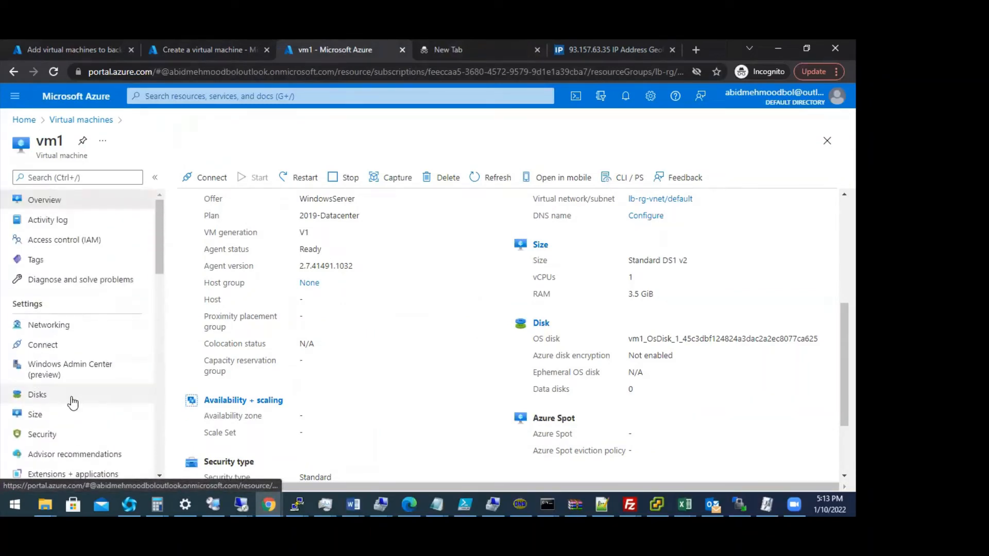
{"action": "scroll", "coordinate": [303, 295], "scroll_direction": "up", "scroll_amount": 3}
{"action": "scroll", "coordinate": [304, 295], "scroll_direction": "up", "scroll_amount": 2}
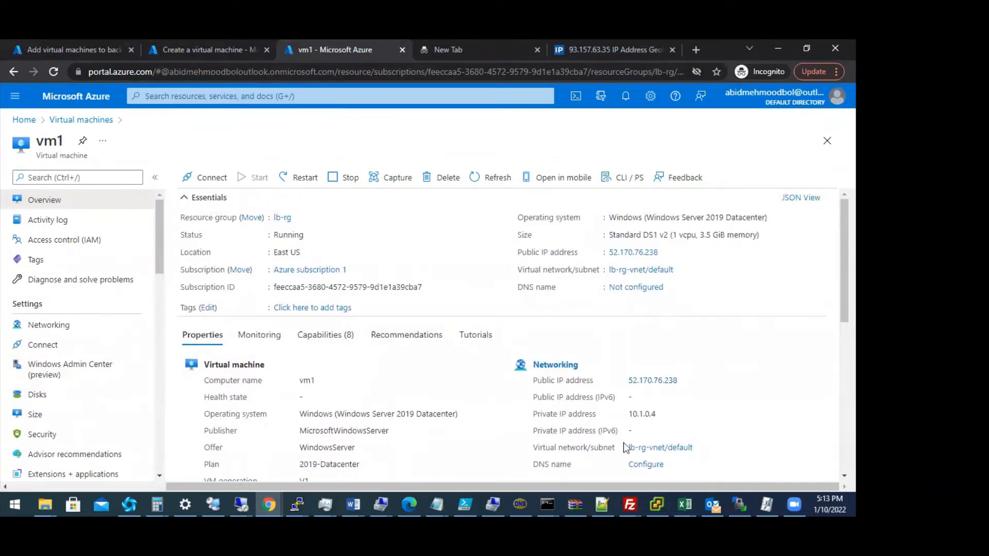
{"action": "left_click", "coordinate": [679, 449]}
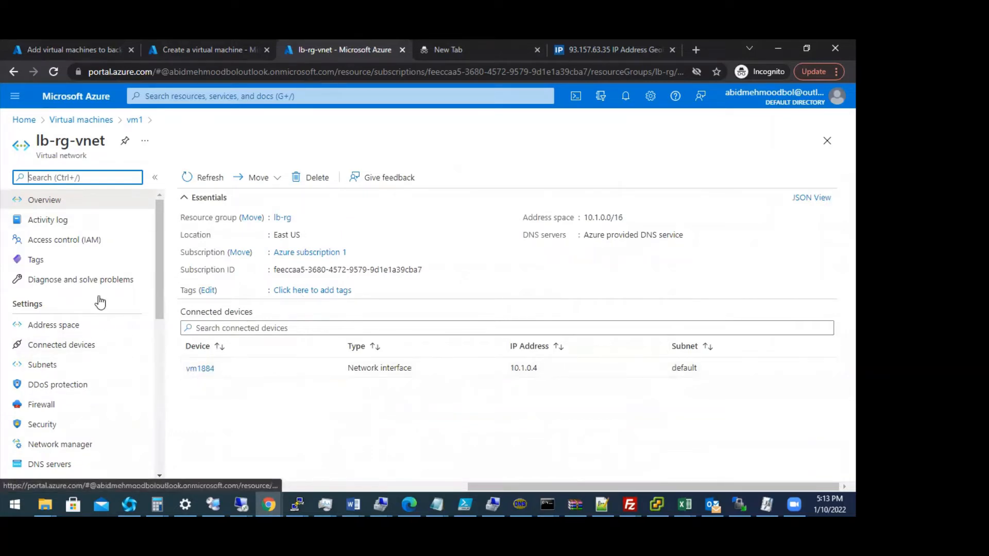
Check which public IP addresses and subnets are offered in VM2's networking settings.
{"action": "left_click", "coordinate": [214, 49]}
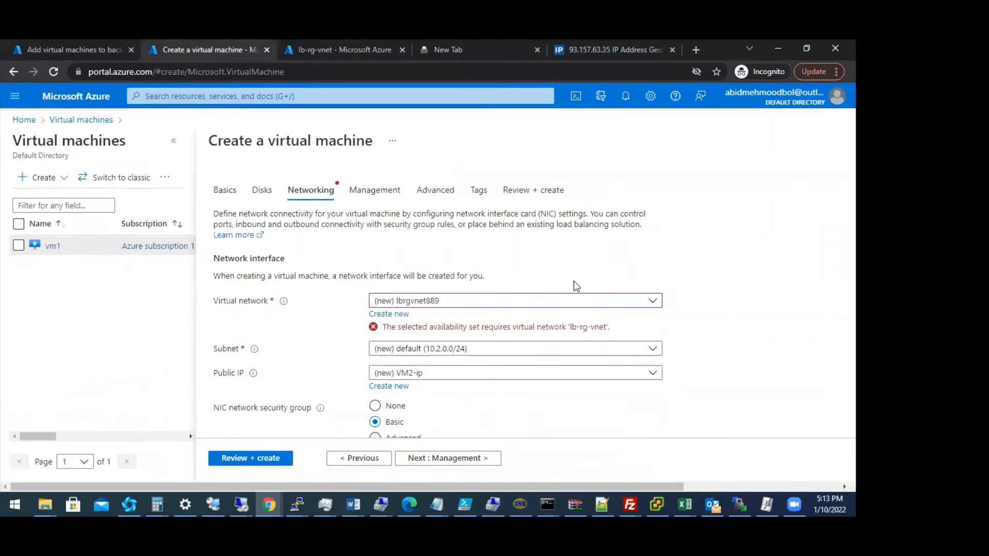
{"action": "scroll", "coordinate": [397, 316], "scroll_direction": "down", "scroll_amount": 3}
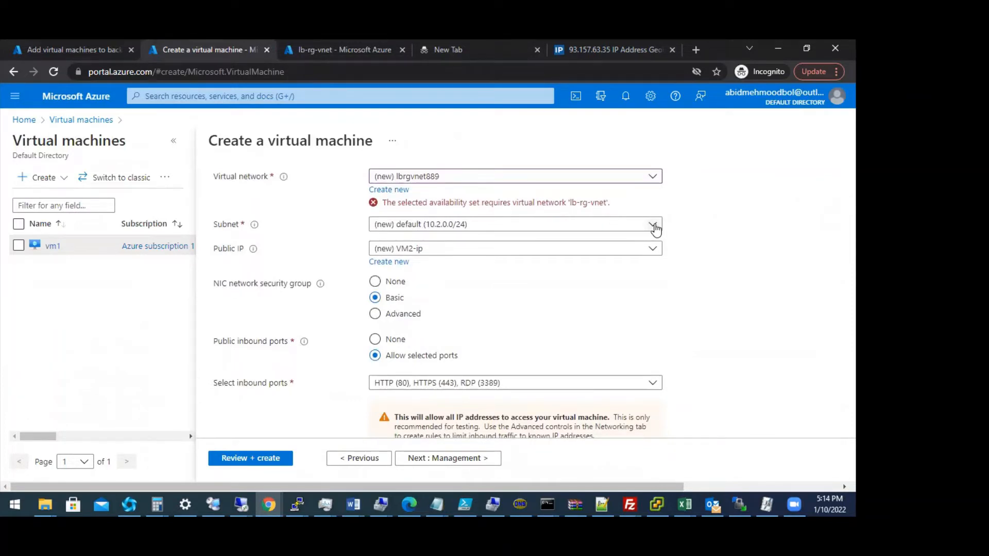
{"action": "left_click", "coordinate": [582, 254]}
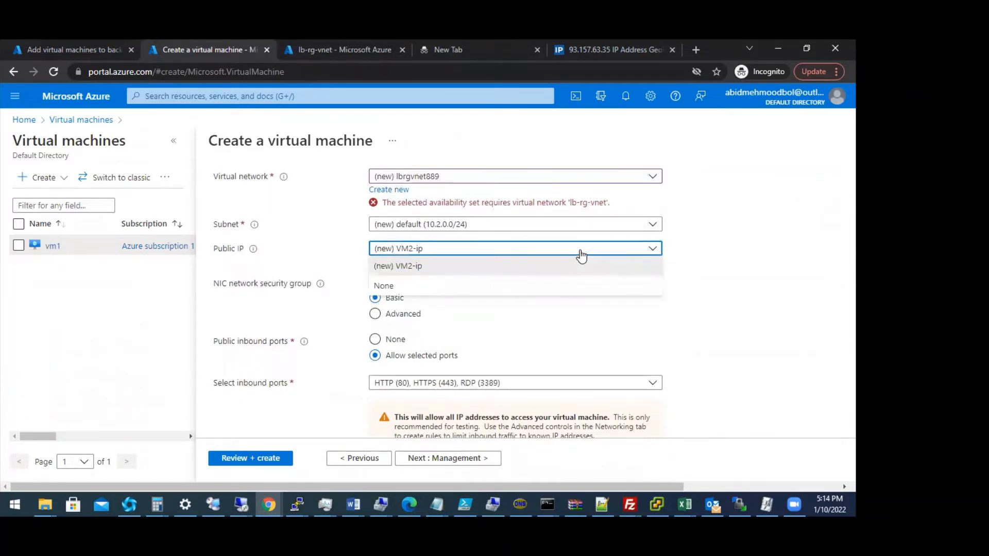
{"action": "left_click", "coordinate": [582, 255]}
{"action": "left_click", "coordinate": [539, 229]}
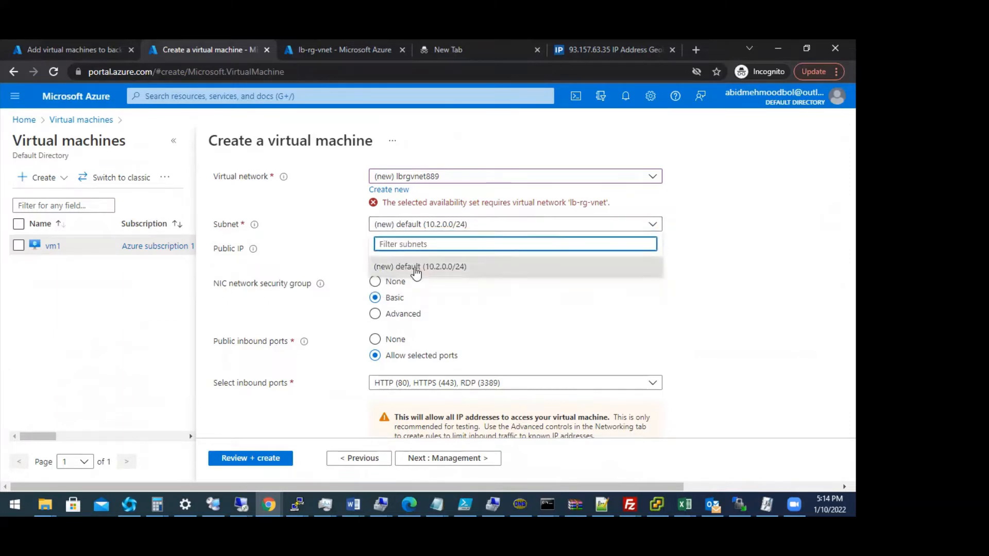
{"action": "left_click", "coordinate": [432, 272]}
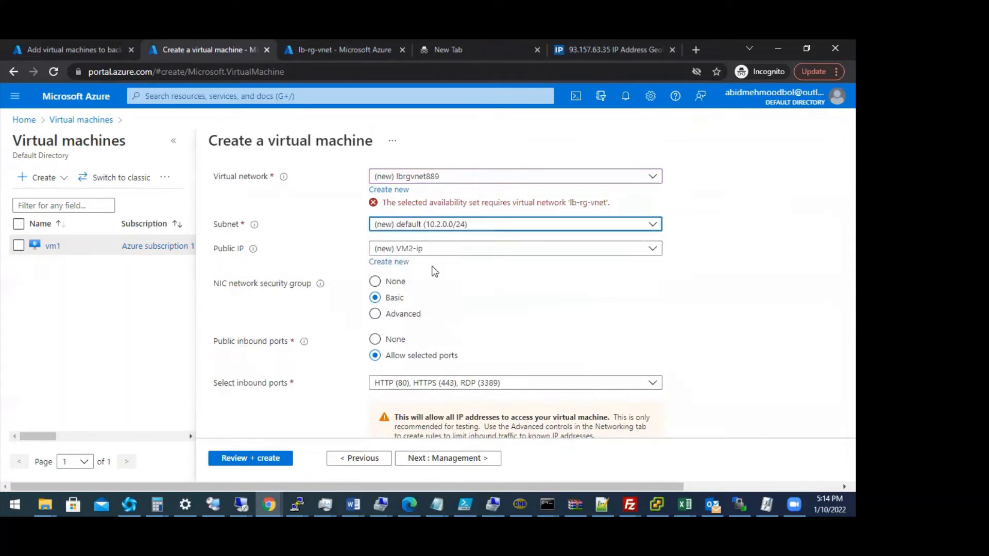
Check VM2's virtual network choices and confirm the new network lbrgvnet889 with address range 10.2.0.0/16.
{"action": "left_click", "coordinate": [544, 178]}
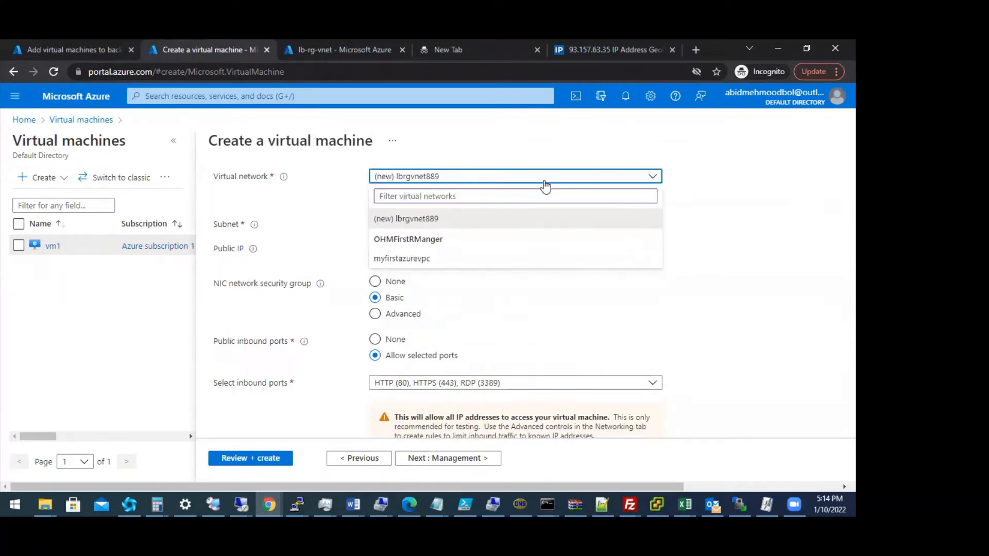
{"action": "left_click", "coordinate": [545, 184]}
{"action": "left_click", "coordinate": [390, 191]}
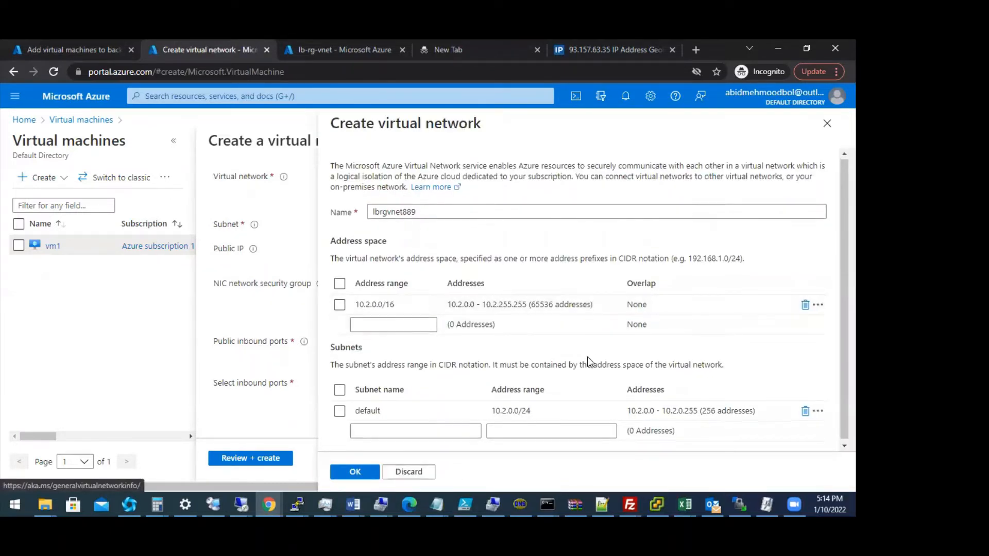
{"action": "scroll", "coordinate": [588, 357], "scroll_direction": "down", "scroll_amount": 1}
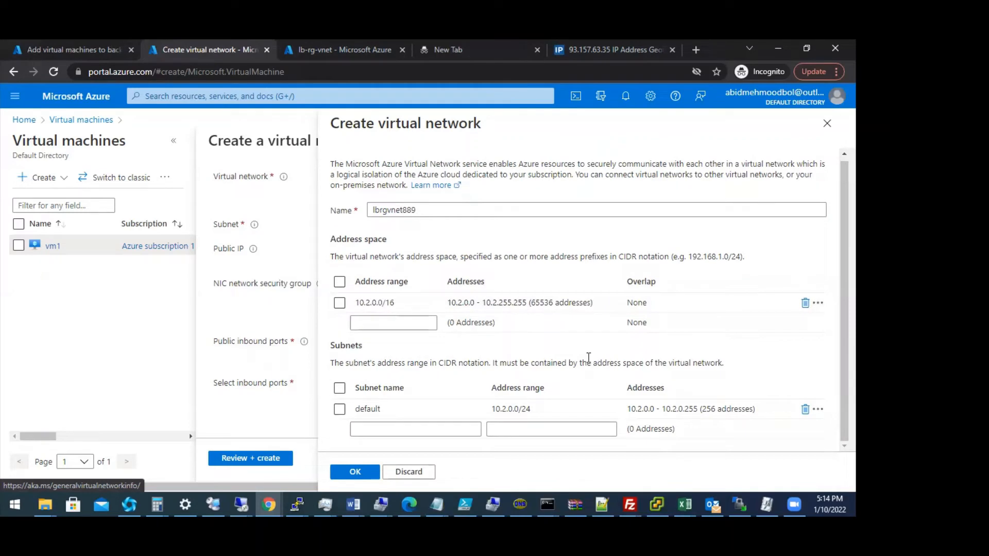
{"action": "left_click", "coordinate": [355, 472]}
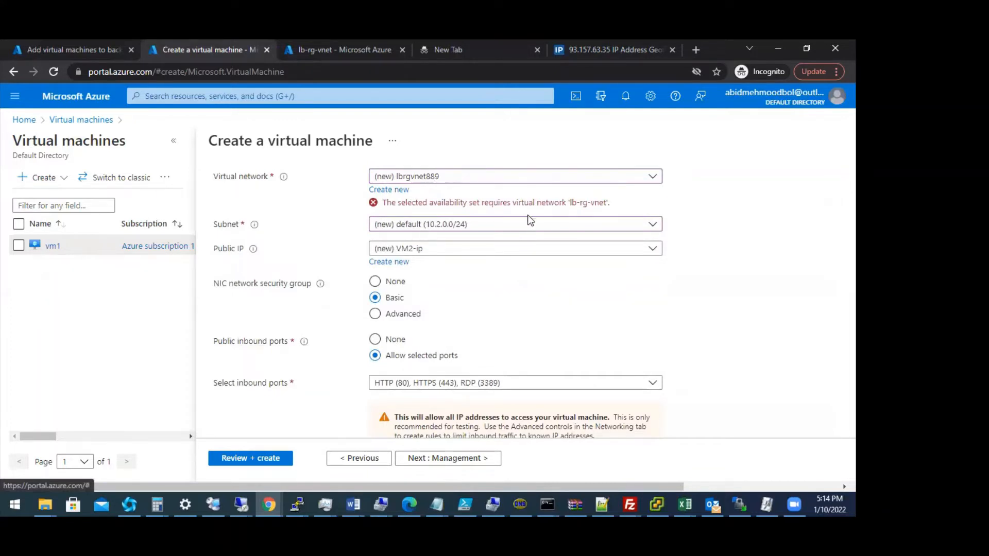
Abandon VM2's configuration and close its creation page, discarding the unsaved changes.
{"action": "scroll", "coordinate": [431, 237], "scroll_direction": "up", "scroll_amount": 2}
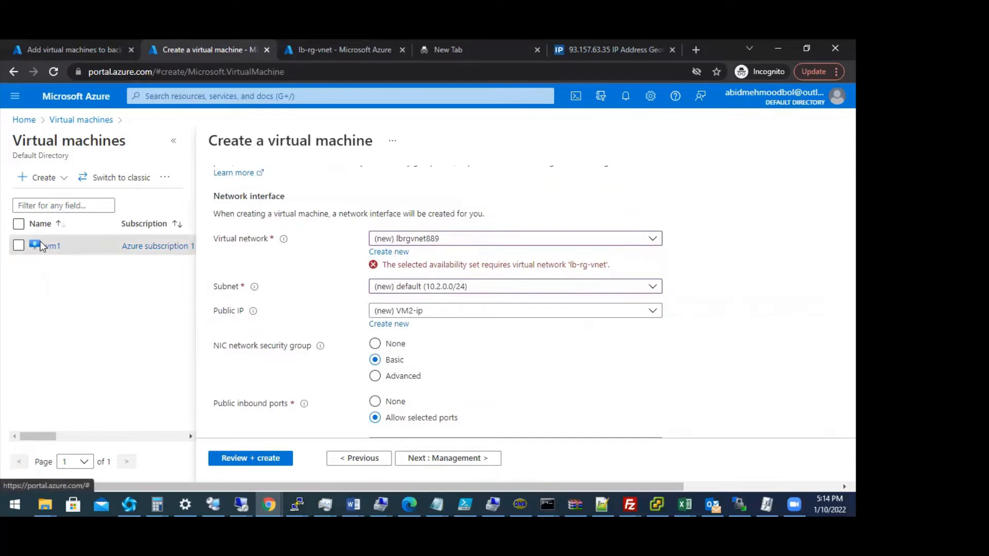
{"action": "left_click", "coordinate": [362, 459]}
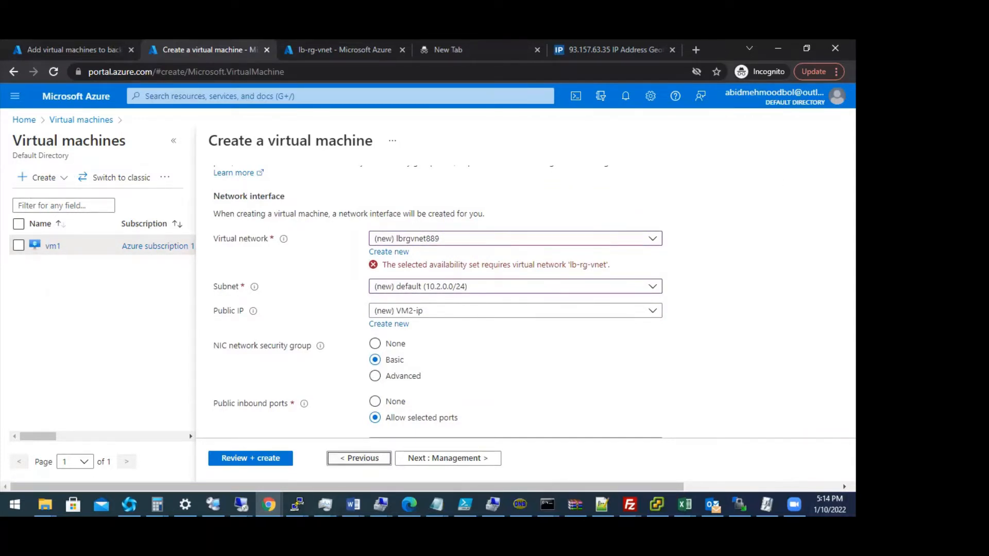
{"action": "left_click", "coordinate": [266, 50]}
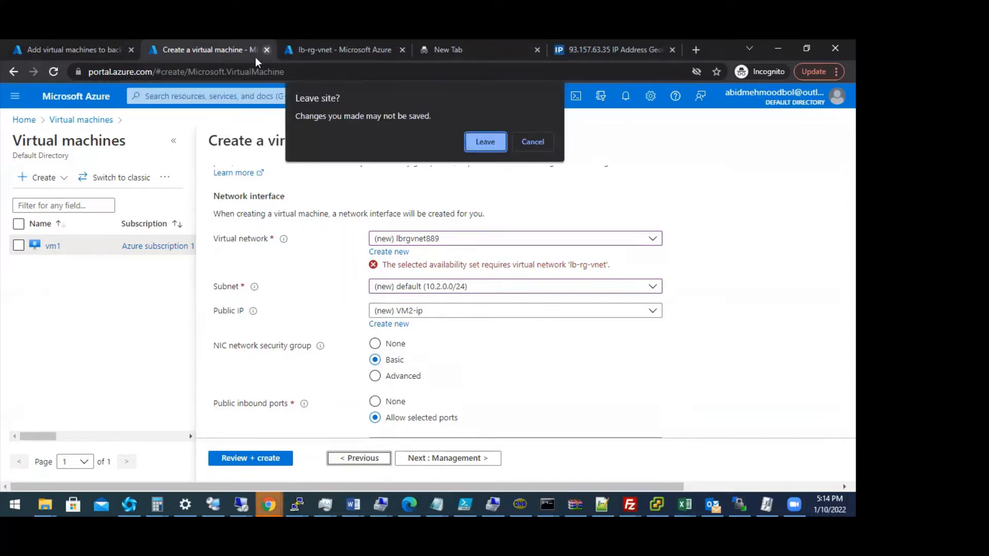
{"action": "left_click", "coordinate": [490, 145]}
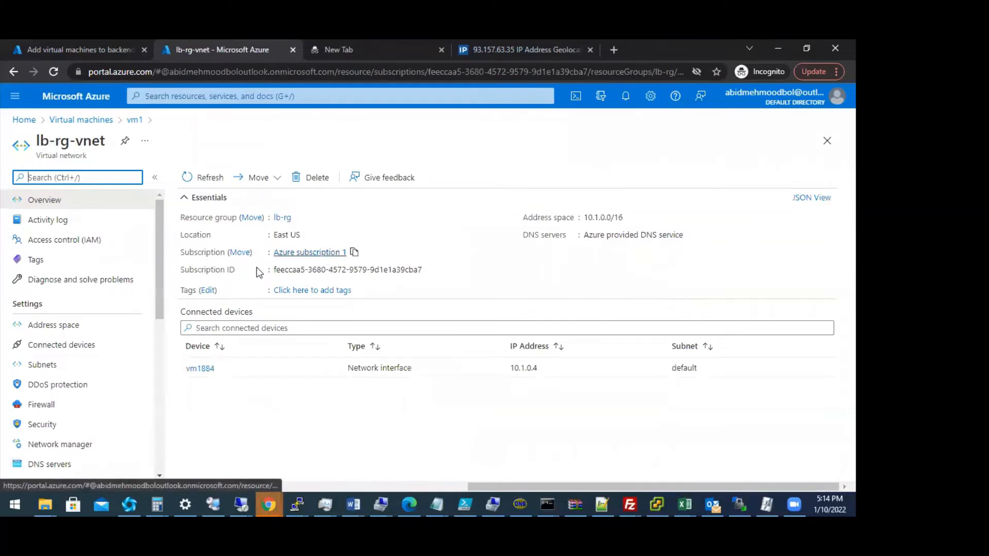
Return to the virtual machines list, look over vm1's entry and available actions, and select vm1.
{"action": "left_click", "coordinate": [73, 123]}
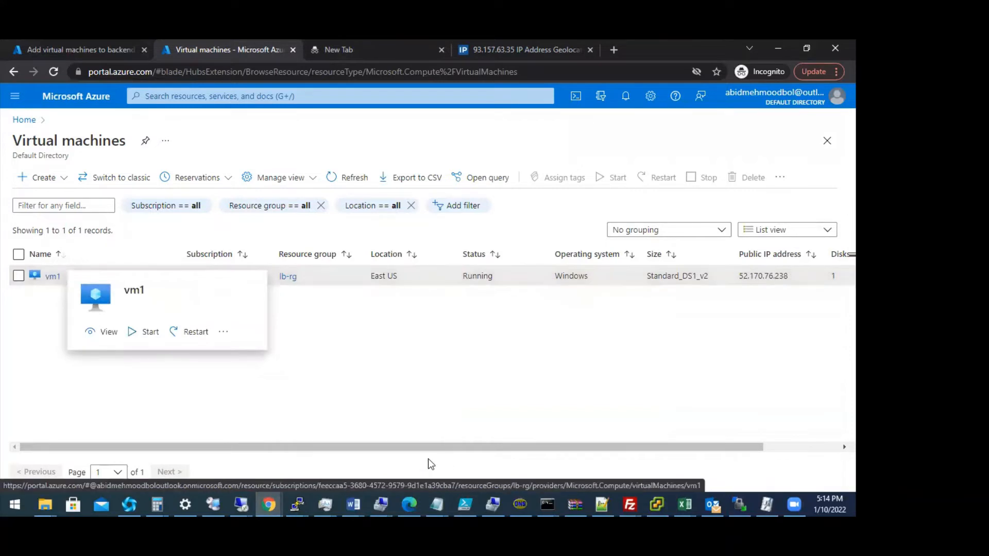
{"action": "left_click_drag", "start_coordinate": [461, 446], "coordinate": [528, 444]}
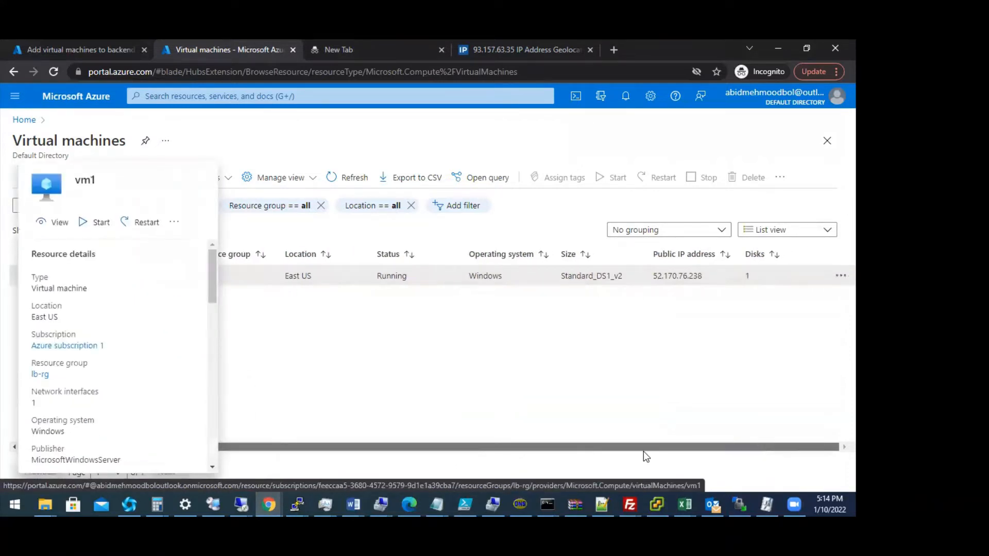
{"action": "left_click_drag", "start_coordinate": [610, 454], "coordinate": [344, 446]}
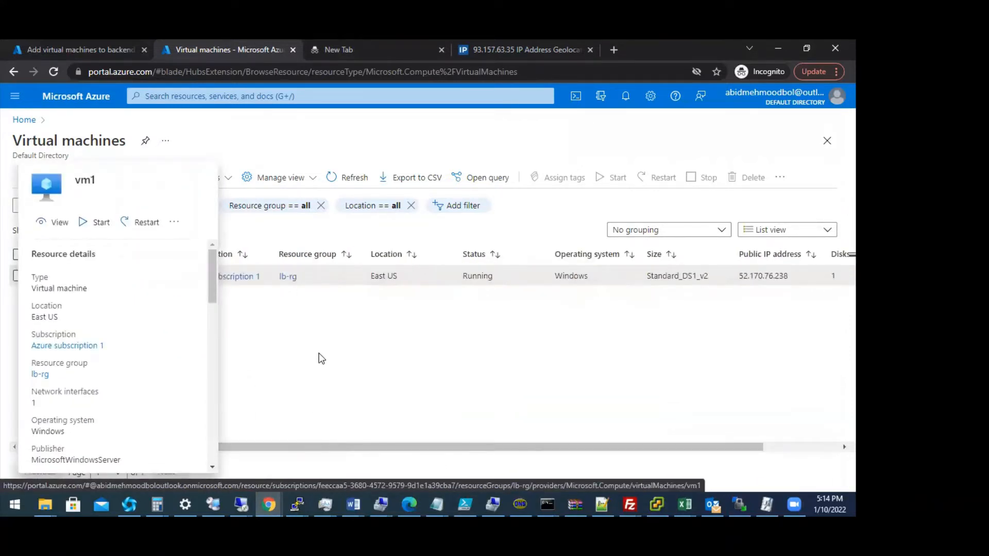
{"action": "right_click", "coordinate": [309, 278]}
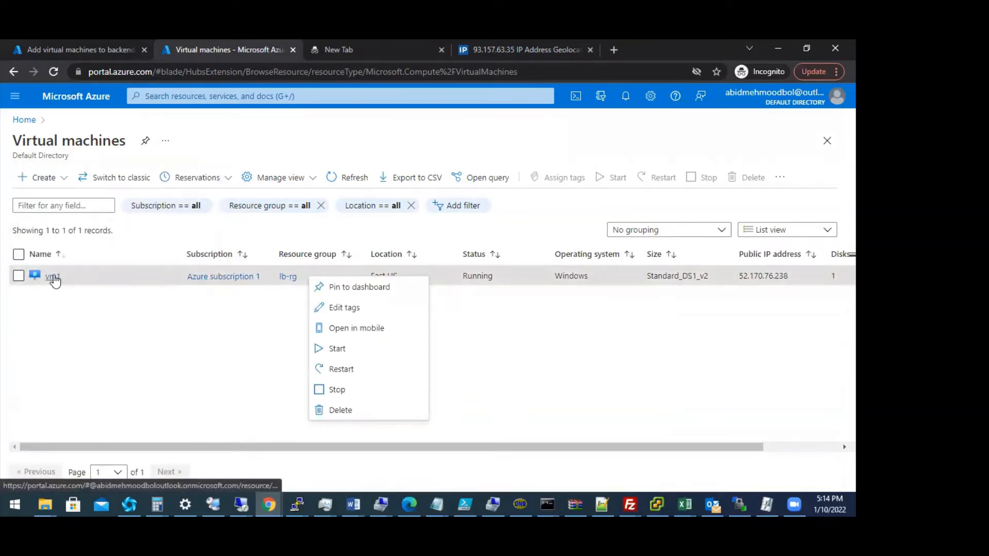
{"action": "left_click", "coordinate": [18, 277]}
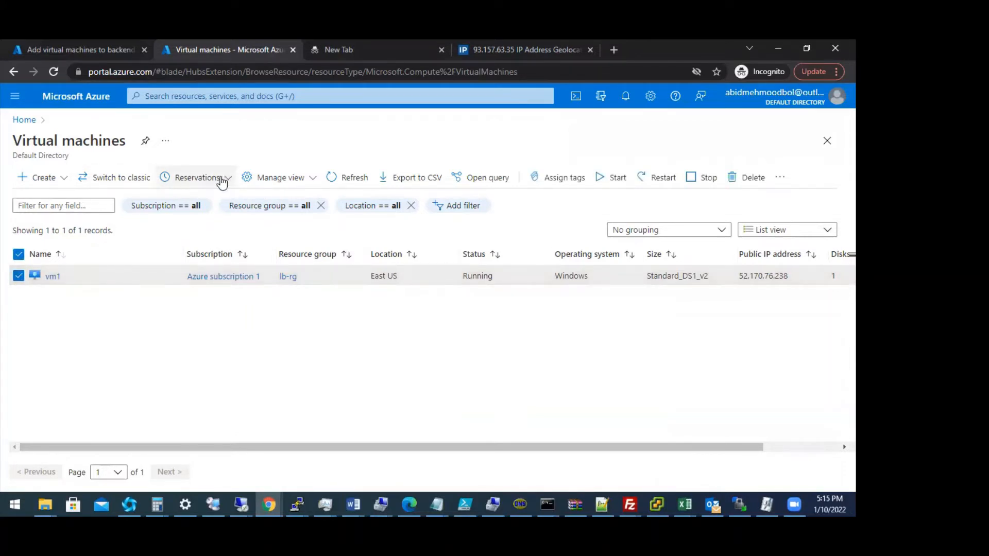
Start creating a new virtual machine in resource group lb-rg and name it vm2.
{"action": "left_click", "coordinate": [65, 179]}
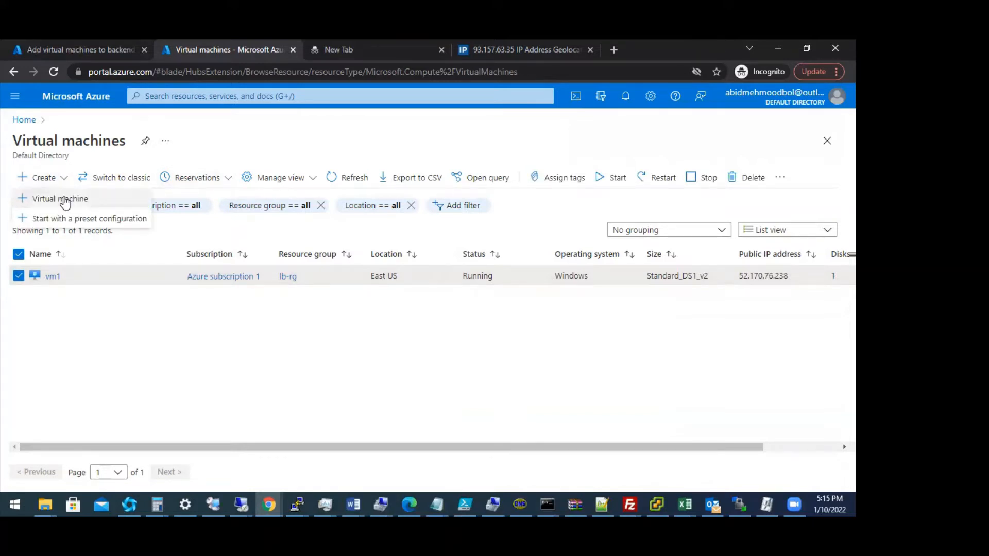
{"action": "left_click", "coordinate": [66, 199]}
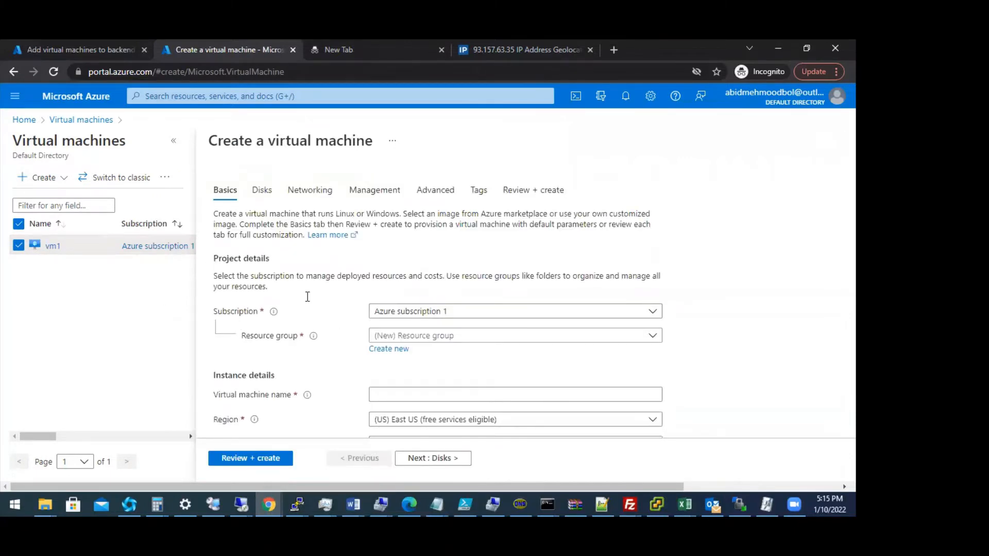
{"action": "left_click", "coordinate": [583, 341]}
{"action": "left_click", "coordinate": [653, 335]}
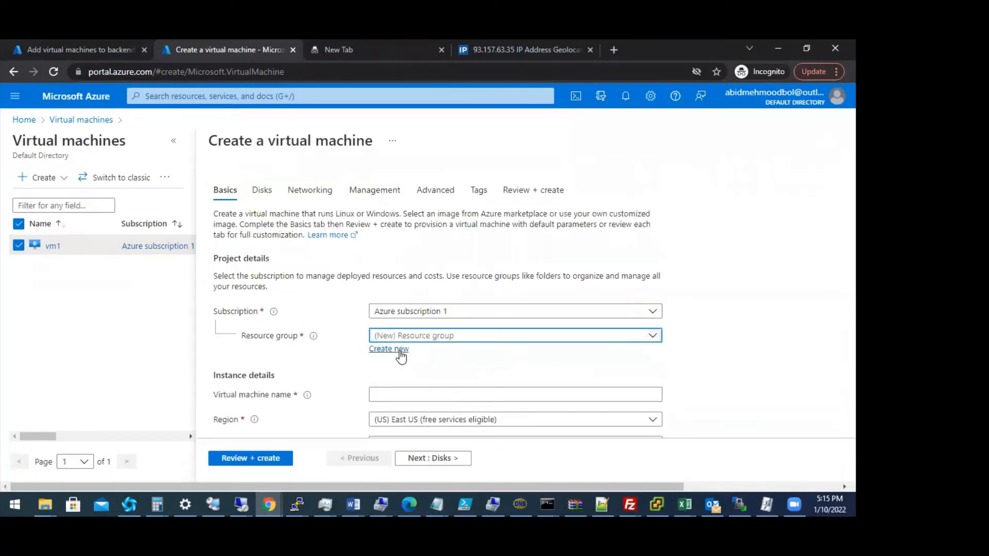
{"action": "left_click", "coordinate": [653, 336]}
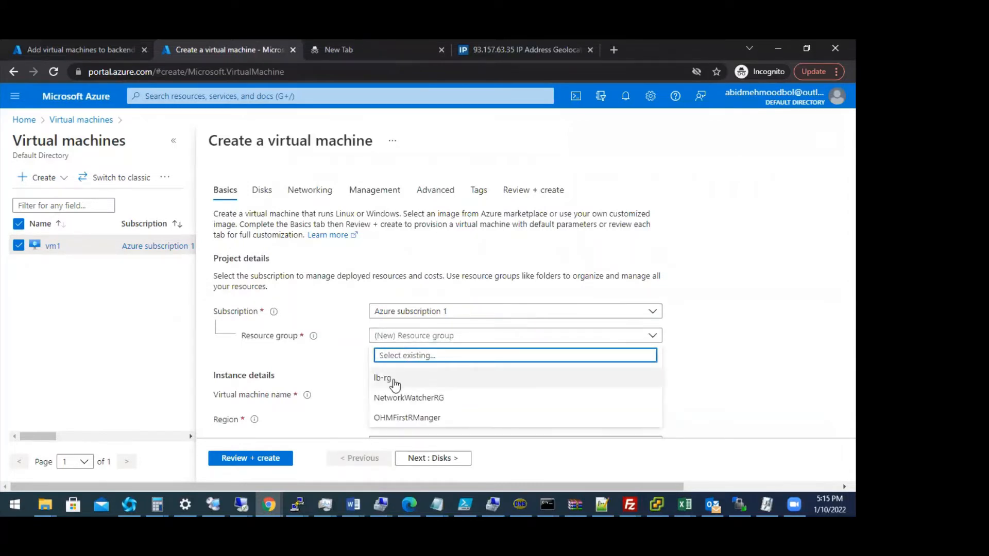
{"action": "left_click", "coordinate": [385, 378]}
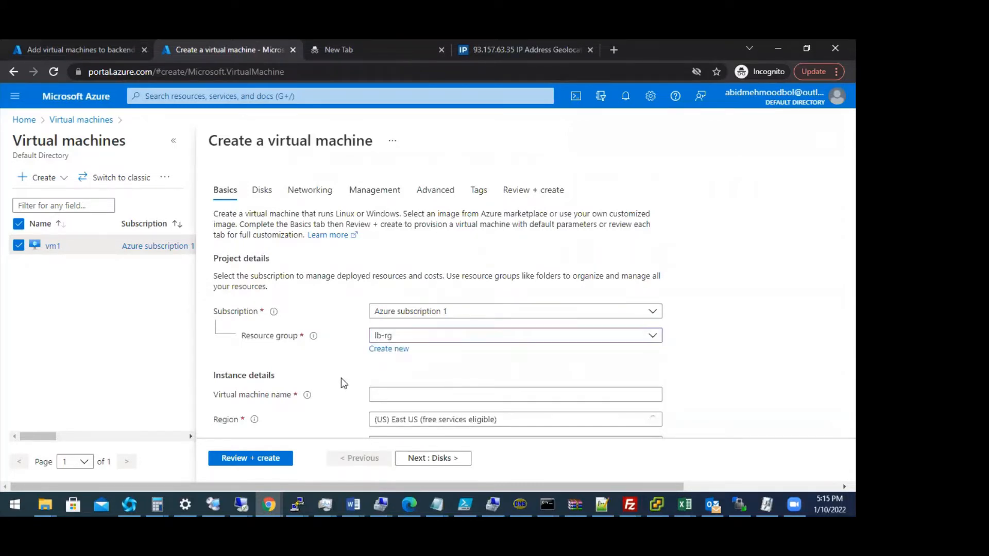
{"action": "left_click", "coordinate": [405, 393]}
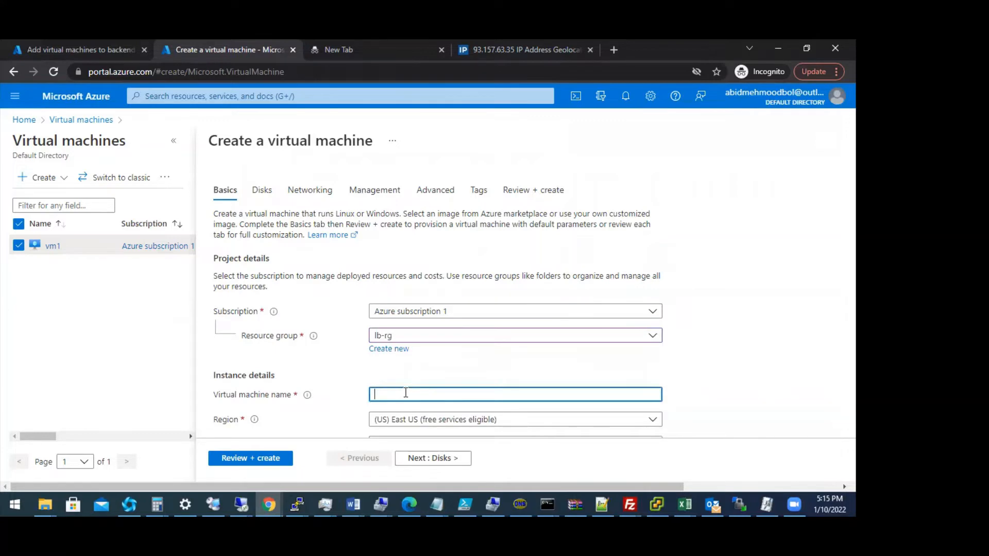
{"action": "left_click", "coordinate": [689, 380]}
Set vm2's availability option to Availability set.
{"action": "scroll", "coordinate": [701, 380], "scroll_direction": "down", "scroll_amount": 2}
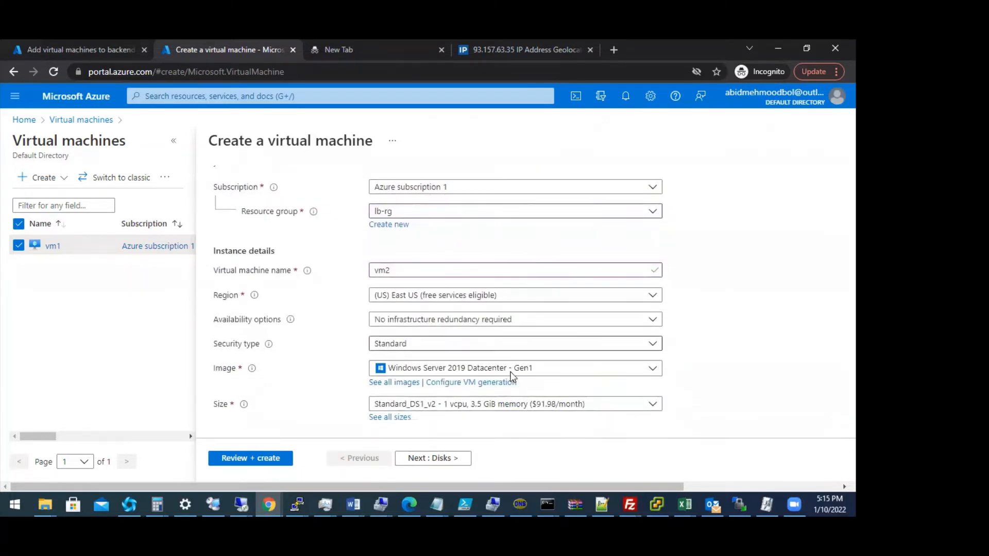
{"action": "left_click", "coordinate": [582, 321]}
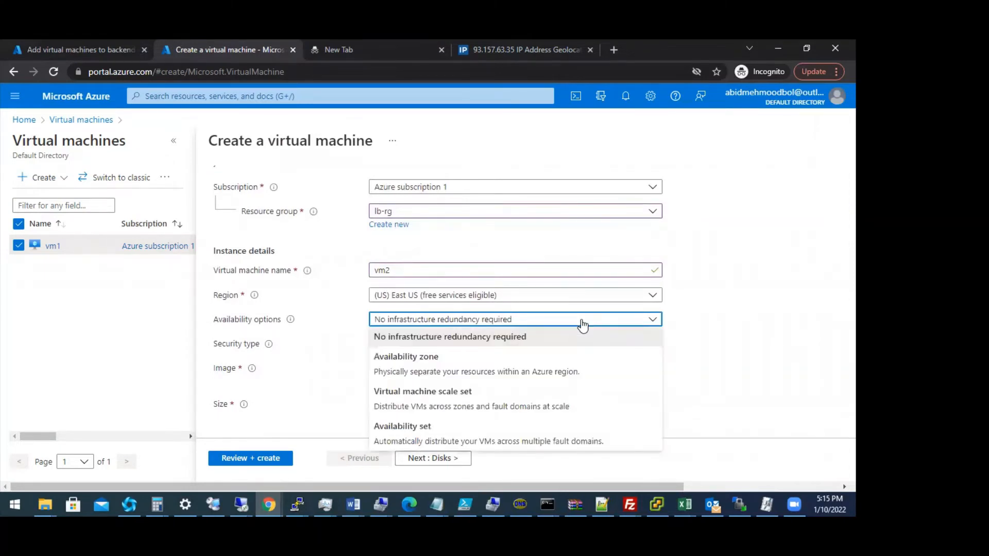
{"action": "left_click", "coordinate": [583, 326]}
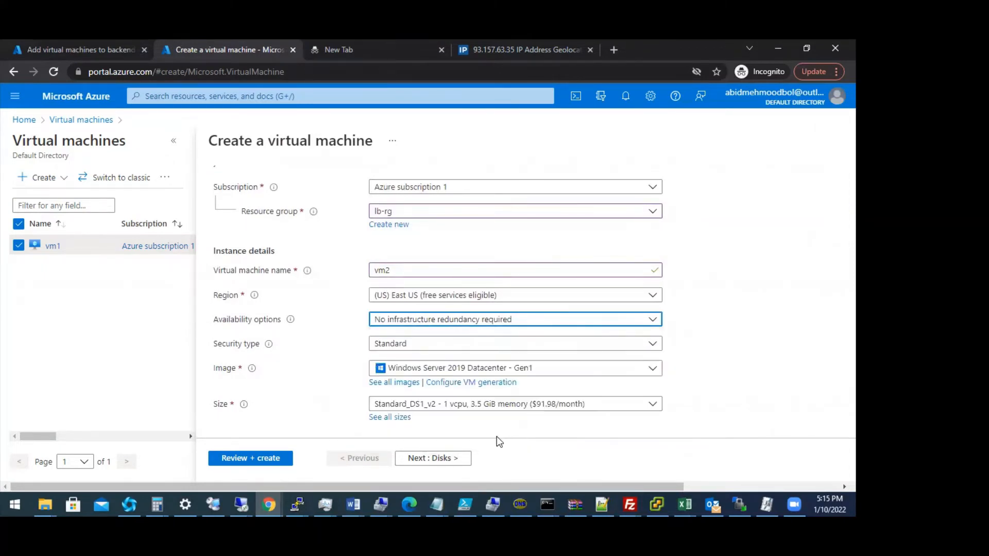
{"action": "left_click", "coordinate": [528, 326]}
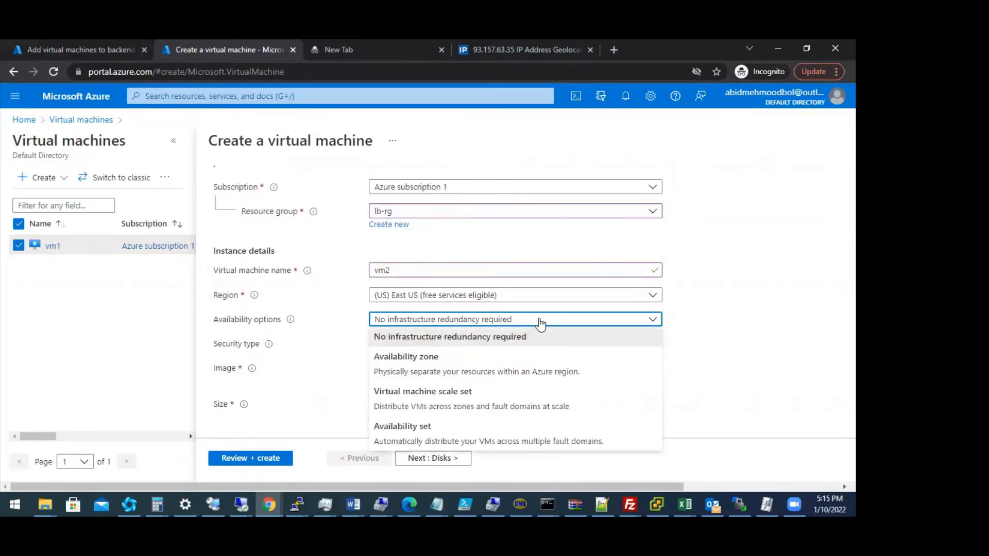
{"action": "left_click", "coordinate": [463, 437]}
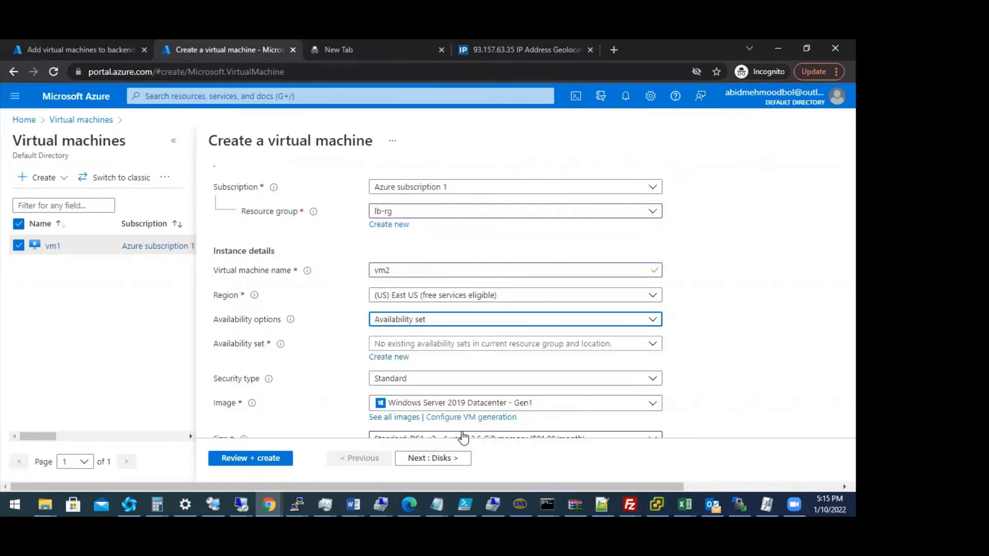
Check which availability sets are offered for vm2 and reselect the region (US) East US.
{"action": "left_click", "coordinate": [472, 349]}
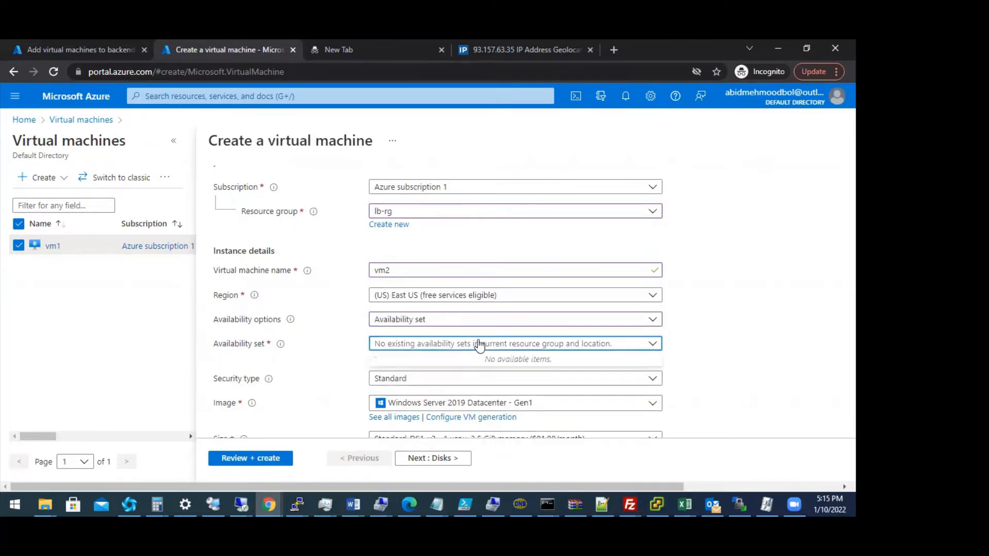
{"action": "left_click", "coordinate": [505, 298]}
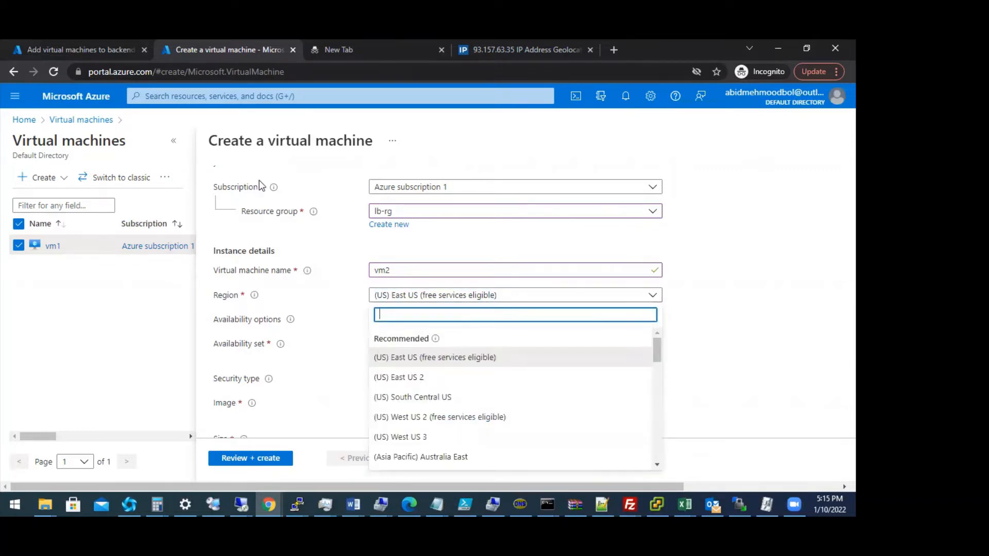
{"action": "left_click", "coordinate": [437, 358]}
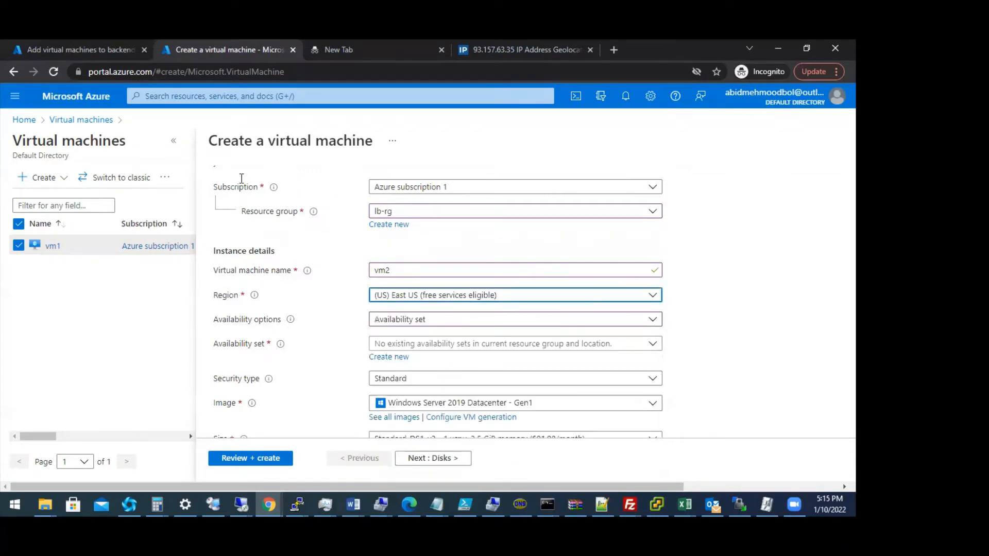
Open the virtual machines list in a separate browser tab, keeping vm2's creation form open.
{"action": "right_click", "coordinate": [50, 247]}
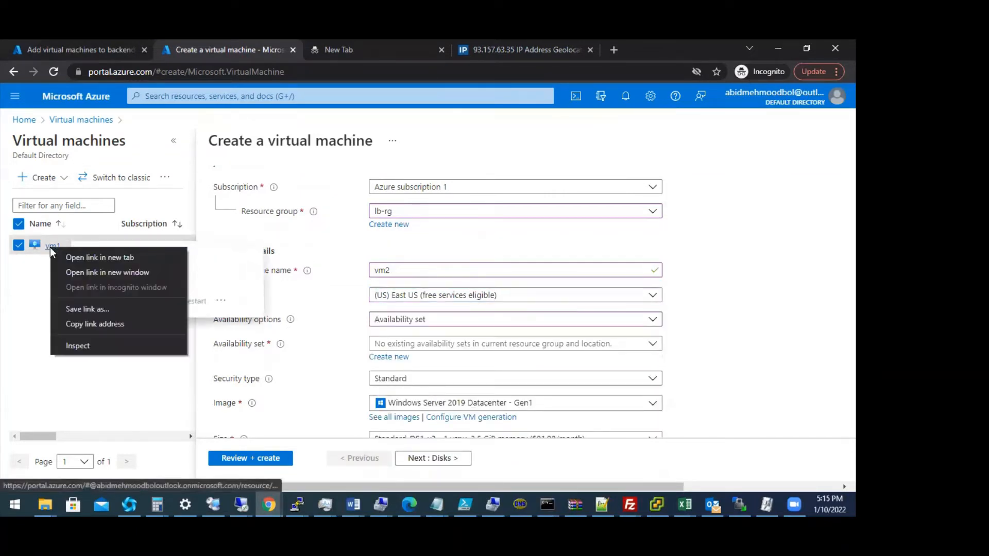
{"action": "right_click", "coordinate": [93, 125]}
{"action": "right_click", "coordinate": [91, 118]}
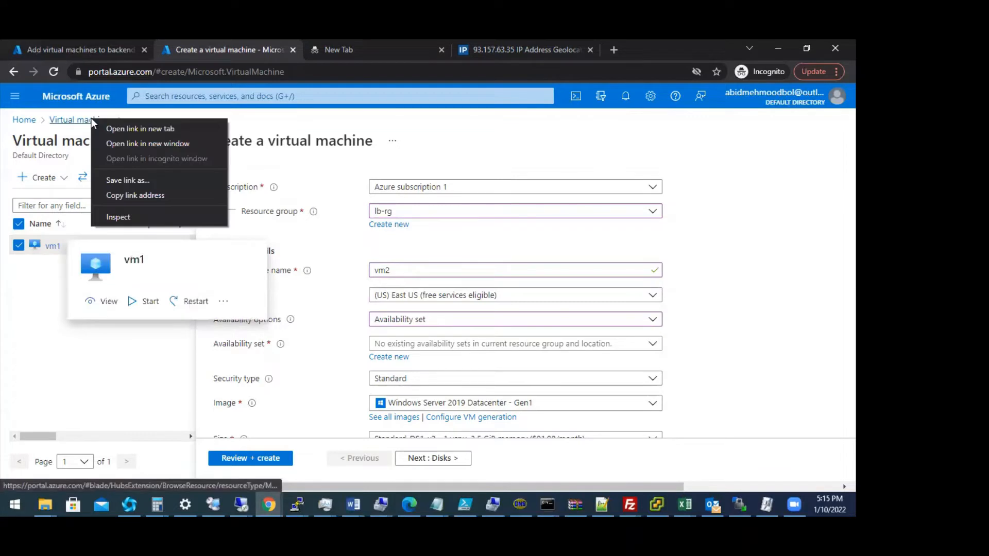
{"action": "left_click", "coordinate": [122, 128]}
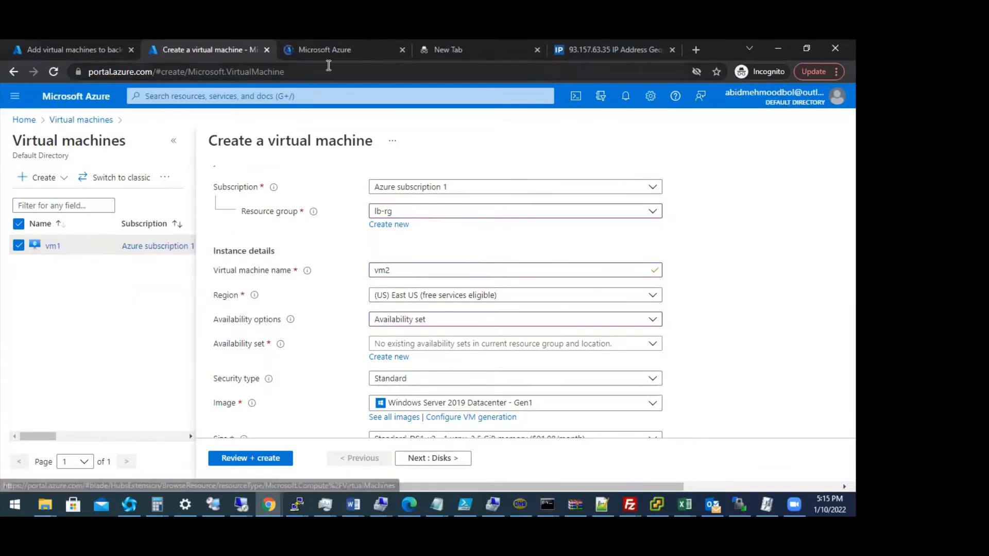
{"action": "left_click", "coordinate": [302, 44]}
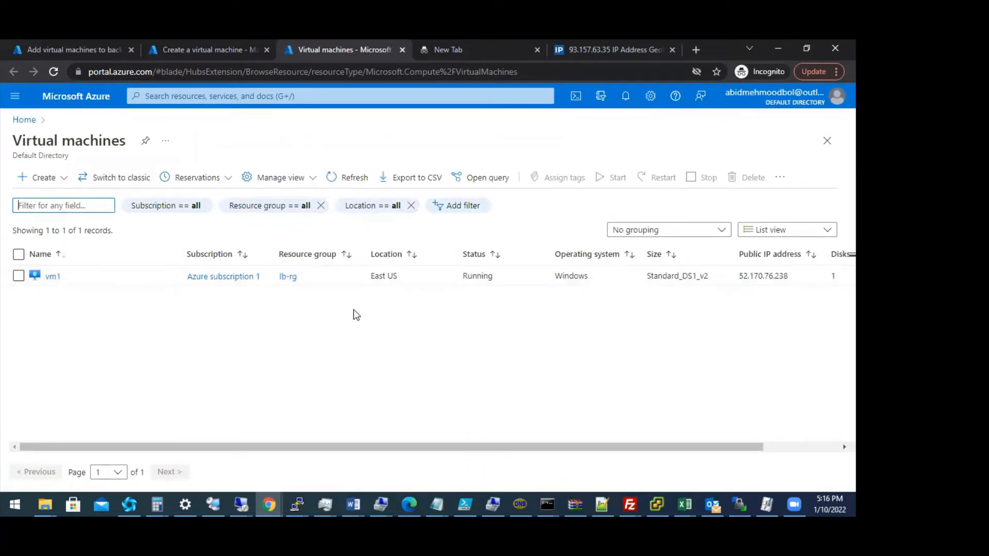
Find vm1's Availability + scaling settings and check which availability set it belongs to.
{"action": "left_click", "coordinate": [52, 277]}
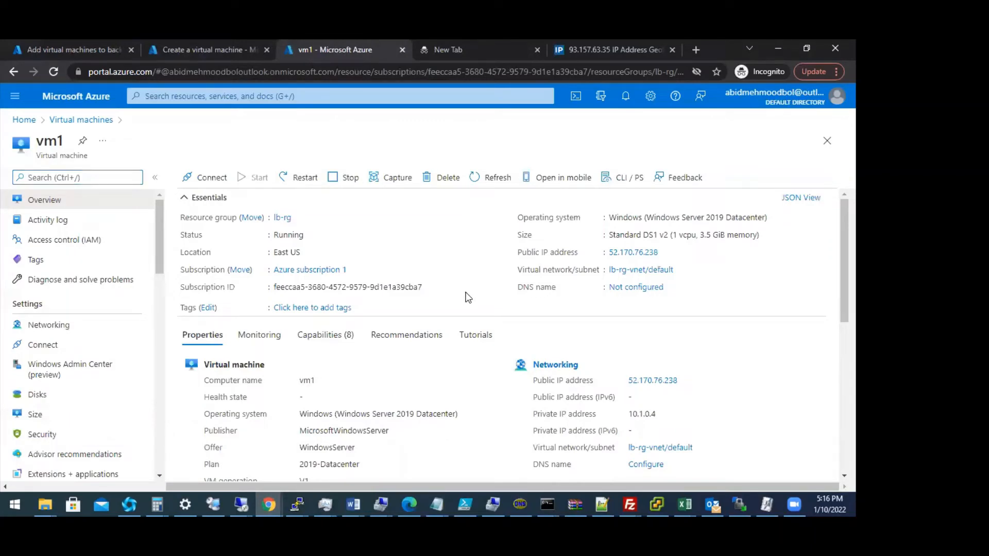
{"action": "key", "text": "ctrl+f"}
{"action": "type", "text": "av"}
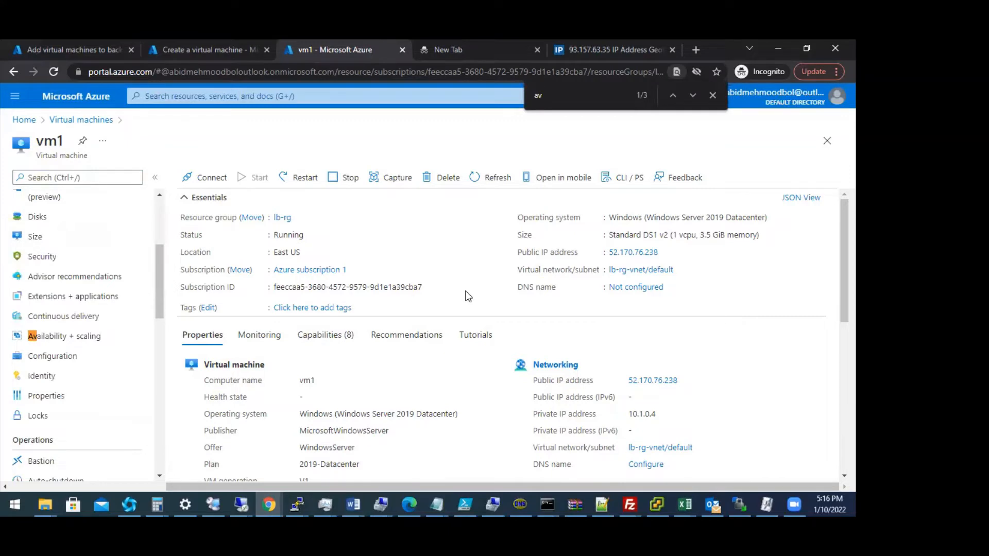
{"action": "left_click", "coordinate": [75, 337]}
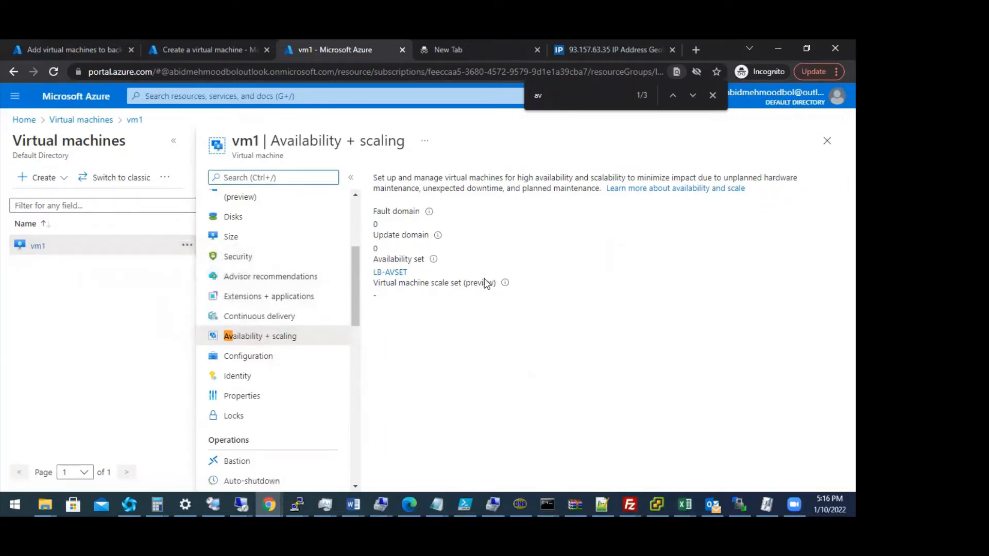
{"action": "scroll", "coordinate": [341, 256], "scroll_direction": "up", "scroll_amount": 4}
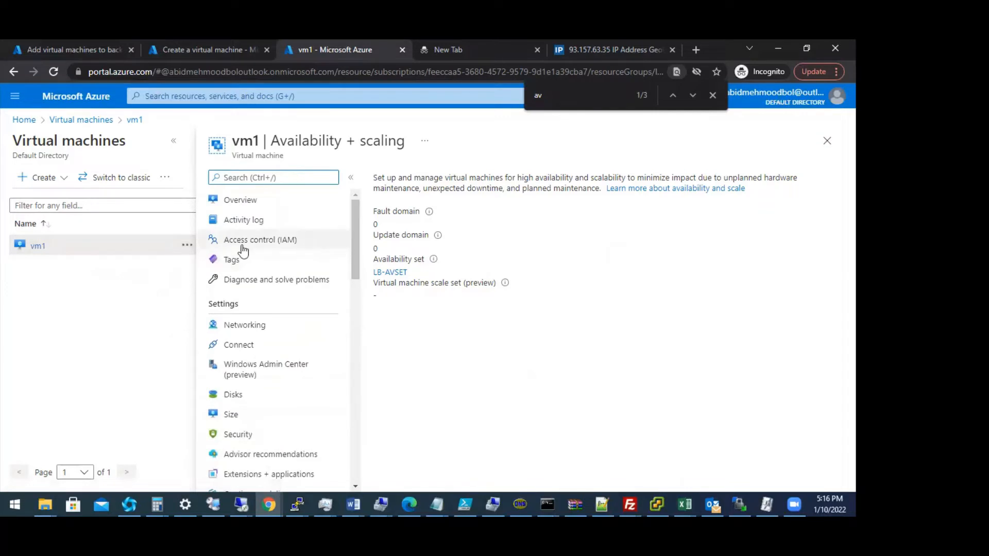
Review vm1's overview, examining its location, networking, size, and availability and scaling properties.
{"action": "left_click", "coordinate": [241, 203]}
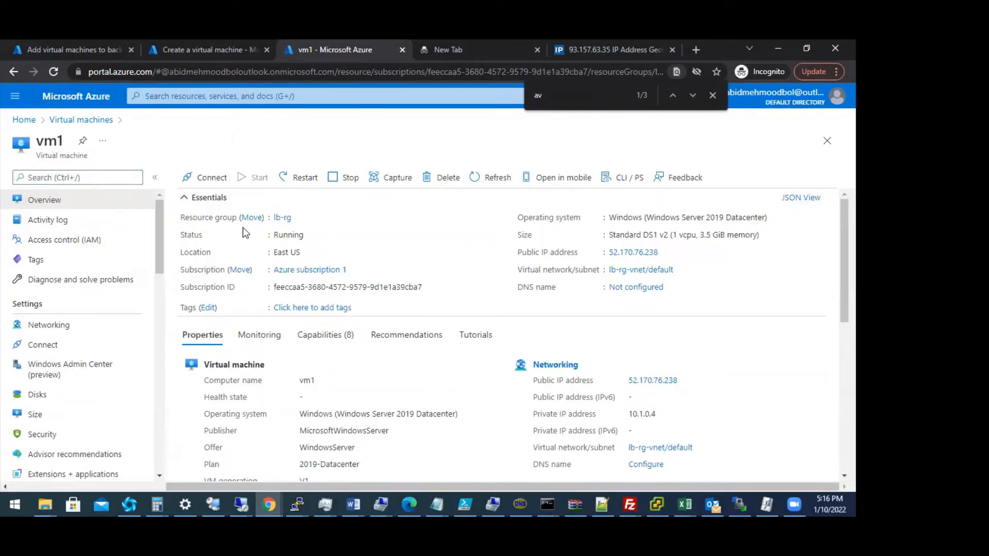
{"action": "scroll", "coordinate": [468, 278], "scroll_direction": "down", "scroll_amount": 4}
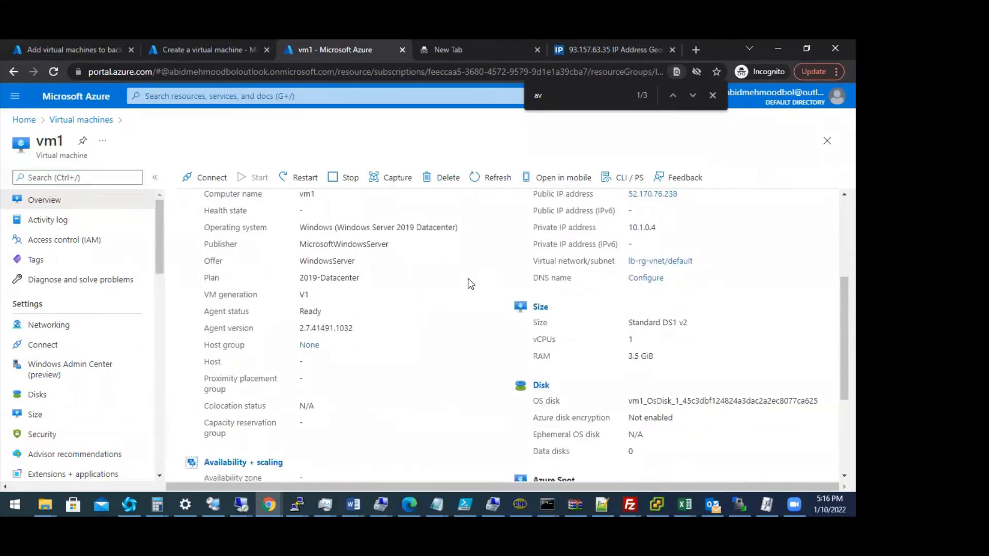
{"action": "scroll", "coordinate": [470, 283], "scroll_direction": "down", "scroll_amount": 3}
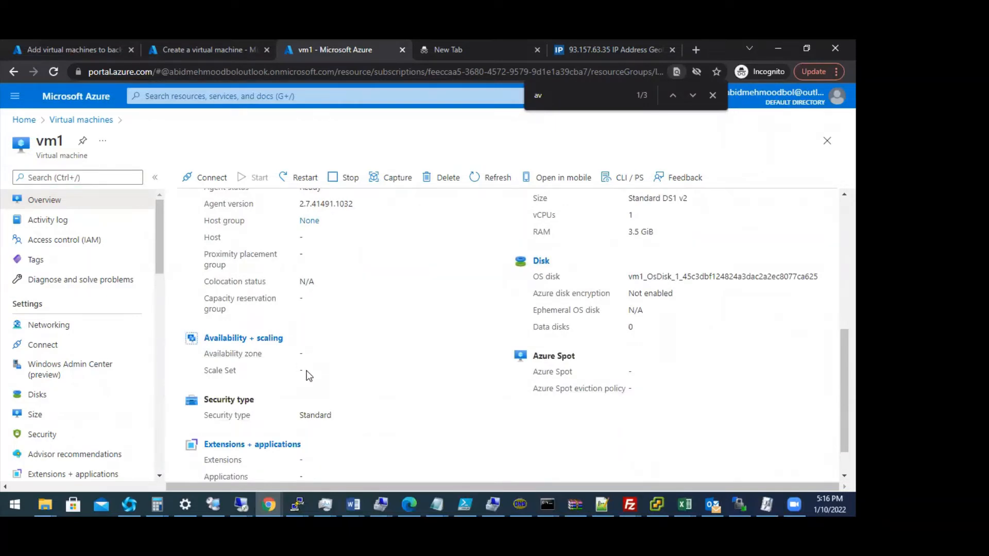
{"action": "scroll", "coordinate": [330, 410], "scroll_direction": "down", "scroll_amount": 1}
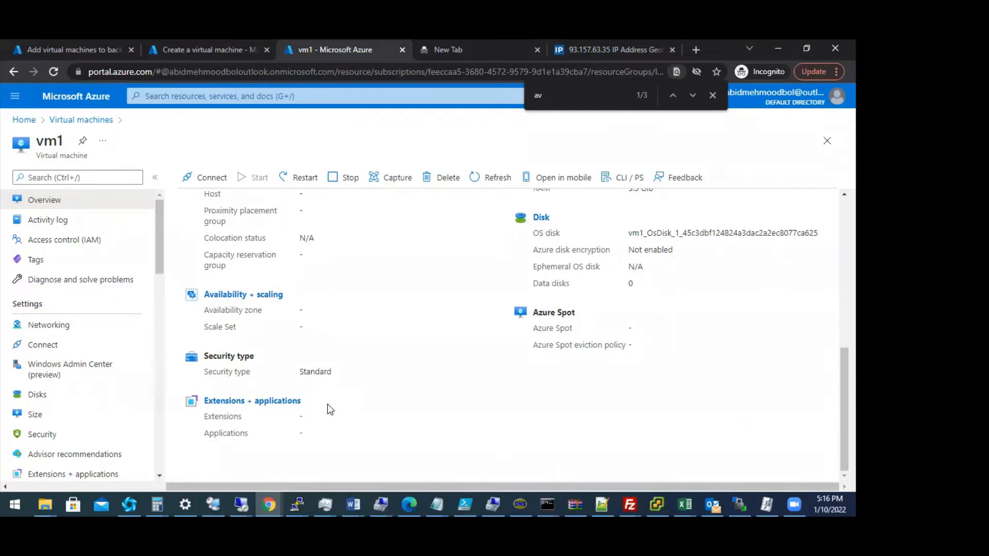
{"action": "scroll", "coordinate": [330, 410], "scroll_direction": "up", "scroll_amount": 6}
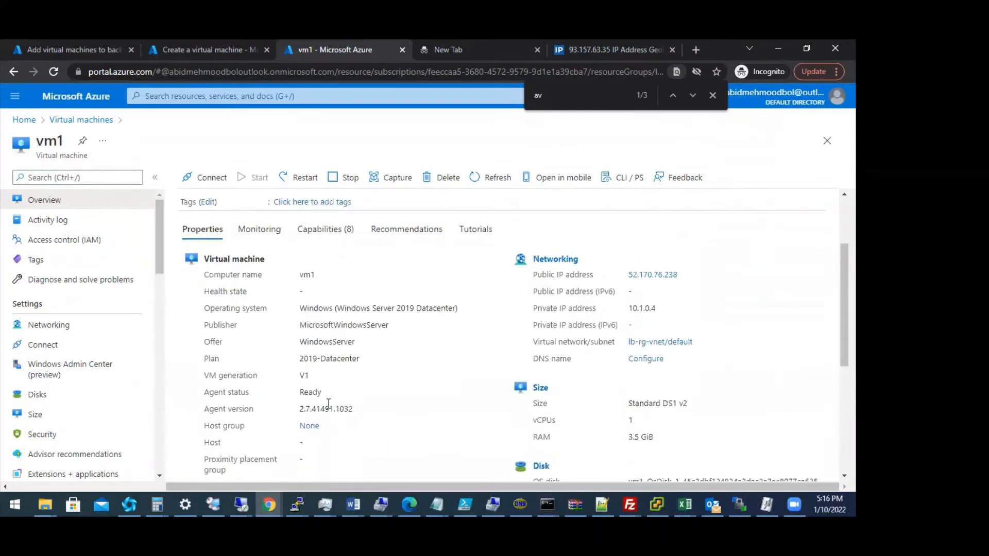
{"action": "scroll", "coordinate": [329, 404], "scroll_direction": "up", "scroll_amount": 3}
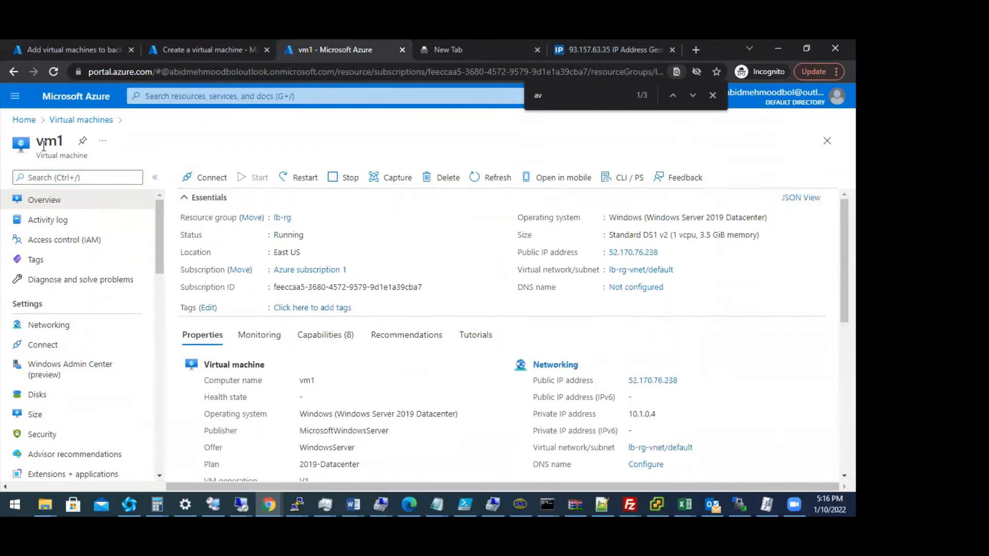
Delete vm1 from the virtual machines list, confirming with yes, and return to vm2's creation form.
{"action": "left_click", "coordinate": [78, 120]}
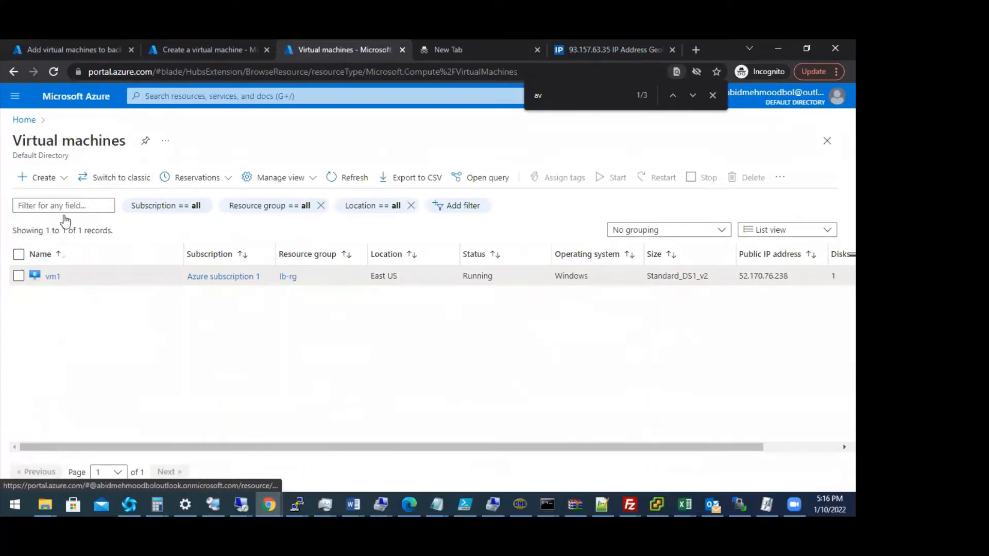
{"action": "left_click", "coordinate": [19, 276]}
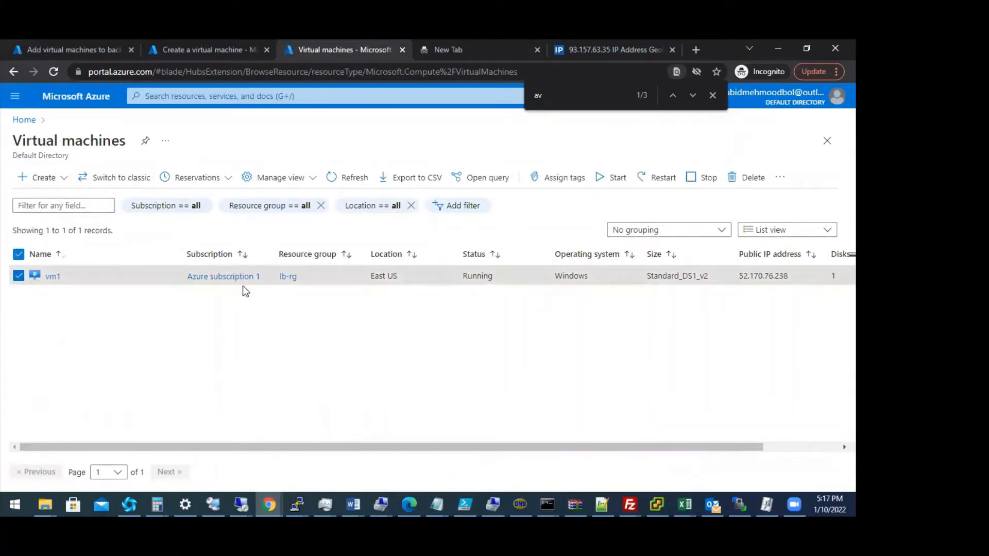
{"action": "left_click", "coordinate": [745, 181]}
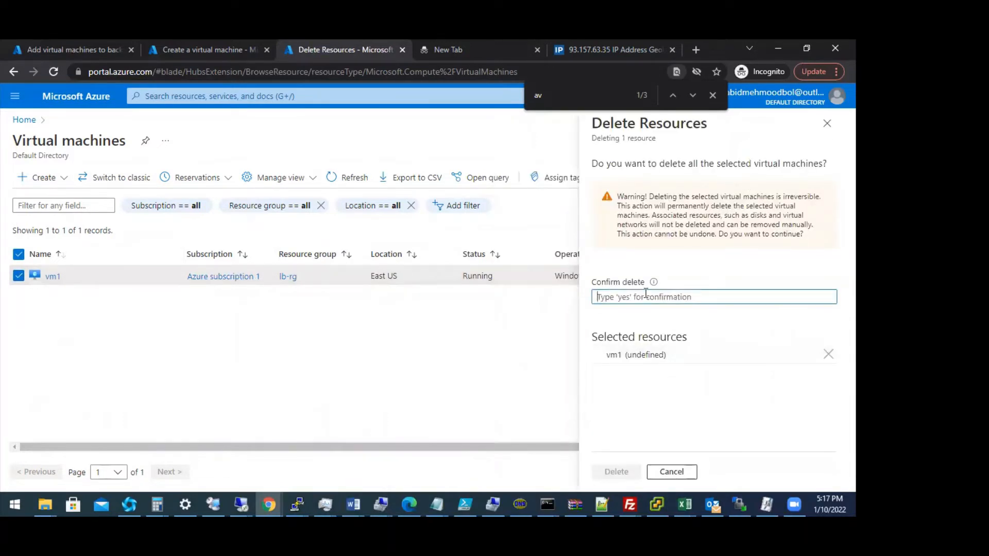
{"action": "type", "text": "yes"}
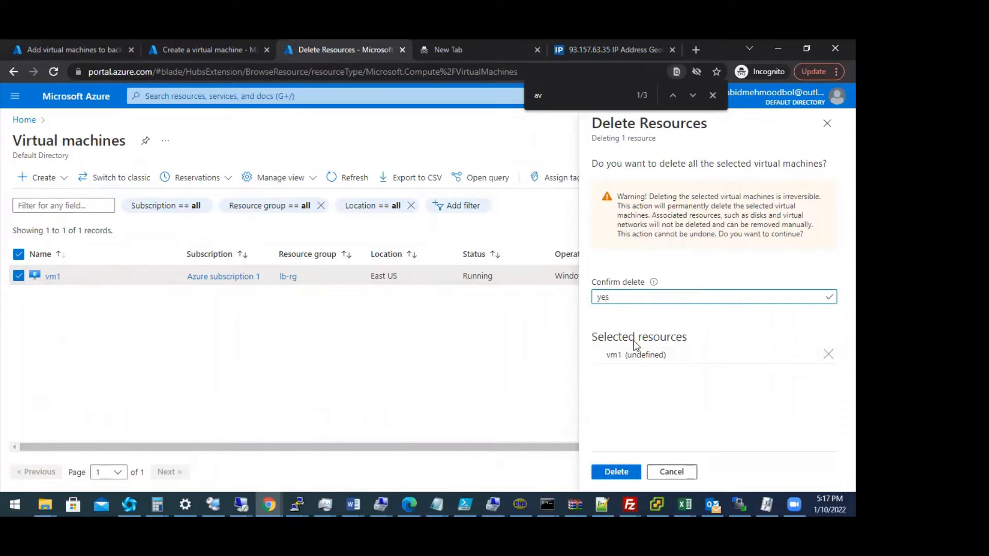
{"action": "left_click", "coordinate": [616, 472]}
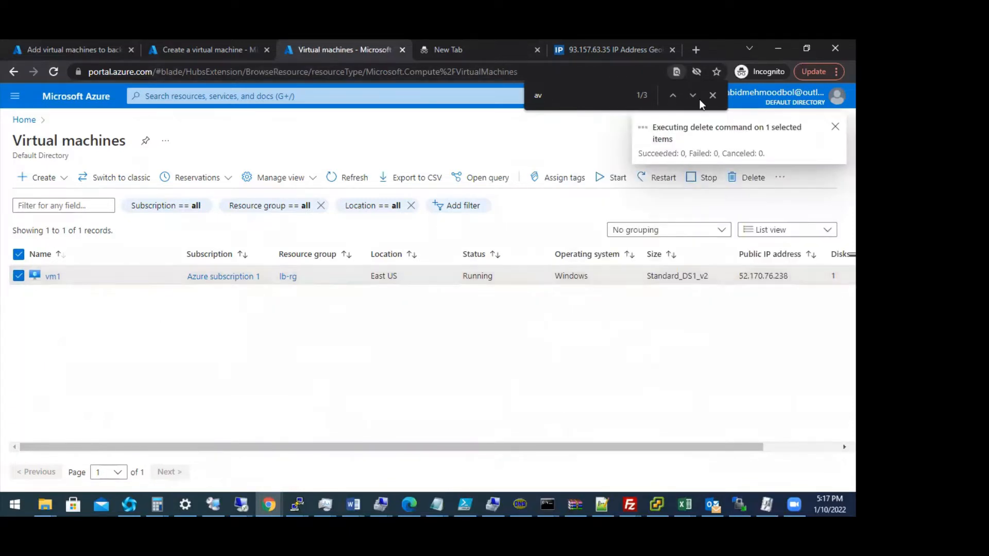
{"action": "left_click", "coordinate": [713, 96]}
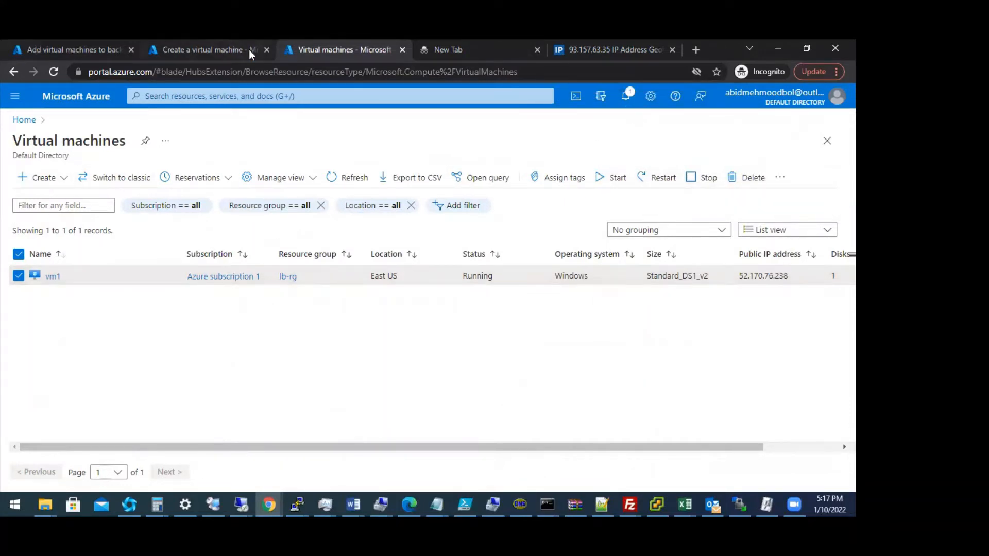
{"action": "left_click", "coordinate": [212, 49]}
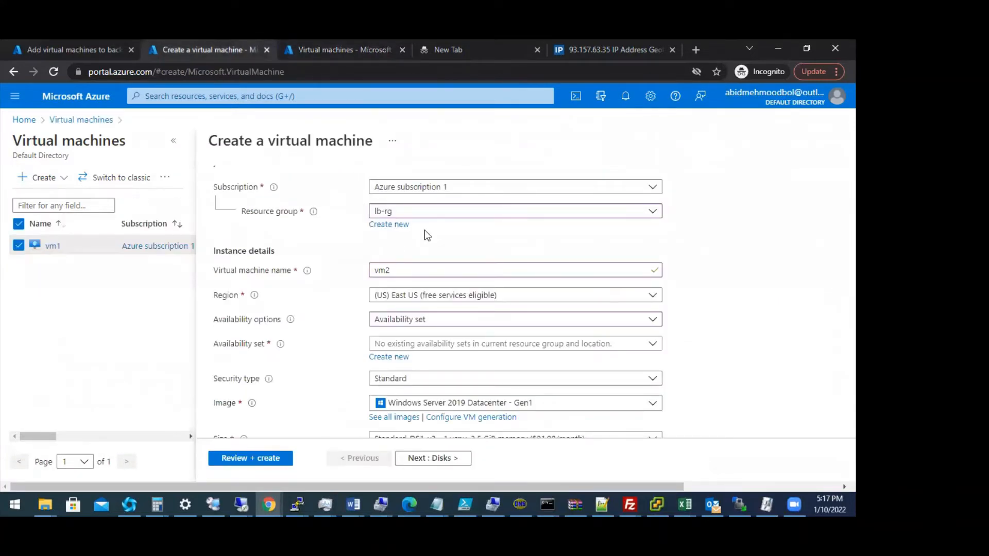
Keep vm2's availability option as Availability set and create a new availability set named lb-availset.
{"action": "left_click", "coordinate": [467, 323]}
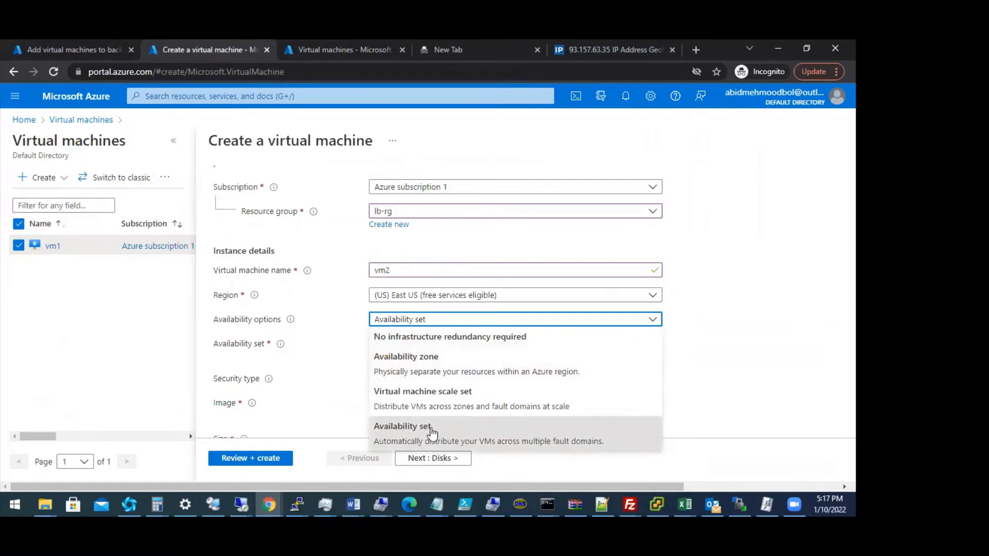
{"action": "left_click", "coordinate": [428, 428]}
{"action": "left_click", "coordinate": [398, 359]}
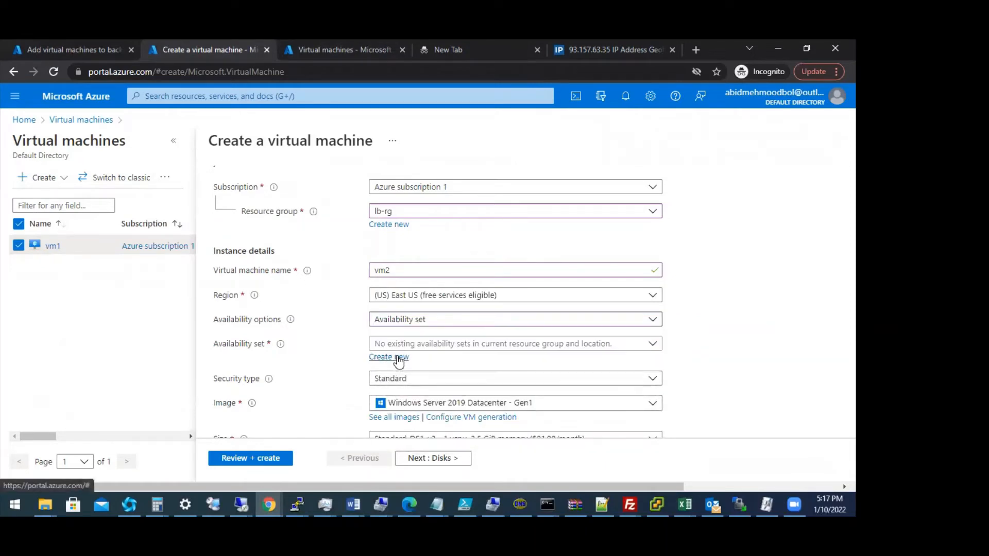
{"action": "left_click", "coordinate": [551, 195]}
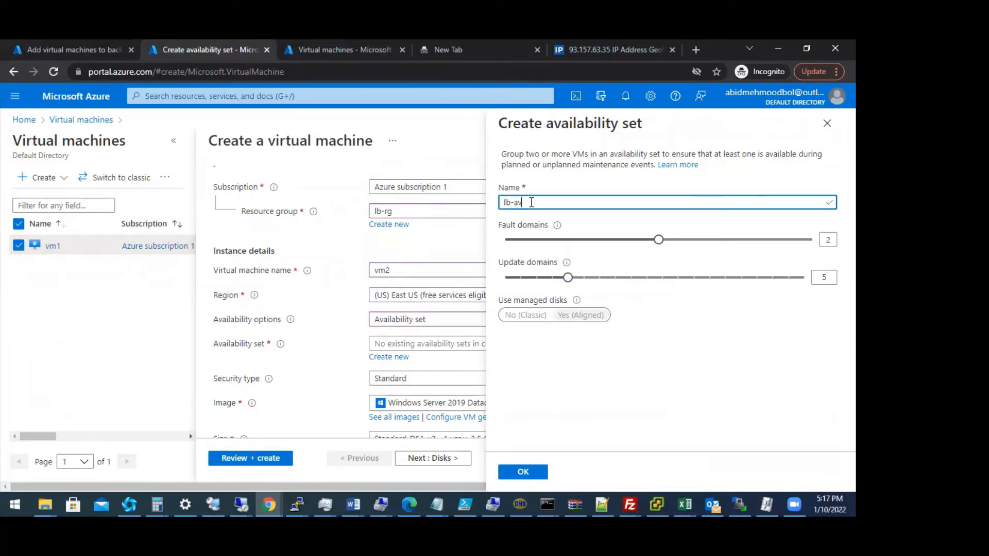
{"action": "type", "text": "set"}
{"action": "left_click", "coordinate": [524, 473]}
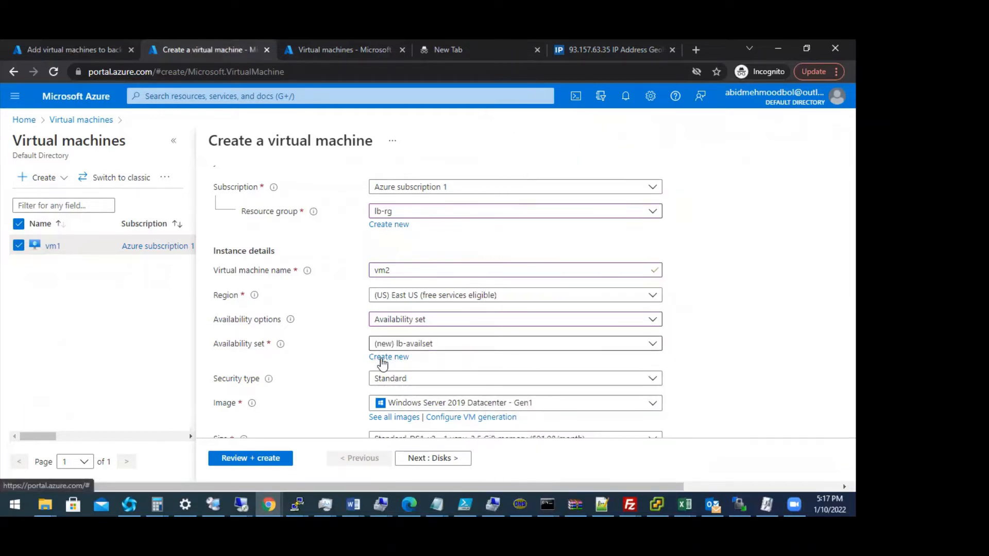
Fill in vm2's administrator account with username ohmadmin, and enter and confirm the account password.
{"action": "scroll", "coordinate": [741, 357], "scroll_direction": "down", "scroll_amount": 3}
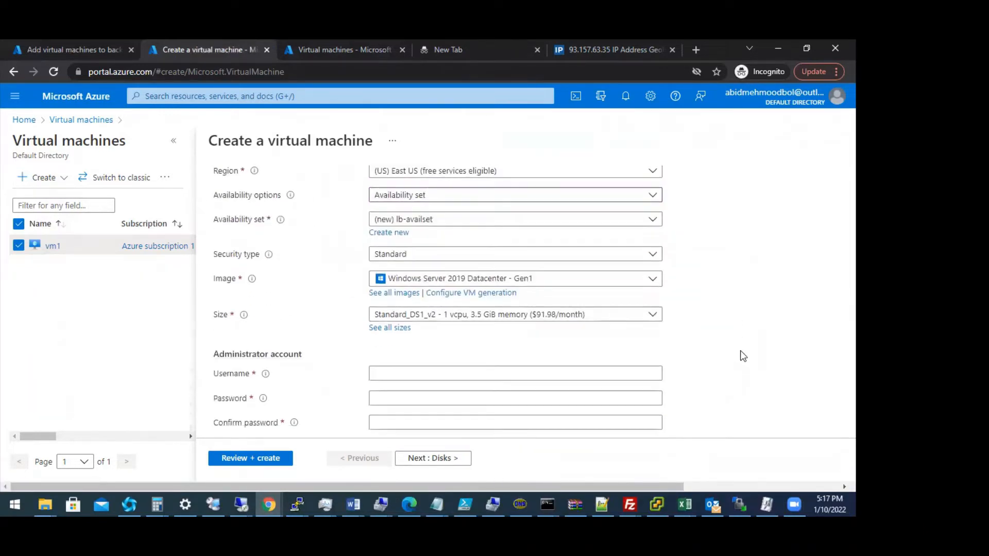
{"action": "left_click", "coordinate": [421, 368]}
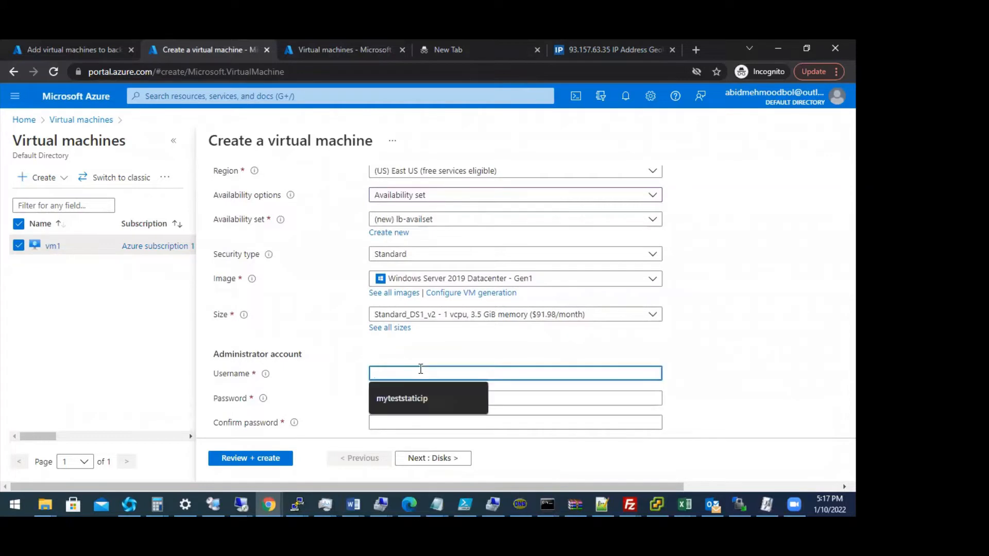
{"action": "type", "text": "ohmadmin"}
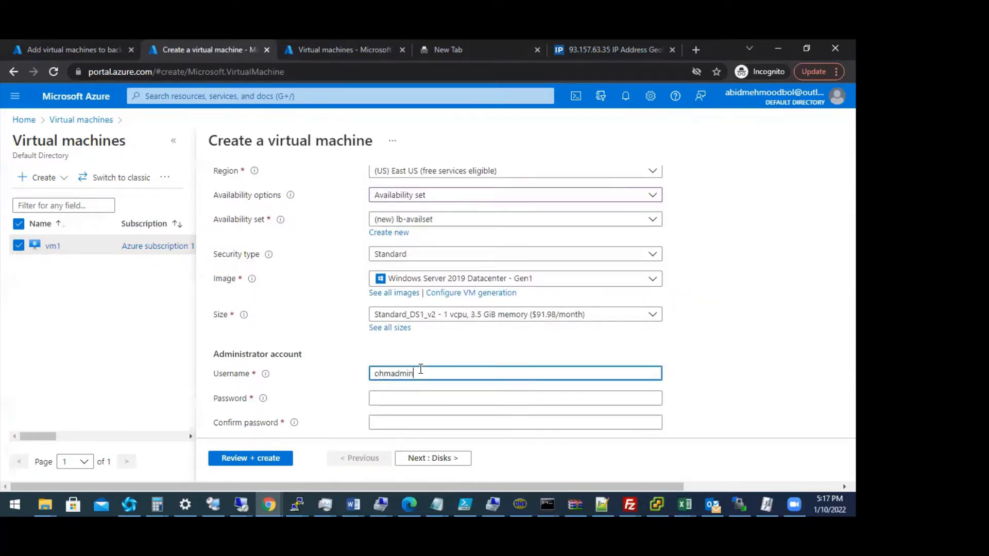
{"action": "key", "text": "Tab"}
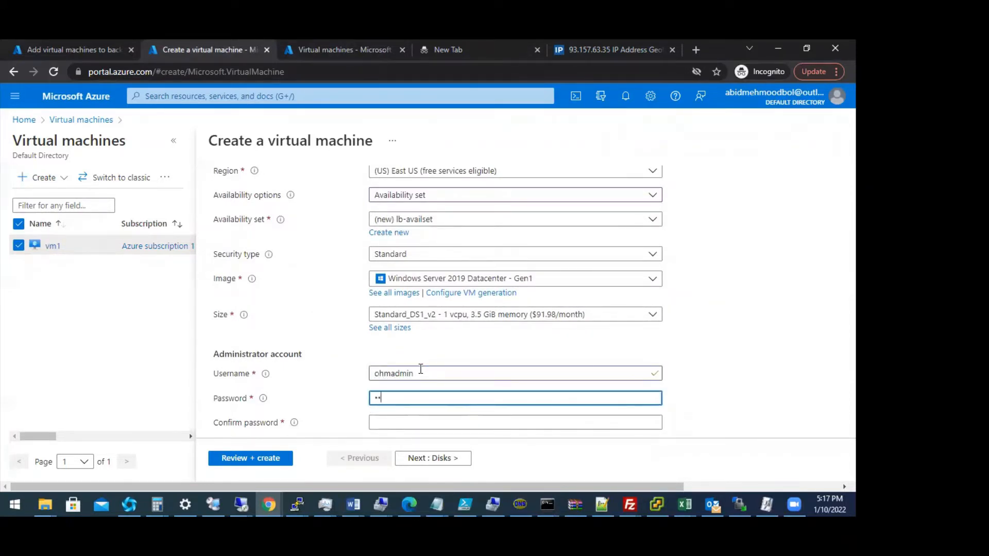
{"action": "type", "text": "•"}
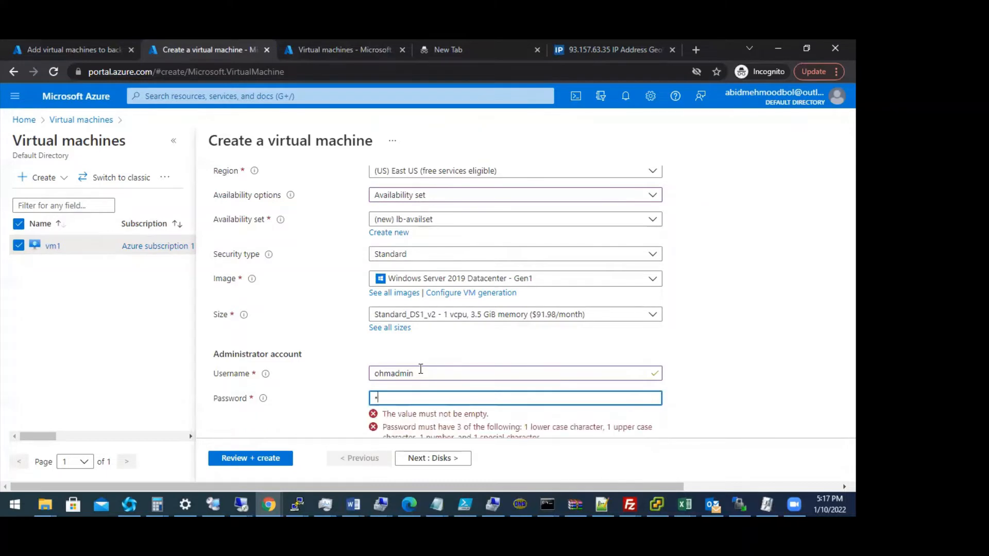
{"action": "type", "text": "•••••••••"}
{"action": "key", "text": "Tab"}
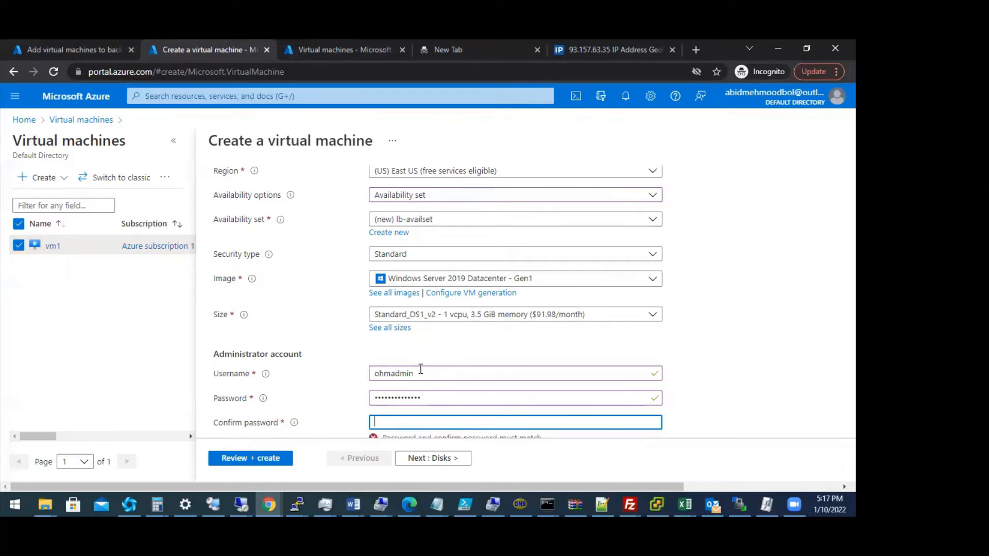
{"action": "type", "text": "•••••••••••"}
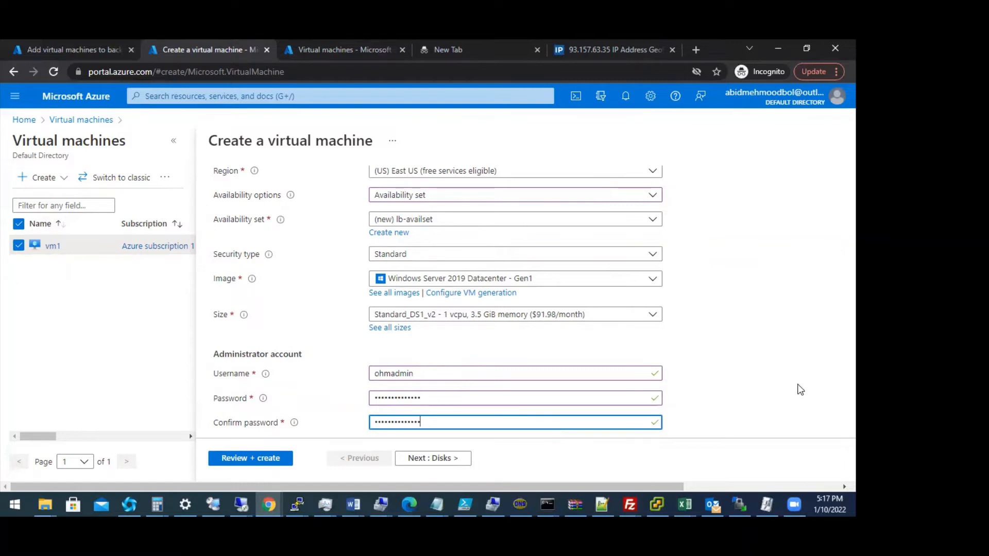
Add HTTP (80) and HTTPS (443) to vm2's allowed public inbound ports, keeping RDP (3389) selected.
{"action": "scroll", "coordinate": [798, 390], "scroll_direction": "down", "scroll_amount": 5}
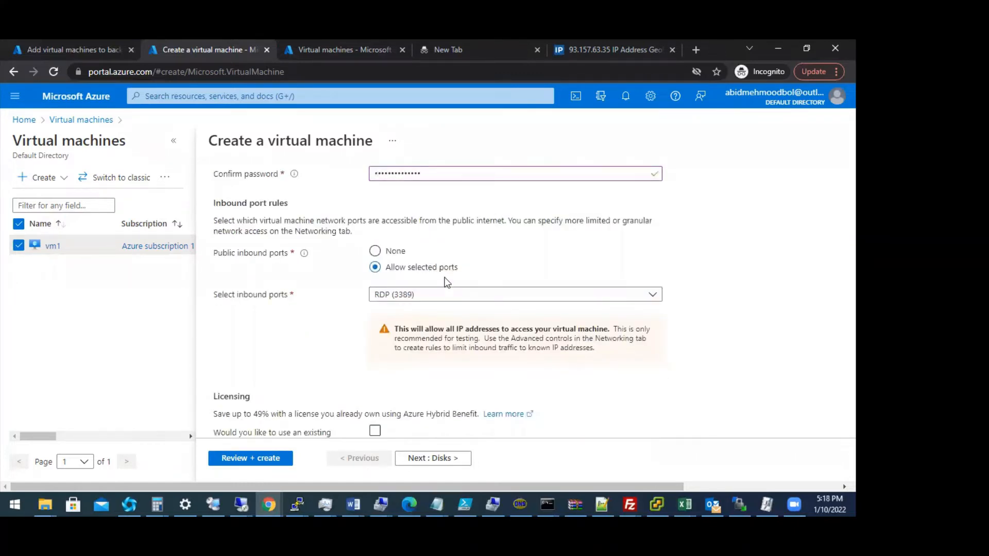
{"action": "left_click", "coordinate": [544, 298]}
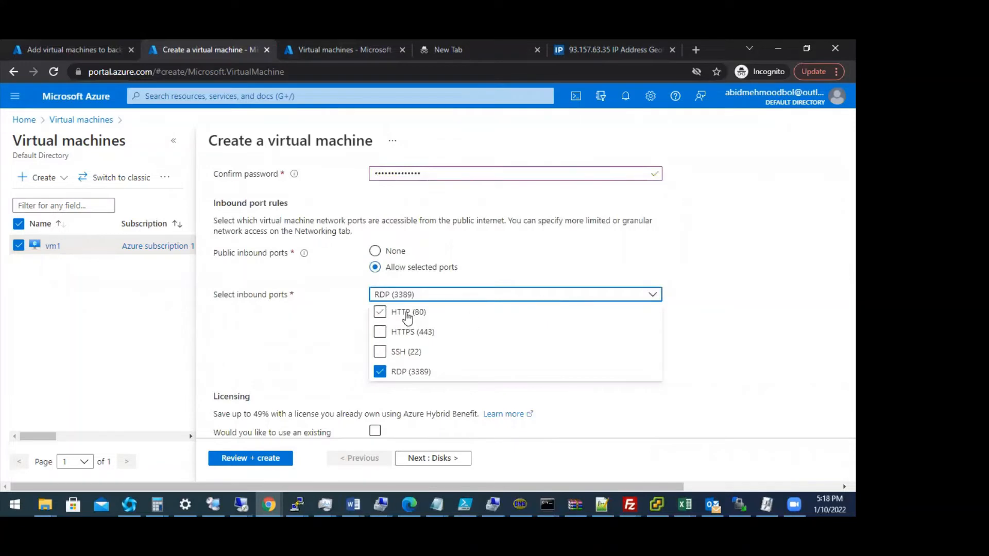
{"action": "left_click", "coordinate": [379, 313]}
{"action": "left_click", "coordinate": [381, 333]}
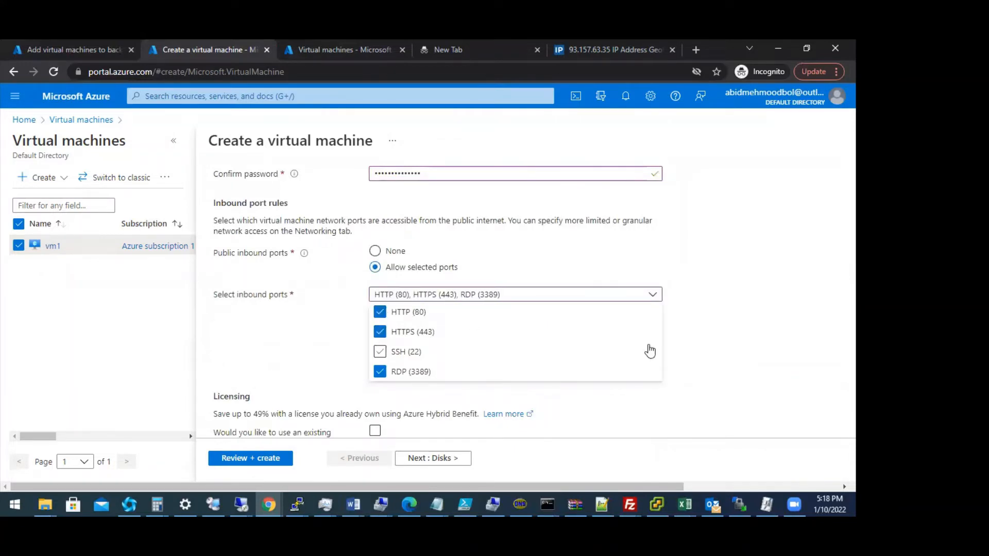
{"action": "left_click", "coordinate": [748, 338]}
{"action": "scroll", "coordinate": [751, 338], "scroll_direction": "down", "scroll_amount": 1}
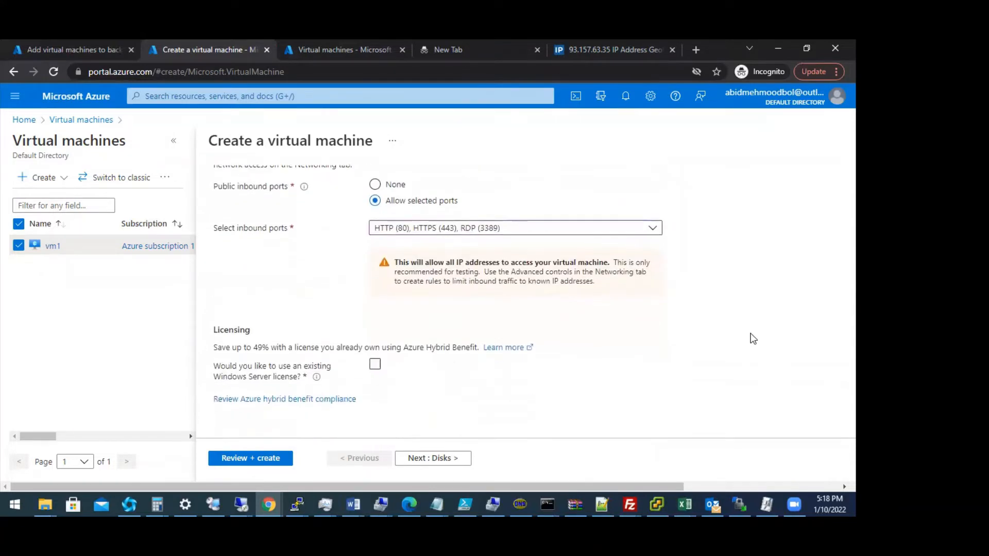
Check vm2's basic settings, validate the configuration and create the virtual machine.
{"action": "scroll", "coordinate": [336, 372], "scroll_direction": "up", "scroll_amount": 2}
{"action": "scroll", "coordinate": [336, 373], "scroll_direction": "up", "scroll_amount": 8}
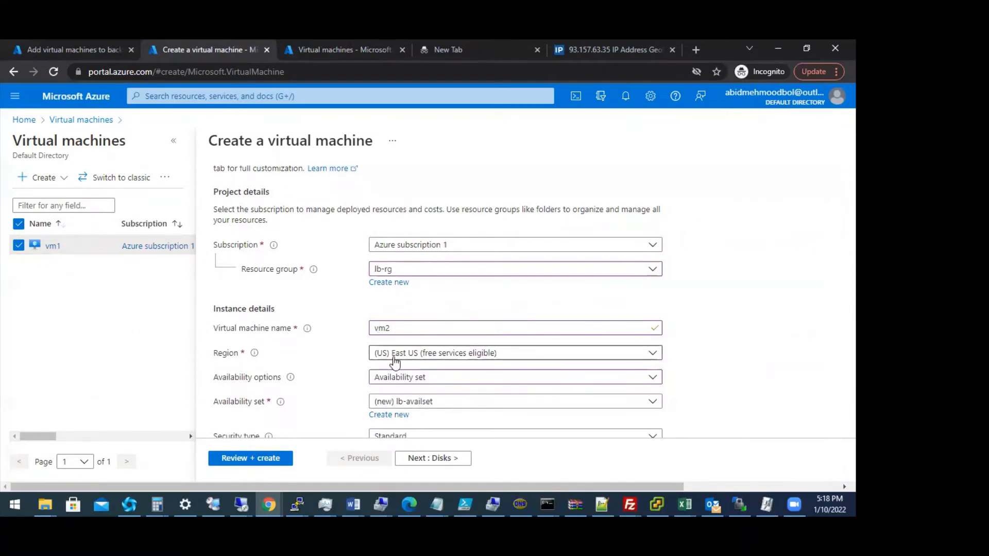
{"action": "scroll", "coordinate": [342, 343], "scroll_direction": "down", "scroll_amount": 4}
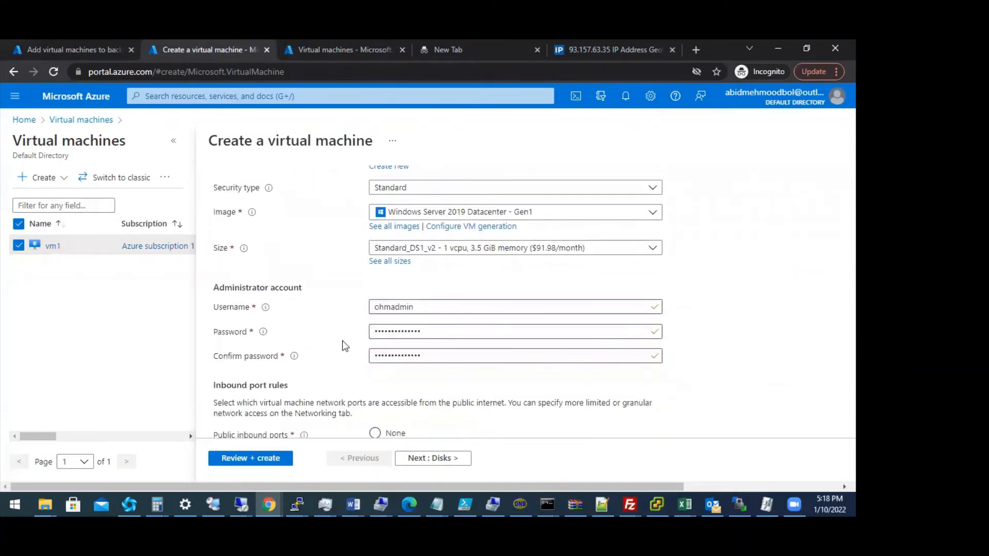
{"action": "scroll", "coordinate": [345, 346], "scroll_direction": "down", "scroll_amount": 4}
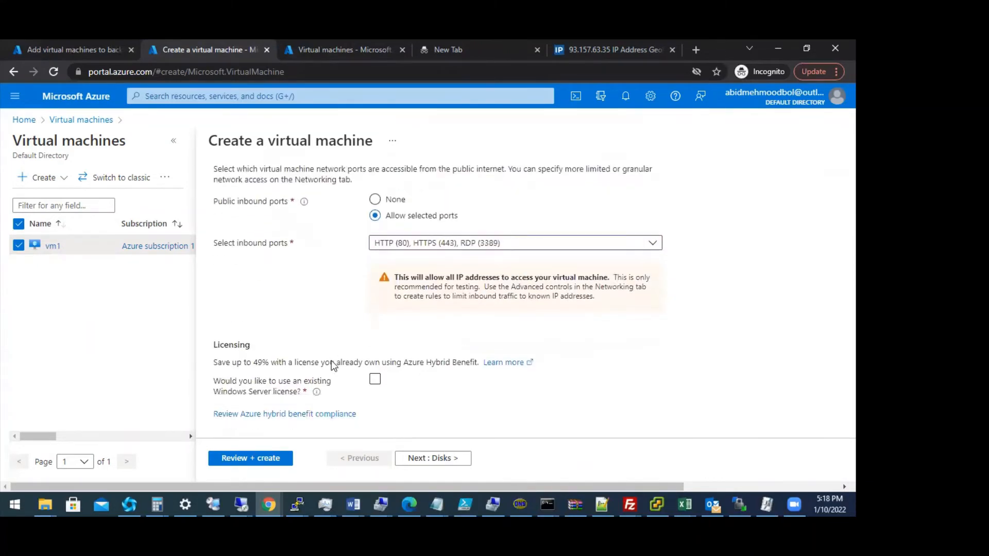
{"action": "left_click", "coordinate": [257, 460]}
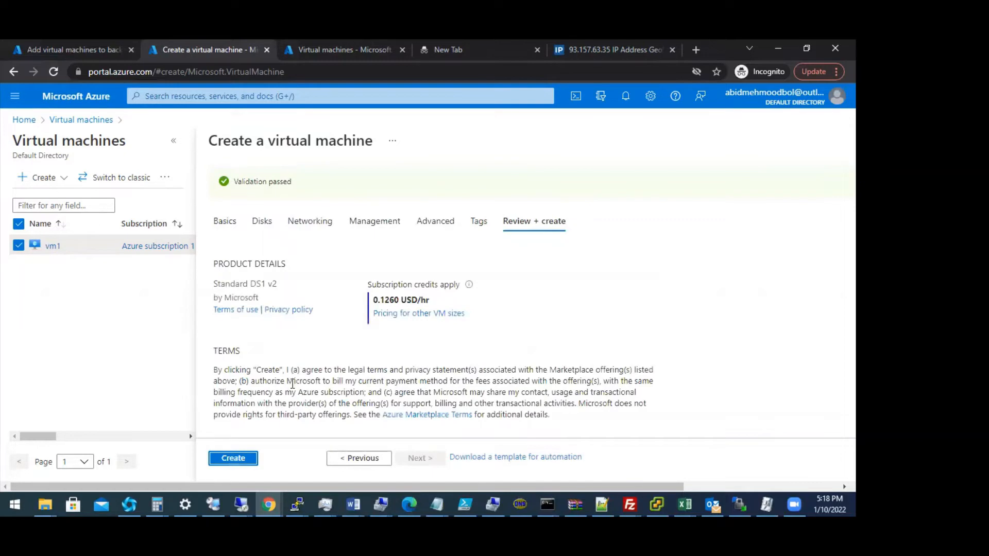
{"action": "left_click", "coordinate": [243, 459]}
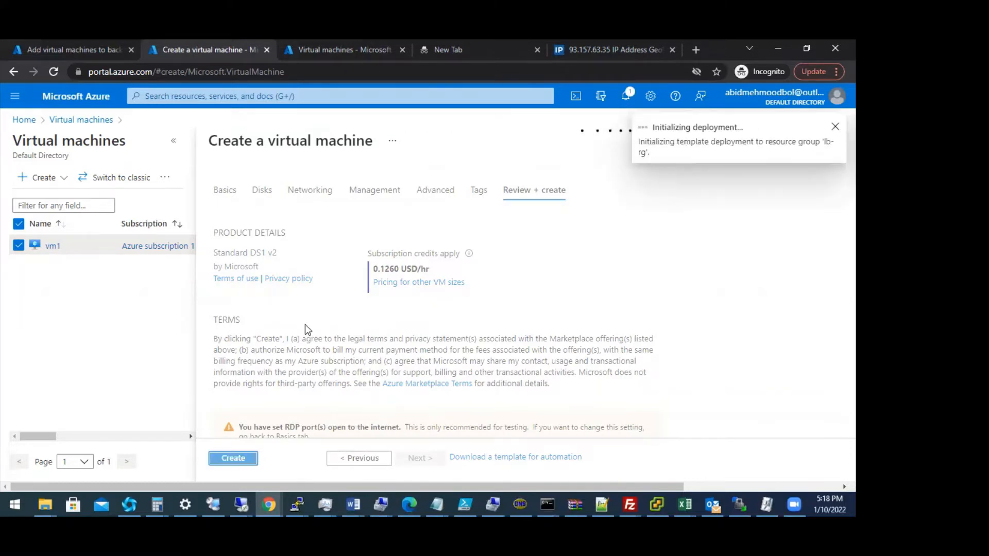
Refresh the virtual machines list in the other browser tab and check the progress of vm2's deployment.
{"action": "left_click", "coordinate": [318, 51]}
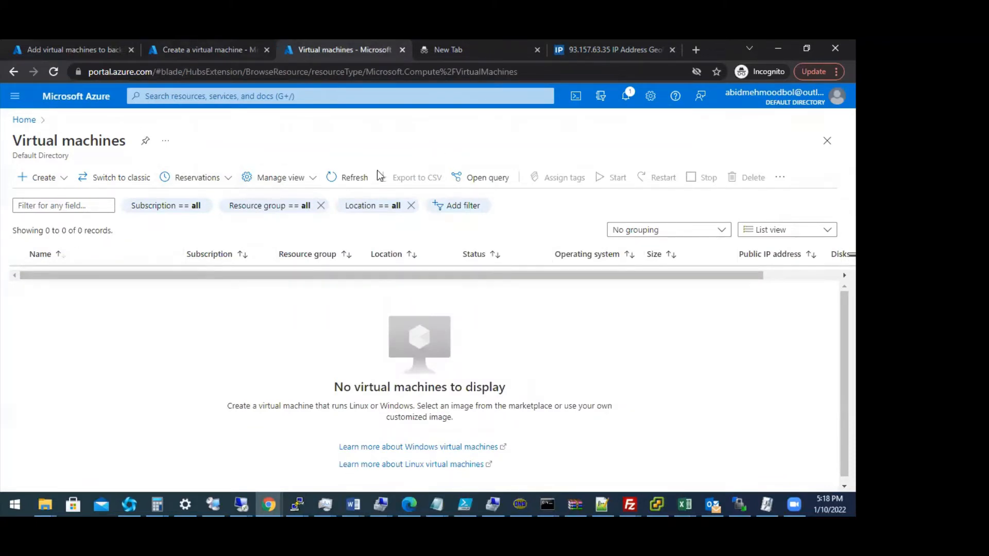
{"action": "left_click", "coordinate": [336, 177]}
{"action": "left_click", "coordinate": [219, 50]}
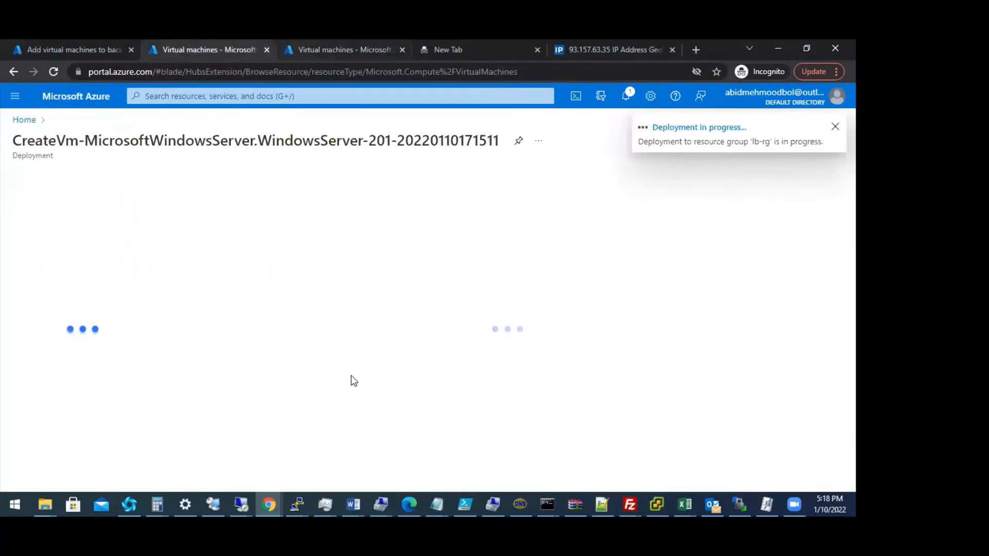
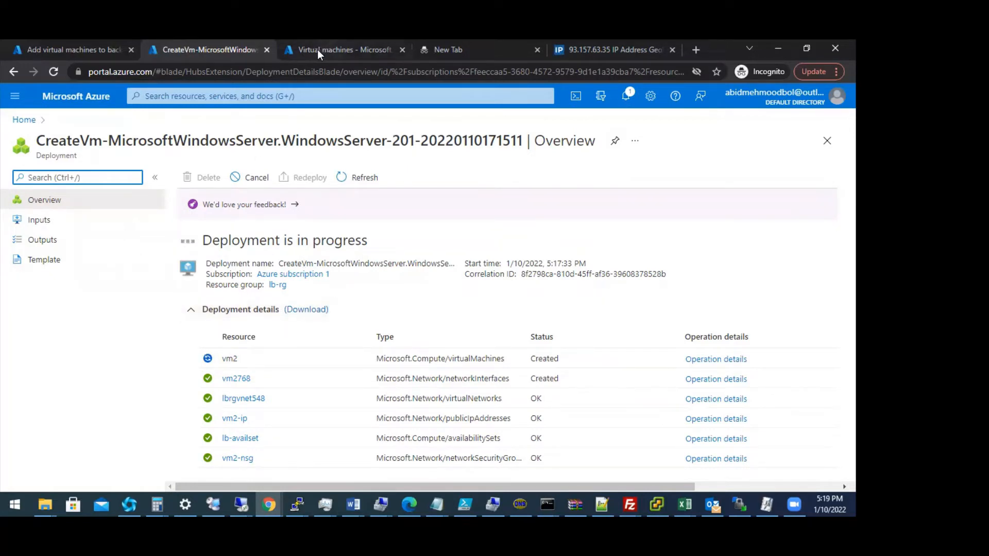
{"action": "left_click", "coordinate": [777, 376]}
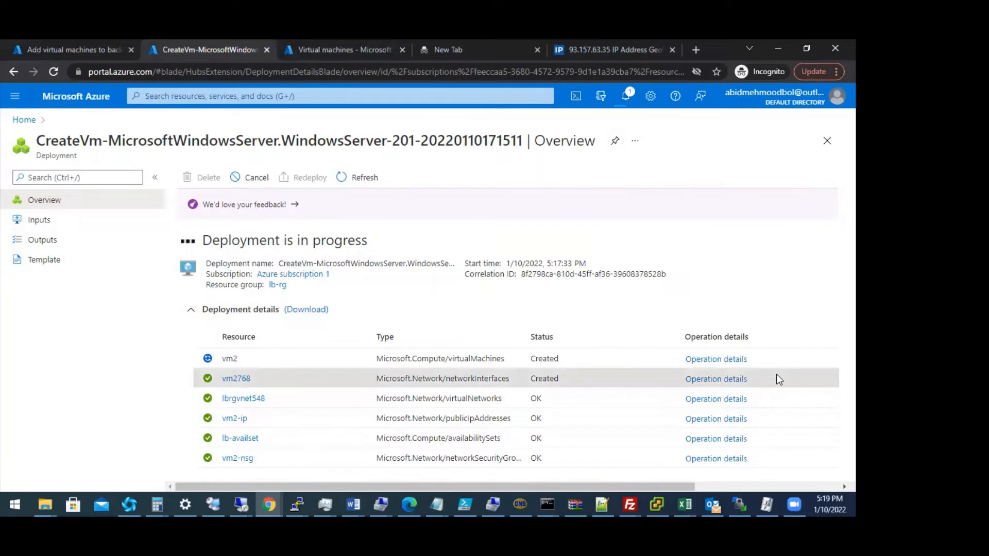
Start creating another virtual machine from the virtual machines list, in resource group lb-rg, and name it vm1.
{"action": "left_click", "coordinate": [306, 50]}
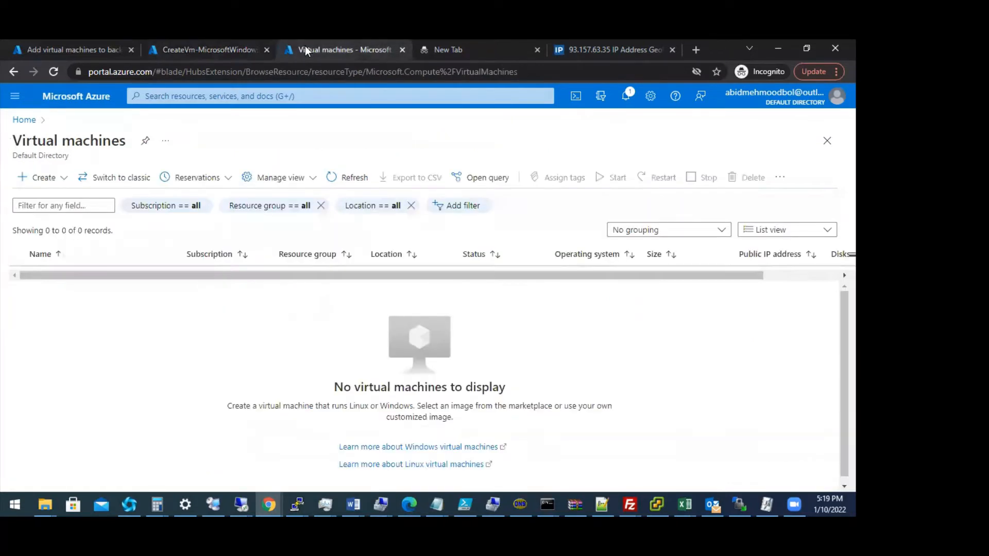
{"action": "left_click", "coordinate": [39, 181]}
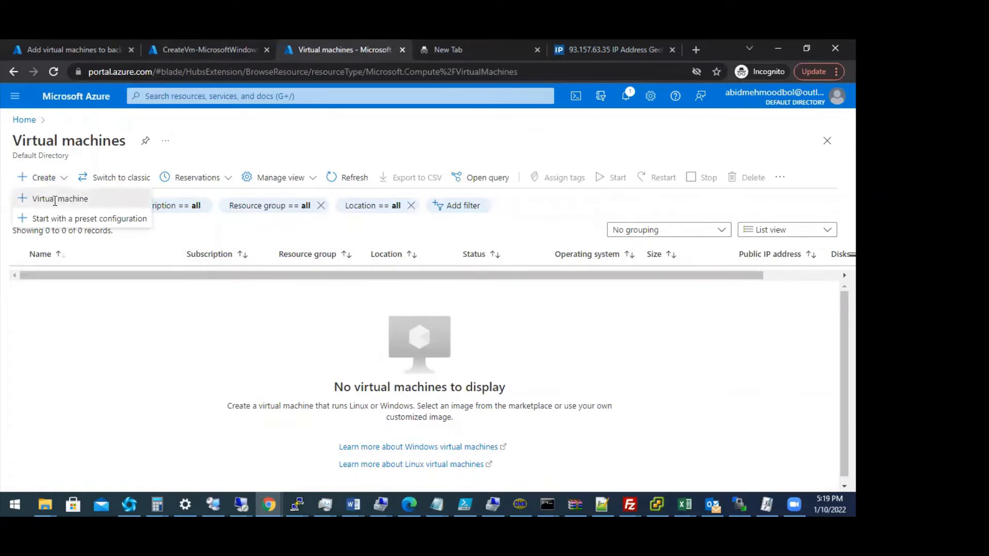
{"action": "left_click", "coordinate": [53, 199]}
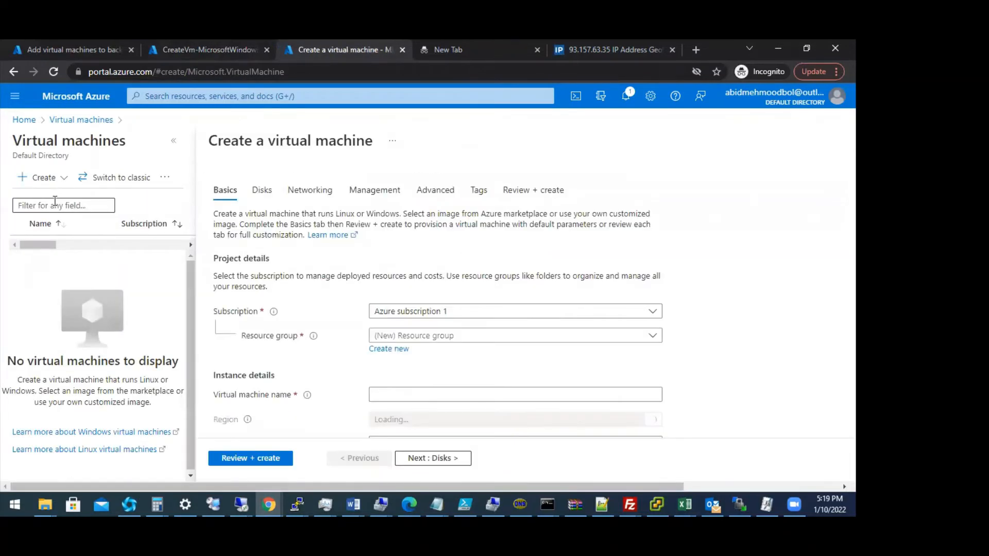
{"action": "left_click", "coordinate": [647, 336]}
{"action": "left_click", "coordinate": [383, 380]}
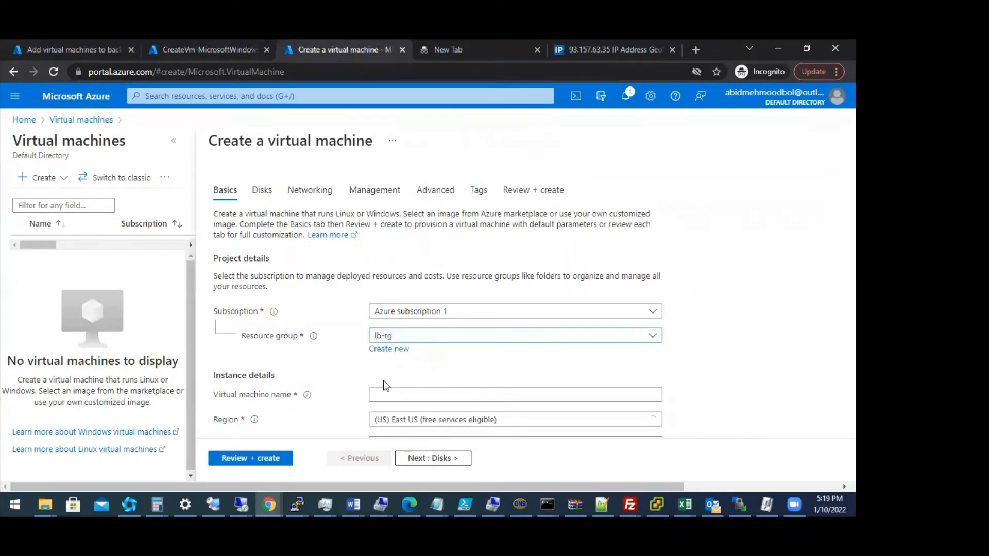
{"action": "left_click", "coordinate": [444, 395]}
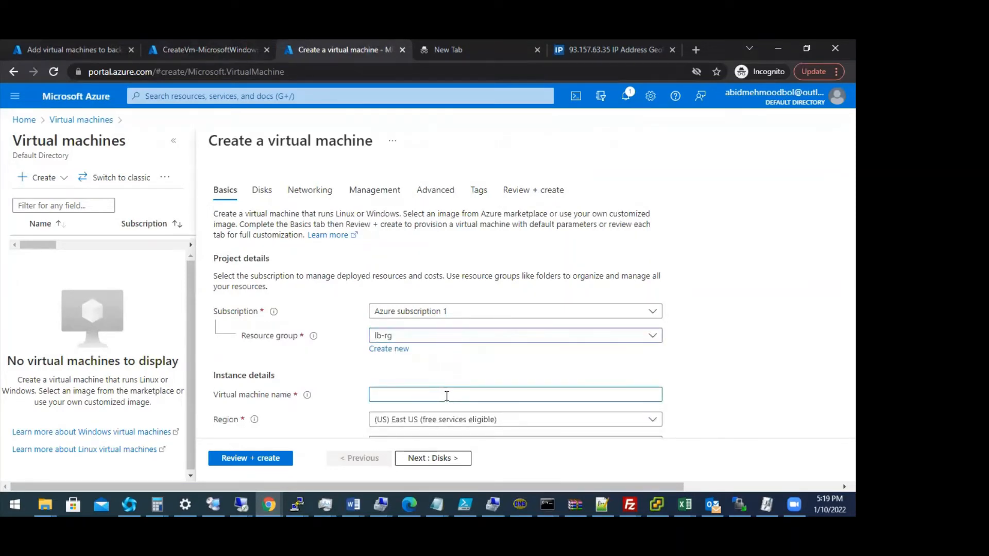
{"action": "type", "text": "VM1"}
{"action": "type", "text": "vm1"}
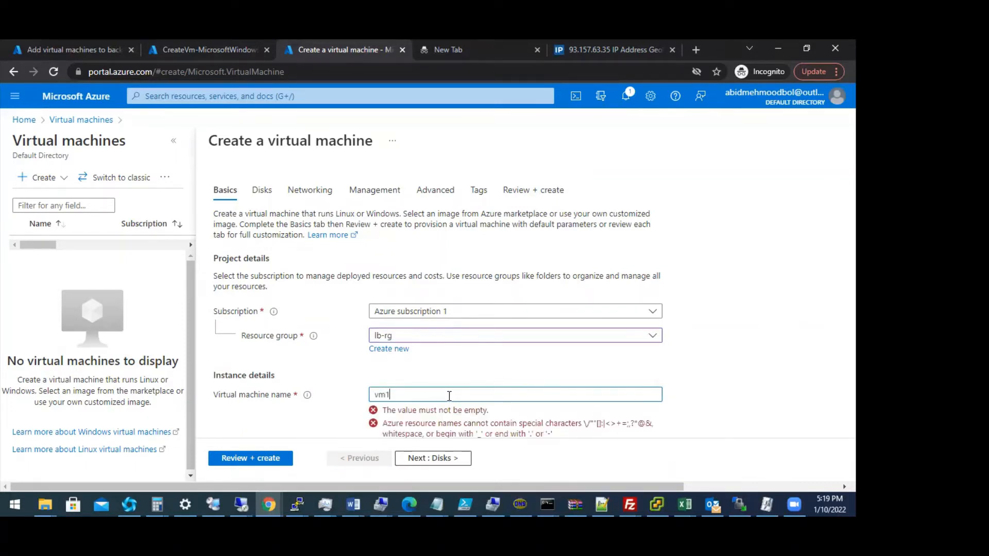
Set vm1's availability option to Availability set and check for existing availability sets to choose from.
{"action": "scroll", "coordinate": [699, 362], "scroll_direction": "down", "scroll_amount": 3}
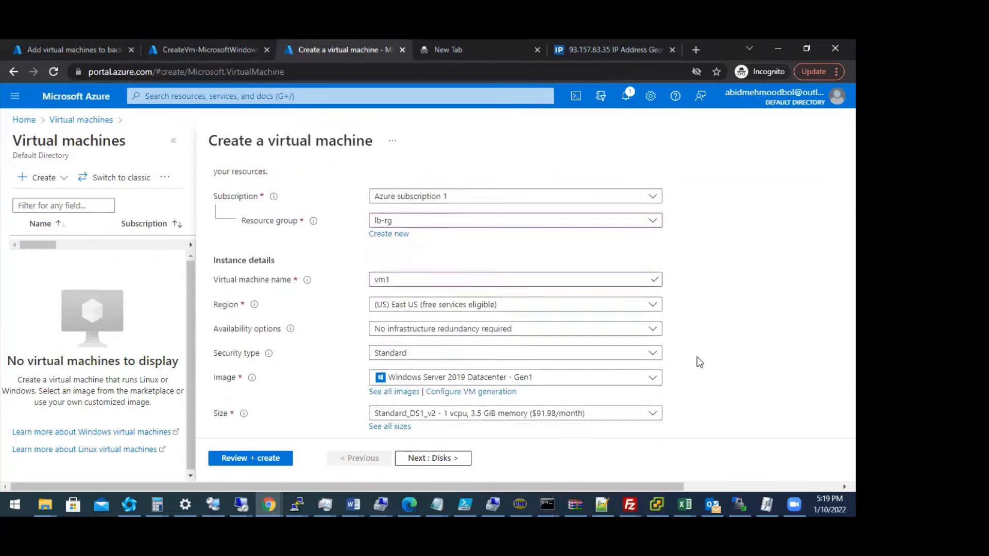
{"action": "left_click", "coordinate": [574, 320]}
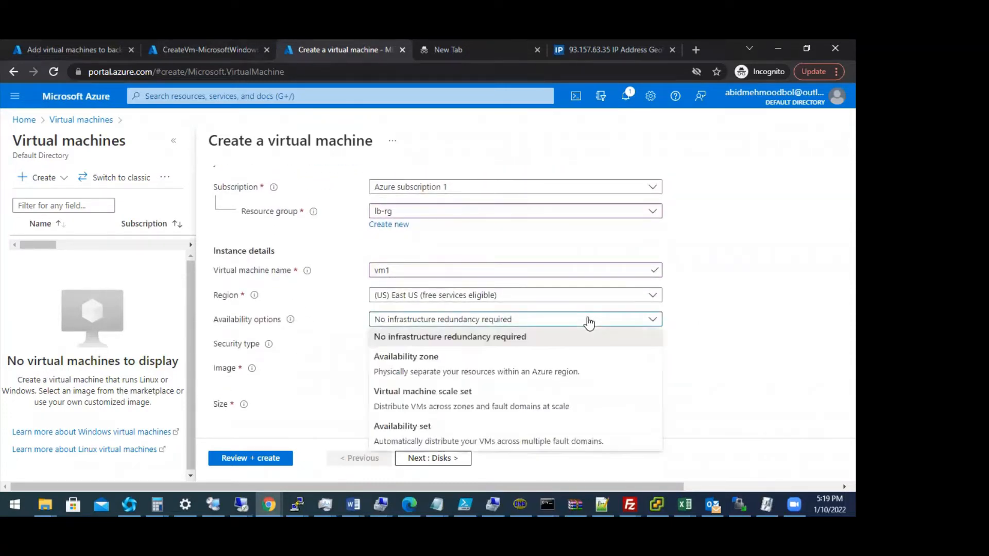
{"action": "left_click", "coordinate": [421, 442]}
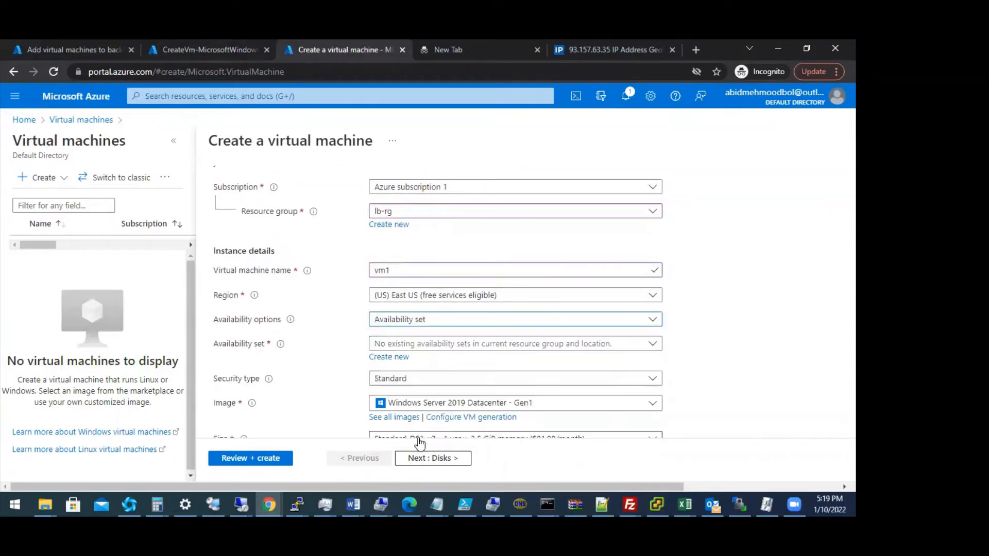
{"action": "left_click", "coordinate": [631, 350]}
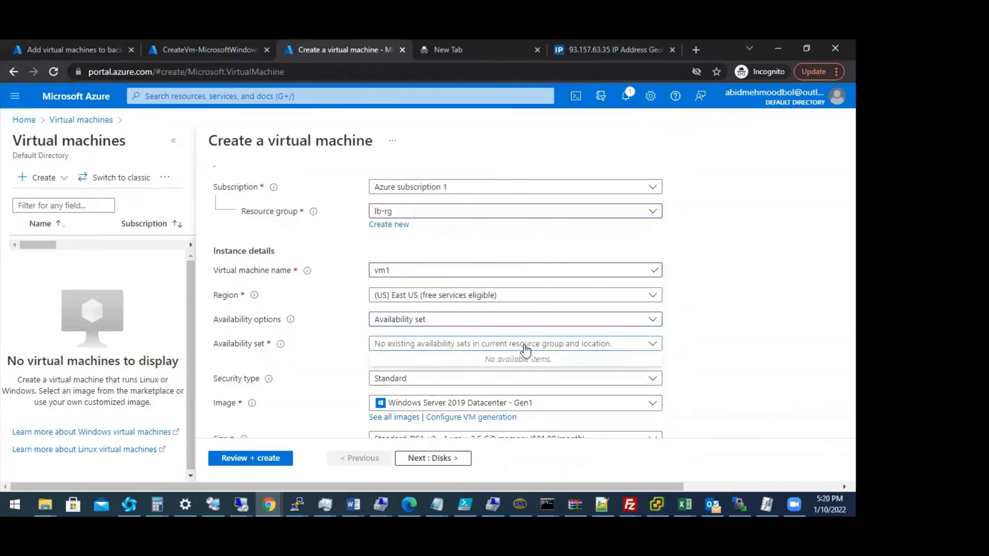
{"action": "left_click", "coordinate": [640, 346]}
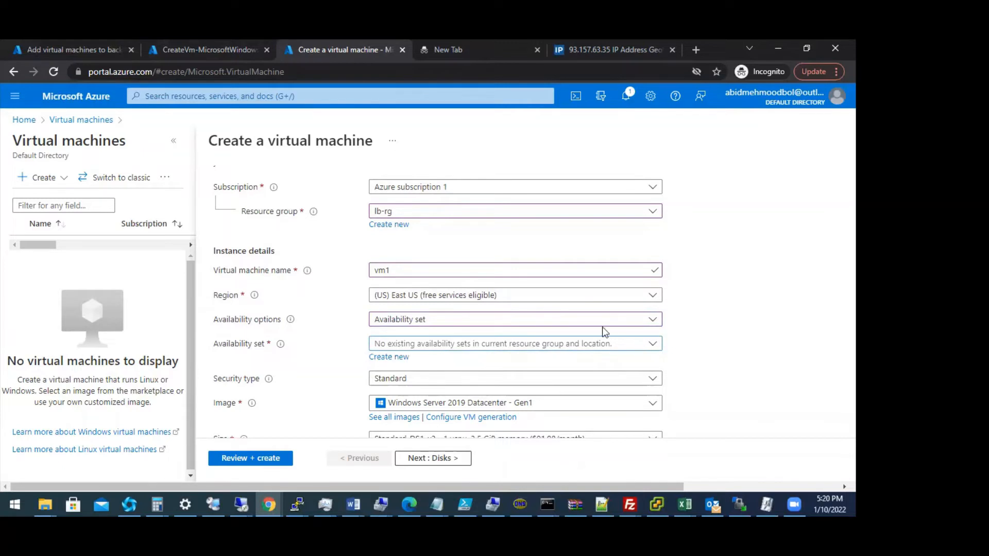
Reselect Availability set as vm1's availability option and check again for existing availability sets.
{"action": "left_click", "coordinate": [644, 322]}
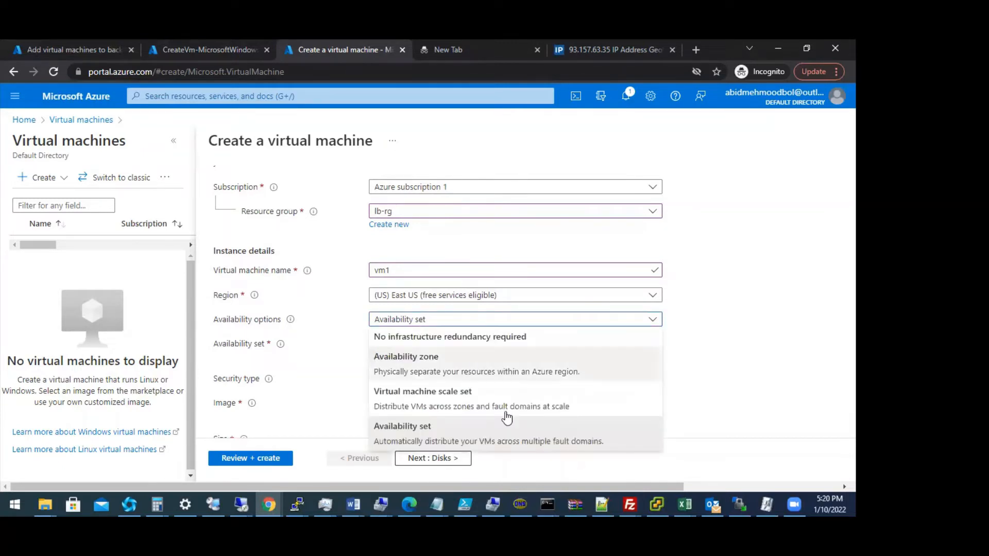
{"action": "left_click", "coordinate": [439, 438]}
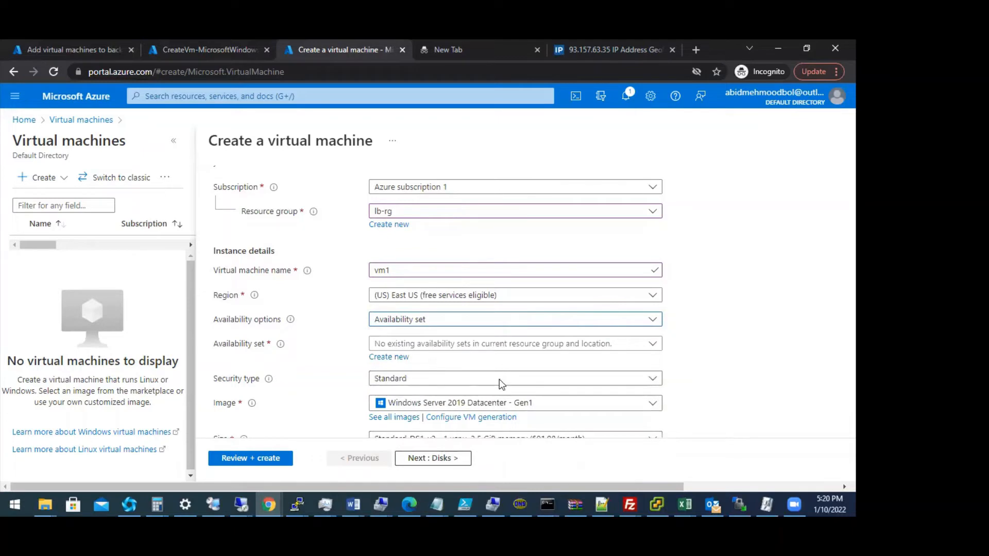
{"action": "left_click", "coordinate": [653, 346]}
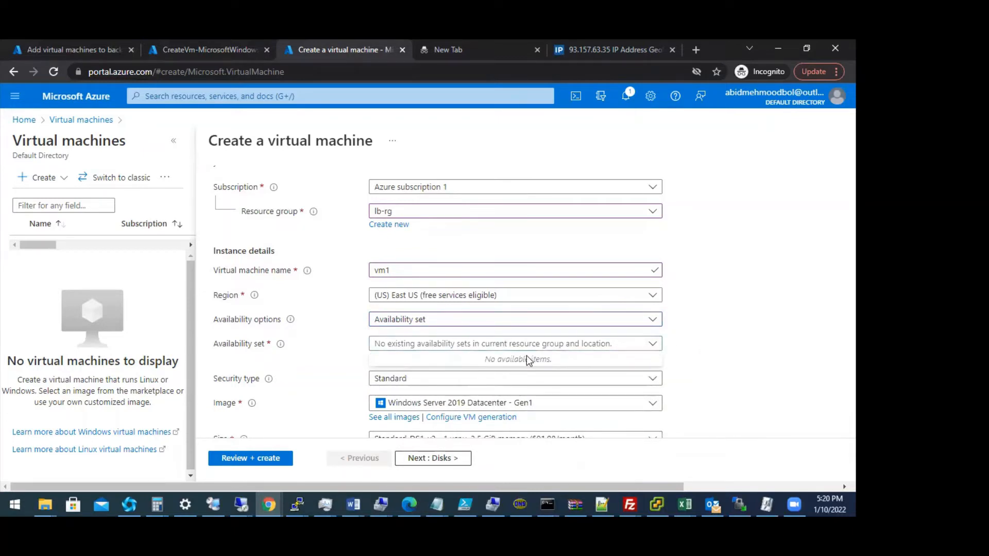
{"action": "left_click", "coordinate": [730, 351]}
{"action": "scroll", "coordinate": [733, 353], "scroll_direction": "down", "scroll_amount": 1}
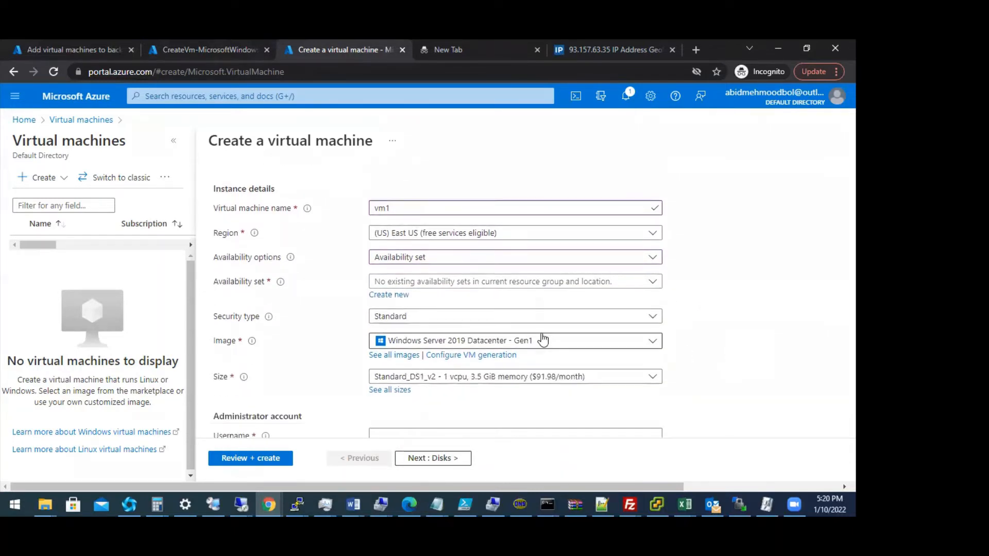
Check vm2's deployment progress in its browser tab and recheck the availability sets offered for vm1.
{"action": "left_click", "coordinate": [188, 52]}
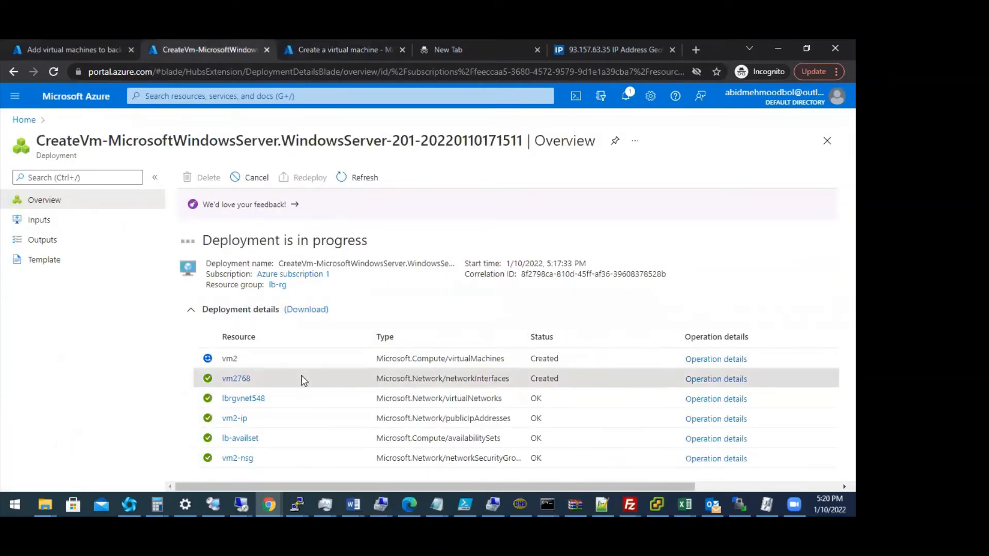
{"action": "left_click", "coordinate": [306, 52]}
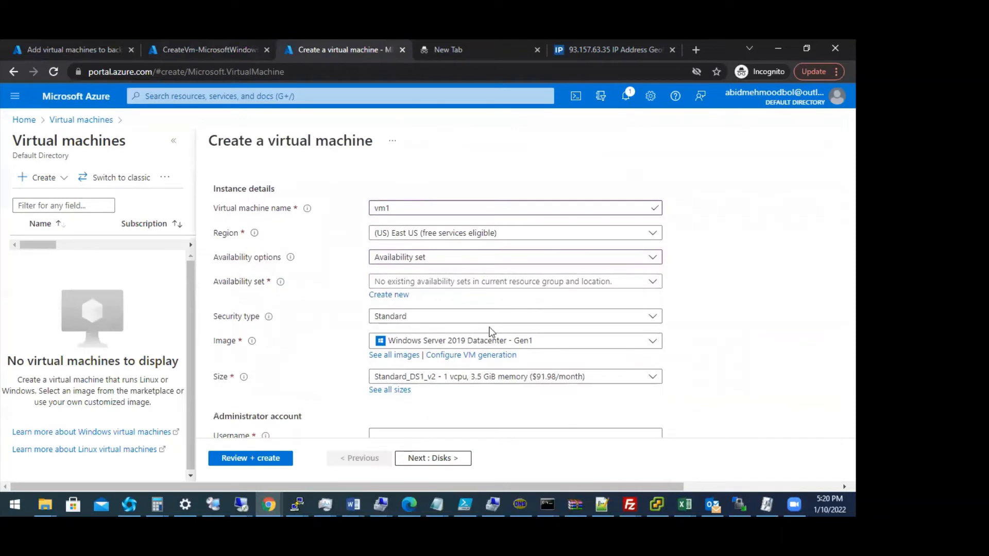
{"action": "left_click", "coordinate": [654, 283]}
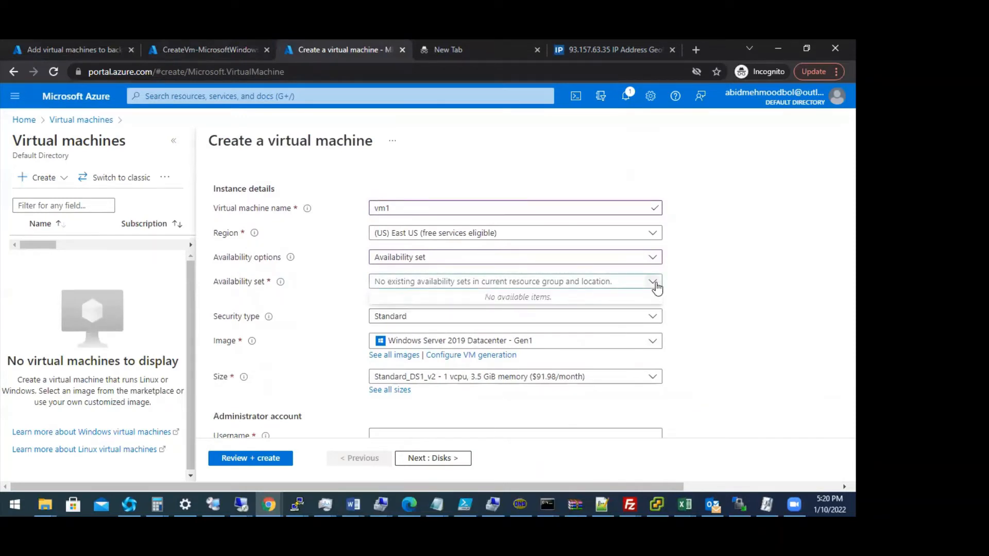
{"action": "left_click", "coordinate": [771, 301]}
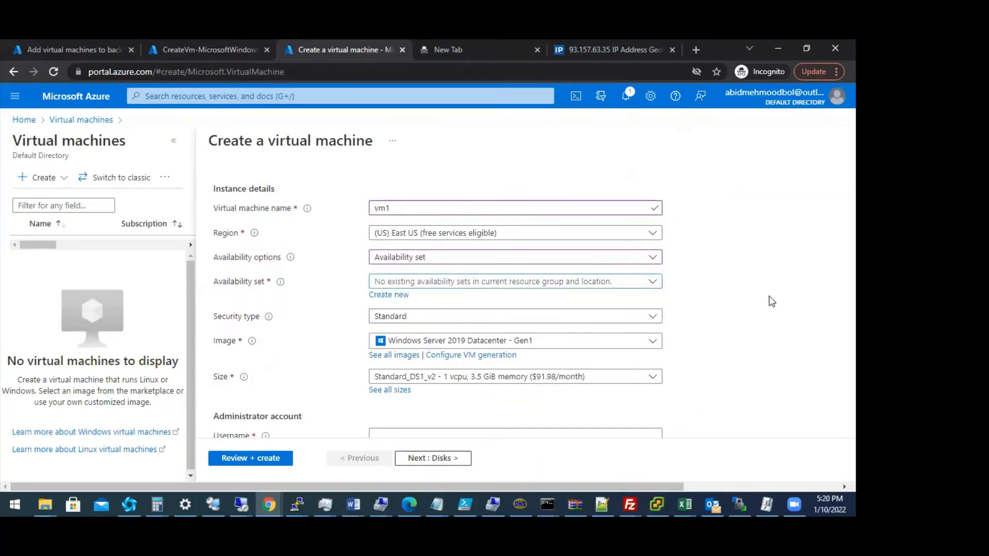
{"action": "left_click", "coordinate": [431, 282]}
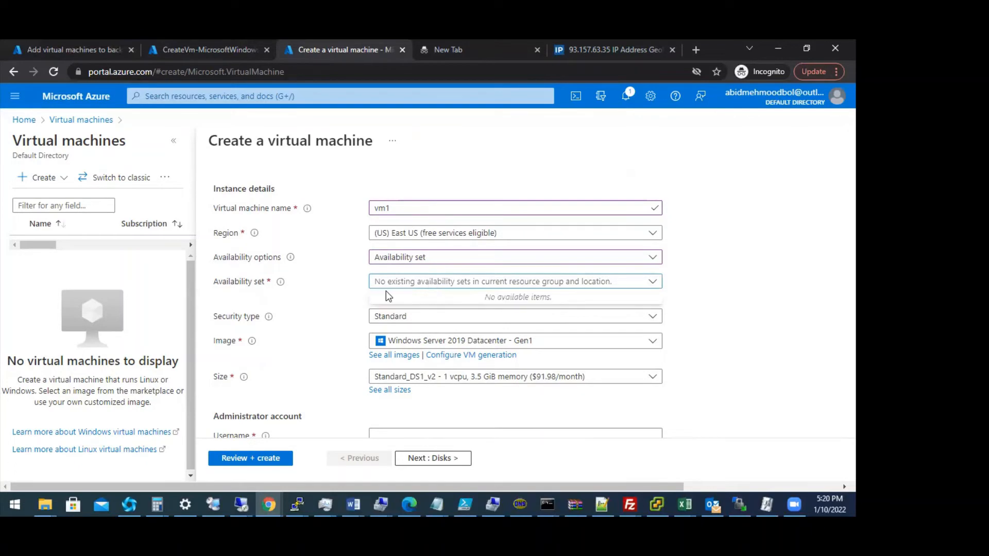
{"action": "left_click", "coordinate": [431, 293]}
{"action": "scroll", "coordinate": [721, 301], "scroll_direction": "up", "scroll_amount": 3}
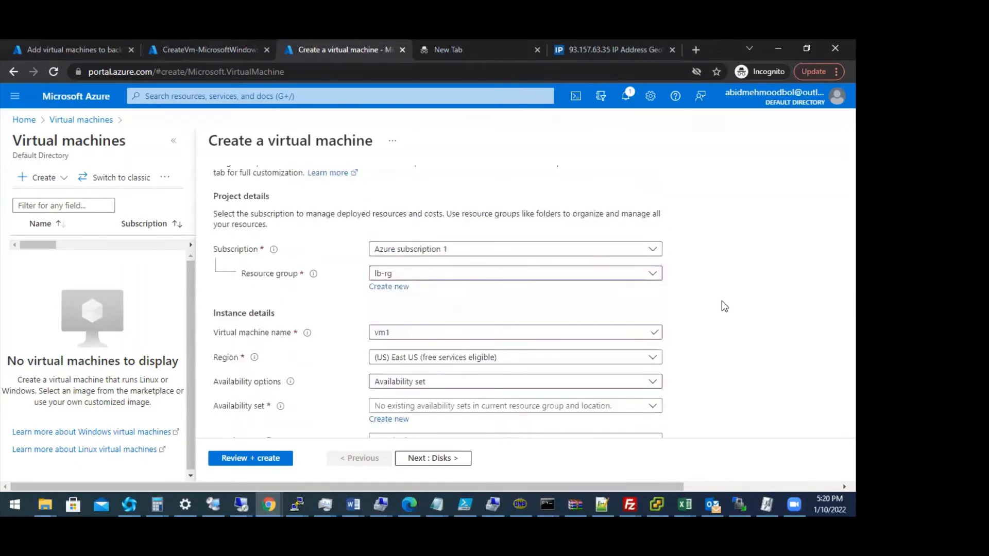
Refresh vm2's deployment status, recheck vm1's availability options and open the vm2 resource.
{"action": "left_click", "coordinate": [201, 49]}
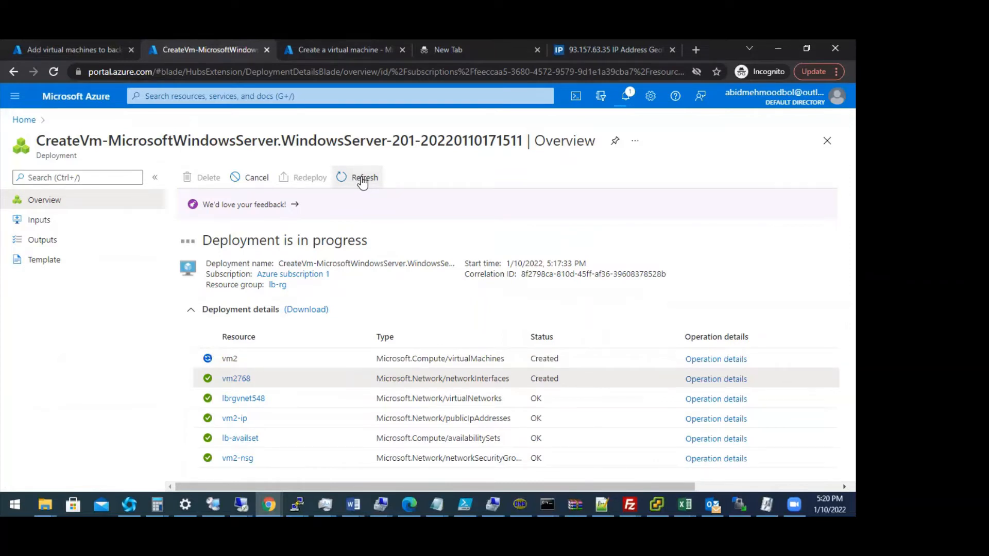
{"action": "left_click", "coordinate": [363, 180]}
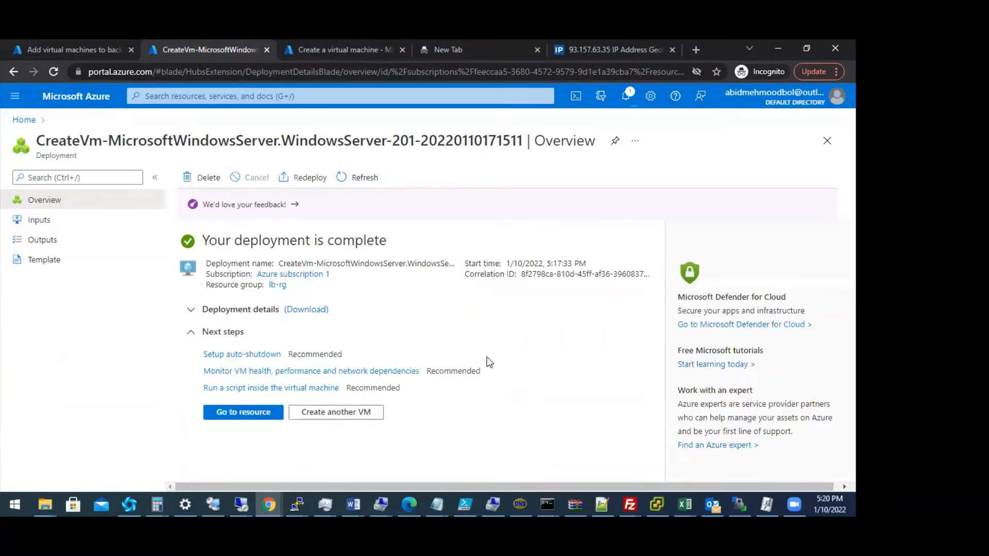
{"action": "left_click", "coordinate": [309, 50]}
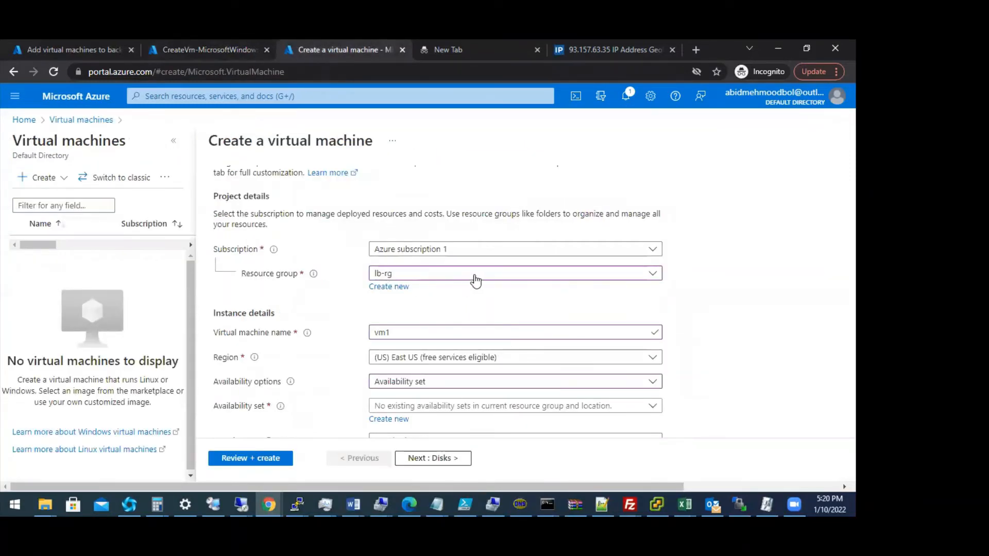
{"action": "left_click", "coordinate": [480, 333]}
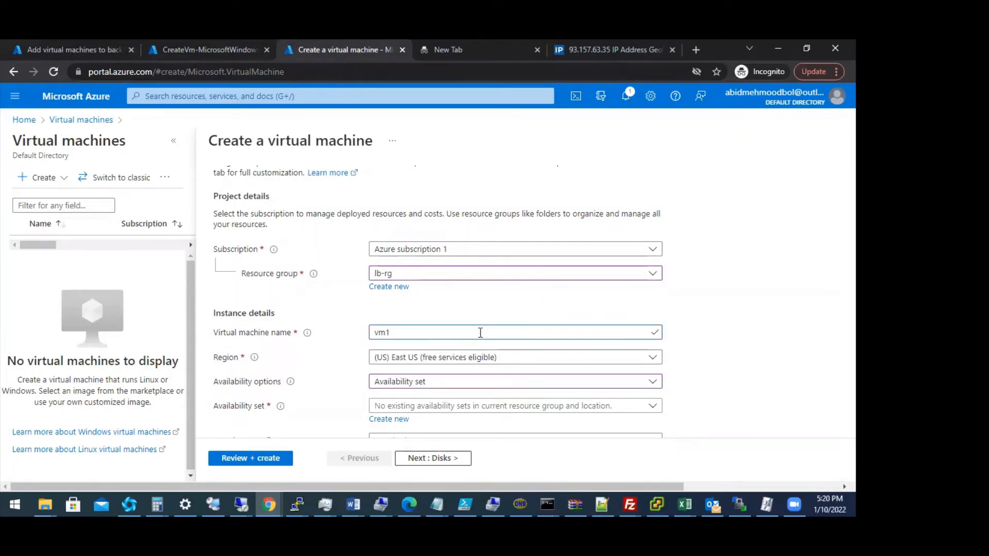
{"action": "left_click", "coordinate": [652, 382]}
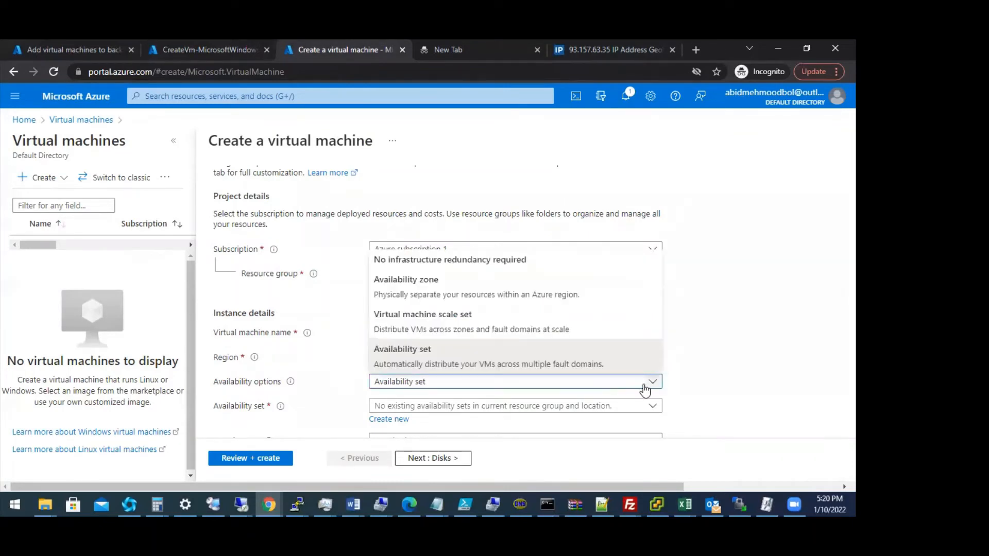
{"action": "left_click", "coordinate": [172, 50]}
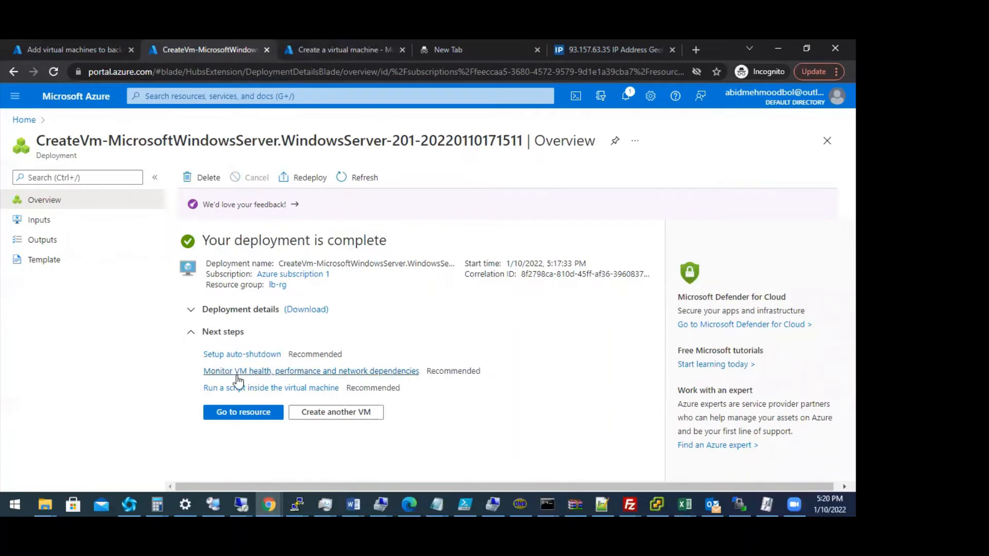
{"action": "left_click", "coordinate": [244, 412]}
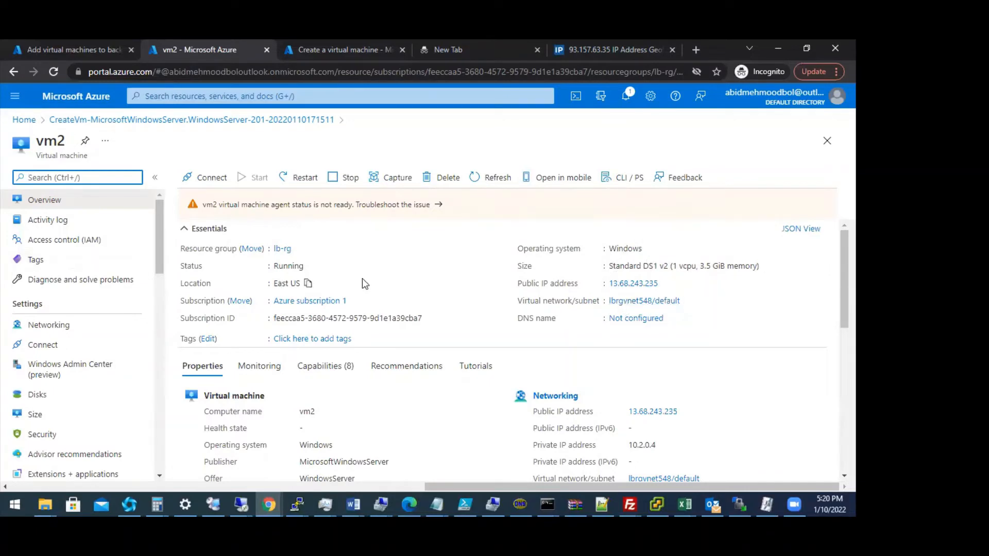
In vm1's form, switch the region to East US 2 and back to East US, and select the availability set lb-availset.
{"action": "left_click", "coordinate": [301, 50]}
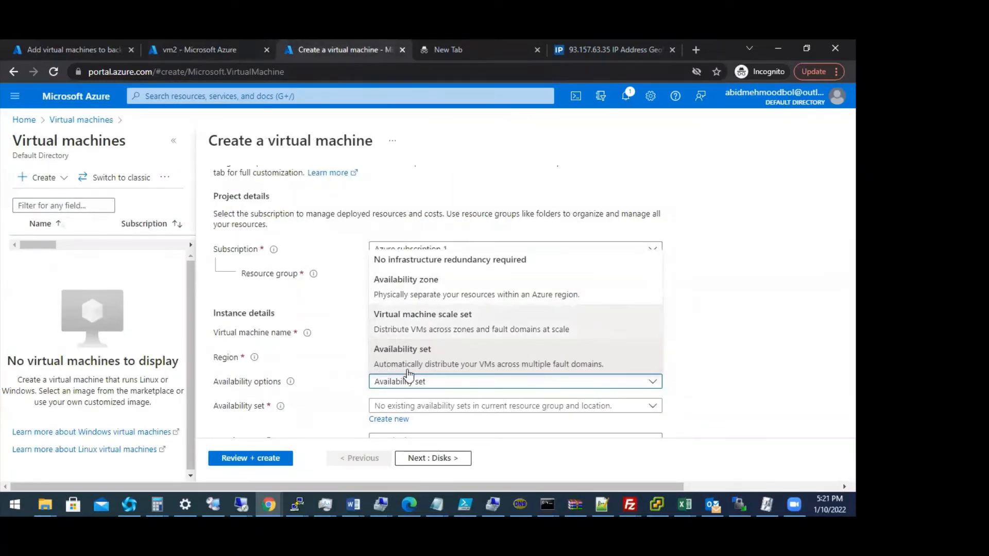
{"action": "left_click", "coordinate": [418, 358]}
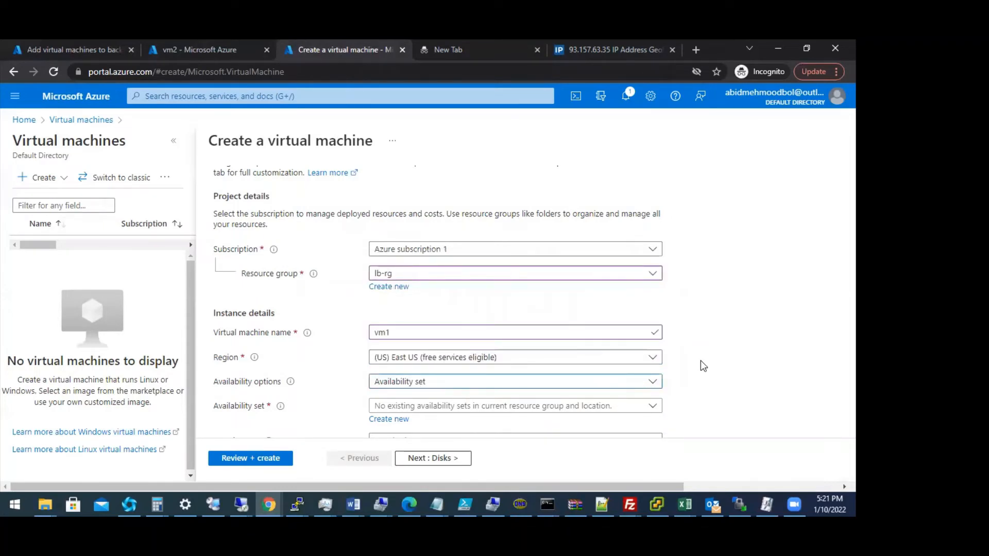
{"action": "left_click", "coordinate": [590, 367]}
{"action": "left_click", "coordinate": [426, 184]}
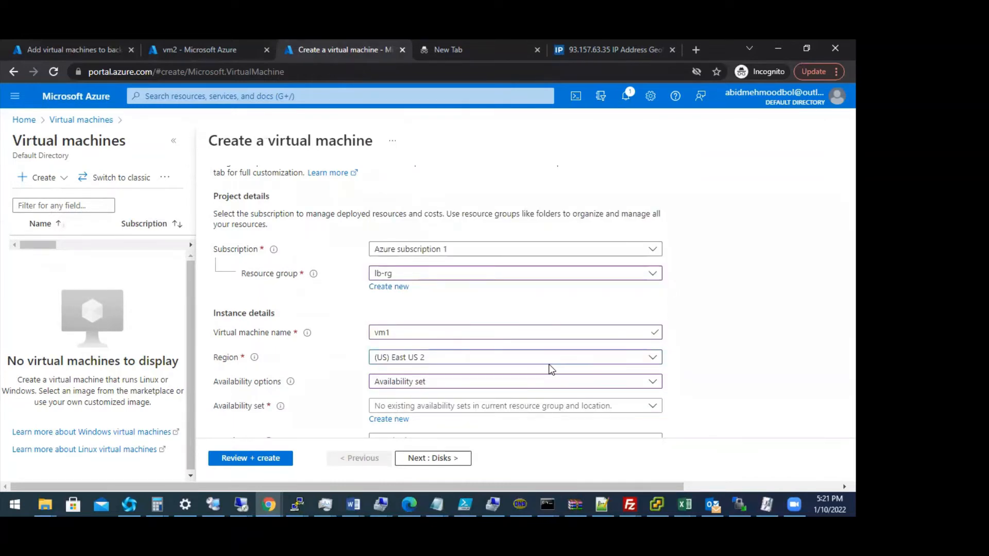
{"action": "left_click", "coordinate": [510, 360]}
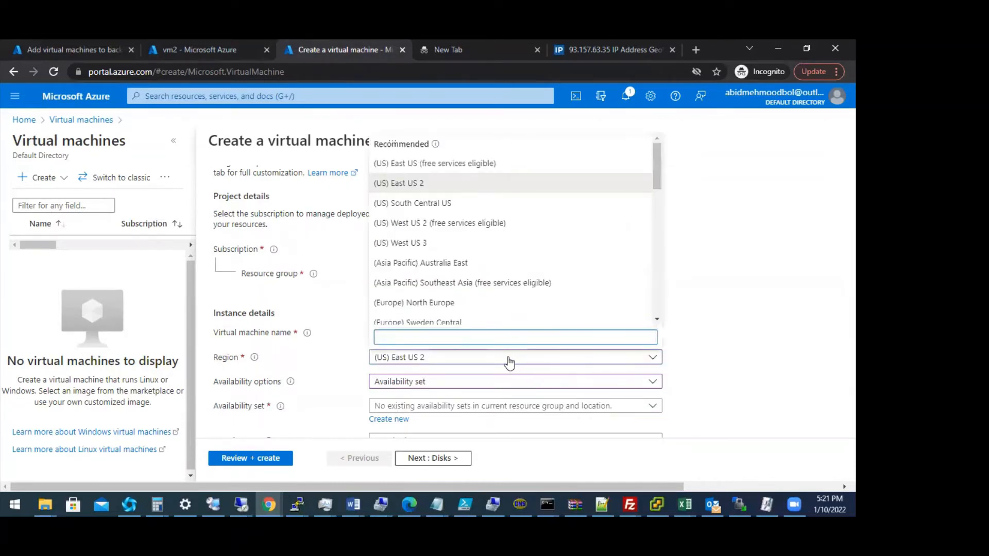
{"action": "left_click", "coordinate": [450, 164]}
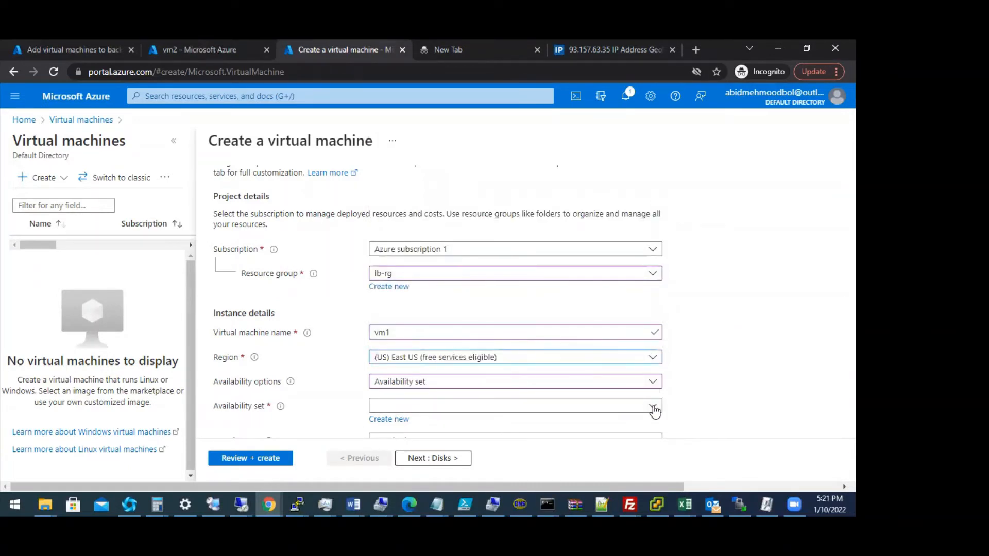
{"action": "left_click", "coordinate": [653, 407]}
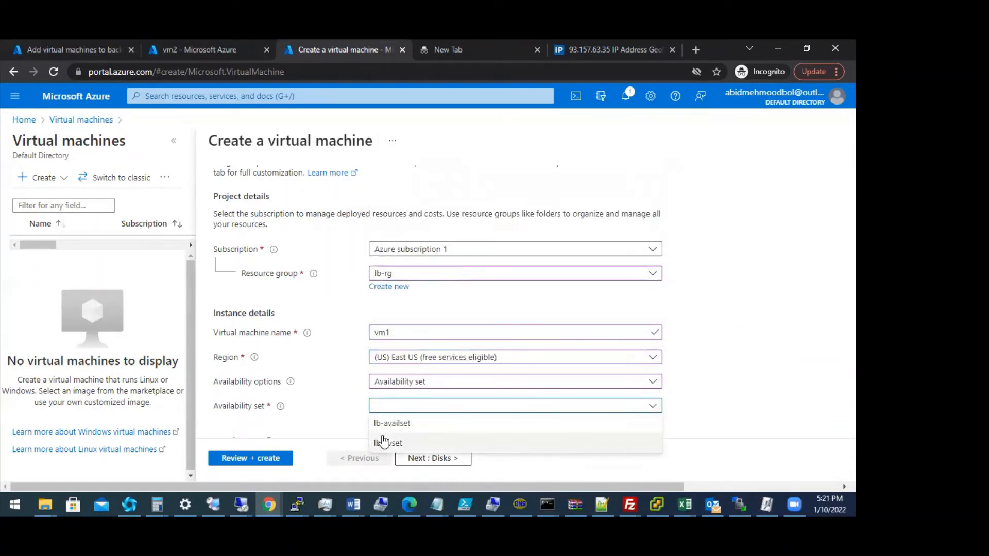
{"action": "left_click", "coordinate": [400, 425]}
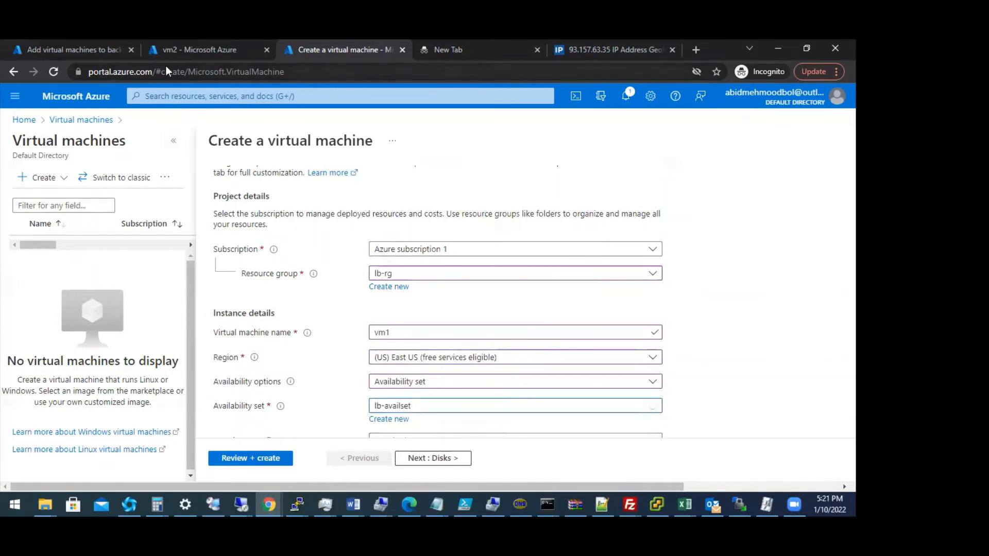
Examine vm2's overview for its location, virtual network, and availability and scaling properties.
{"action": "left_click", "coordinate": [200, 48]}
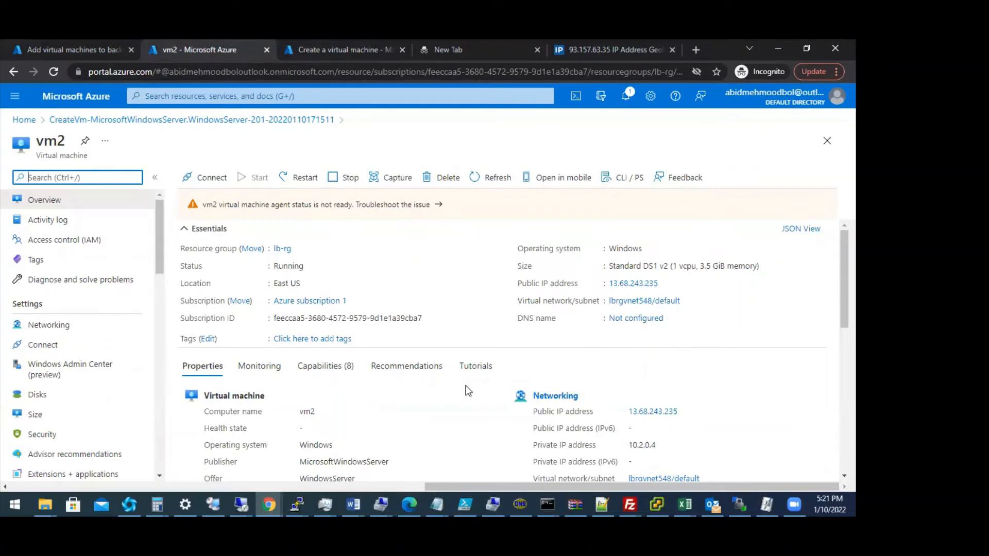
{"action": "scroll", "coordinate": [465, 392], "scroll_direction": "down", "scroll_amount": 6}
{"action": "scroll", "coordinate": [466, 391], "scroll_direction": "up", "scroll_amount": 3}
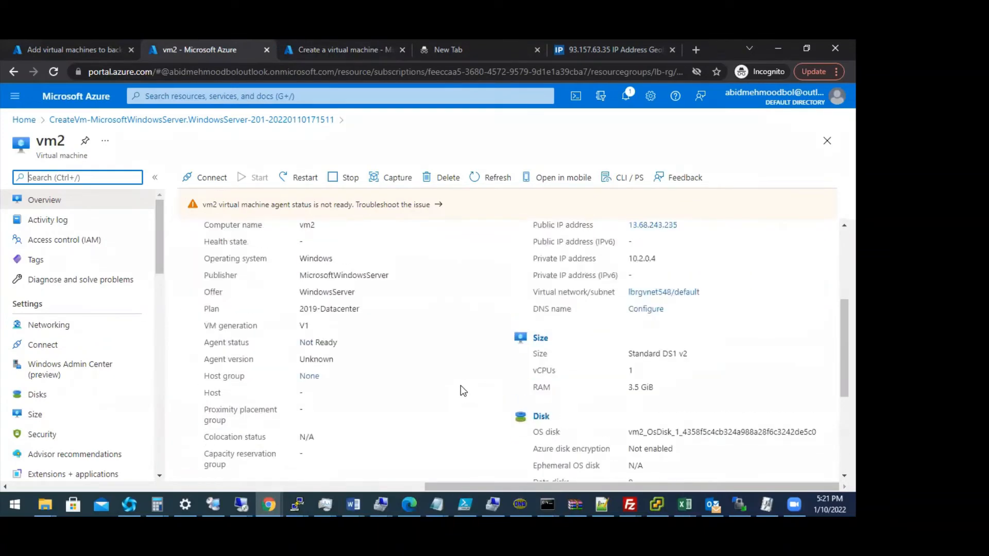
{"action": "scroll", "coordinate": [344, 298], "scroll_direction": "up", "scroll_amount": 1}
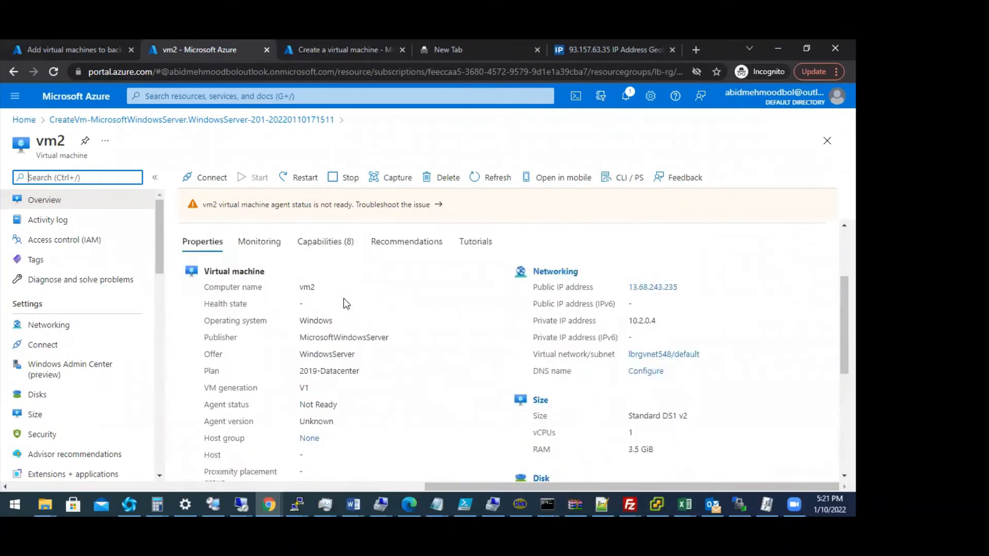
{"action": "scroll", "coordinate": [344, 298], "scroll_direction": "down", "scroll_amount": 5}
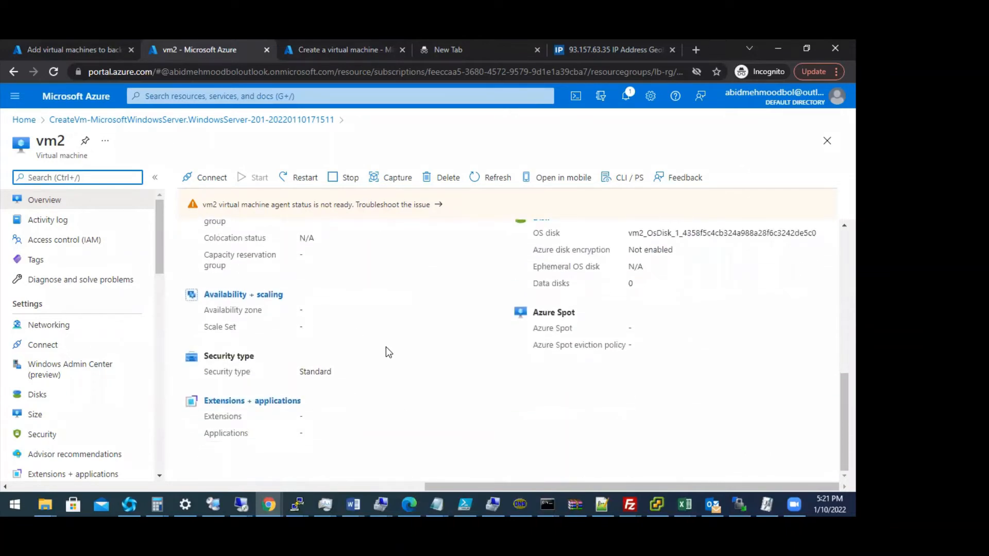
{"action": "scroll", "coordinate": [386, 350], "scroll_direction": "up", "scroll_amount": 4}
{"action": "scroll", "coordinate": [385, 347], "scroll_direction": "up", "scroll_amount": 3}
{"action": "scroll", "coordinate": [385, 347], "scroll_direction": "down", "scroll_amount": 1}
{"action": "scroll", "coordinate": [385, 347], "scroll_direction": "up", "scroll_amount": 1}
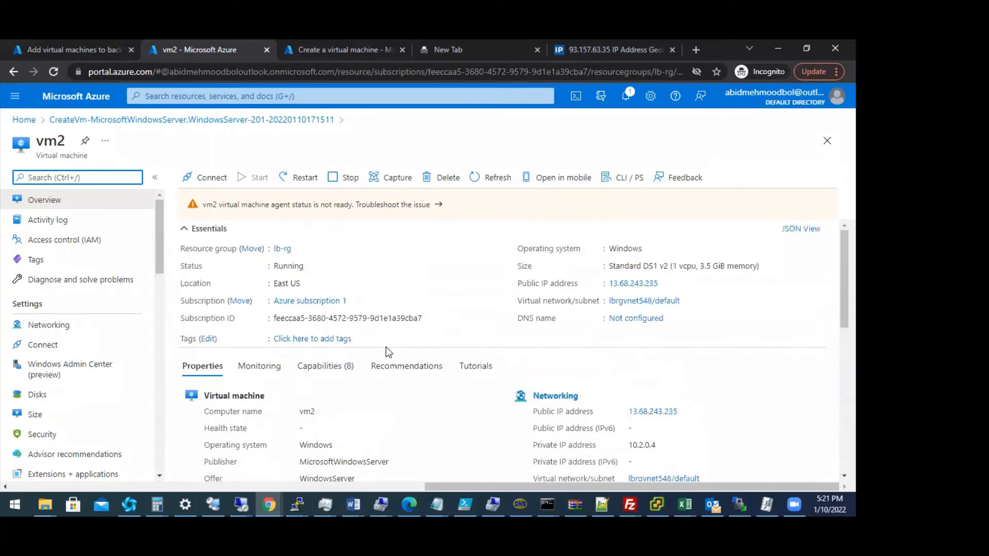
In vm1's creation form, set the administrator username to ohmadmin and enter and confirm the account password.
{"action": "left_click", "coordinate": [312, 48]}
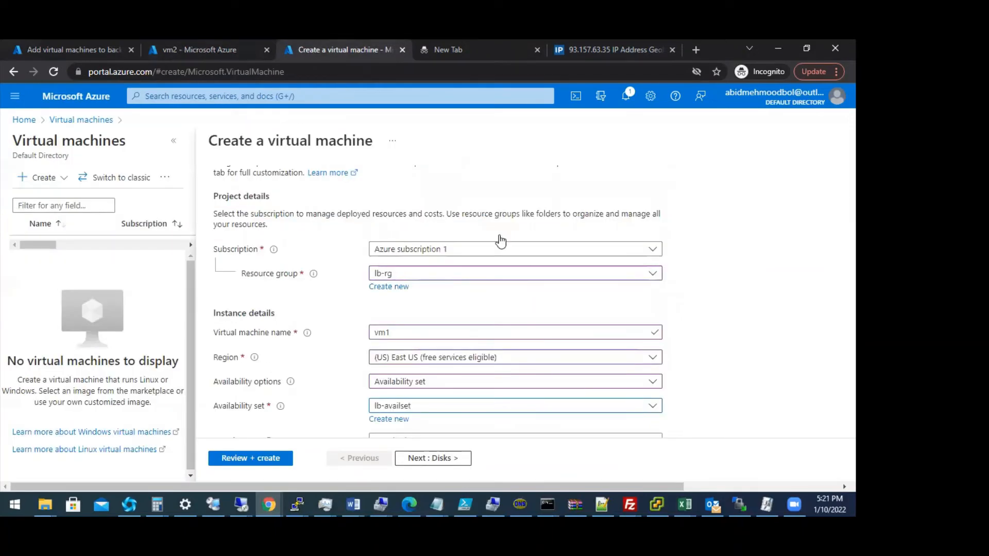
{"action": "scroll", "coordinate": [742, 381], "scroll_direction": "down", "scroll_amount": 4}
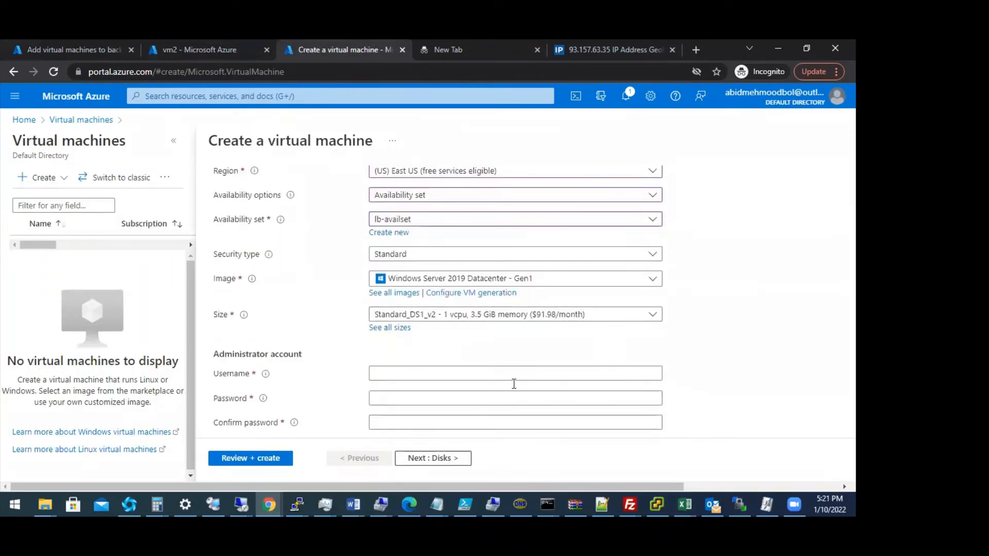
{"action": "left_click", "coordinate": [420, 370]}
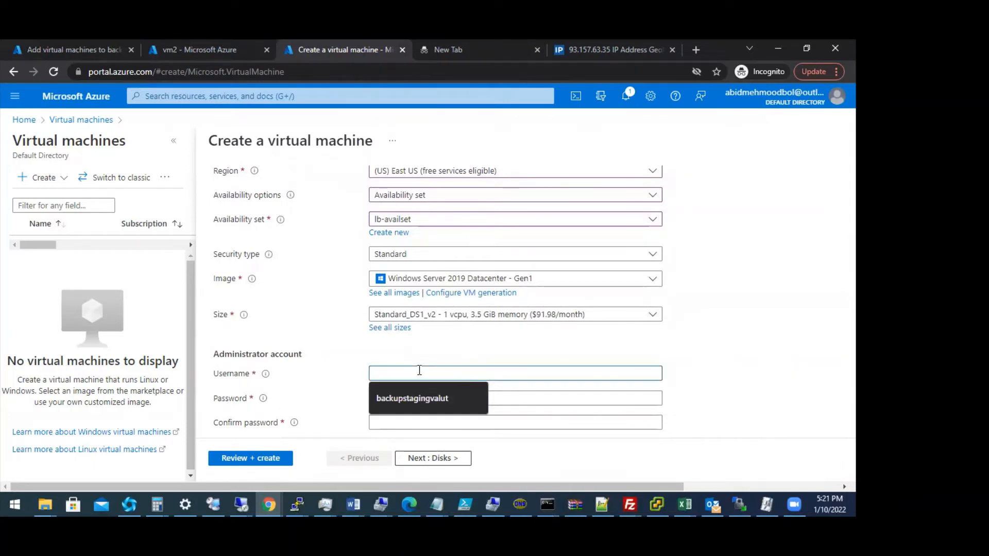
{"action": "type", "text": "a"}
{"action": "key", "text": "BackSpace"}
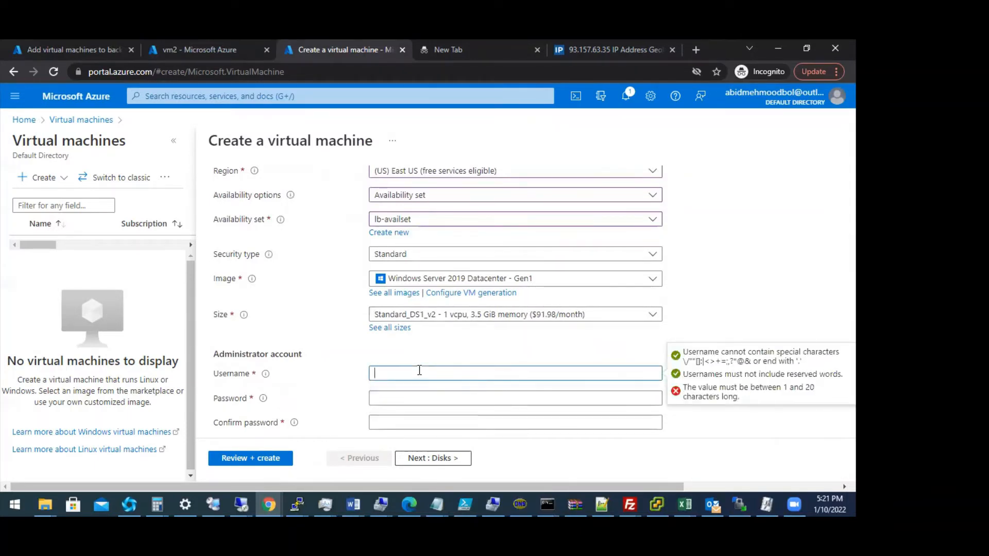
{"action": "type", "text": "ohmadmin"}
{"action": "key", "text": "Tab"}
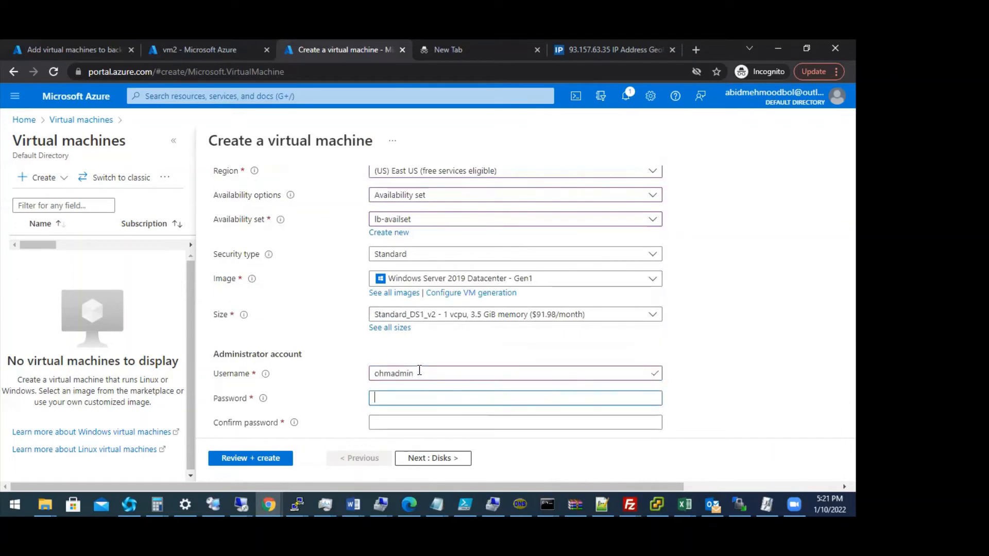
{"action": "type", "text": "••••••••••••"}
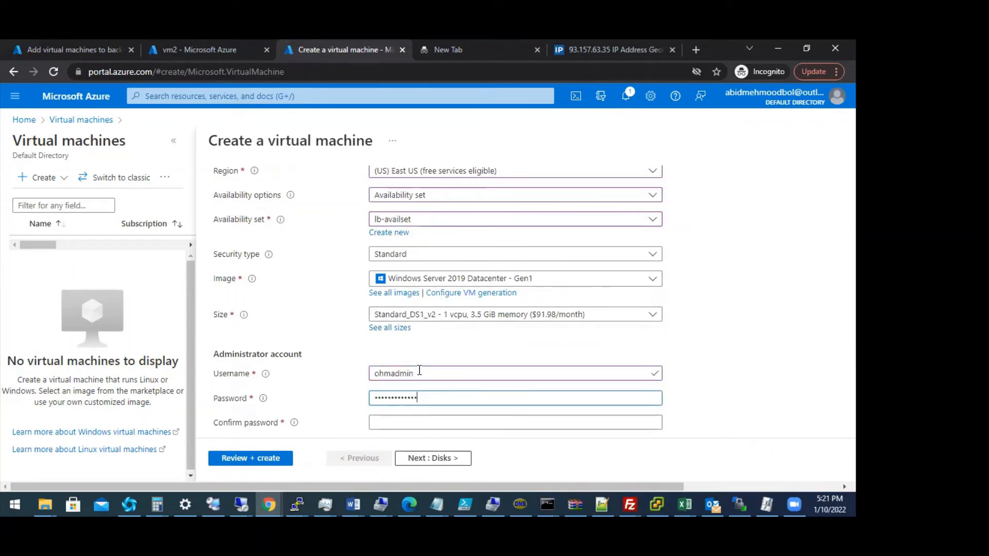
{"action": "key", "text": "Tab"}
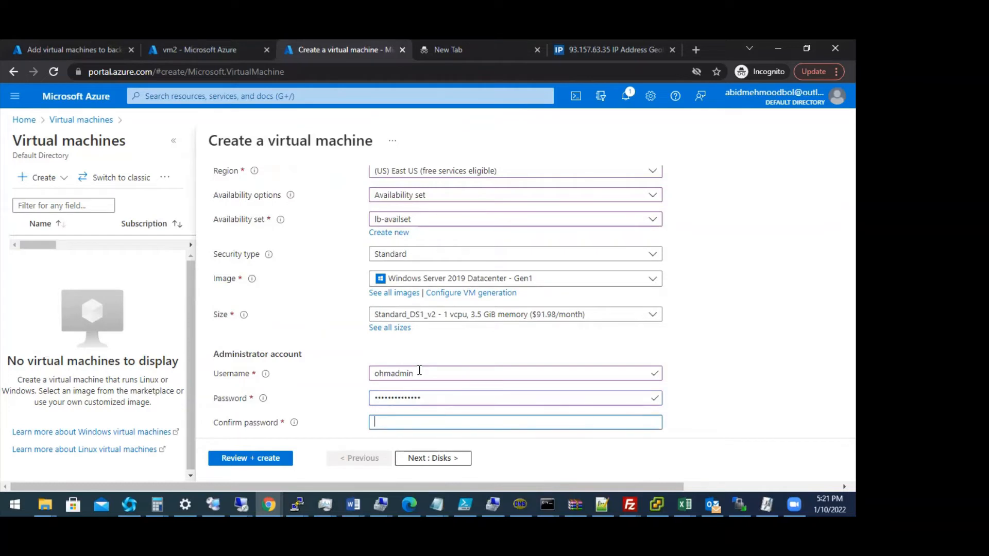
{"action": "type", "text": "••••••••••••"}
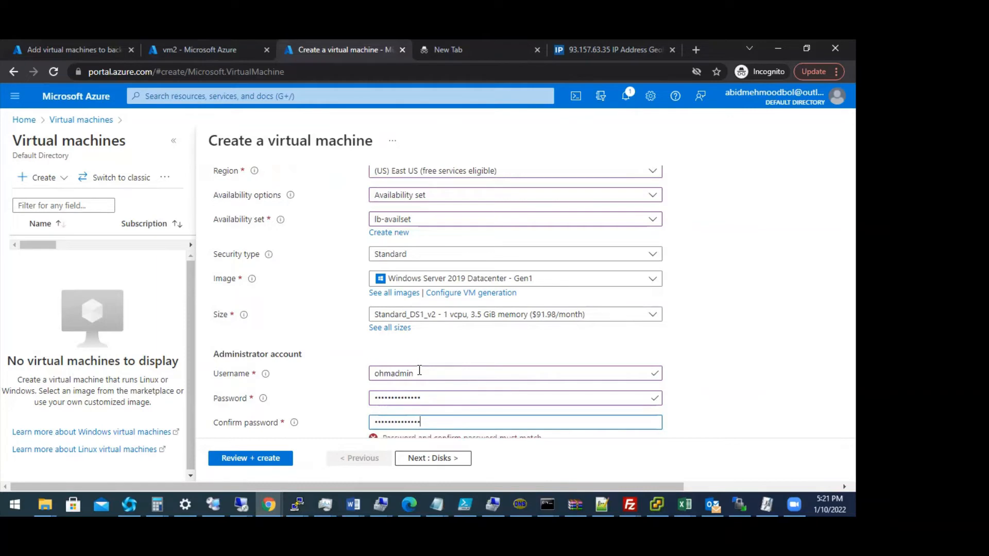
Browse the VM sizes available for vm1, sorting by RAM and expanding D-Series v5, and return to the form without choosing another size.
{"action": "scroll", "coordinate": [713, 388], "scroll_direction": "down", "scroll_amount": 4}
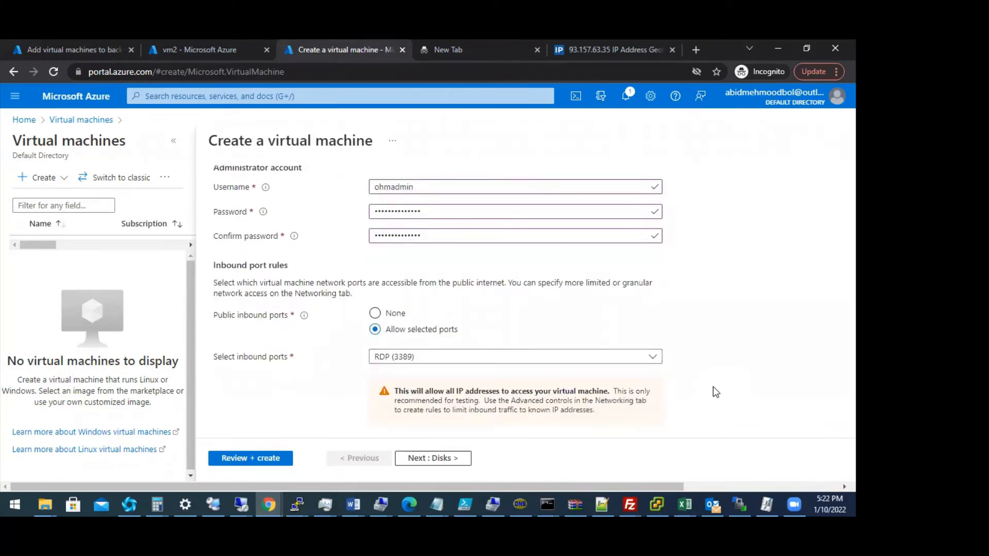
{"action": "scroll", "coordinate": [713, 389], "scroll_direction": "up", "scroll_amount": 2}
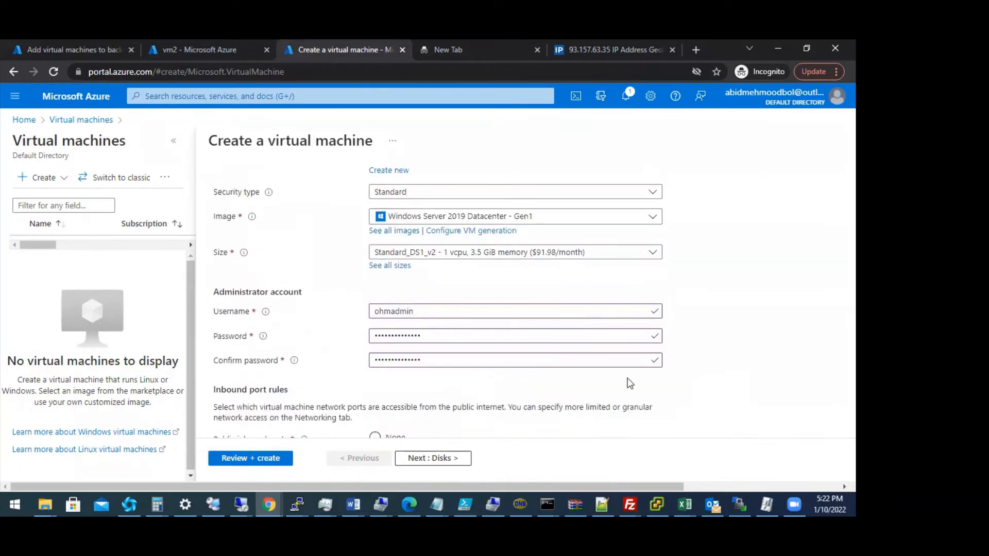
{"action": "left_click", "coordinate": [398, 265]}
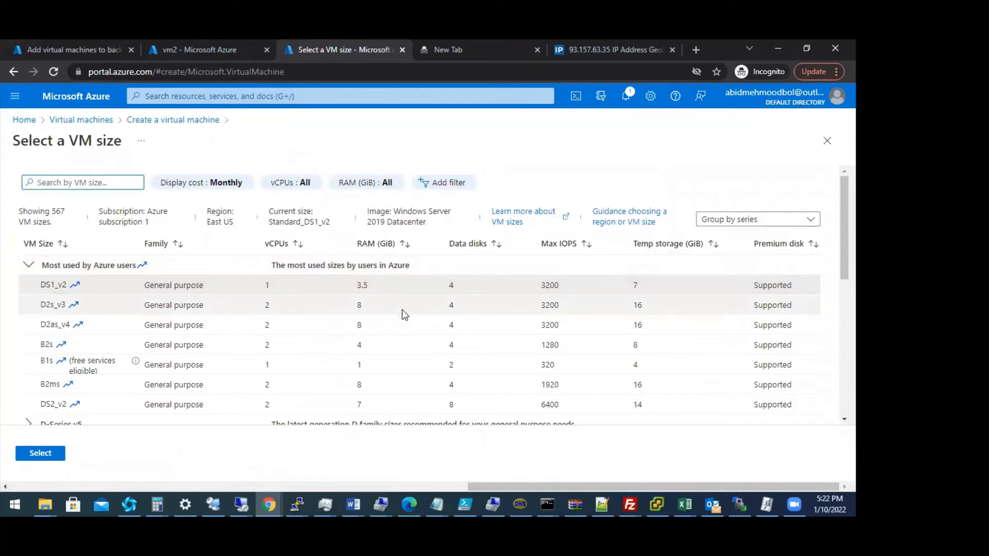
{"action": "left_click", "coordinate": [404, 245]}
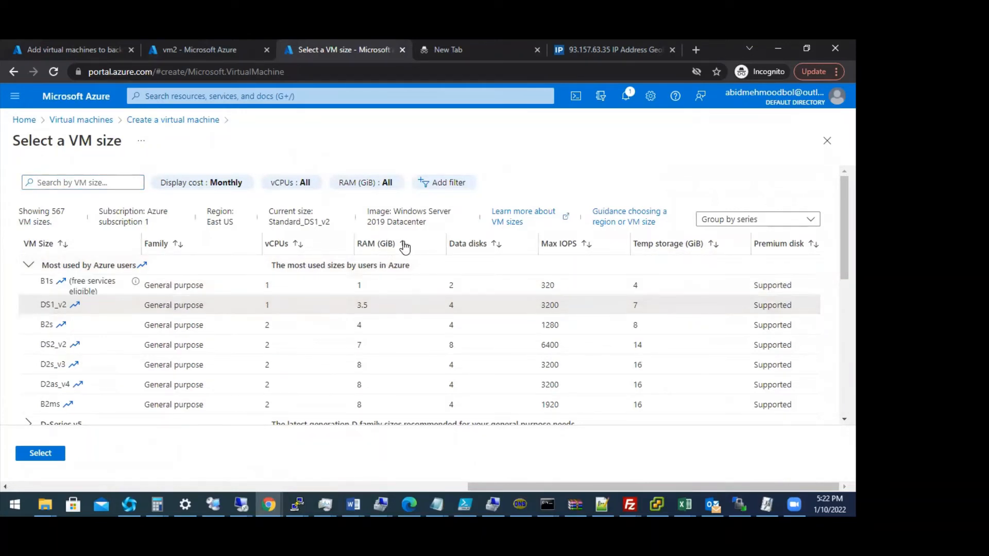
{"action": "left_click", "coordinate": [403, 246]}
{"action": "left_click", "coordinate": [404, 245]}
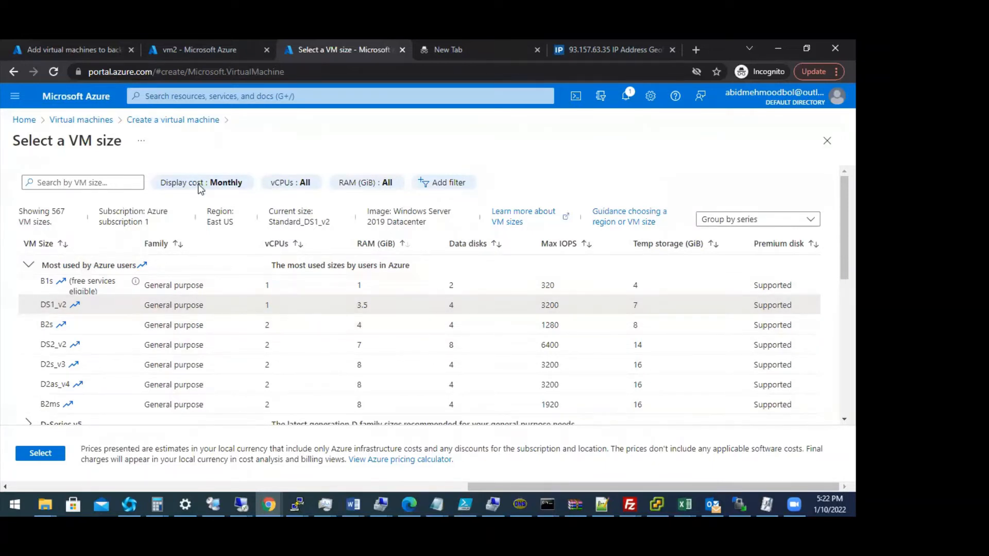
{"action": "scroll", "coordinate": [228, 341], "scroll_direction": "down", "scroll_amount": 3}
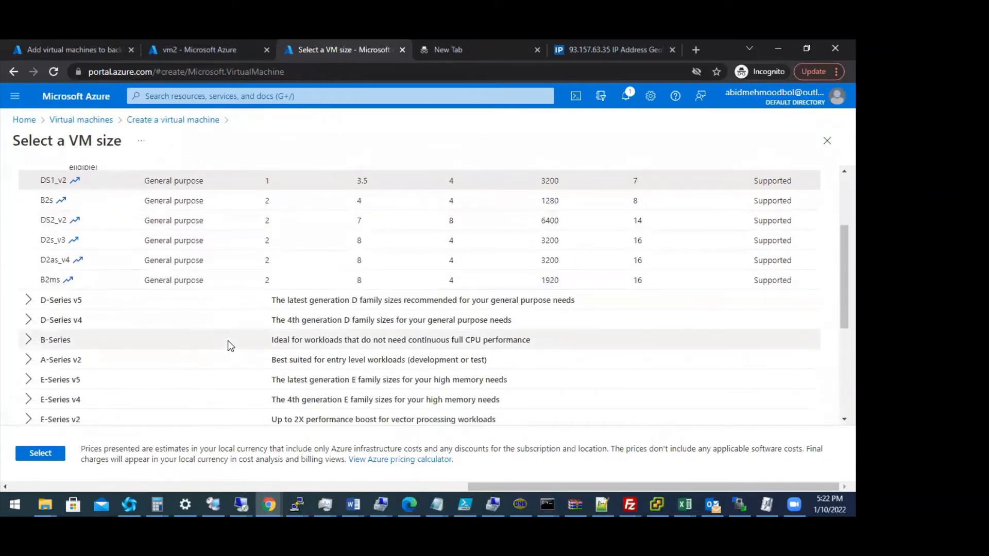
{"action": "left_click", "coordinate": [28, 301]}
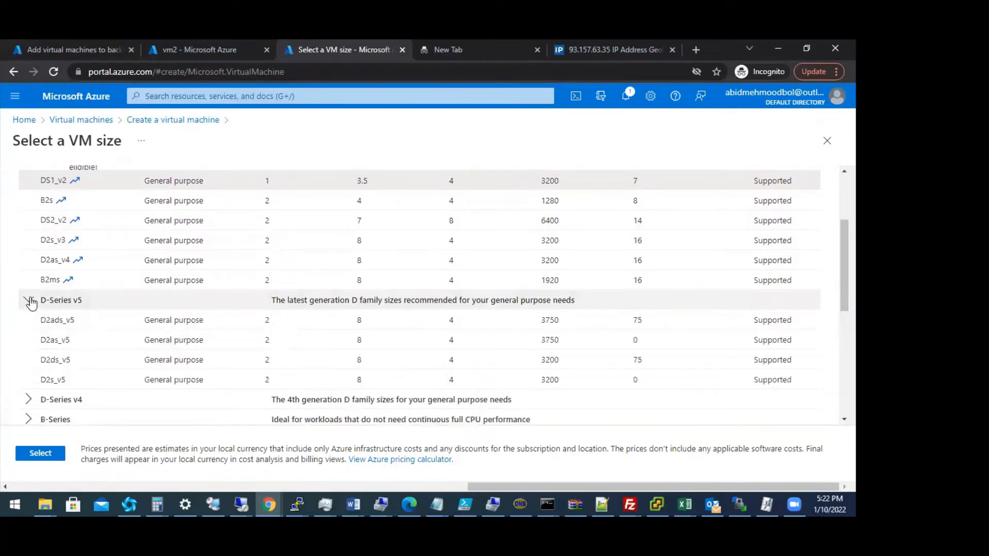
{"action": "scroll", "coordinate": [321, 339], "scroll_direction": "up", "scroll_amount": 3}
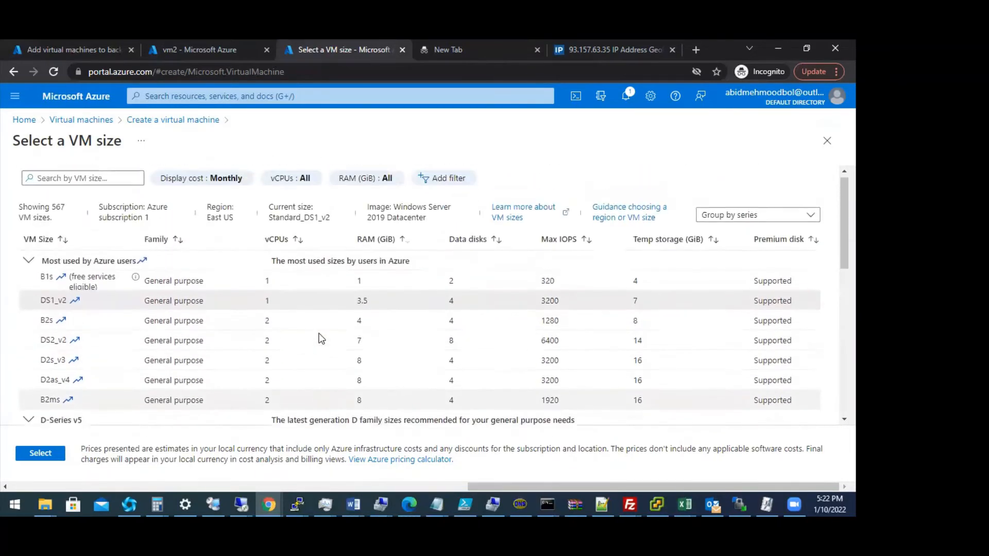
{"action": "left_click", "coordinate": [167, 119]}
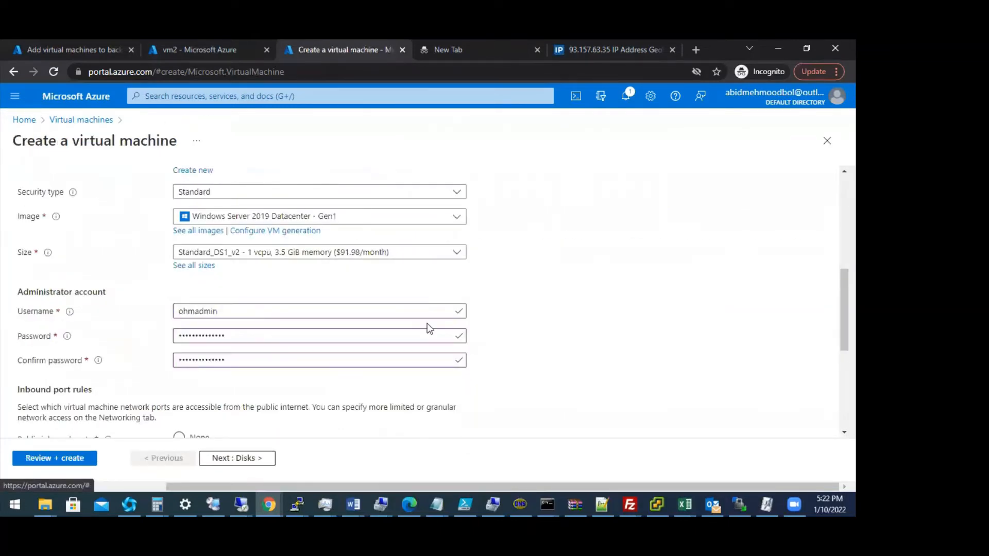
Add HTTP (80) and HTTPS (443) to vm1's allowed inbound ports and submit the configuration for review.
{"action": "scroll", "coordinate": [425, 361], "scroll_direction": "down", "scroll_amount": 5}
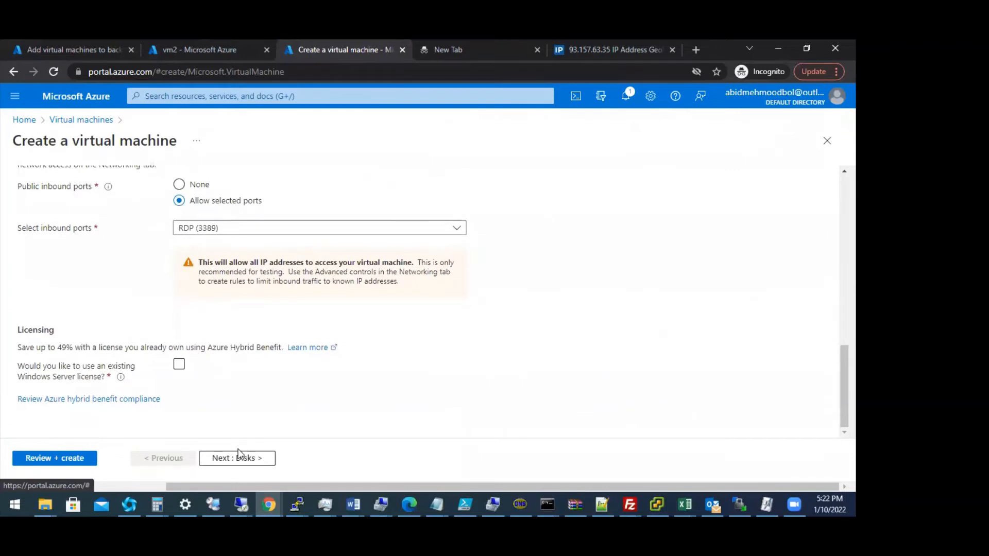
{"action": "left_click", "coordinate": [456, 229]}
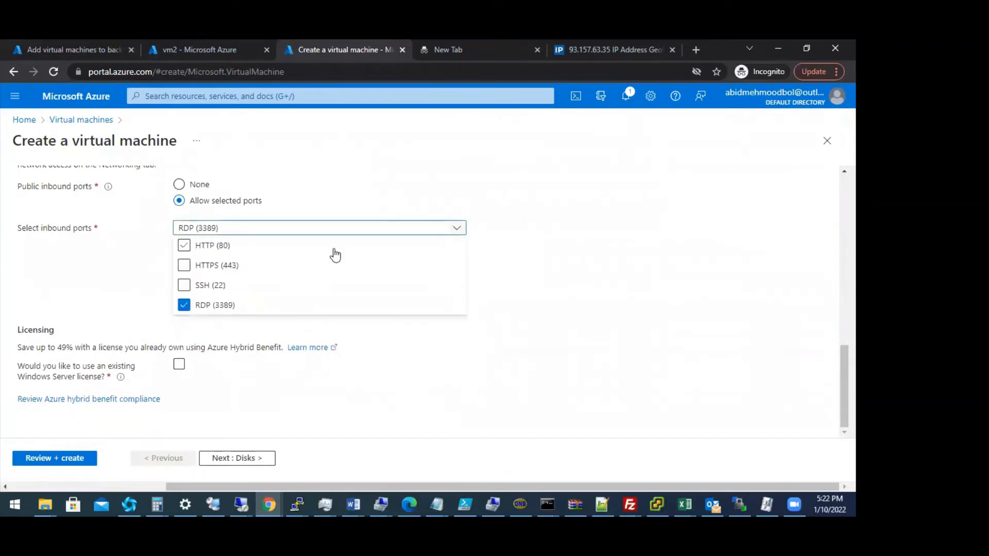
{"action": "left_click", "coordinate": [184, 246]}
{"action": "left_click", "coordinate": [185, 266]}
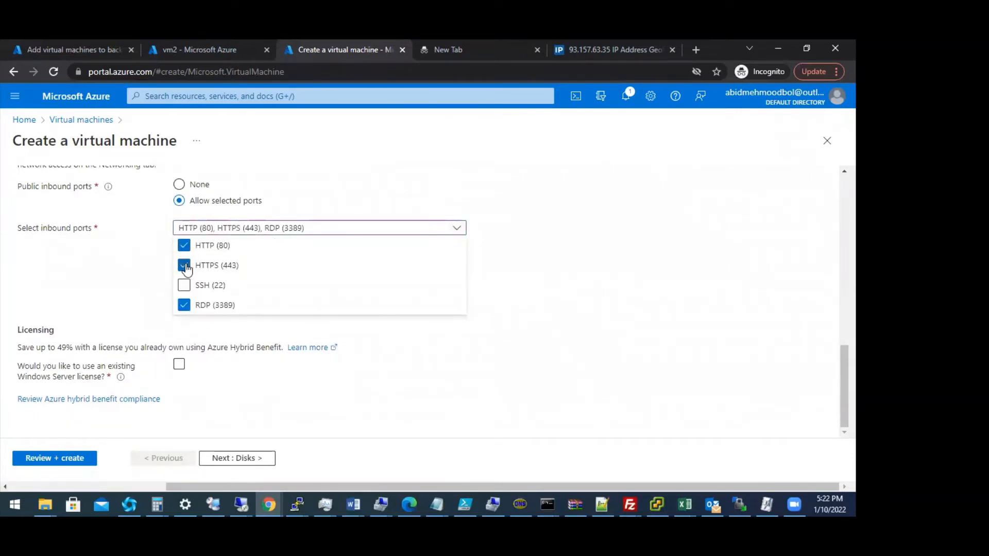
{"action": "left_click", "coordinate": [577, 283]}
{"action": "scroll", "coordinate": [577, 282], "scroll_direction": "up", "scroll_amount": 7}
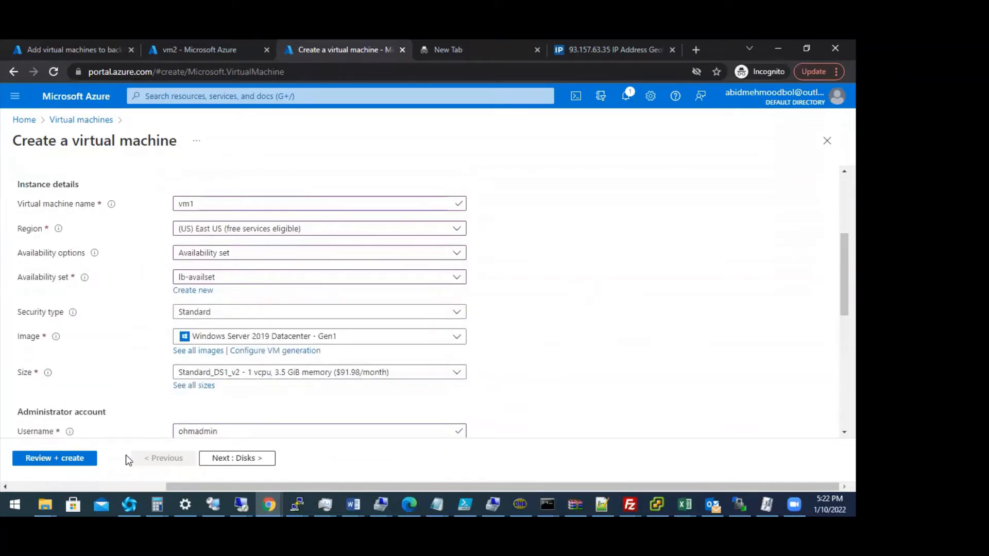
{"action": "left_click", "coordinate": [77, 457]}
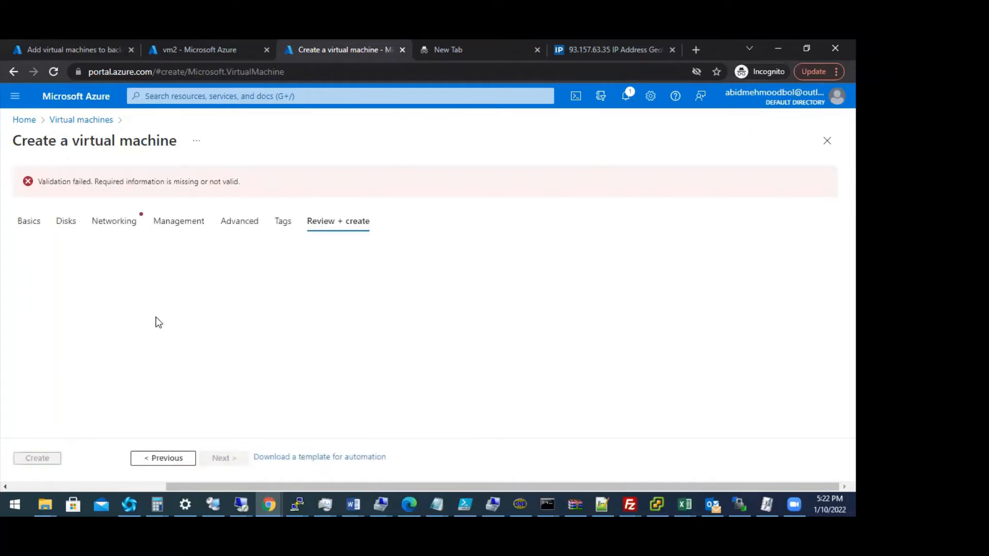
Set the virtual machine's virtual network to lbrgvnet548, then validate the configuration and create the machine.
{"action": "left_click", "coordinate": [127, 221]}
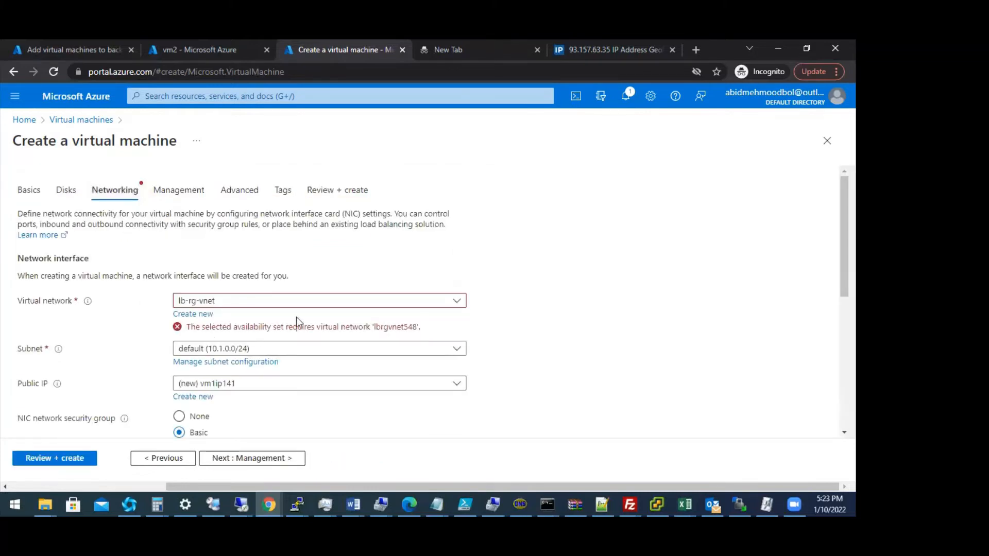
{"action": "left_click", "coordinate": [456, 304]}
{"action": "left_click", "coordinate": [456, 303]}
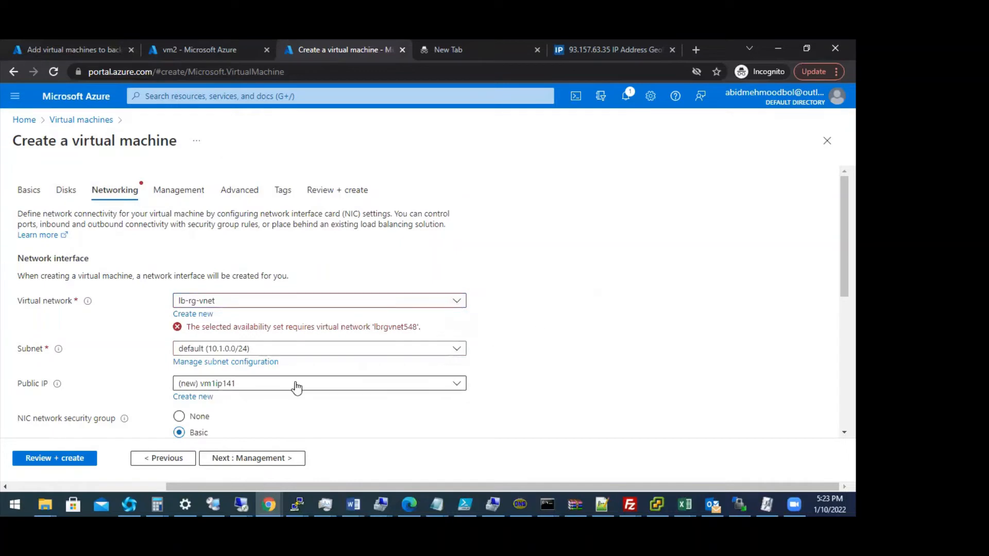
{"action": "scroll", "coordinate": [298, 391], "scroll_direction": "down", "scroll_amount": 1}
{"action": "scroll", "coordinate": [300, 396], "scroll_direction": "down", "scroll_amount": 1}
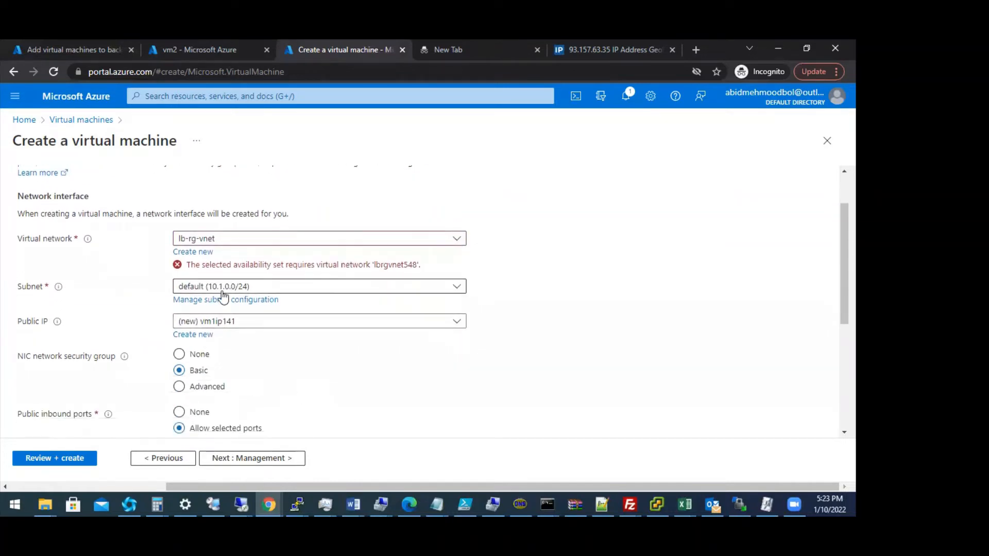
{"action": "left_click", "coordinate": [453, 240]}
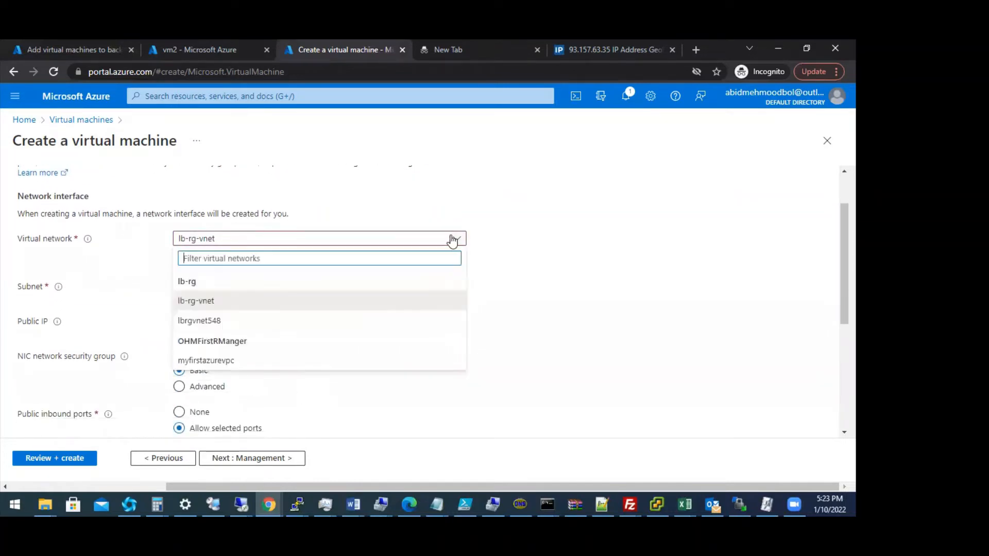
{"action": "left_click", "coordinate": [212, 321]}
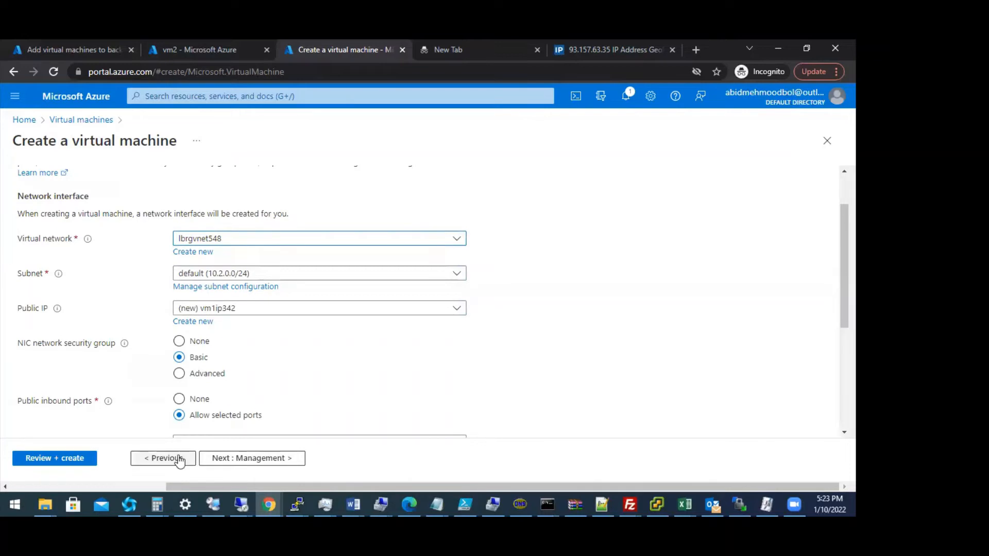
{"action": "left_click", "coordinate": [66, 461]}
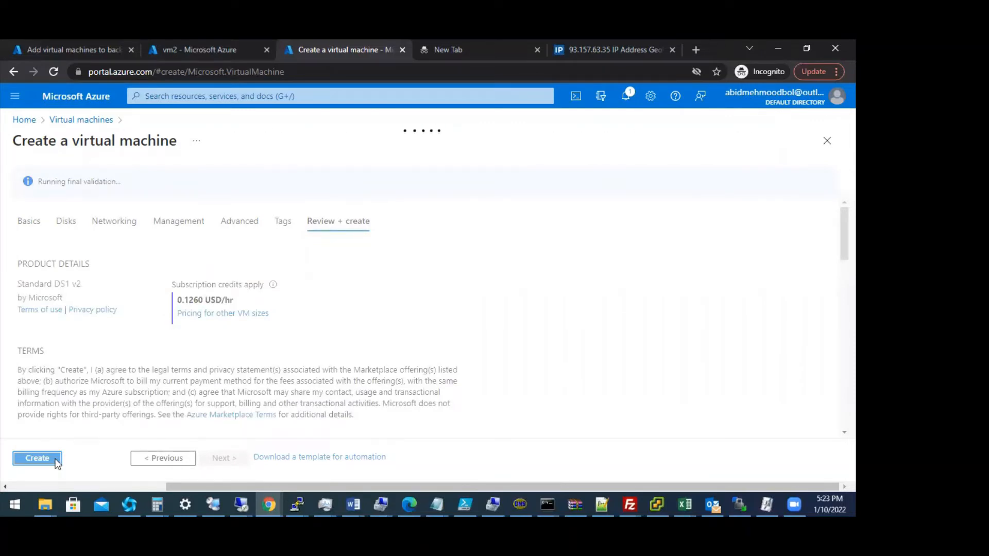
{"action": "left_click", "coordinate": [37, 459]}
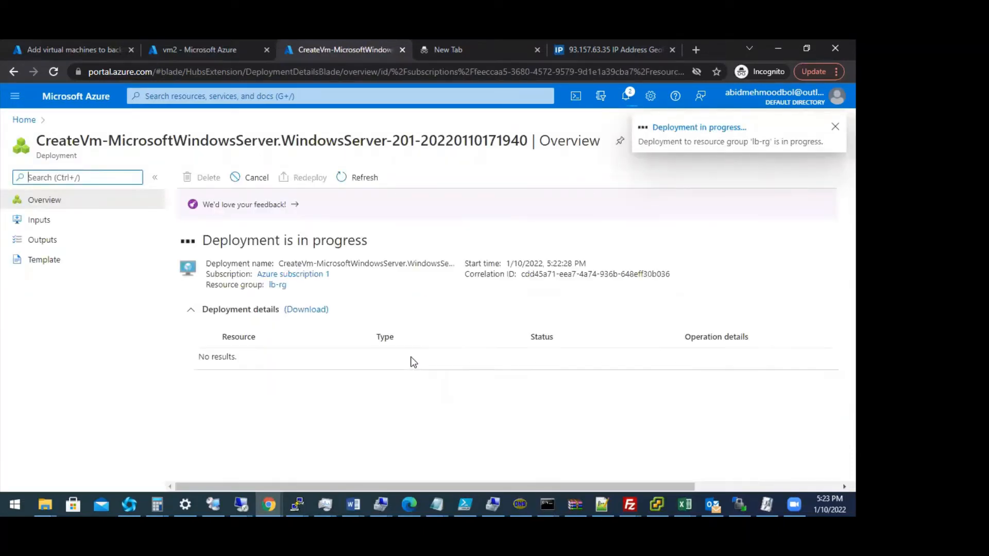
Check which virtual machines can be attached to the load balancer's backend pool without adding any.
{"action": "left_click", "coordinate": [47, 48]}
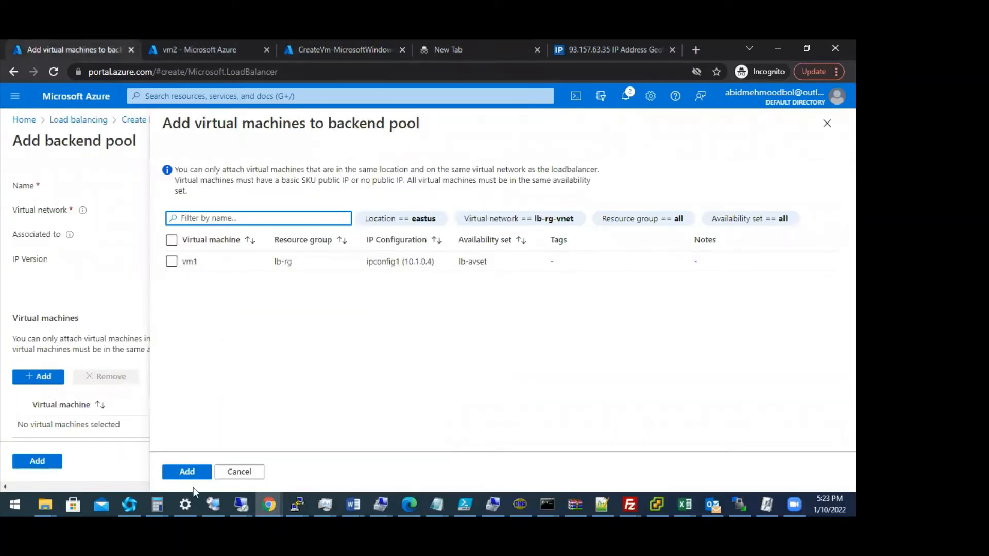
{"action": "left_click", "coordinate": [239, 472]}
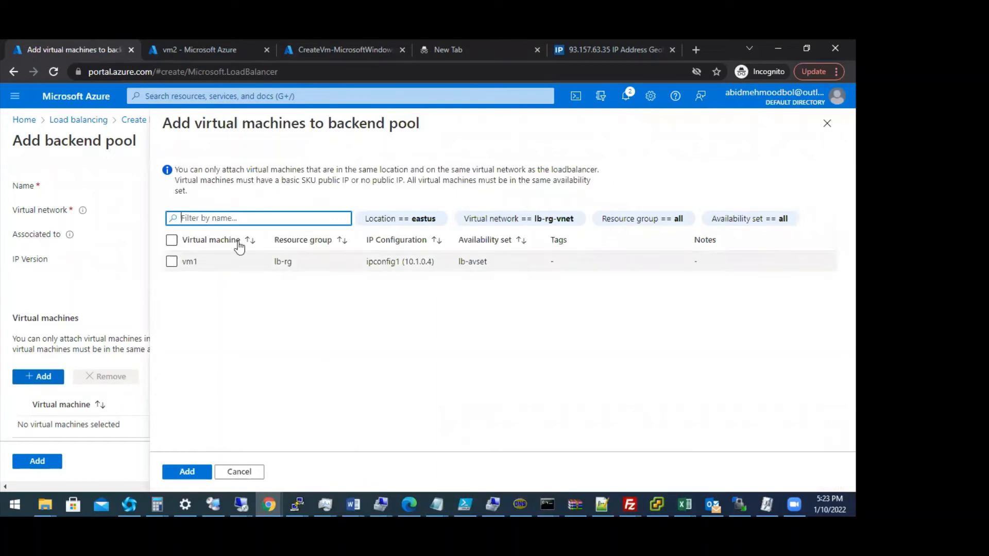
{"action": "left_click", "coordinate": [240, 472]}
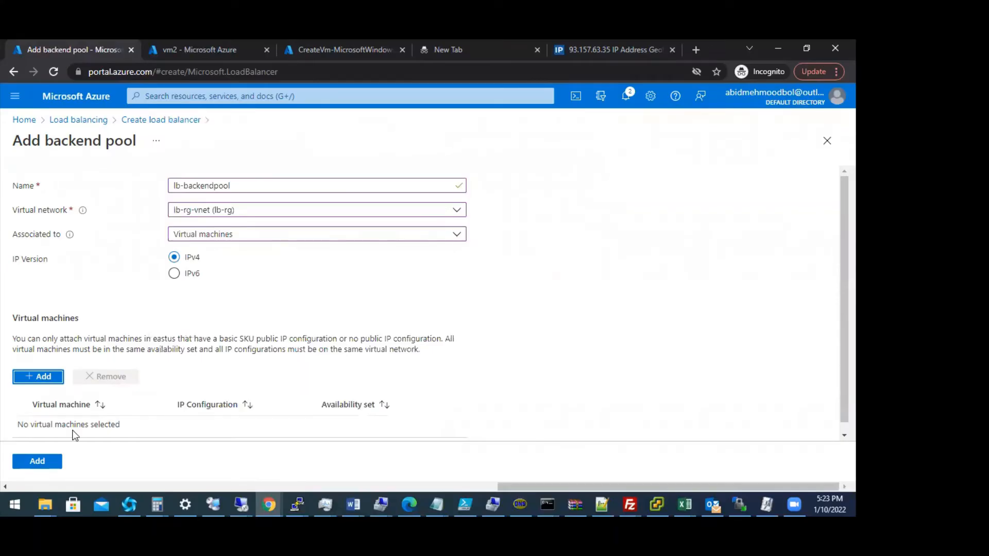
{"action": "left_click", "coordinate": [39, 378]}
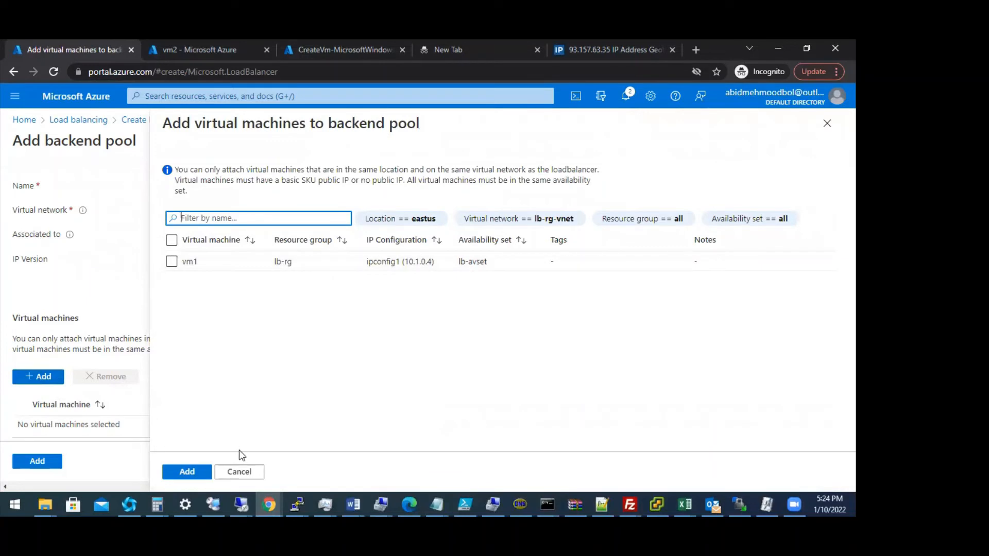
{"action": "left_click", "coordinate": [239, 472]}
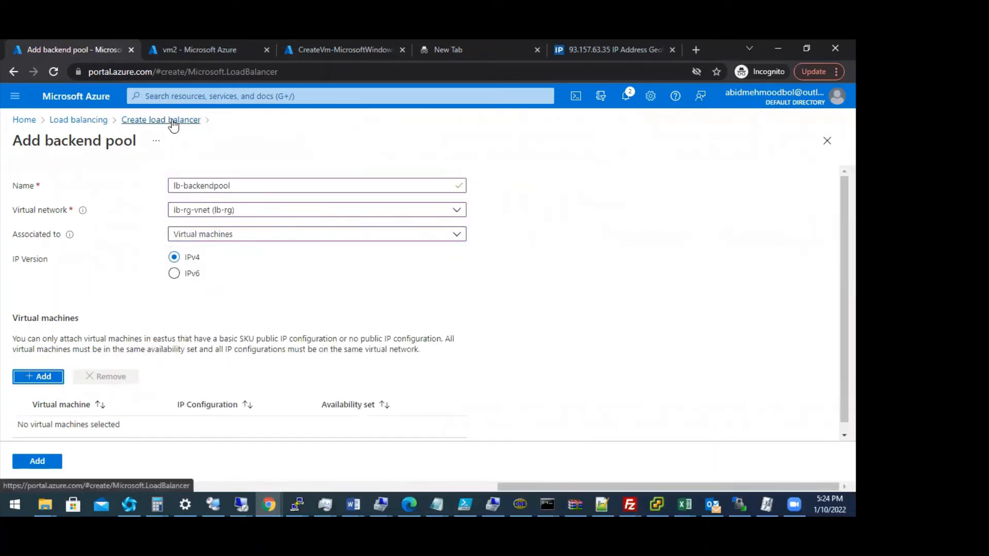
Discard the current load balancer draft to start a new one, and check the virtual machine deployment's progress.
{"action": "left_click", "coordinate": [173, 124]}
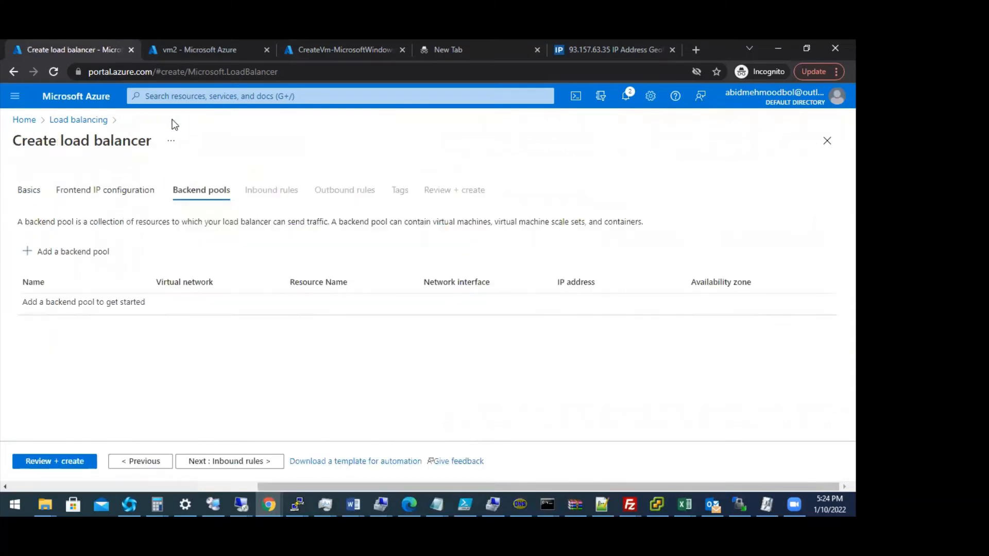
{"action": "left_click", "coordinate": [57, 462]}
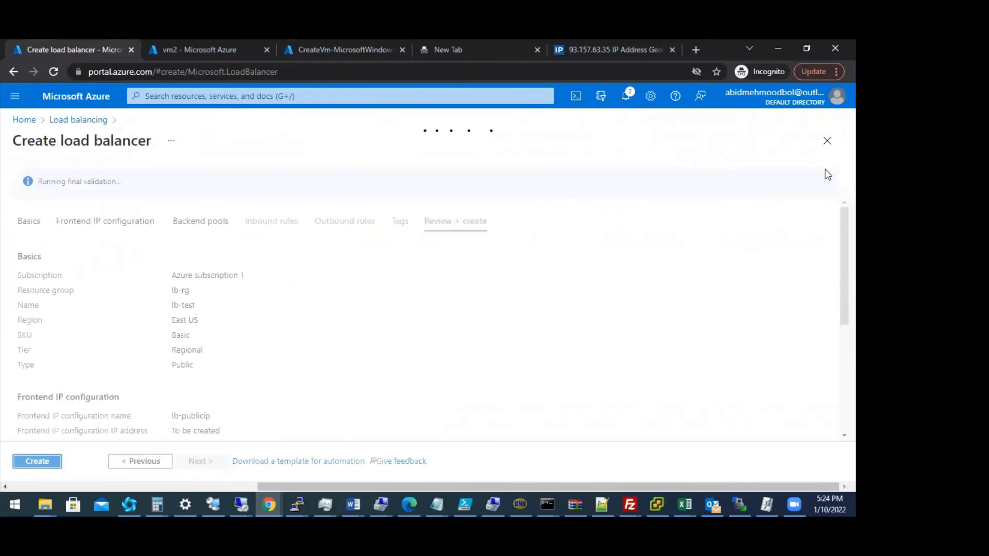
{"action": "left_click", "coordinate": [827, 142]}
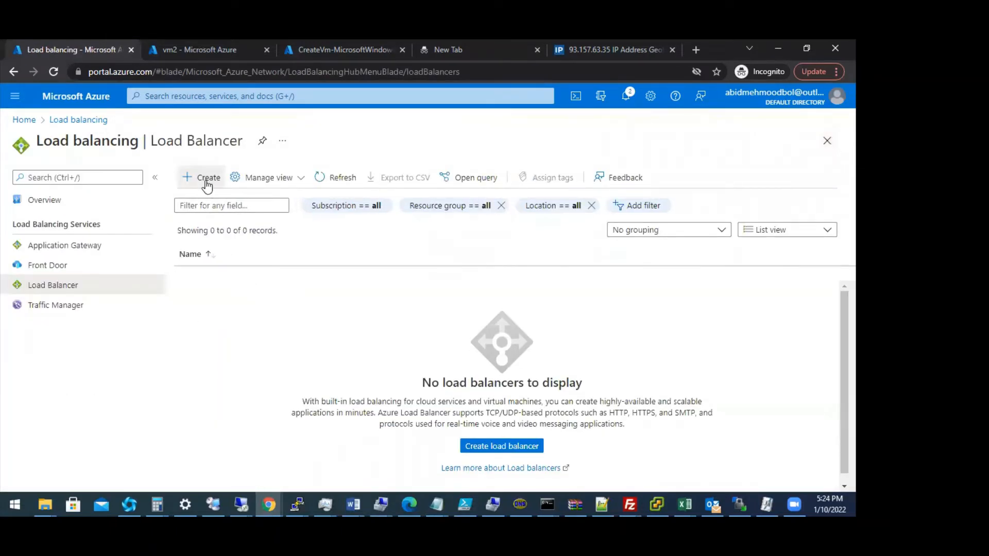
{"action": "left_click", "coordinate": [310, 48]}
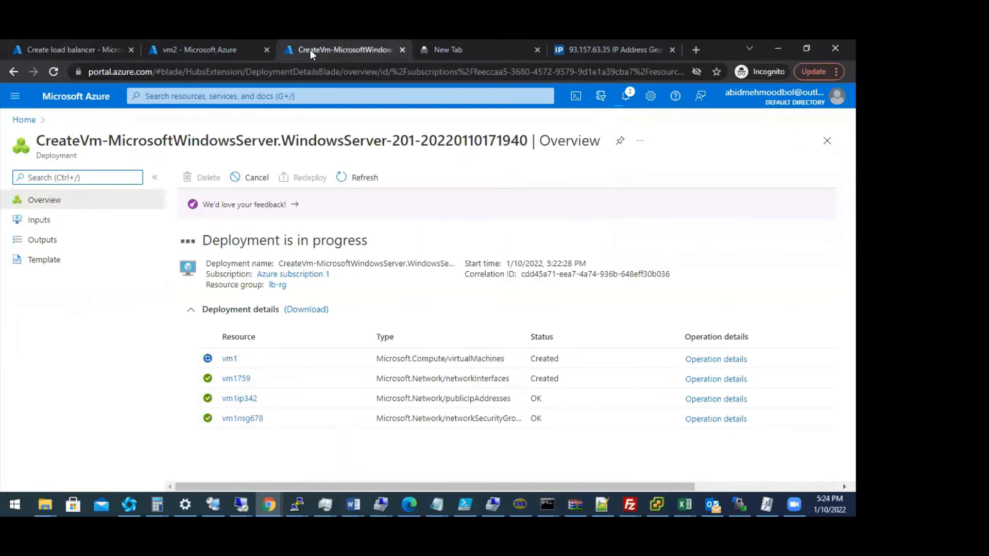
{"action": "left_click", "coordinate": [72, 49]}
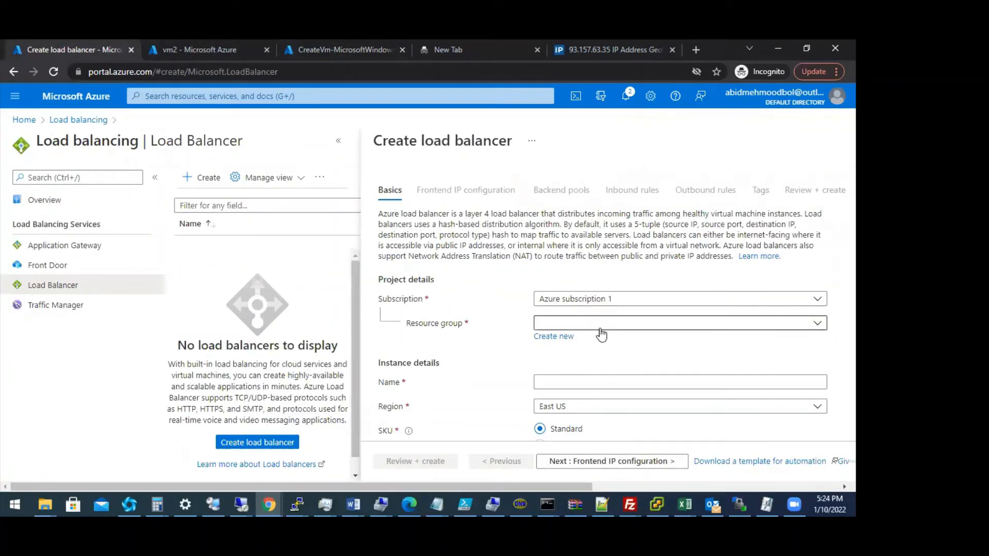
Fill in the new load balancer's basics with resource group lb-rg, name lb-test and the Basic SKU.
{"action": "left_click", "coordinate": [567, 323]}
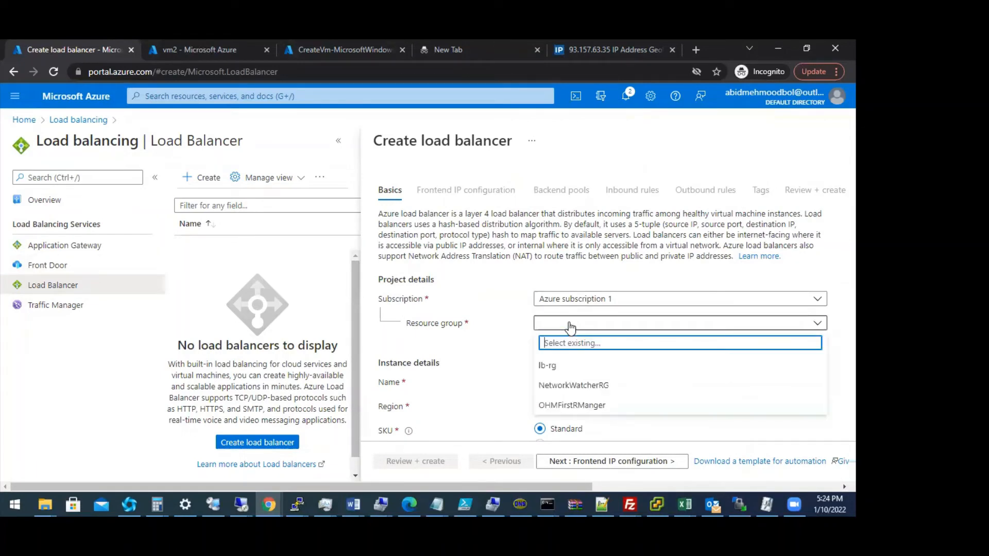
{"action": "left_click", "coordinate": [577, 368]}
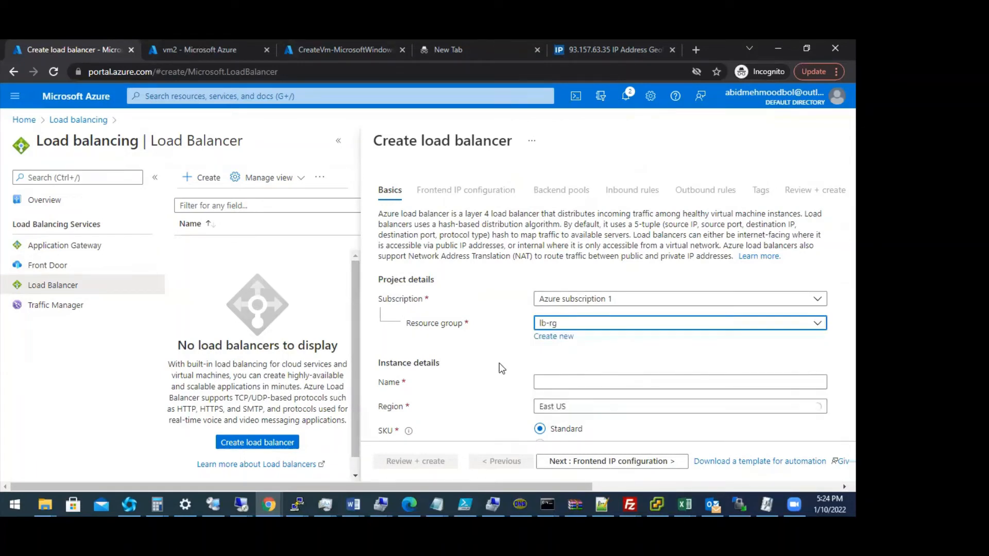
{"action": "left_click", "coordinate": [651, 382]}
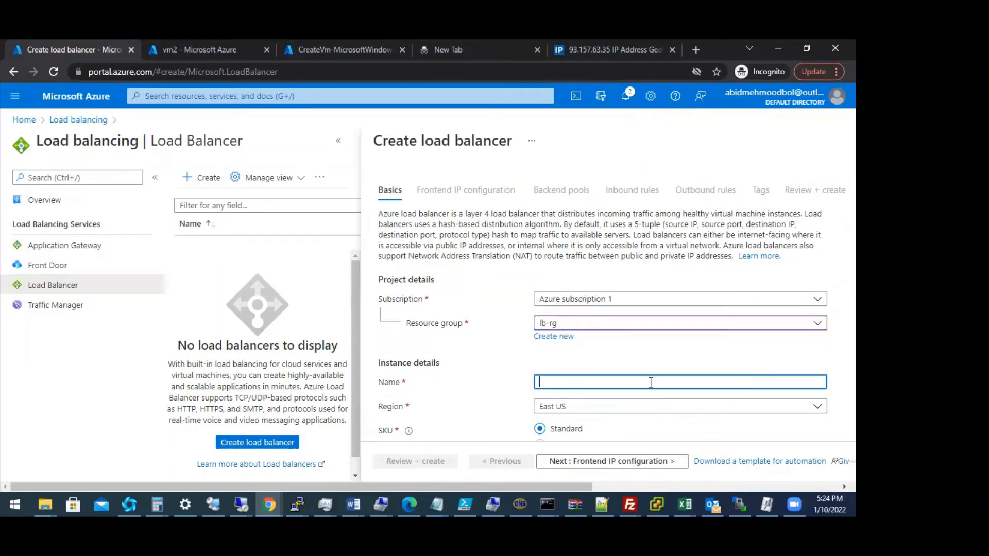
{"action": "type", "text": "lb-test"}
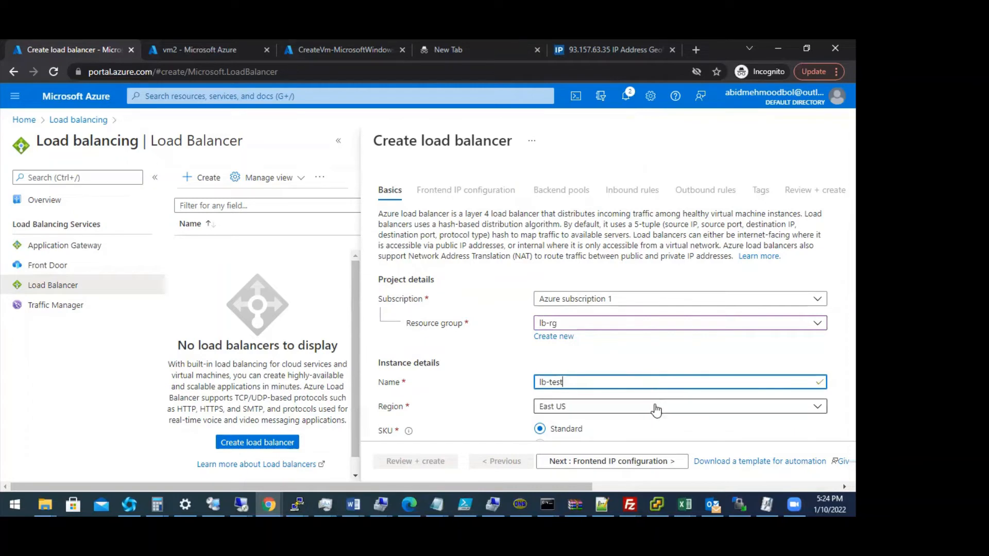
{"action": "scroll", "coordinate": [669, 361], "scroll_direction": "down", "scroll_amount": 3}
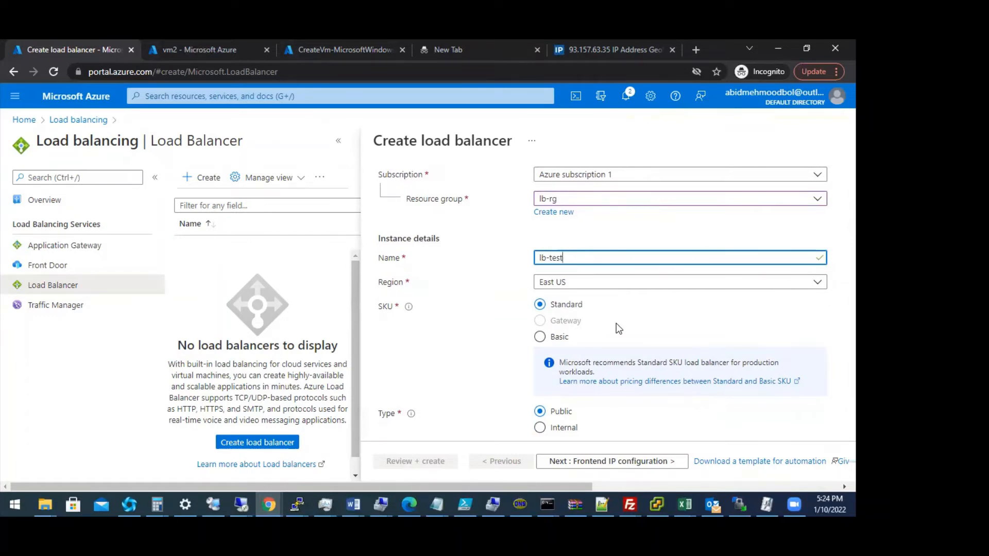
{"action": "left_click", "coordinate": [540, 337]}
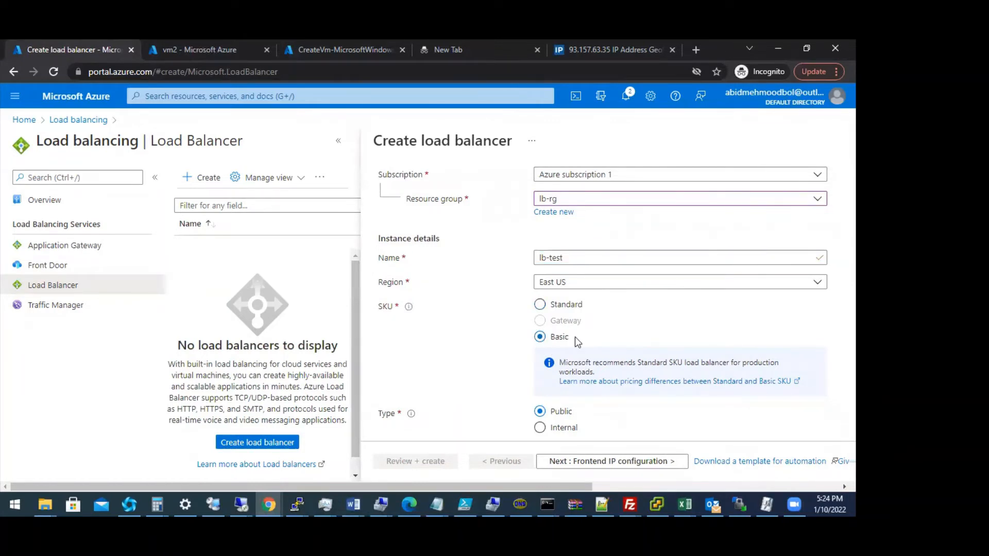
{"action": "scroll", "coordinate": [616, 329], "scroll_direction": "down", "scroll_amount": 1}
{"action": "scroll", "coordinate": [617, 329], "scroll_direction": "down", "scroll_amount": 1}
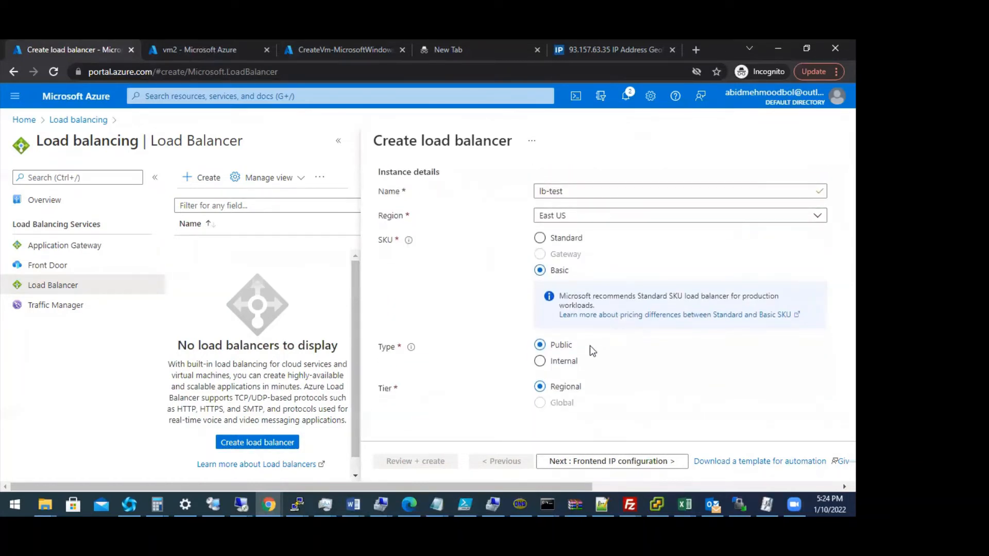
Add a frontend IP configuration named lb-publicip that uses a new public IP address, also named lb-publicip.
{"action": "left_click", "coordinate": [598, 461]}
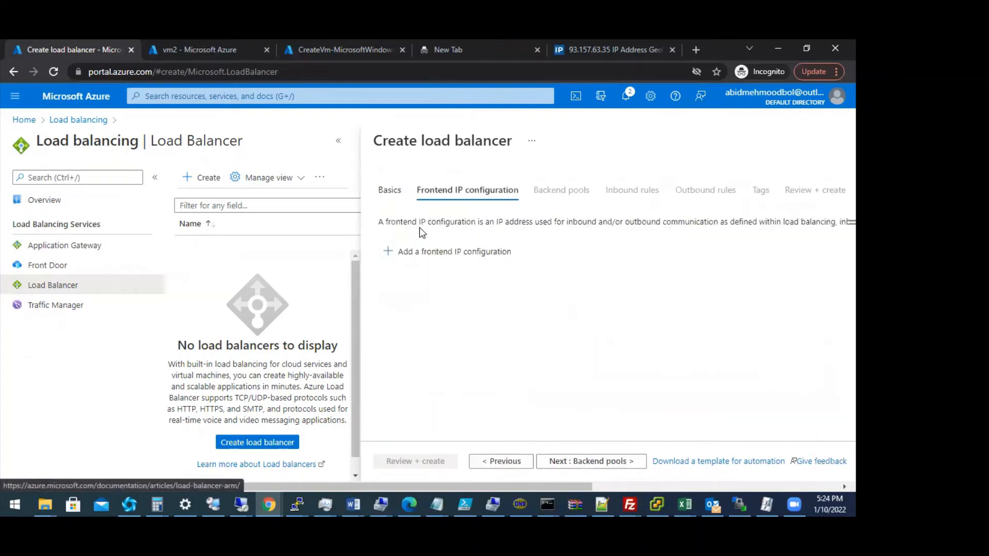
{"action": "left_click", "coordinate": [392, 254]}
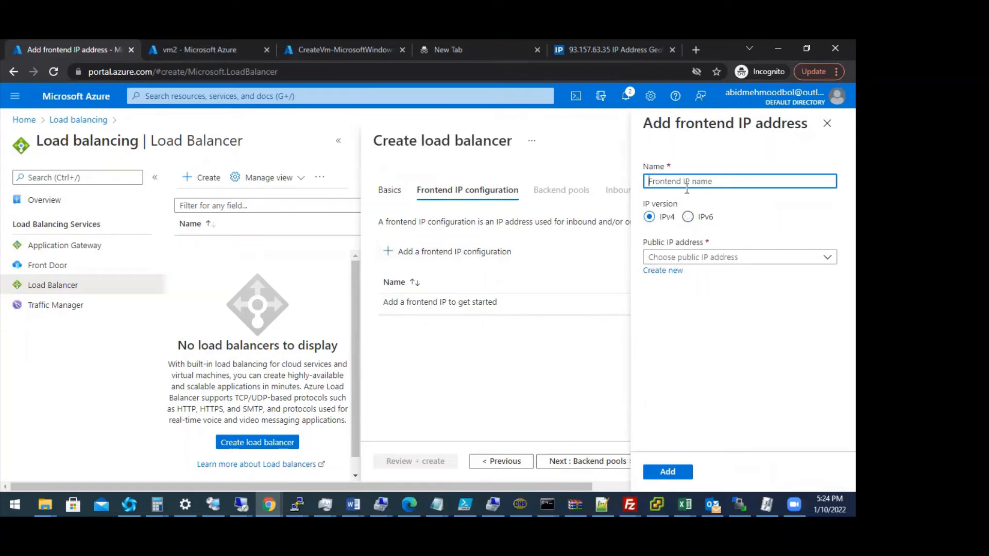
{"action": "type", "text": "lb-publicip"}
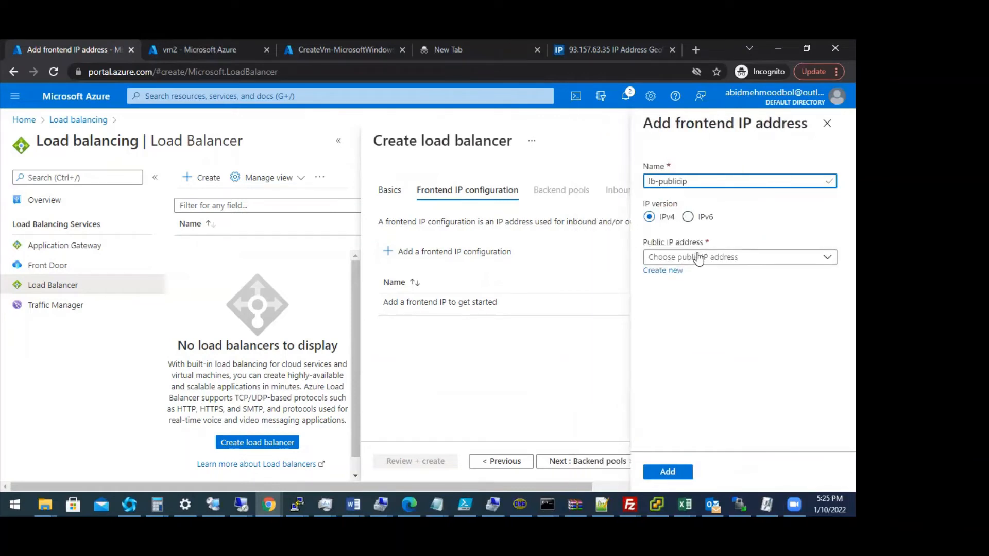
{"action": "left_click", "coordinate": [761, 258]}
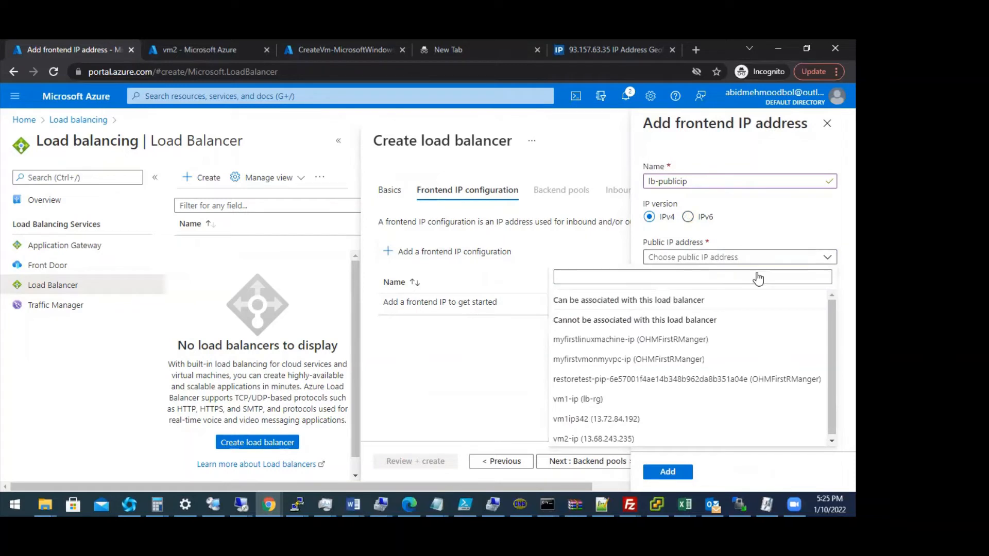
{"action": "left_click", "coordinate": [824, 258]}
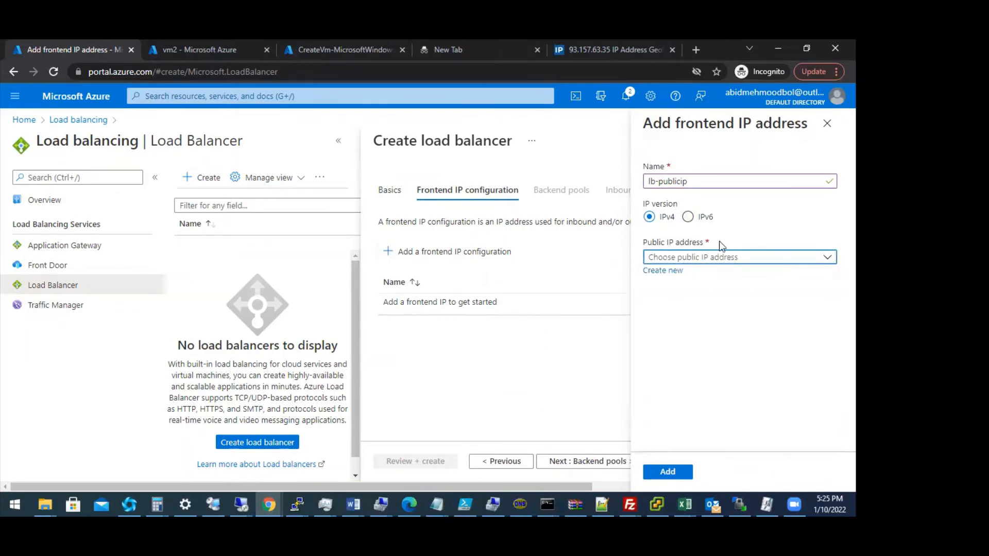
{"action": "left_click", "coordinate": [663, 271]}
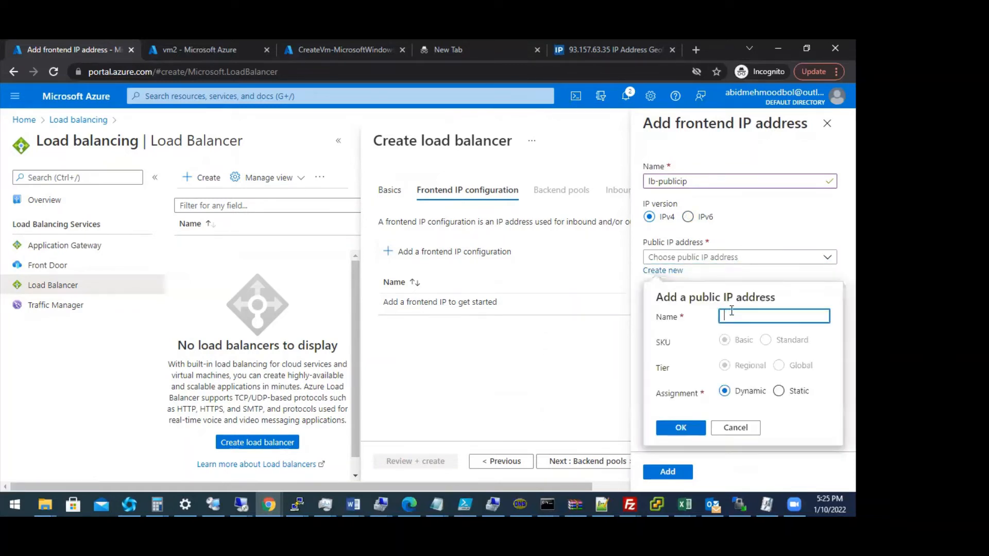
{"action": "type", "text": "lb-publicip"}
{"action": "left_click", "coordinate": [689, 428]}
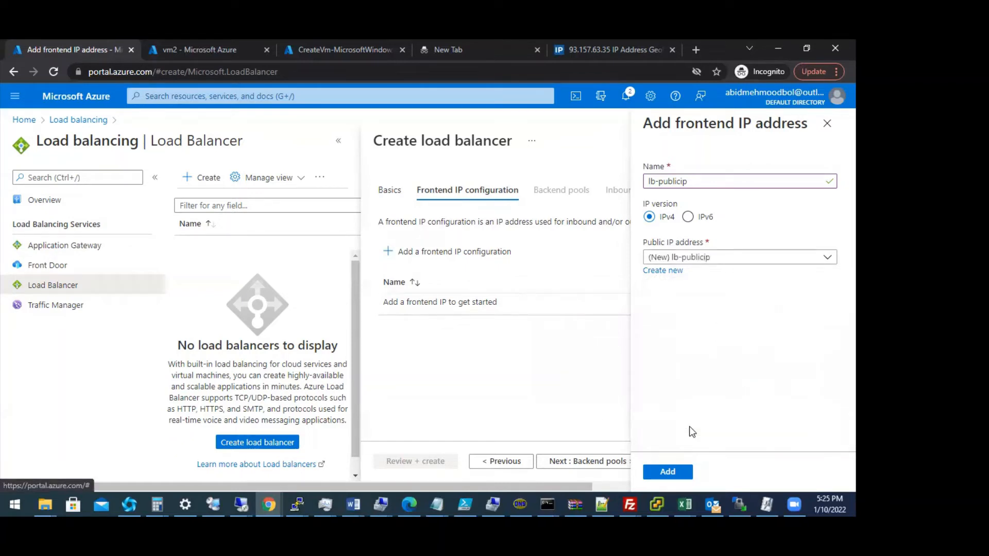
{"action": "left_click", "coordinate": [664, 471]}
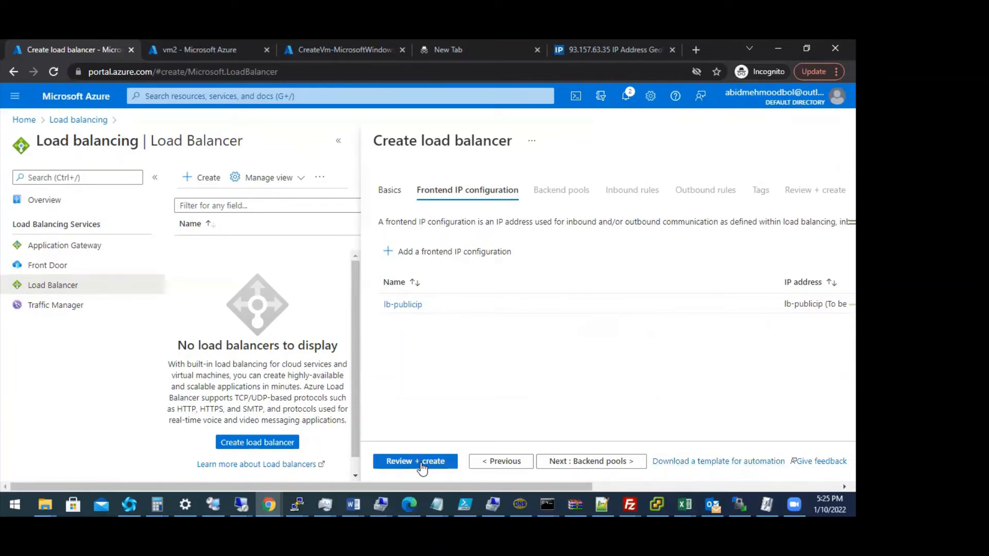
Start a backend pool named lb-backendpool on virtual network lbrgvnet548 (lb-rg), associated to virtual machines.
{"action": "left_click", "coordinate": [585, 461]}
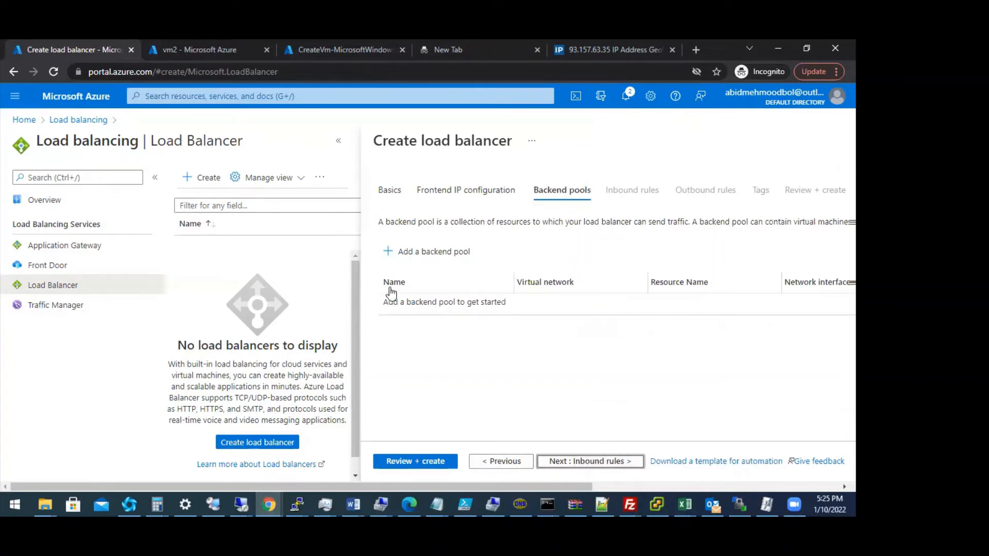
{"action": "left_click", "coordinate": [416, 255]}
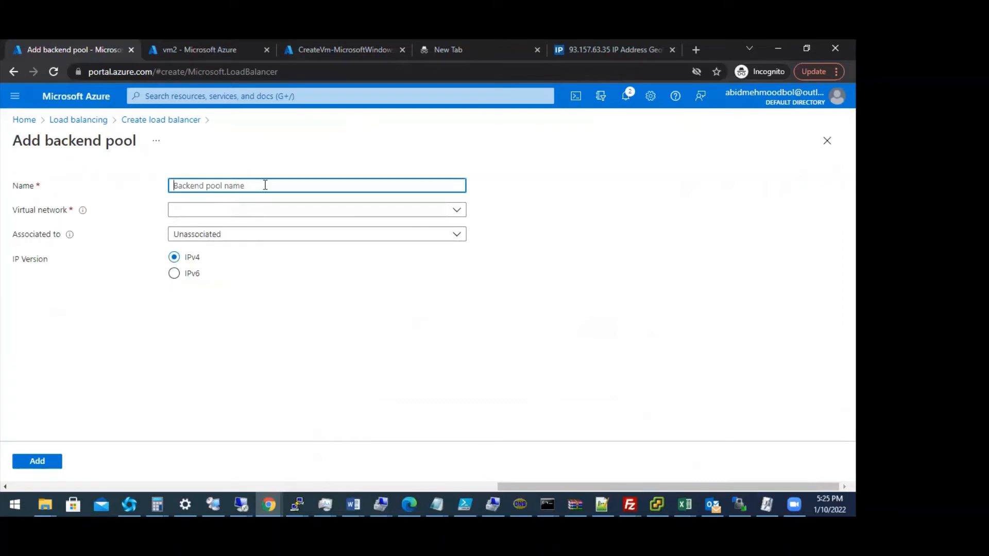
{"action": "type", "text": "lb-backendpool"}
{"action": "left_click", "coordinate": [453, 216]}
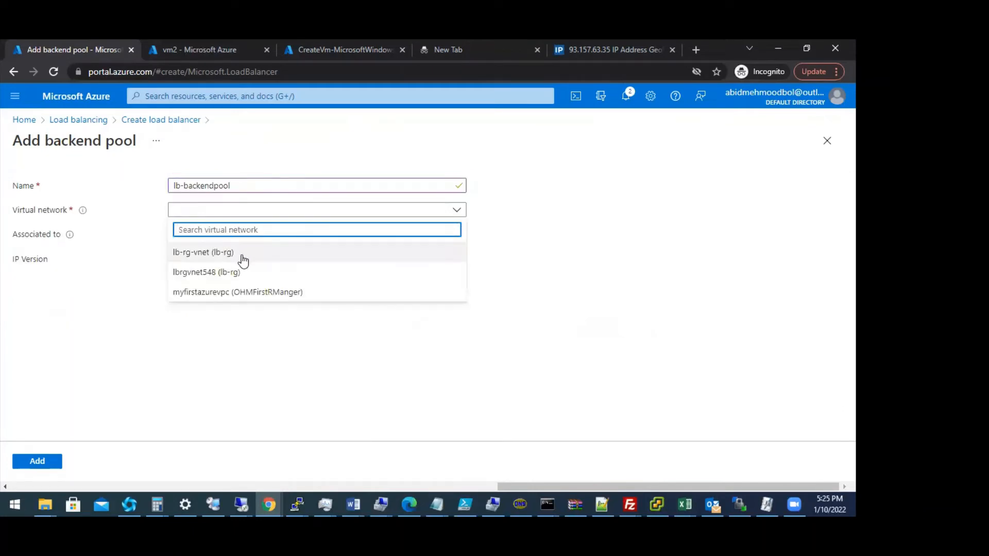
{"action": "left_click", "coordinate": [220, 272]}
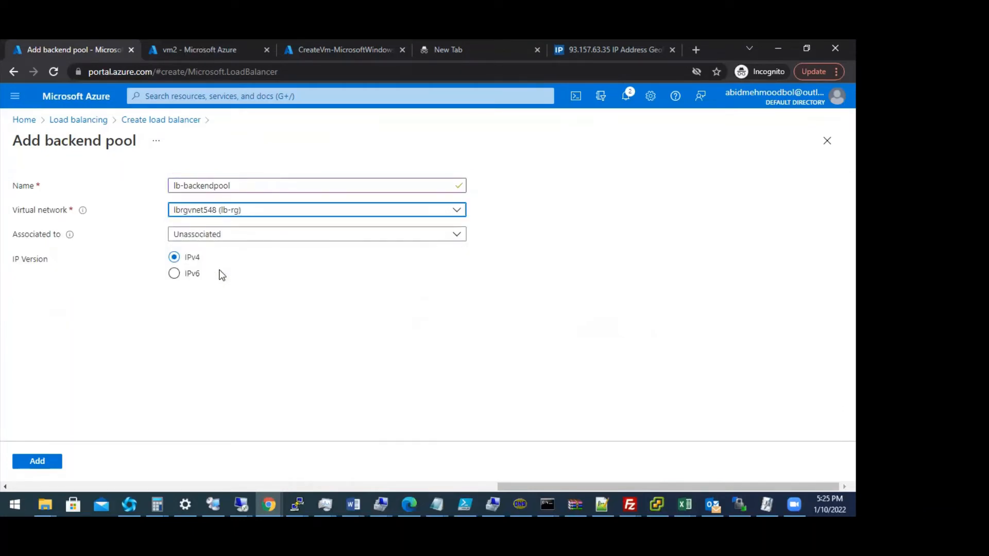
{"action": "left_click", "coordinate": [394, 237]}
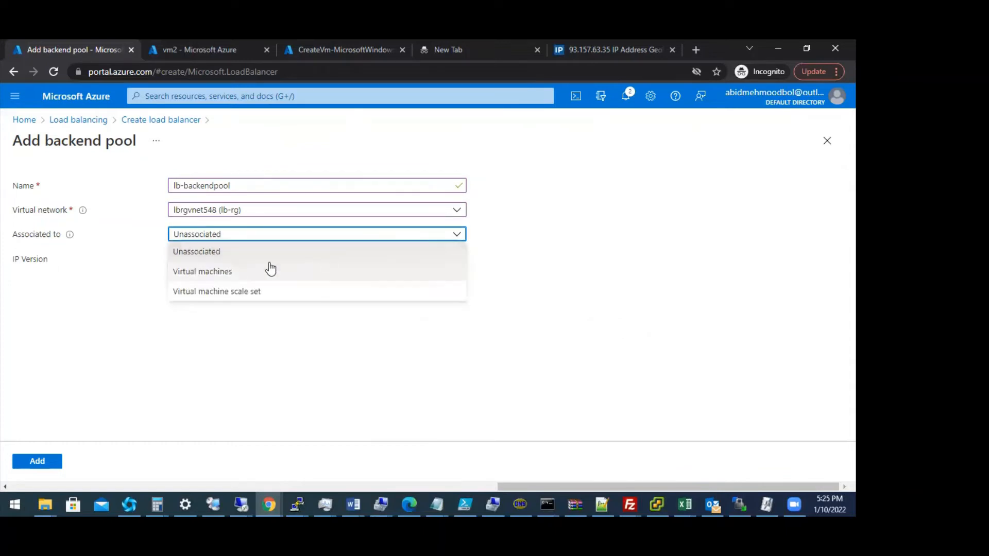
{"action": "left_click", "coordinate": [222, 272]}
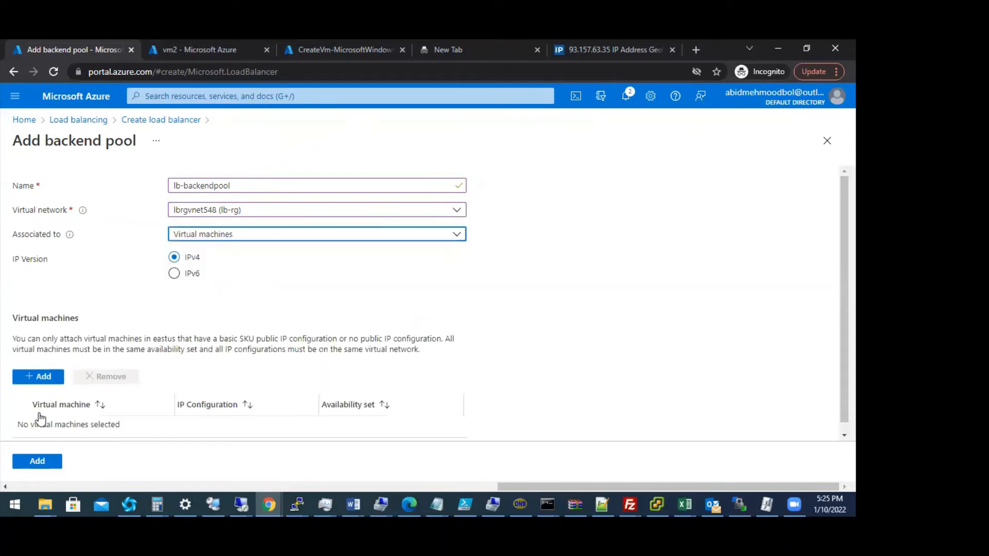
Attach virtual machines vm1 and vm2 to lb-backendpool and add the pool to the load balancer.
{"action": "left_click", "coordinate": [36, 376]}
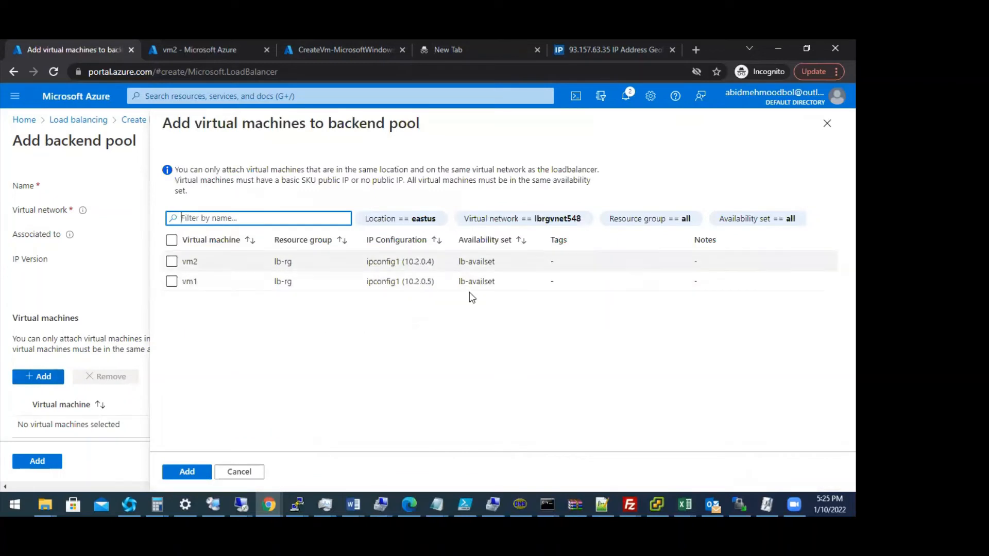
{"action": "left_click", "coordinate": [171, 240]}
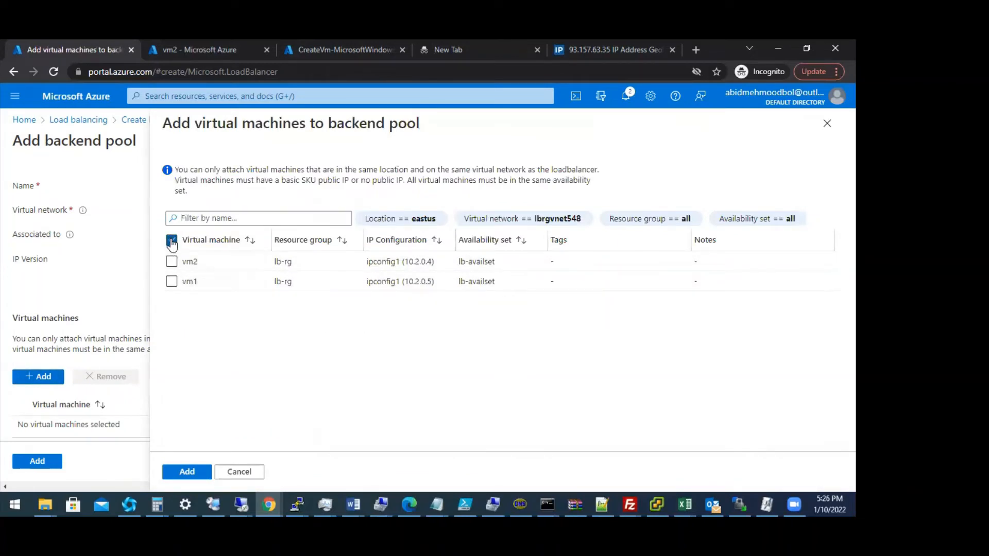
{"action": "left_click", "coordinate": [171, 261]}
{"action": "left_click", "coordinate": [172, 281]}
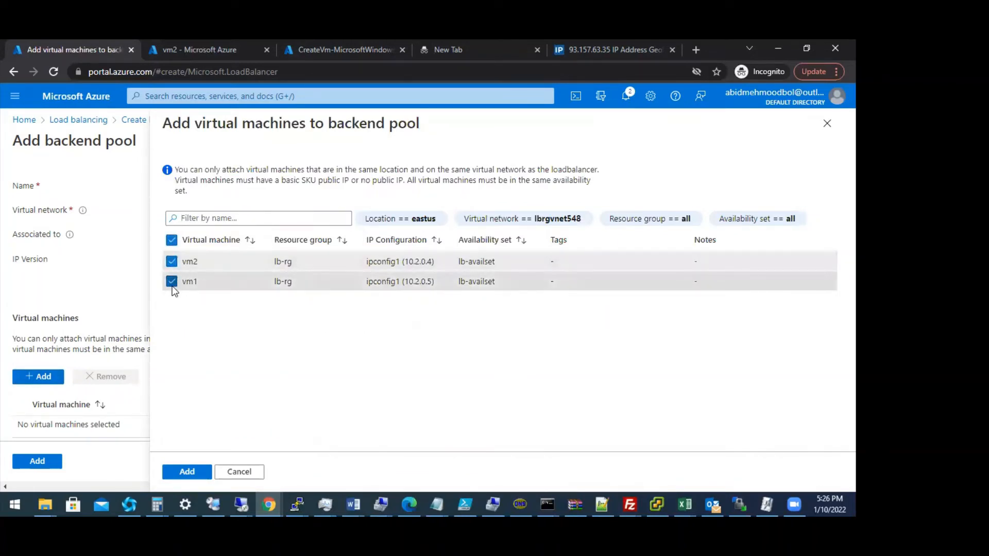
{"action": "left_click", "coordinate": [187, 471]}
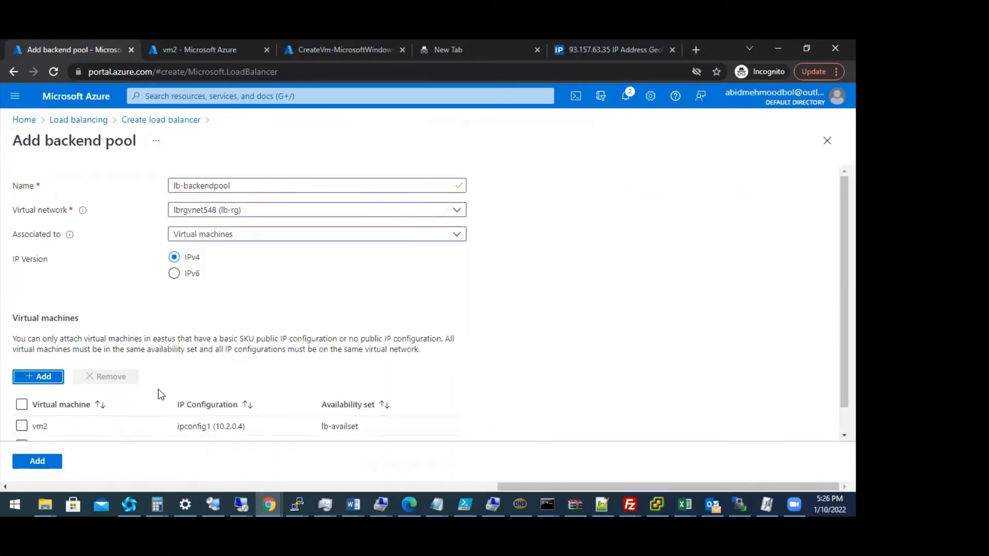
{"action": "scroll", "coordinate": [154, 390], "scroll_direction": "down", "scroll_amount": 1}
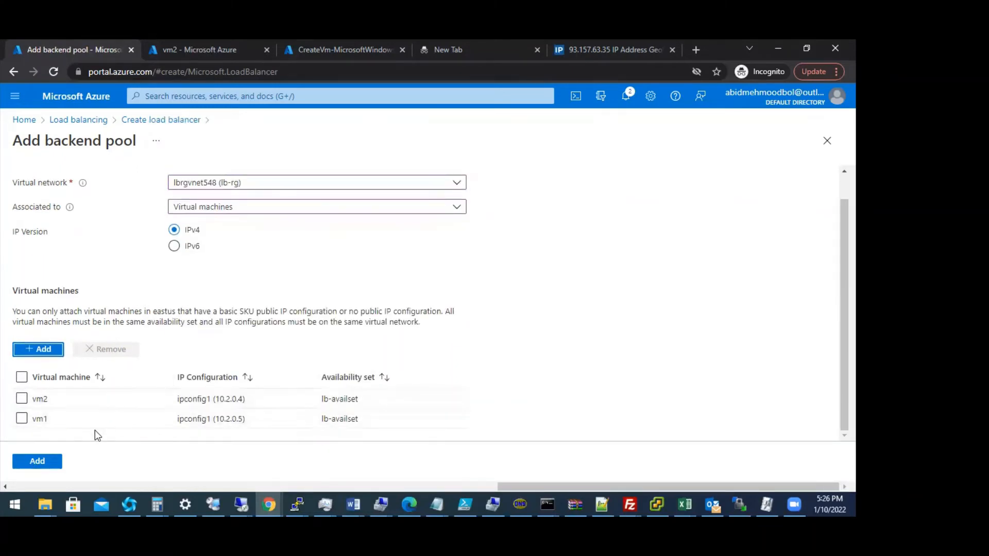
{"action": "left_click", "coordinate": [35, 461]}
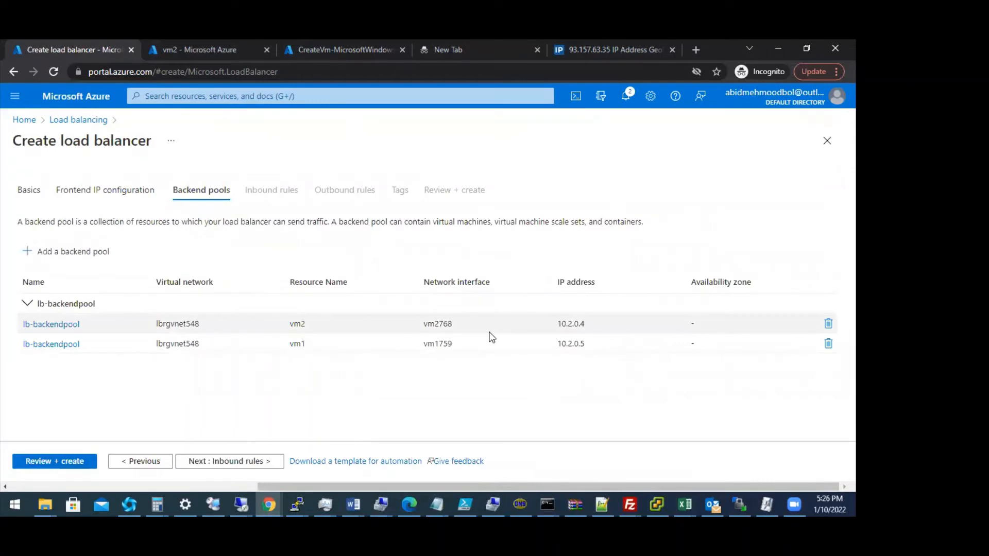
Skip the inbound rules, outbound rules and tags, and create the load balancer lb-test after the review.
{"action": "left_click", "coordinate": [240, 463]}
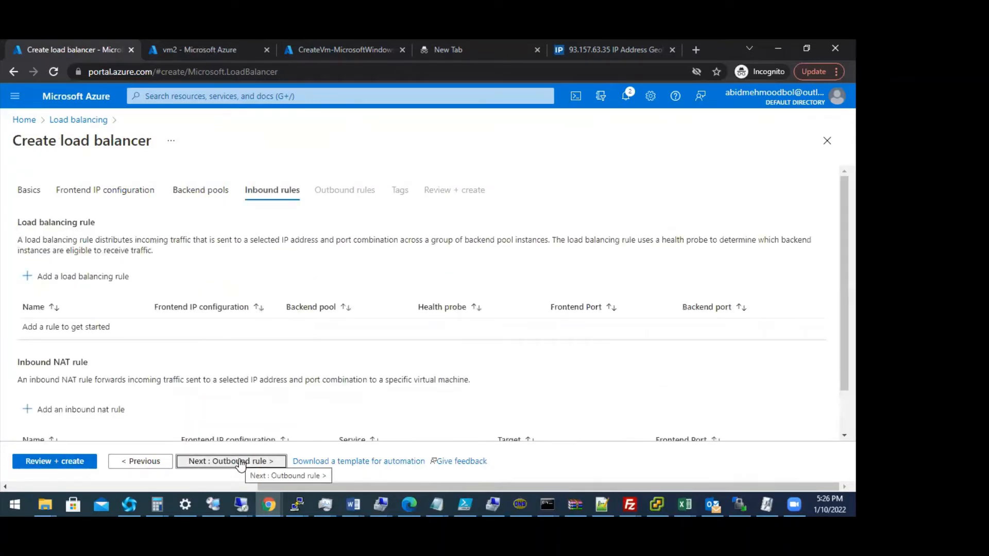
{"action": "left_click", "coordinate": [240, 462]}
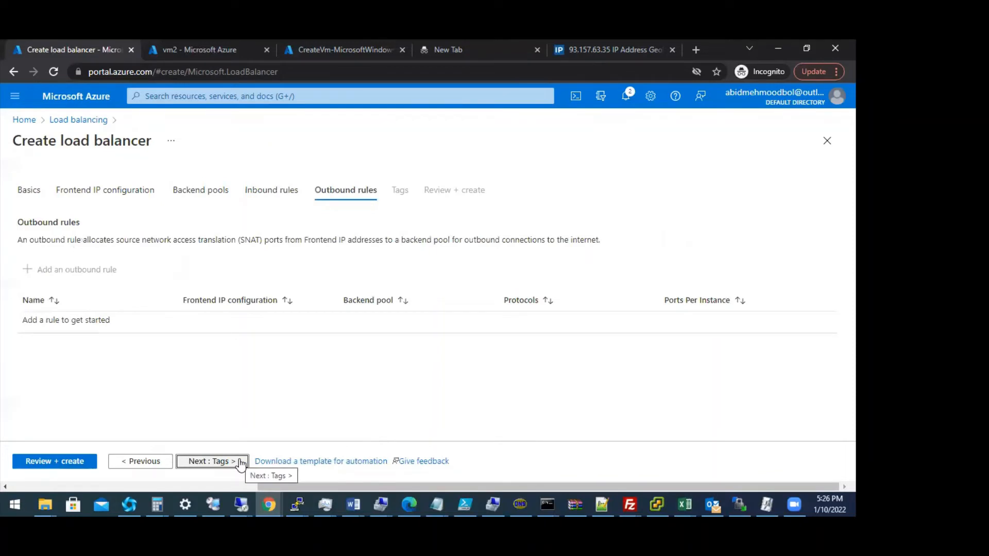
{"action": "left_click", "coordinate": [240, 463]}
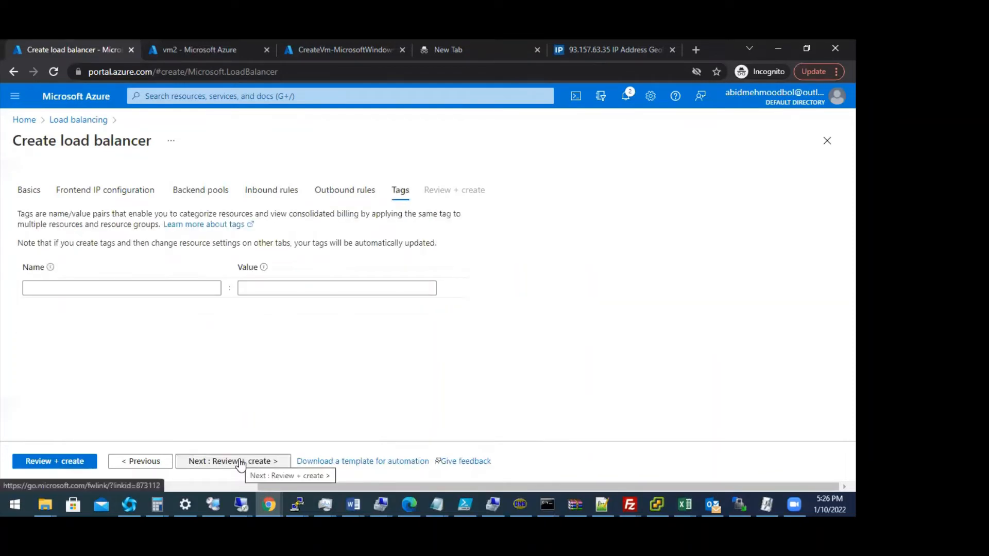
{"action": "left_click", "coordinate": [240, 463]}
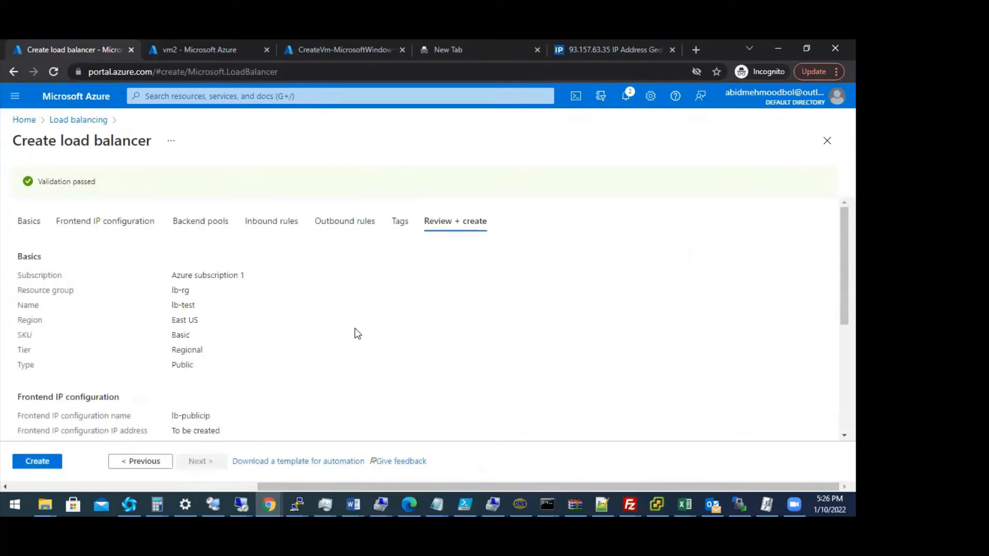
{"action": "left_click", "coordinate": [46, 461]}
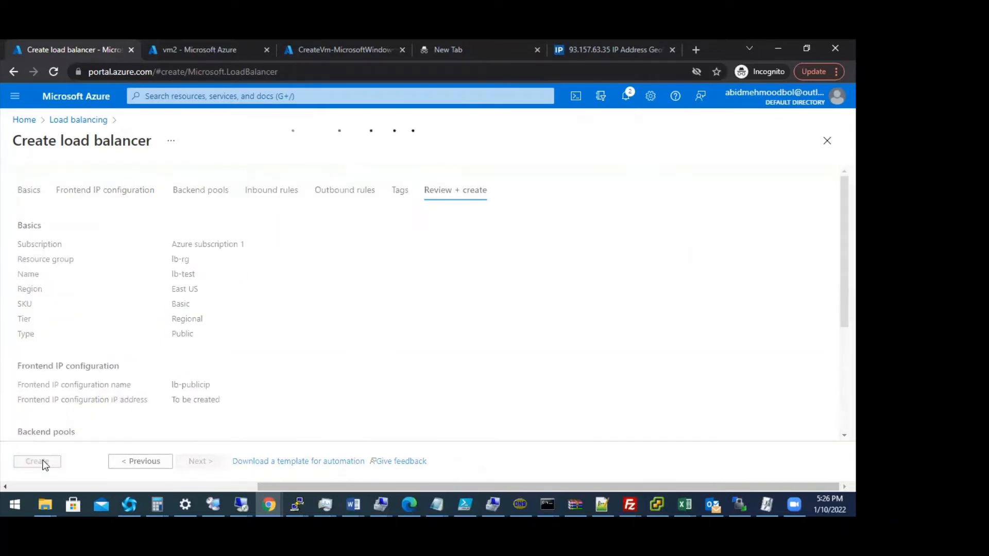
Download the RDP file for virtual machine vm2 and open it to start a remote desktop connection.
{"action": "left_click", "coordinate": [224, 46]}
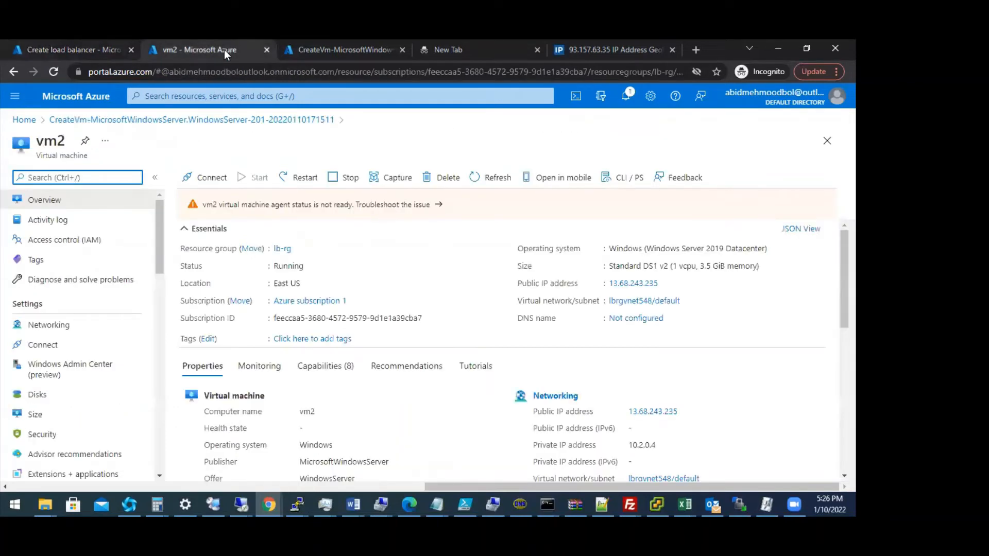
{"action": "left_click", "coordinate": [211, 179]}
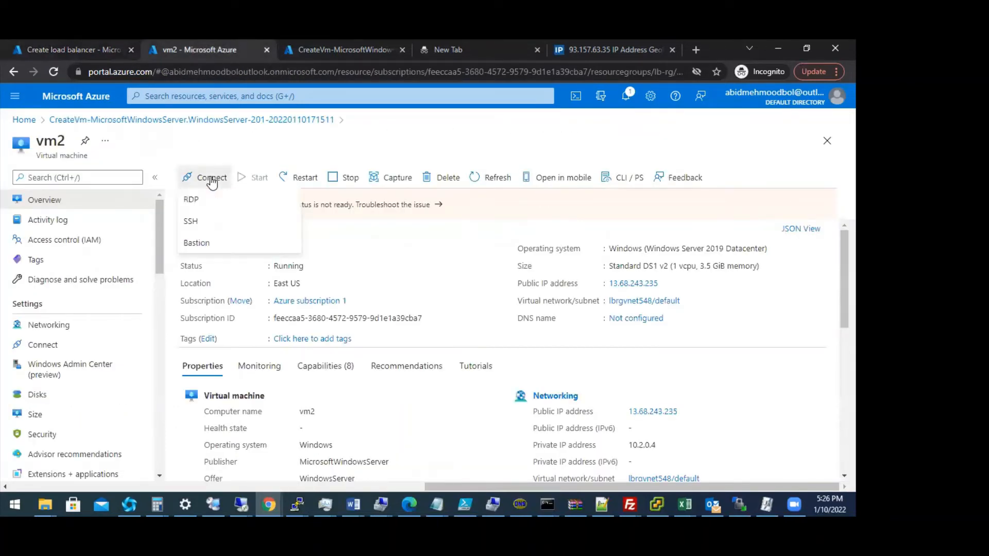
{"action": "left_click", "coordinate": [195, 200]}
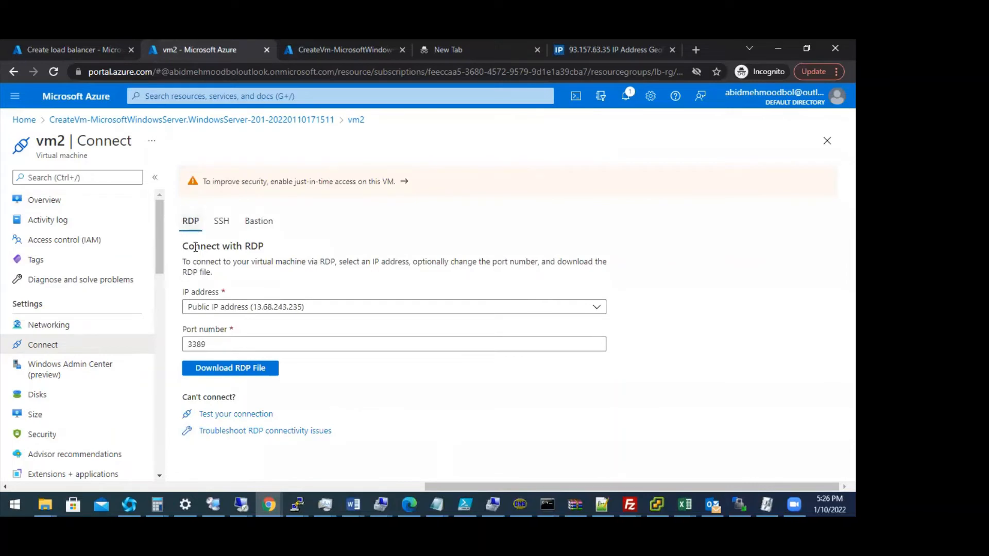
{"action": "left_click", "coordinate": [230, 371]}
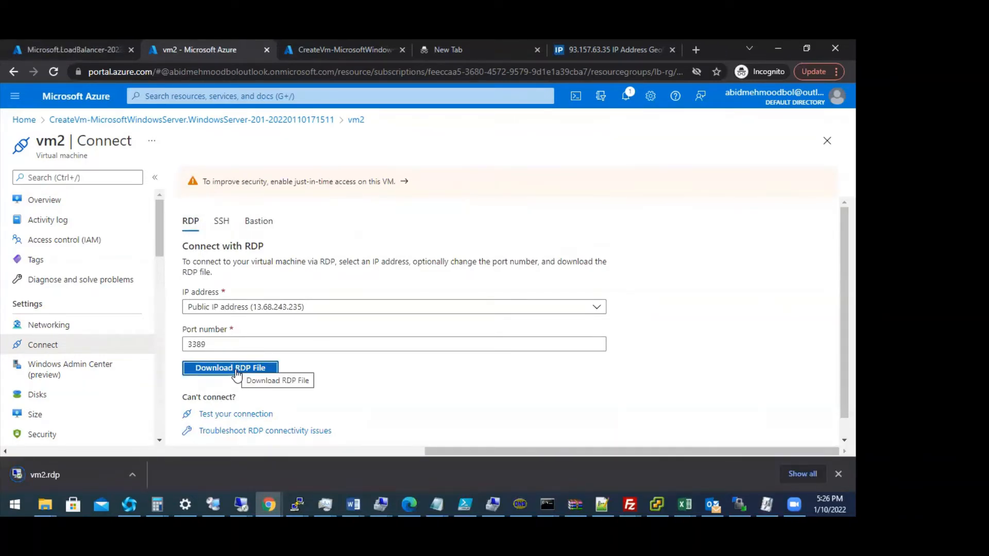
{"action": "left_click", "coordinate": [54, 474]}
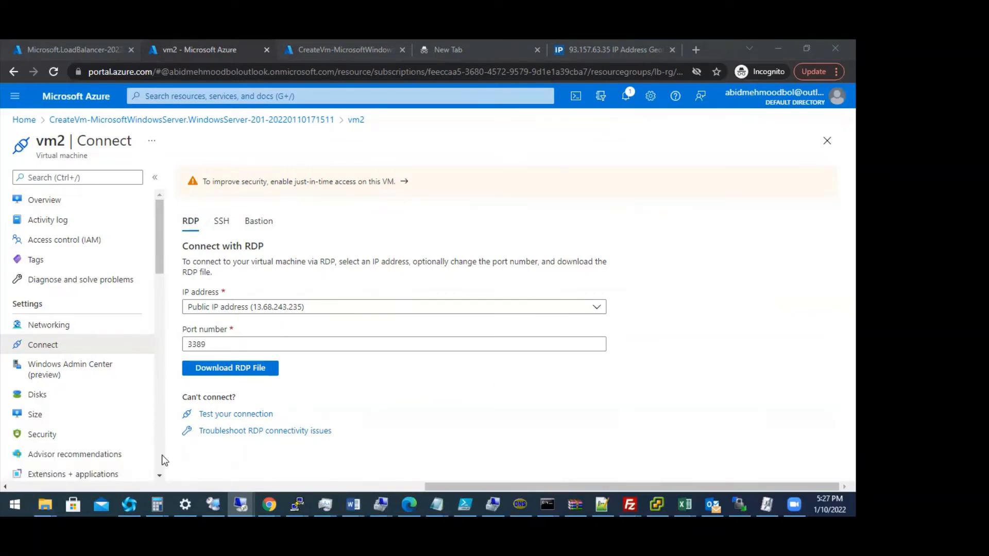
Sign in to the vm2 remote desktop connection using a different account, with username ohmadmin and the account password.
{"action": "mouse_move", "coordinate": [240, 499]}
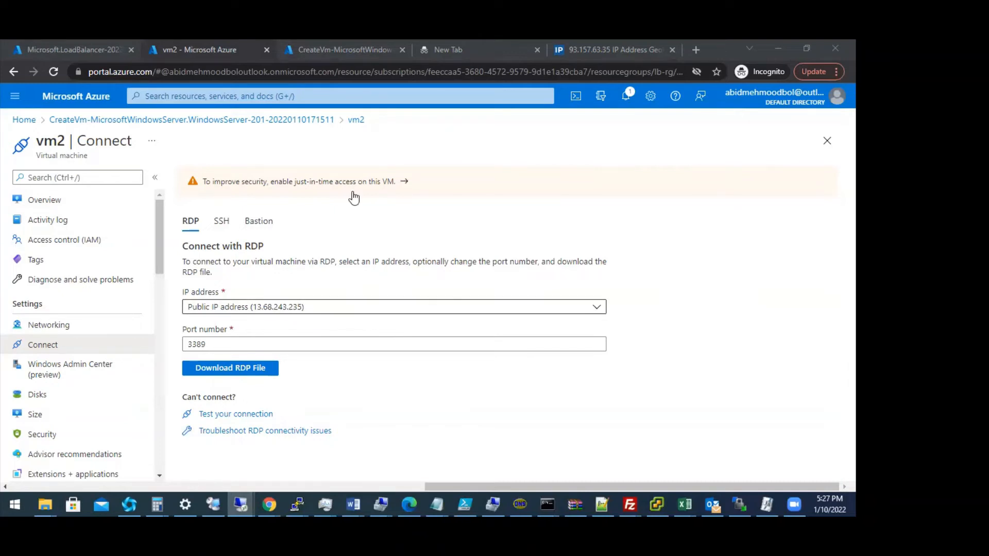
{"action": "mouse_move", "coordinate": [236, 503]}
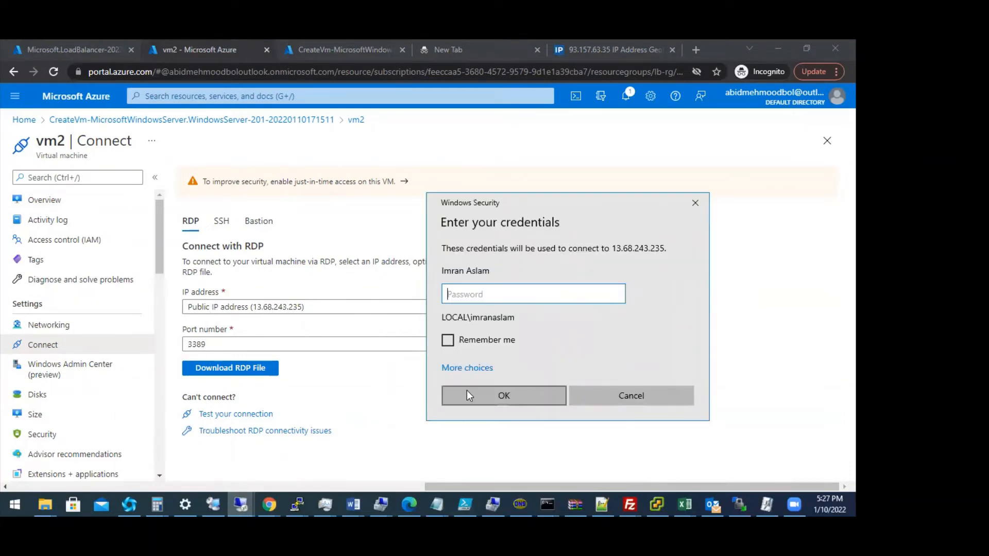
{"action": "left_click", "coordinate": [473, 368]}
{"action": "left_click", "coordinate": [489, 391]}
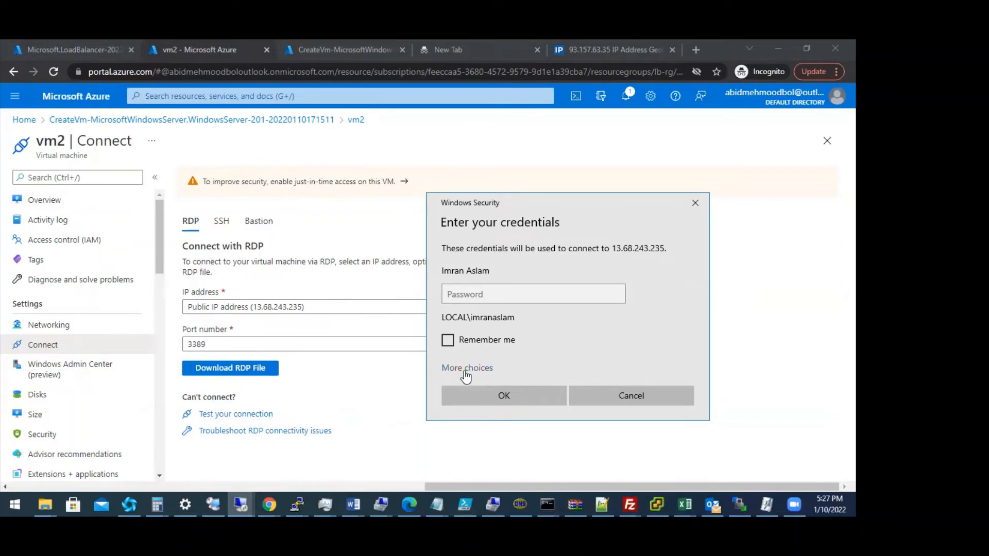
{"action": "left_click", "coordinate": [467, 371]}
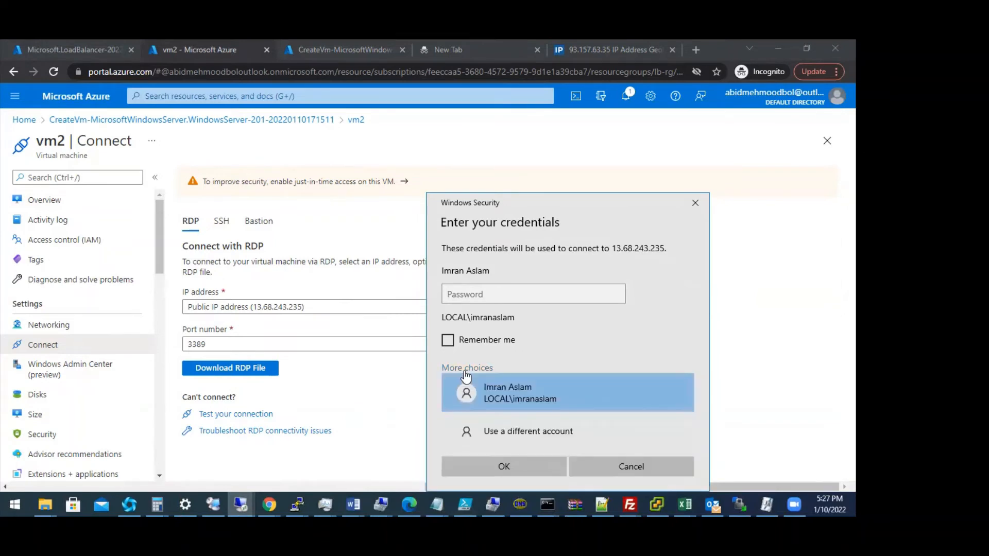
{"action": "left_click", "coordinate": [502, 431]}
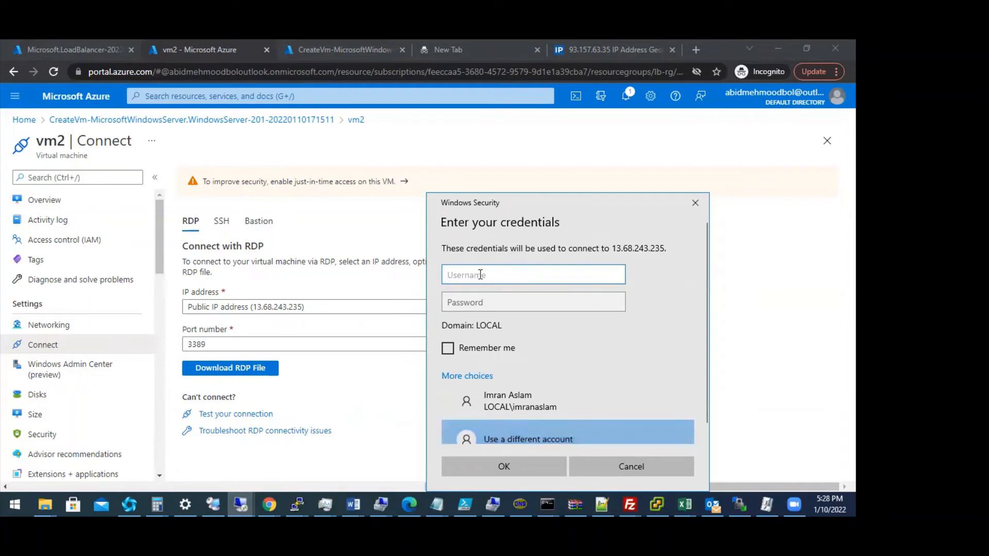
{"action": "type", "text": "ohadmin"}
{"action": "key", "text": "Tab"}
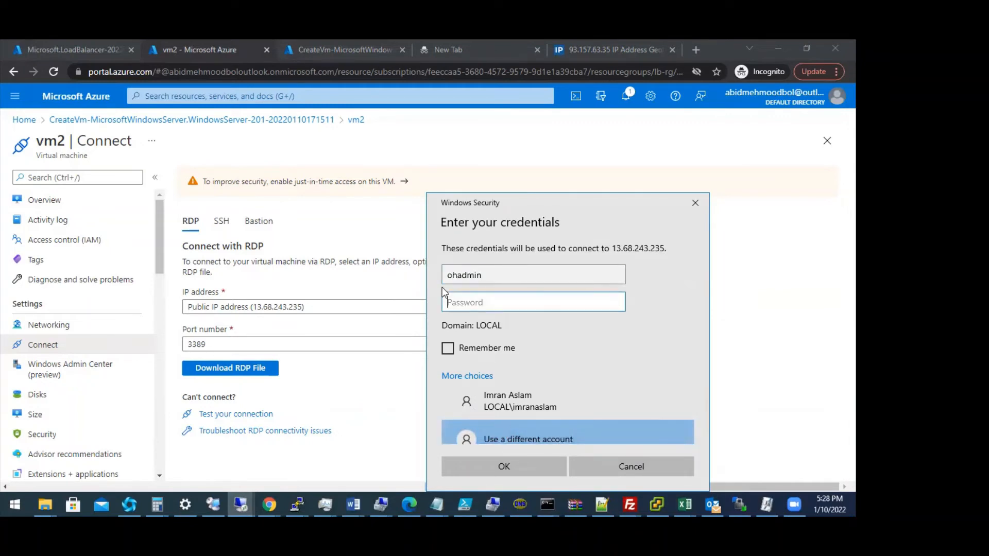
{"action": "left_click", "coordinate": [456, 277]}
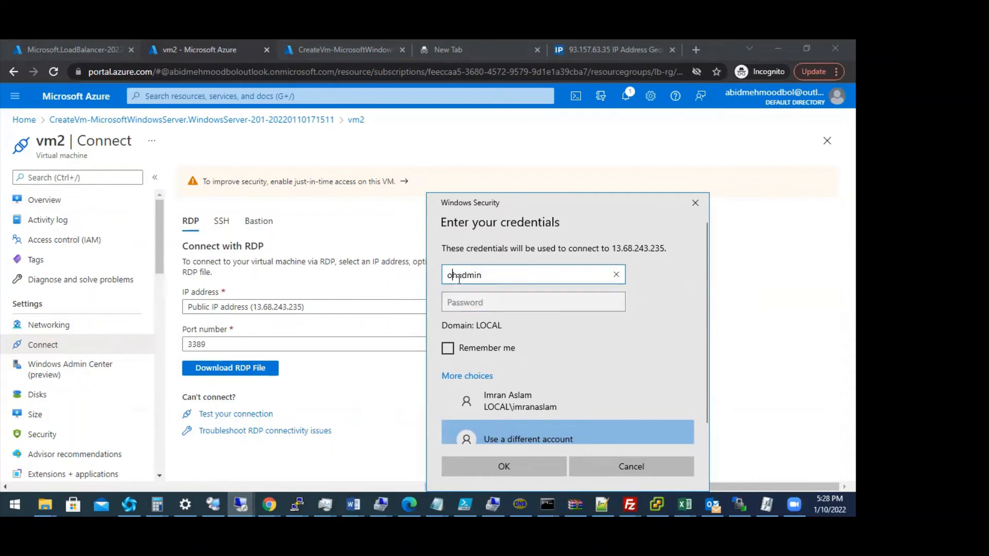
{"action": "type", "text": "n"}
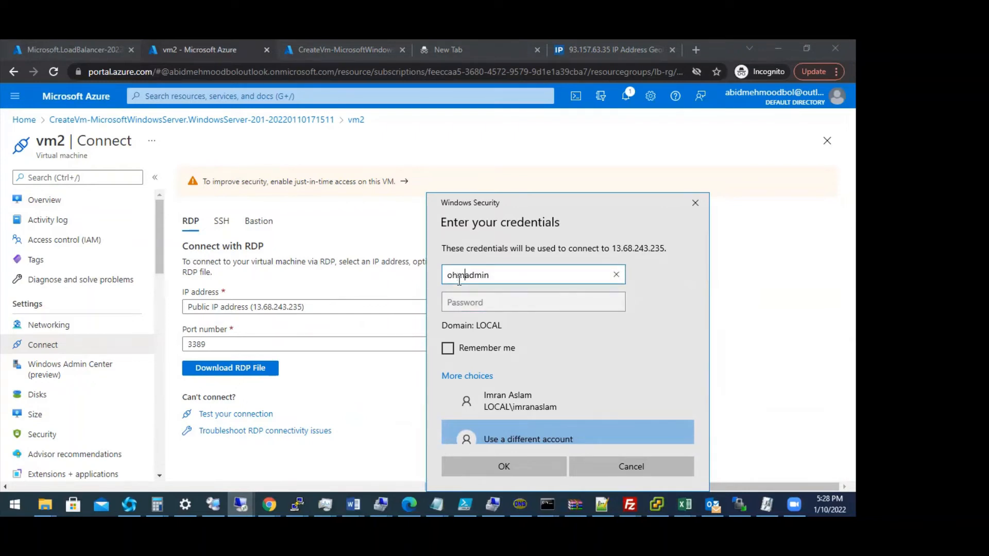
{"action": "key", "text": "Tab"}
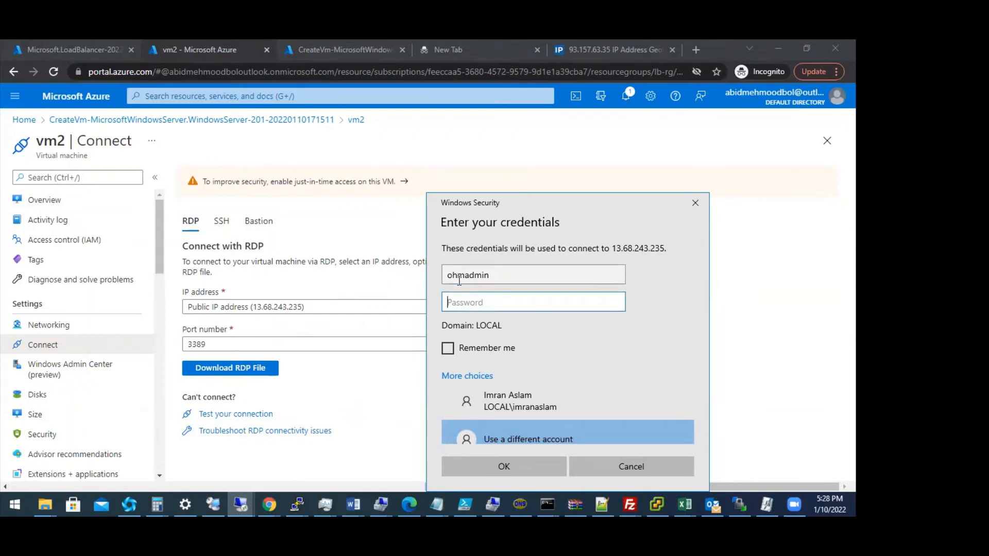
{"action": "type", "text": "•••••••••••••"}
{"action": "key", "text": "Return"}
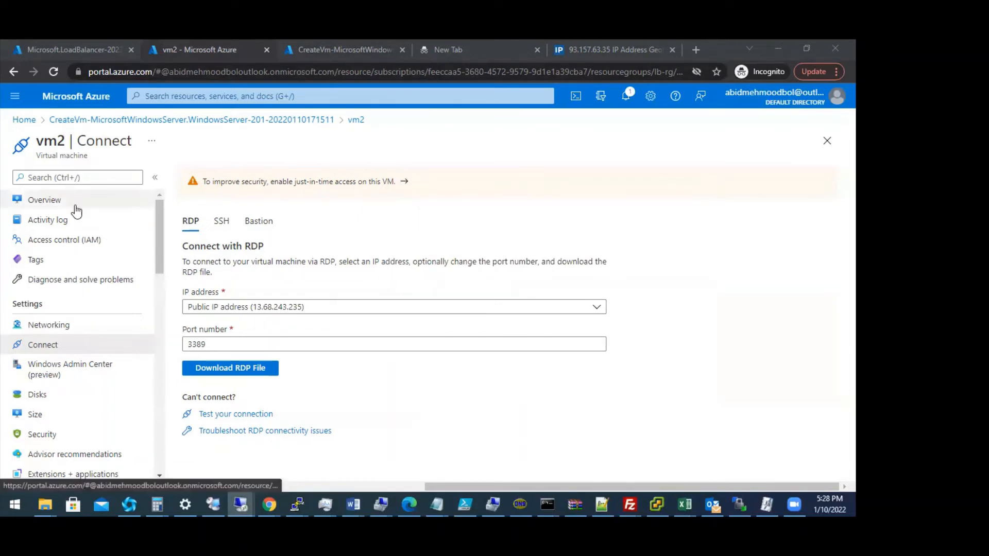
Download the RDP file for virtual machine vm1 from its connection page and open it.
{"action": "left_click", "coordinate": [305, 52]}
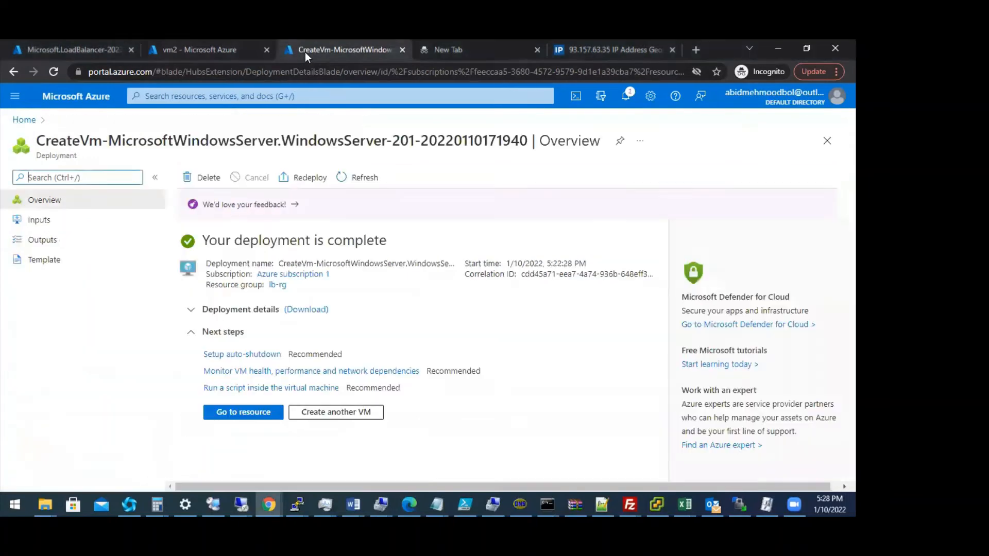
{"action": "left_click", "coordinate": [241, 415]}
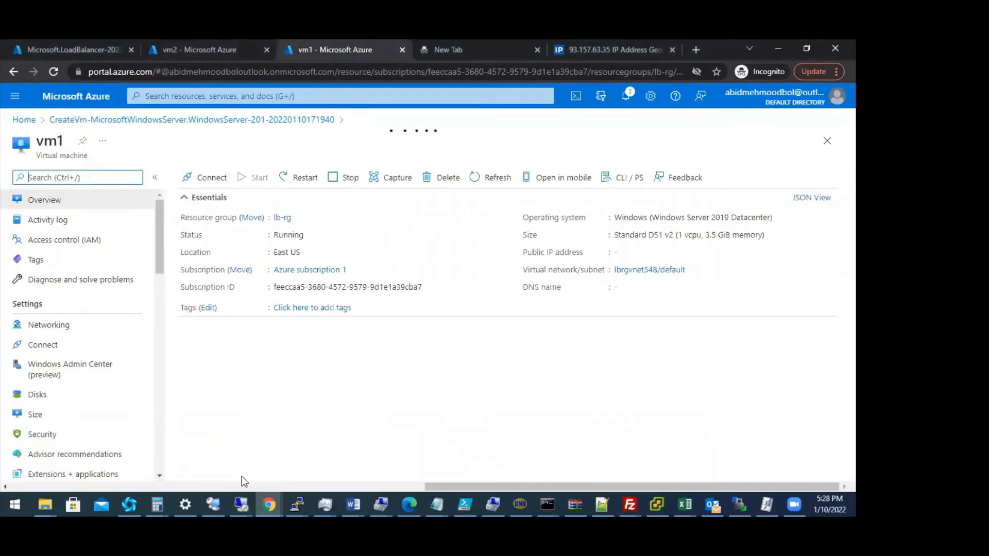
{"action": "left_click", "coordinate": [206, 179]}
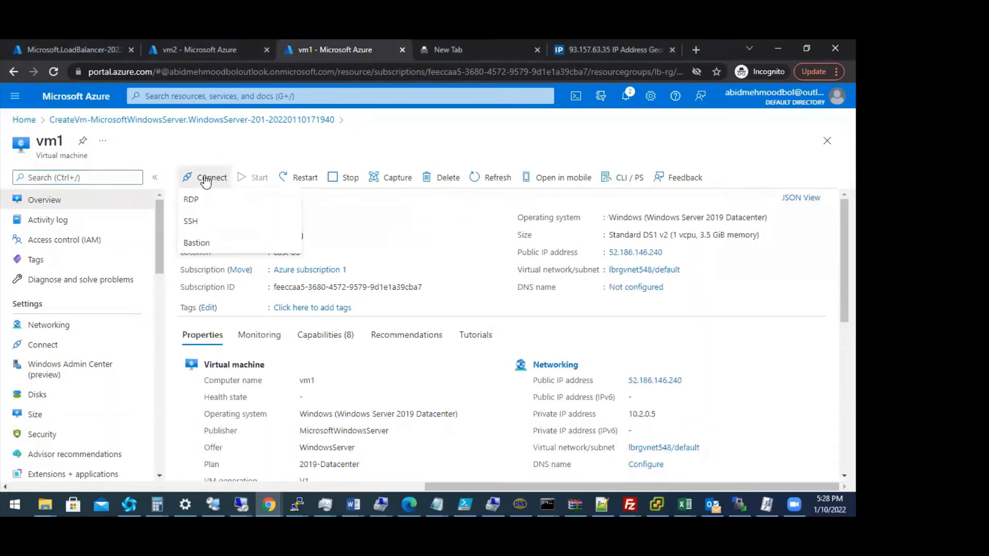
{"action": "left_click", "coordinate": [209, 200]}
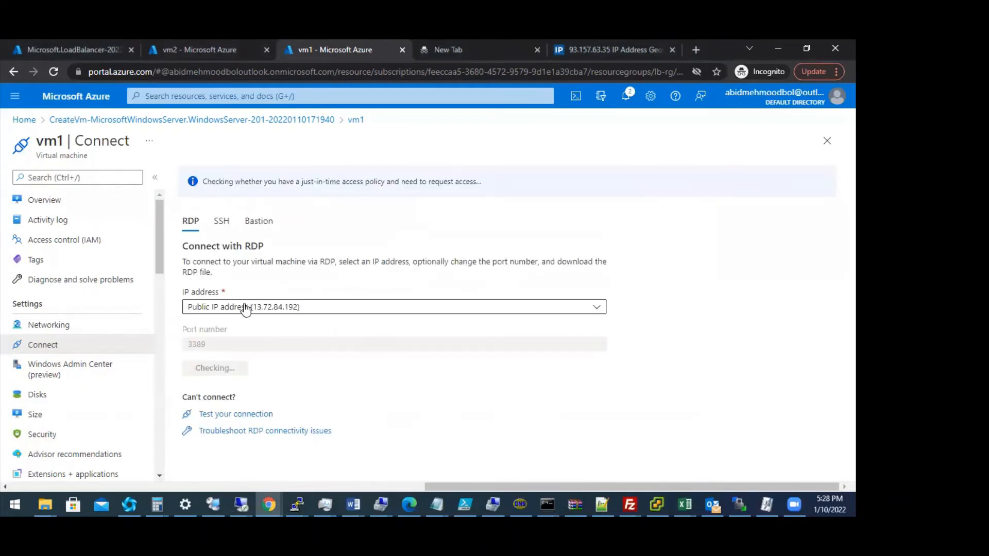
{"action": "left_click", "coordinate": [222, 375]}
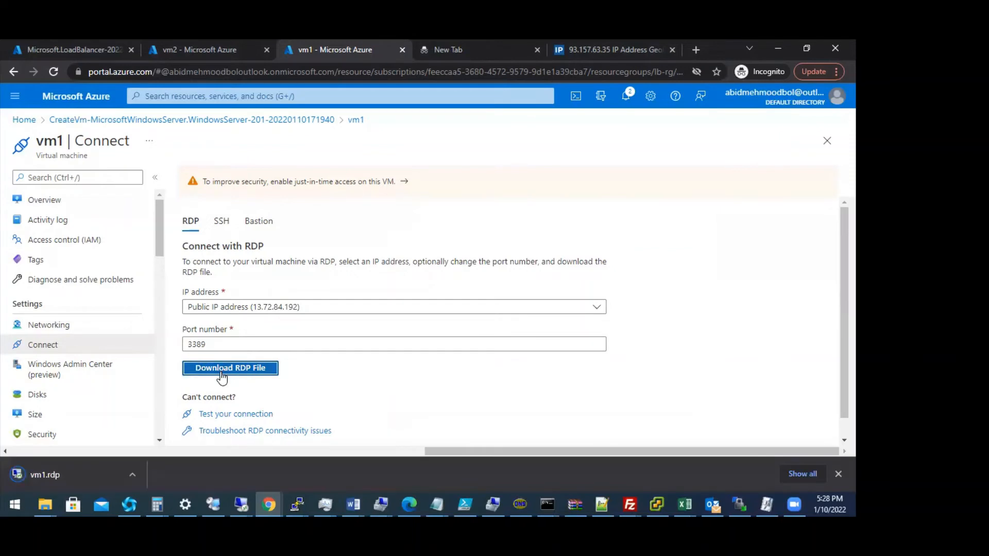
{"action": "left_click", "coordinate": [97, 475]}
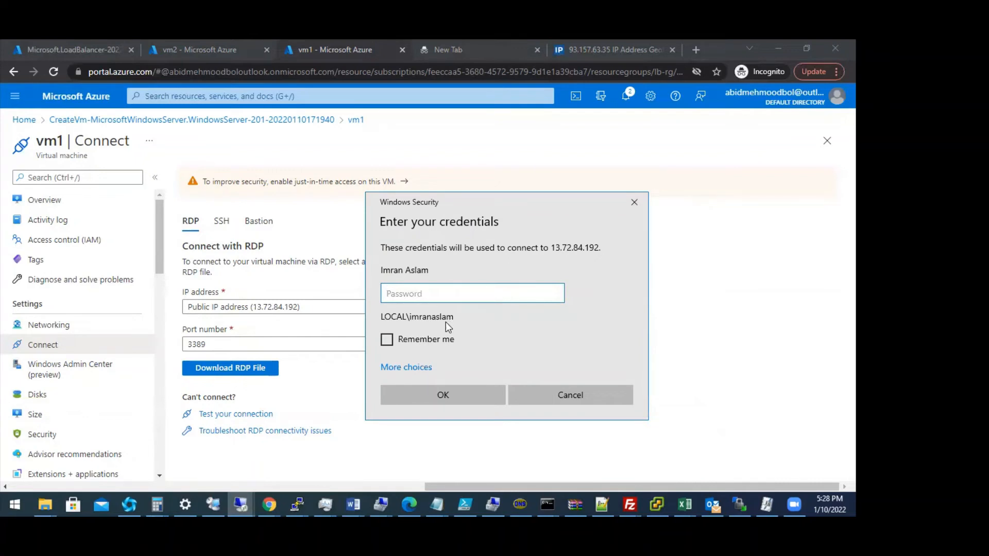
{"action": "left_click", "coordinate": [424, 368]}
{"action": "left_click", "coordinate": [440, 400]}
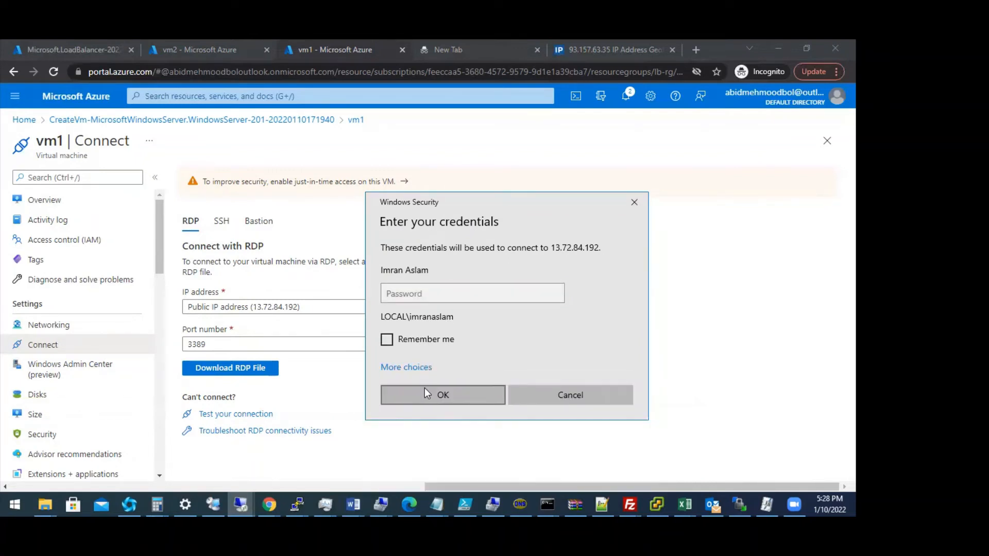
{"action": "left_click", "coordinate": [424, 388]}
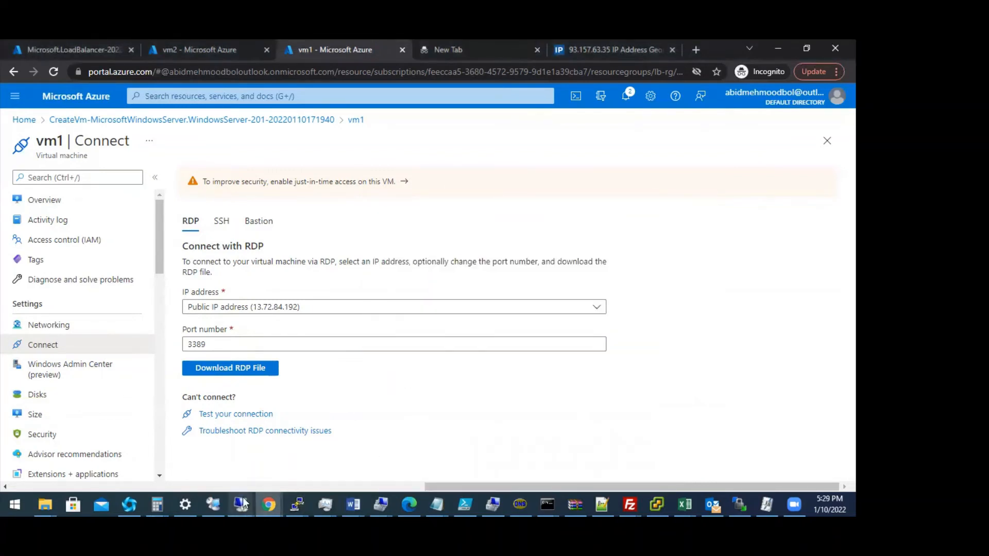
{"action": "left_click", "coordinate": [246, 372]}
Open vm1.rdp from the browser's download history and connect despite the unidentified publisher.
{"action": "key", "text": "ctrl+j"}
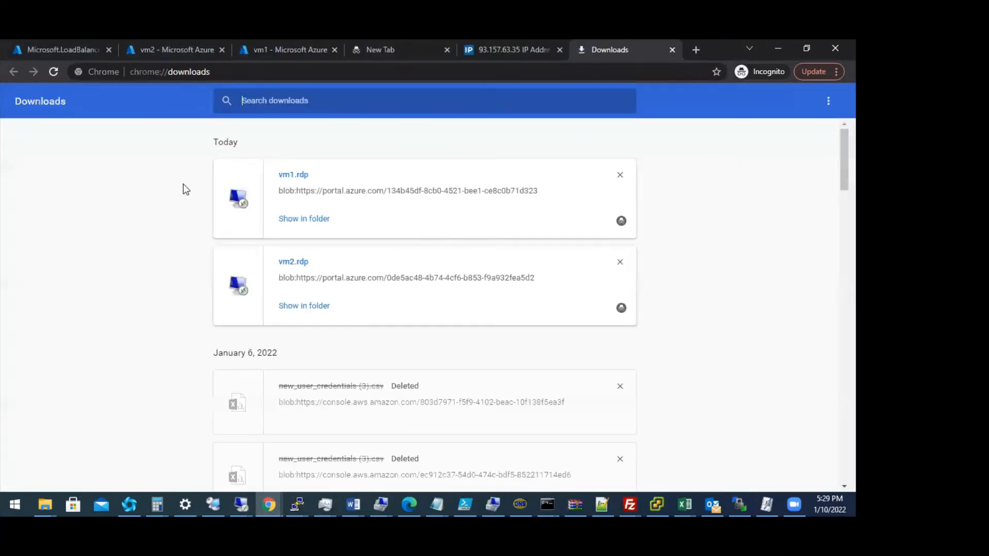
{"action": "left_click", "coordinate": [302, 178]}
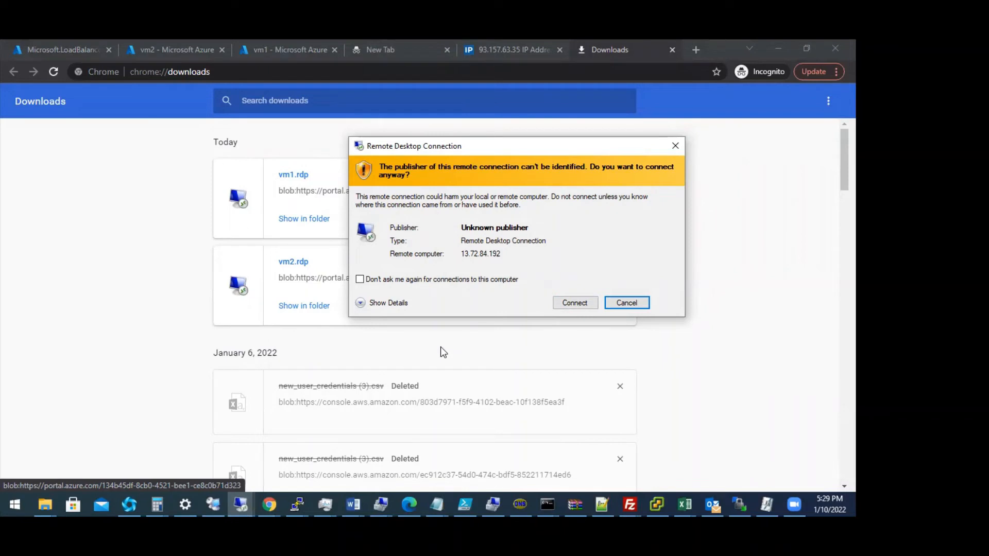
{"action": "left_click", "coordinate": [583, 305]}
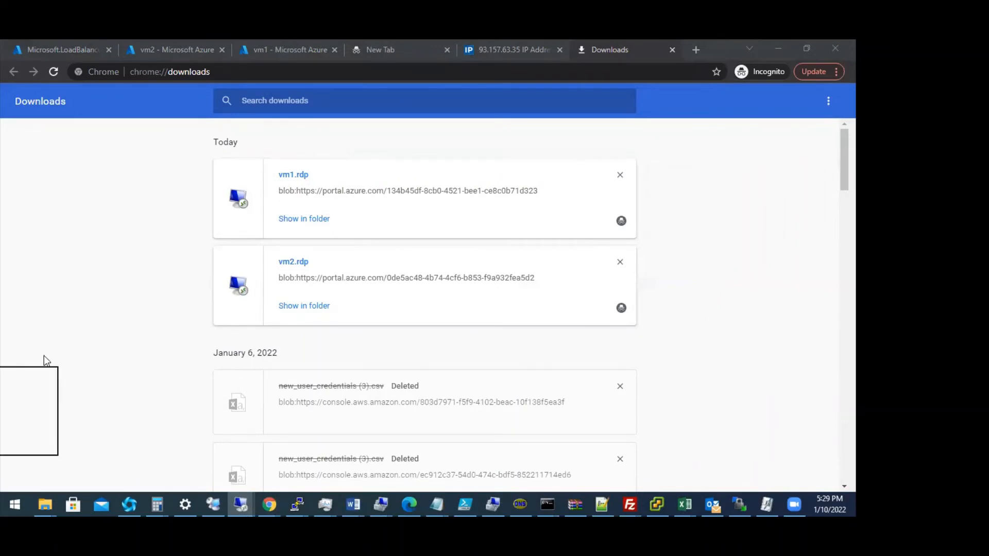
Bring the remote desktop dialogs into view and accept the untrusted certificate of vm2 to continue its connection.
{"action": "left_click_drag", "start_coordinate": [42, 358], "coordinate": [285, 284]}
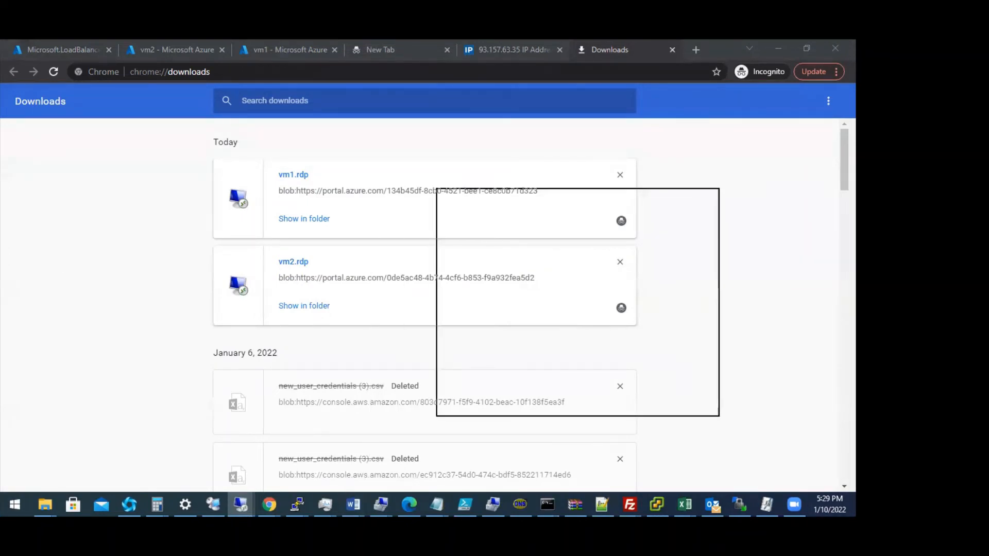
{"action": "left_click_drag", "start_coordinate": [1, 229], "coordinate": [213, 179]}
{"action": "left_click", "coordinate": [537, 341]}
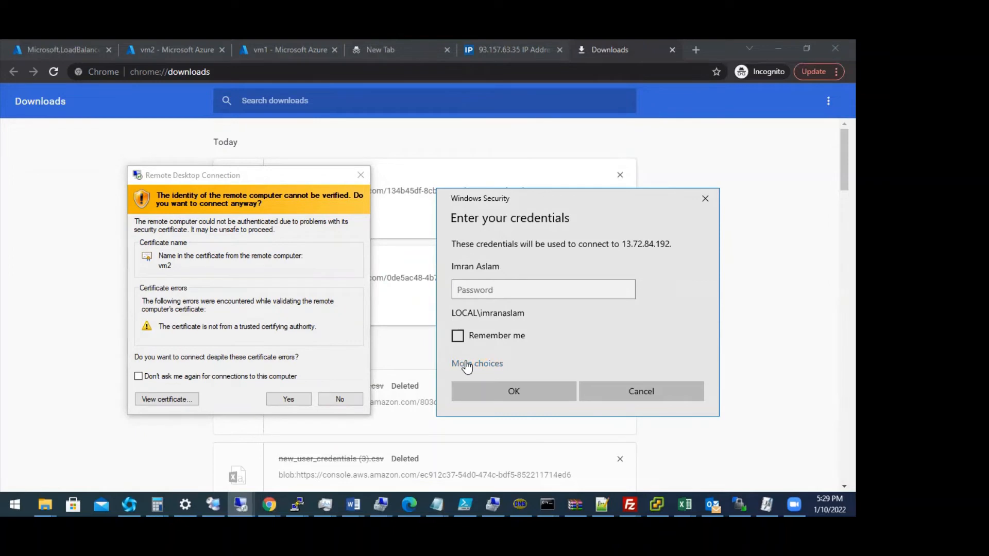
{"action": "left_click", "coordinate": [287, 400]}
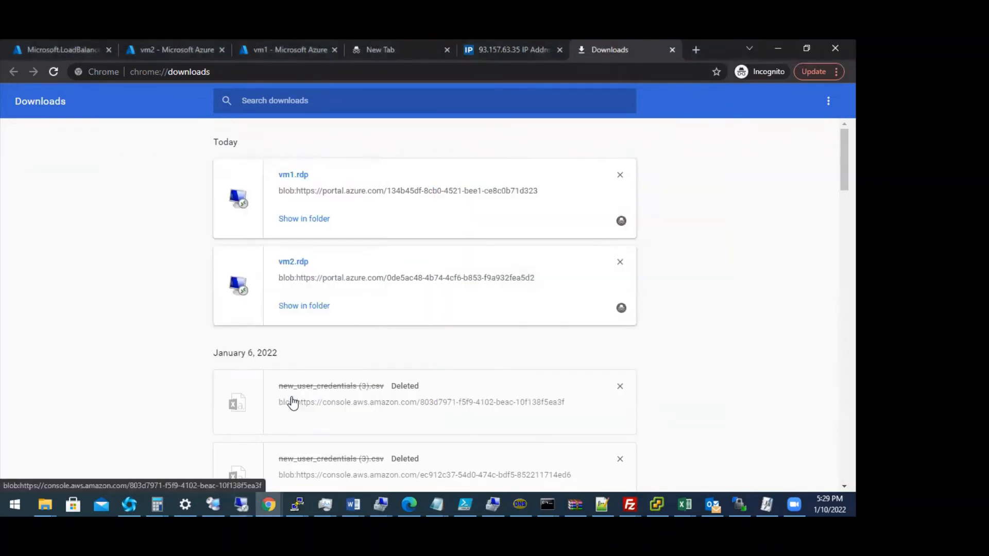
Sign in to the vm1 remote desktop connection using a different account, with username ohmadmin and the account password, and have the credentials remembered.
{"action": "left_click", "coordinate": [239, 497]}
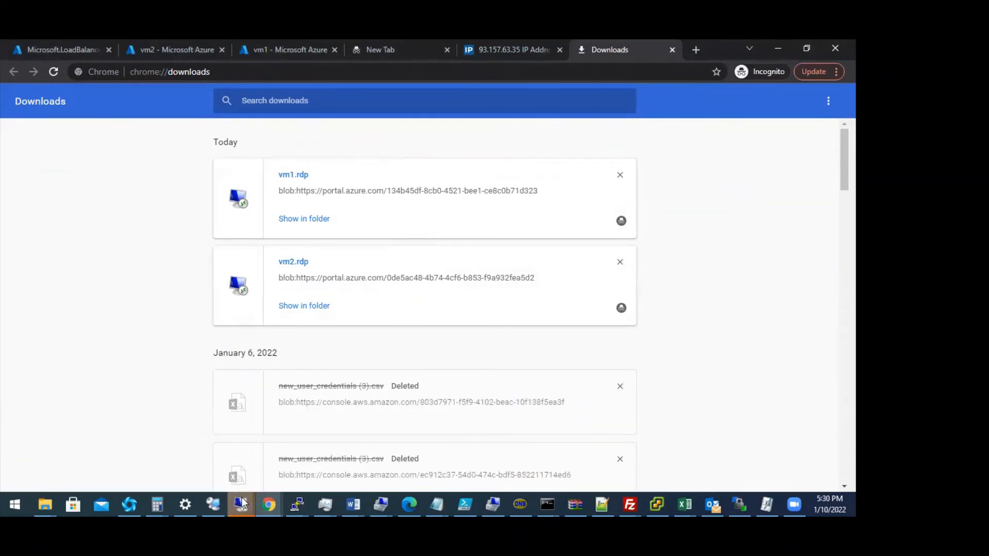
{"action": "mouse_move", "coordinate": [241, 502]}
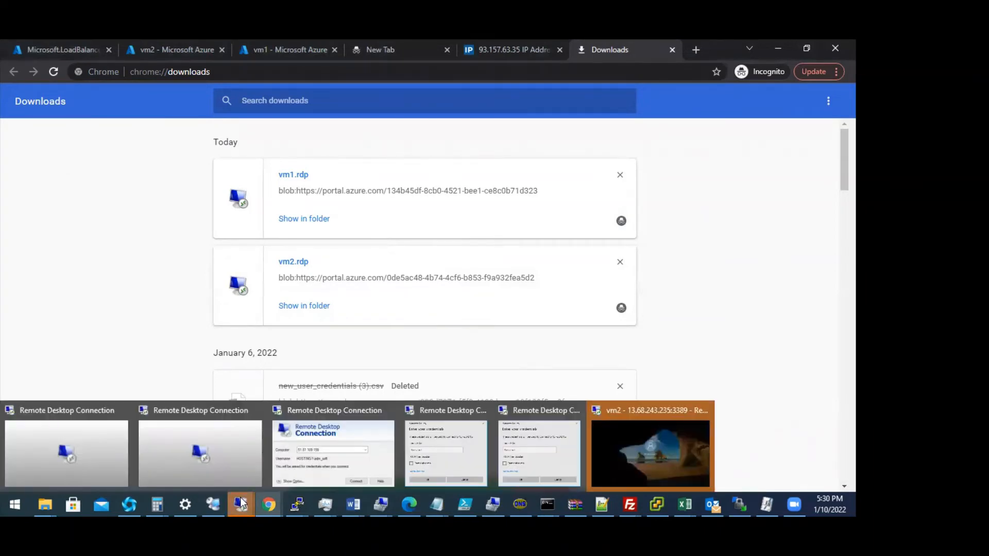
{"action": "left_click", "coordinate": [521, 449]}
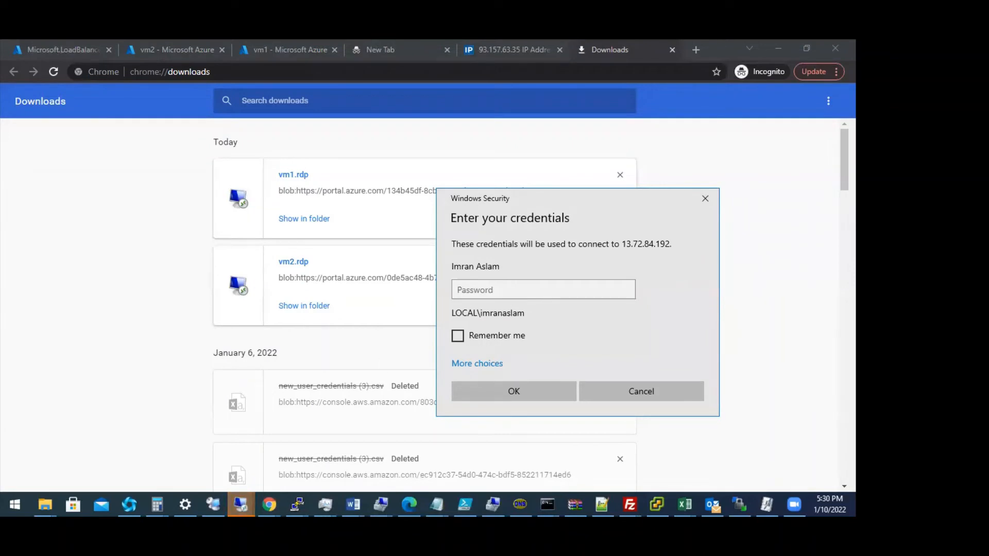
{"action": "left_click", "coordinate": [482, 365]}
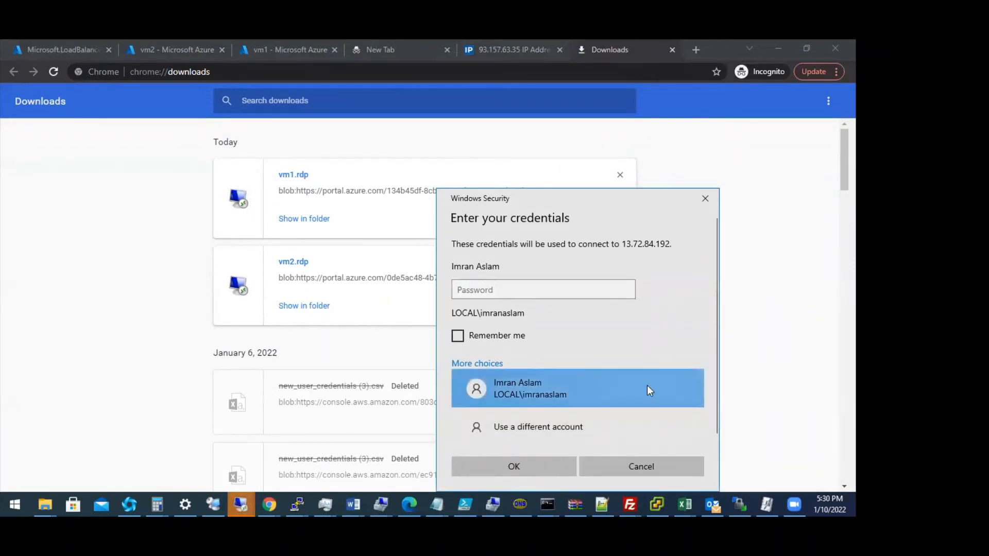
{"action": "left_click", "coordinate": [574, 428]}
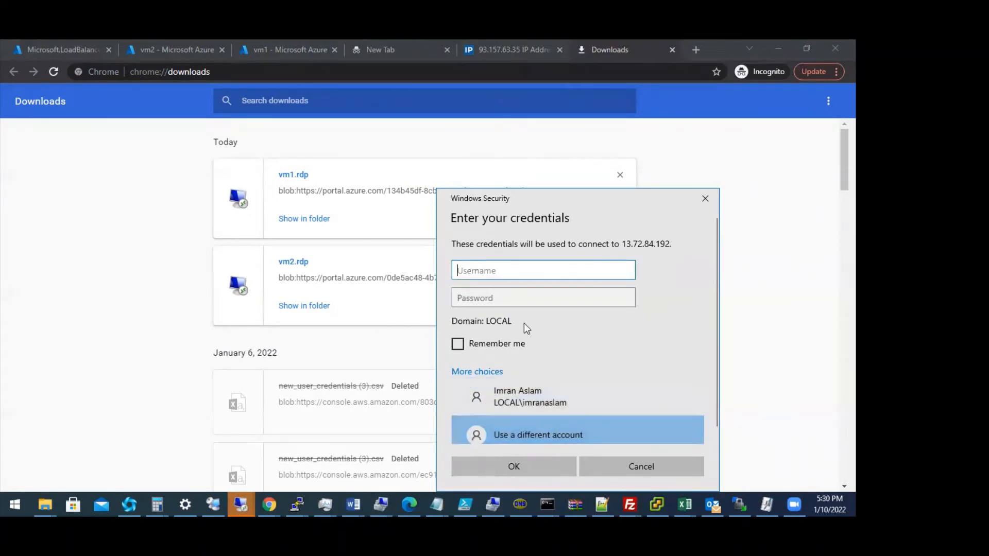
{"action": "type", "text": "oh"}
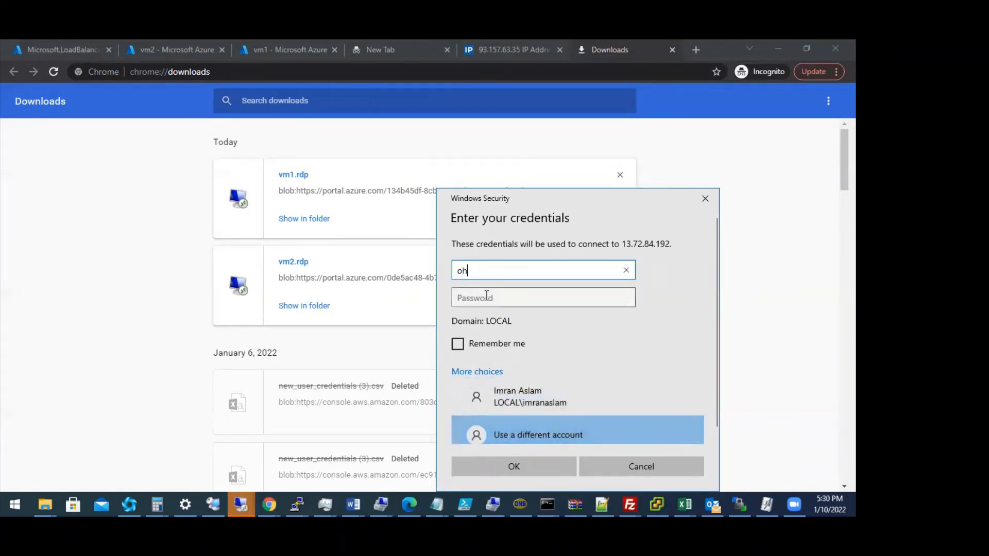
{"action": "type", "text": "madmin"}
{"action": "key", "text": "Tab"}
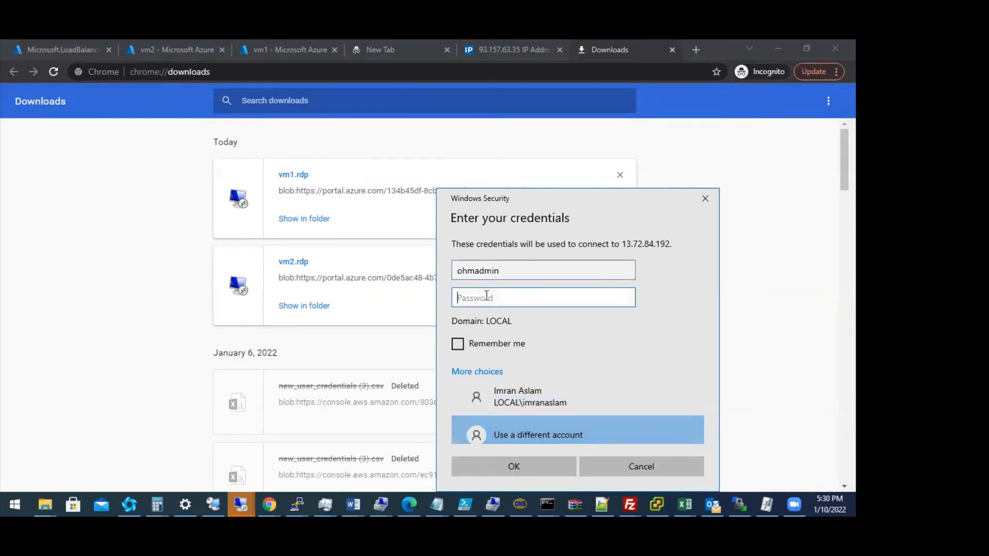
{"action": "type", "text": "**********"}
{"action": "left_click", "coordinate": [459, 344]}
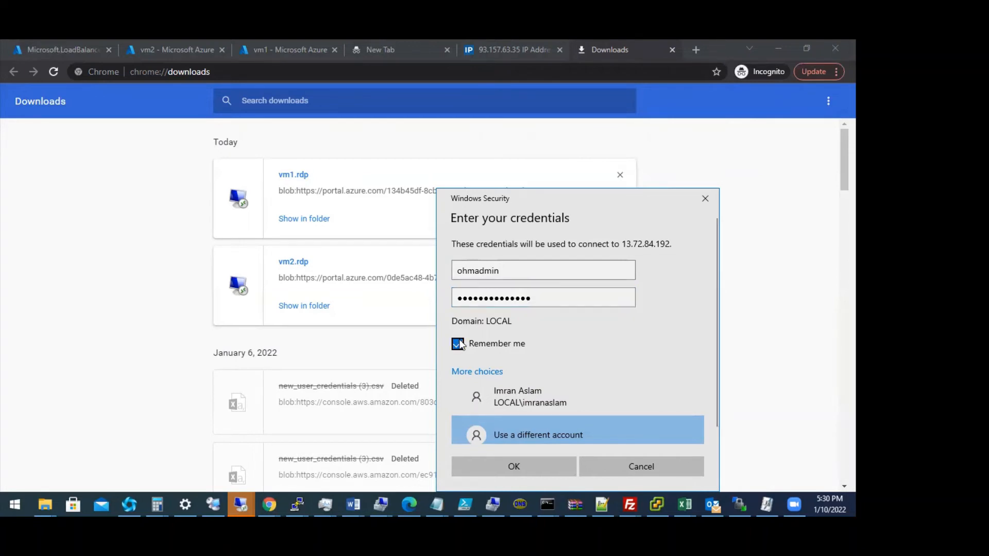
{"action": "left_click", "coordinate": [512, 467]}
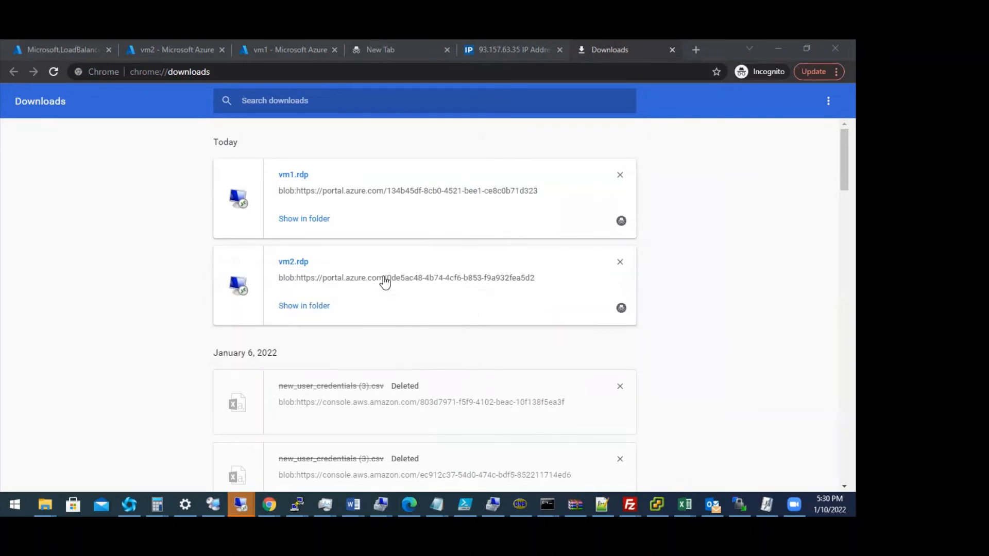
Show the vm2 remote desktop session full screen and allow the server to be discoverable on its network.
{"action": "mouse_move", "coordinate": [246, 503]}
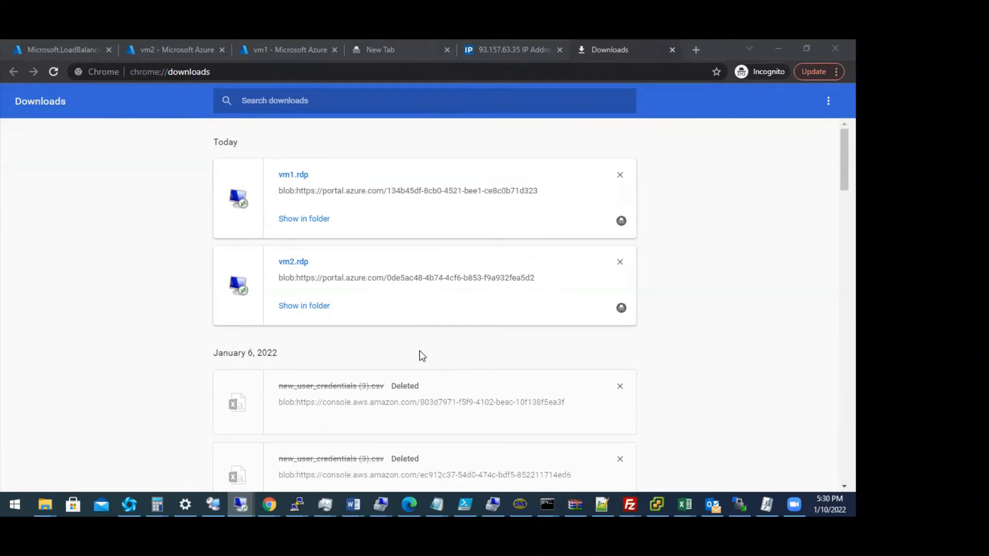
{"action": "left_click", "coordinate": [241, 504]}
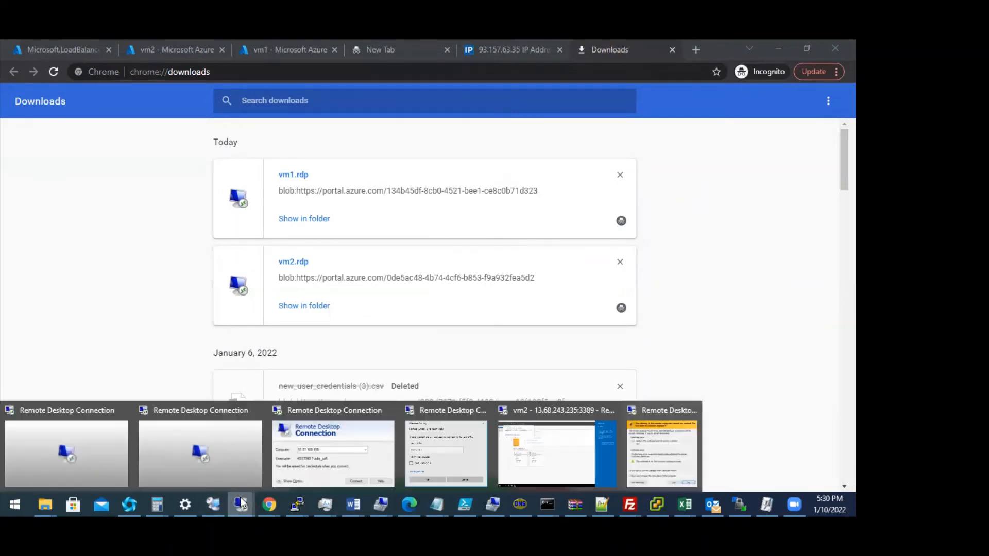
{"action": "left_click", "coordinate": [663, 452]}
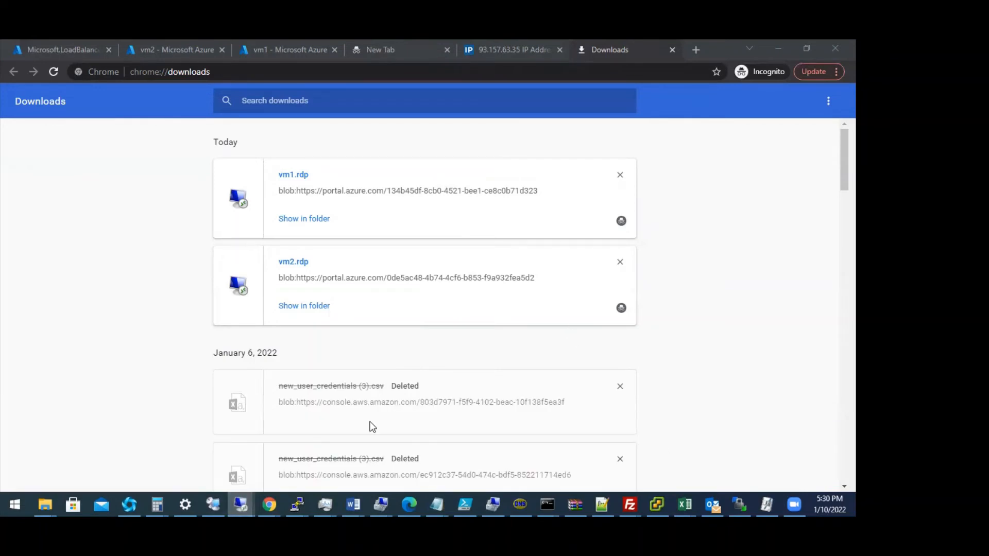
{"action": "left_click", "coordinate": [240, 504]}
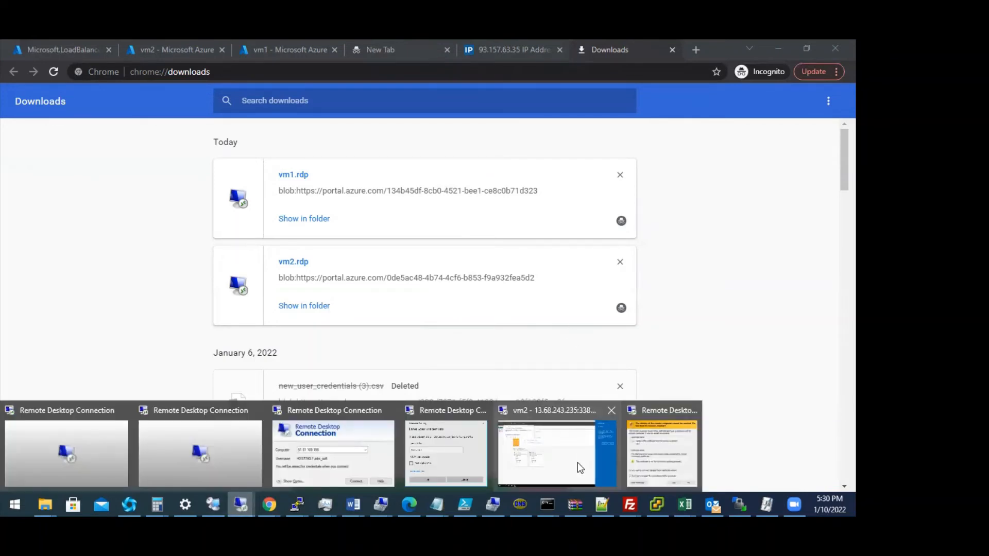
{"action": "left_click", "coordinate": [535, 444]}
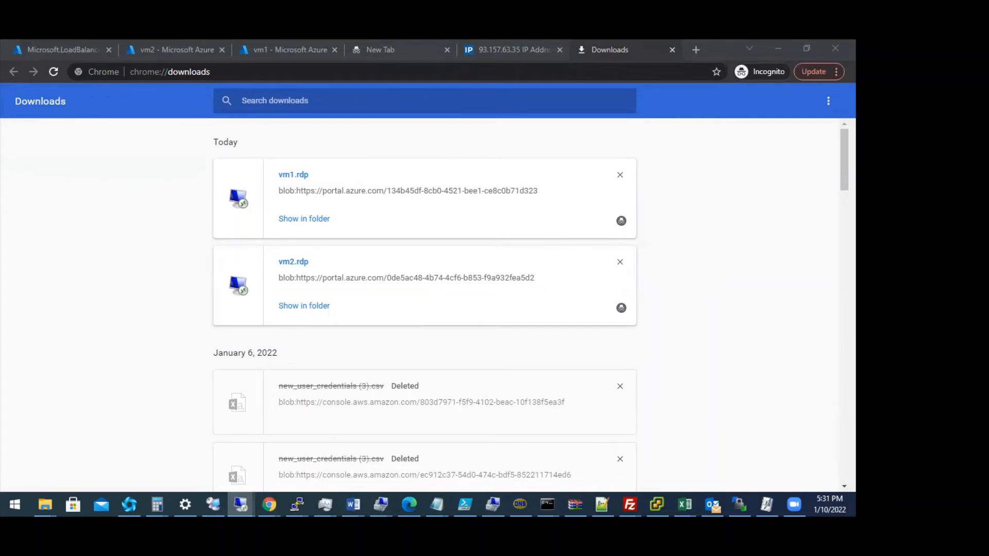
{"action": "left_click_drag", "start_coordinate": [1, 164], "coordinate": [458, 148]}
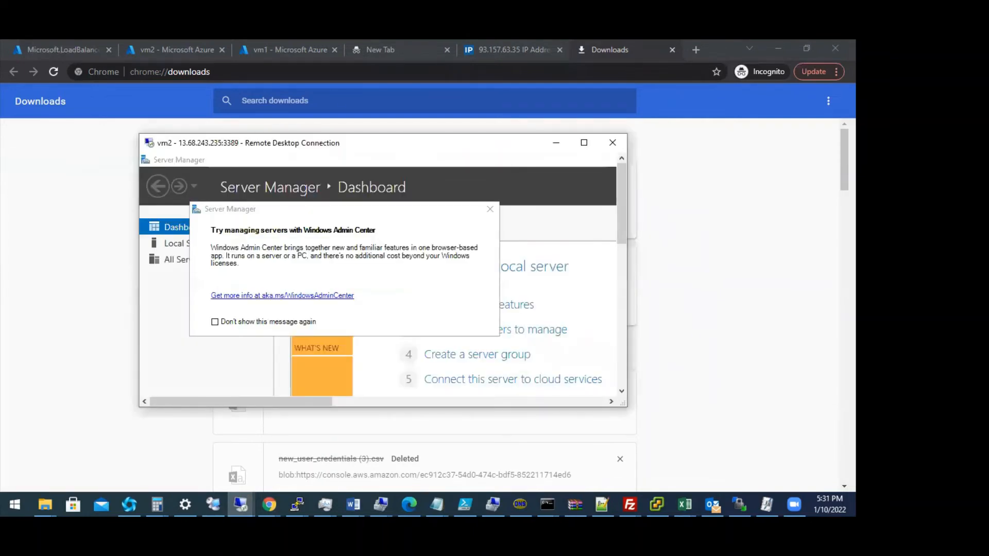
{"action": "left_click", "coordinate": [584, 143]}
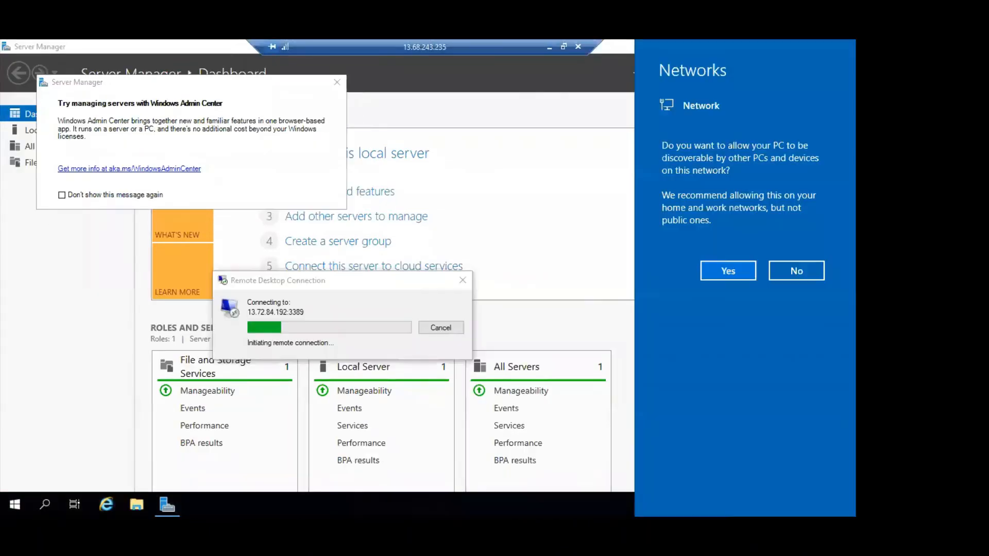
{"action": "left_click", "coordinate": [716, 280]}
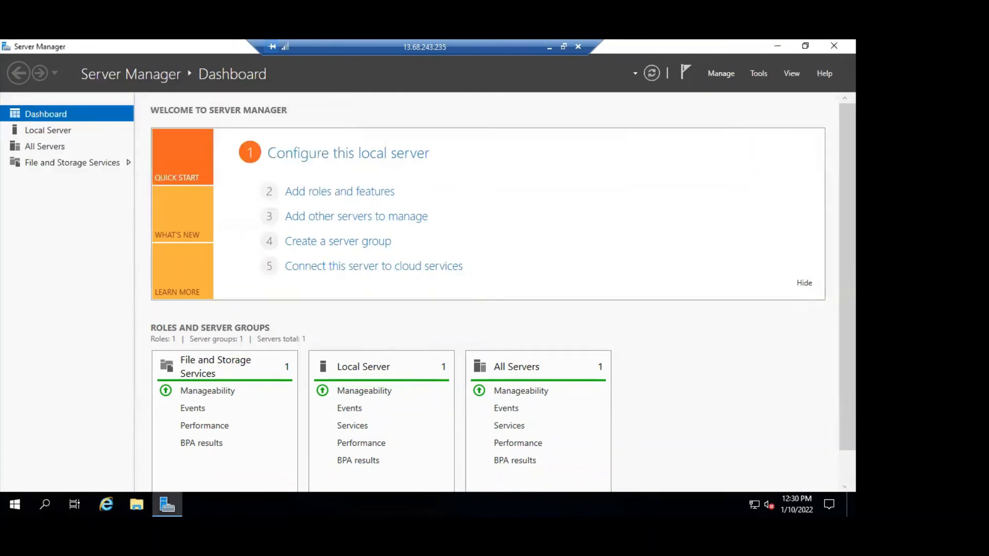
Start a role-based installation on vm2 from its server pool and select the Web Server (IIS) role with its required management tools.
{"action": "left_click", "coordinate": [333, 194]}
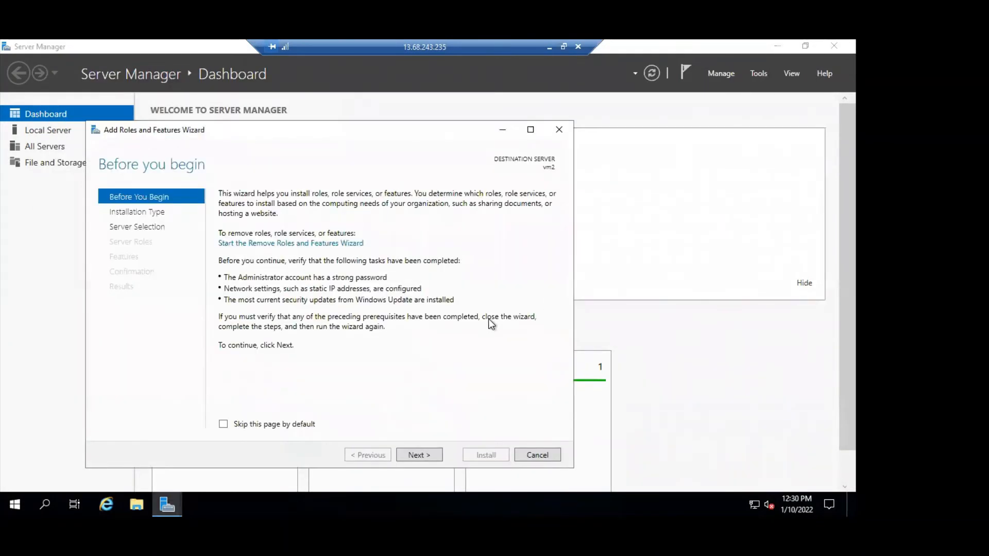
{"action": "left_click", "coordinate": [413, 456]}
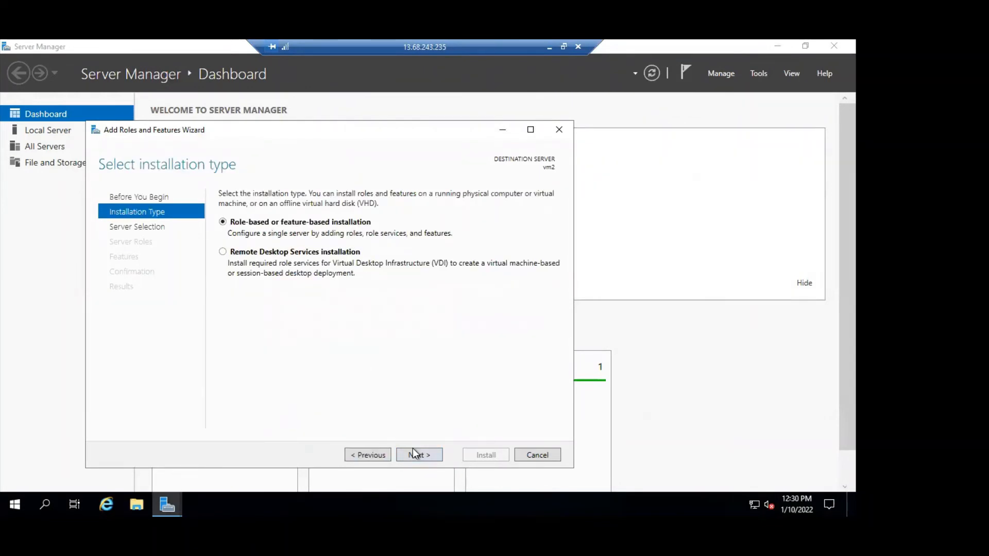
{"action": "left_click", "coordinate": [417, 456]}
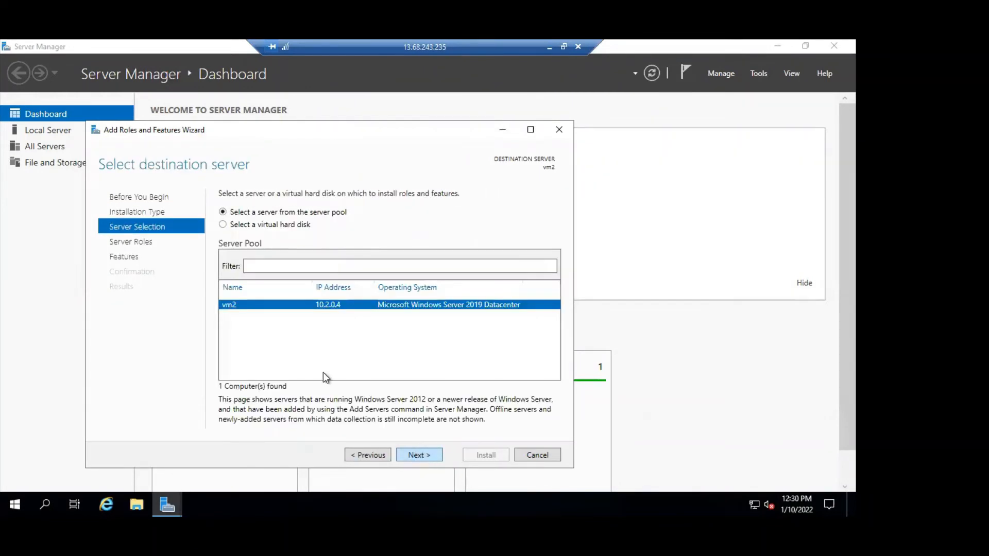
{"action": "left_click", "coordinate": [416, 456]}
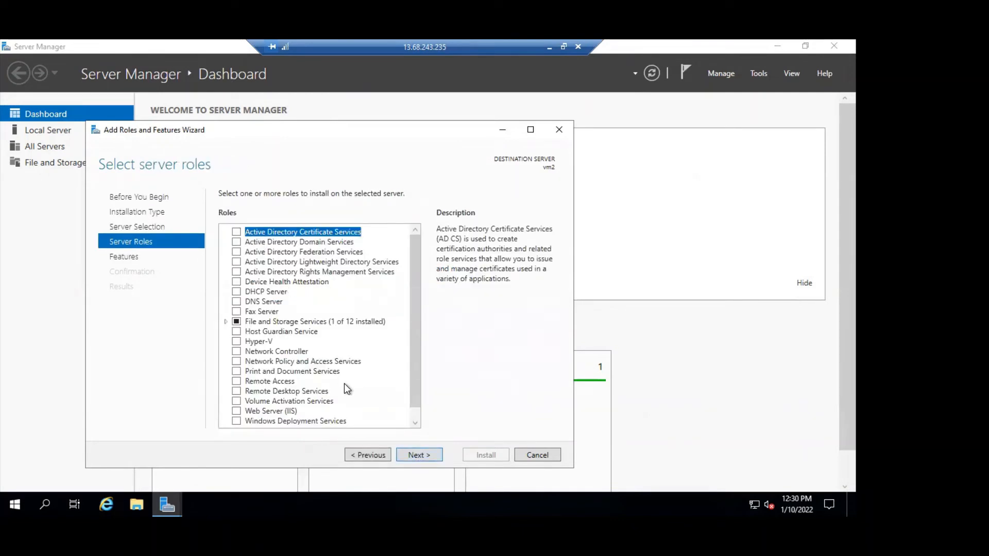
{"action": "scroll", "coordinate": [346, 389], "scroll_direction": "down", "scroll_amount": 1}
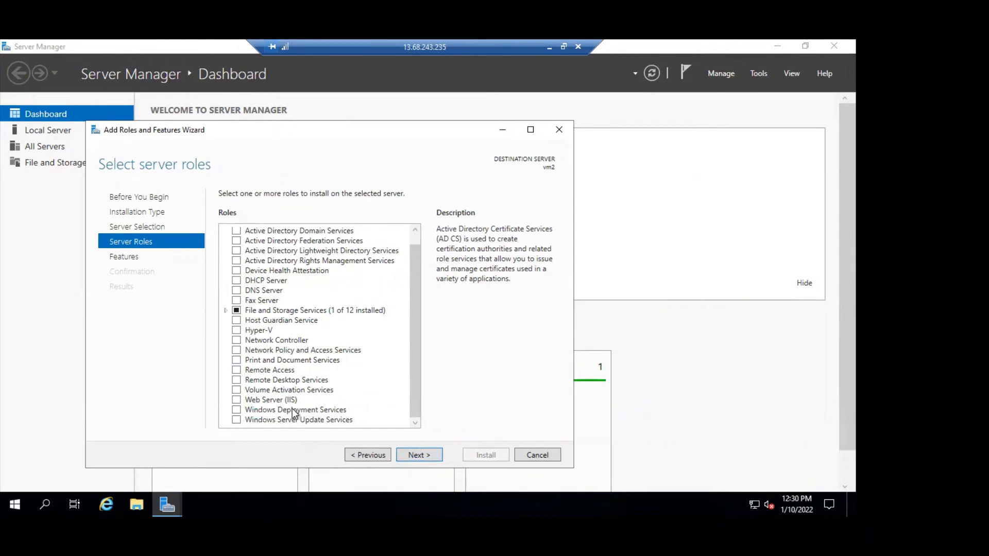
{"action": "left_click", "coordinate": [236, 401]}
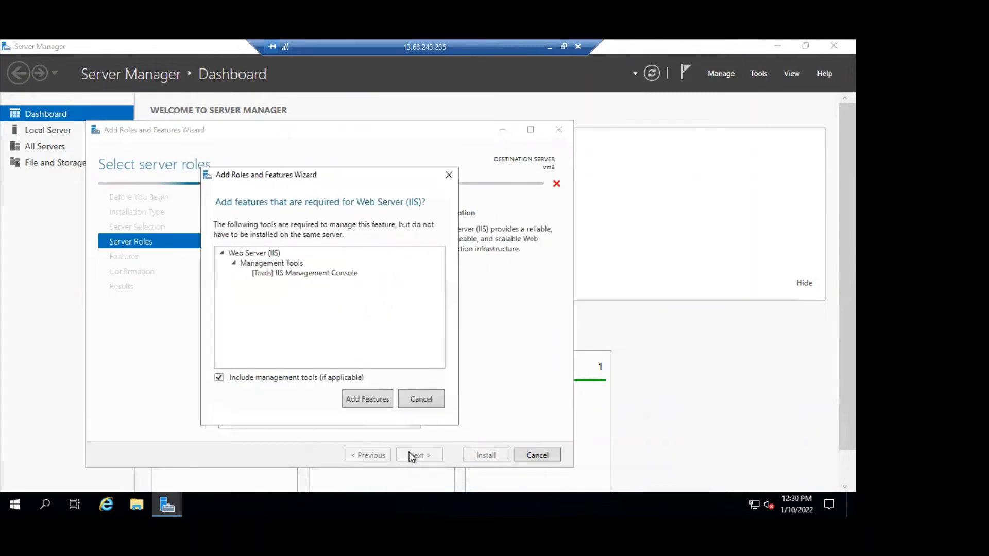
{"action": "left_click", "coordinate": [367, 399]}
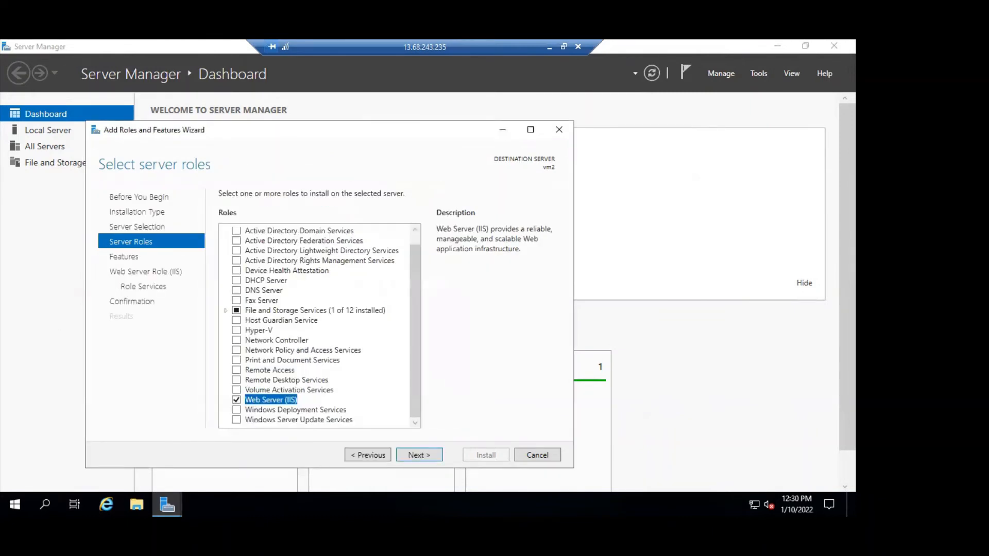
Keep the default features and IIS role services for vm2 and start the Web Server (IIS) installation.
{"action": "left_click", "coordinate": [424, 455]}
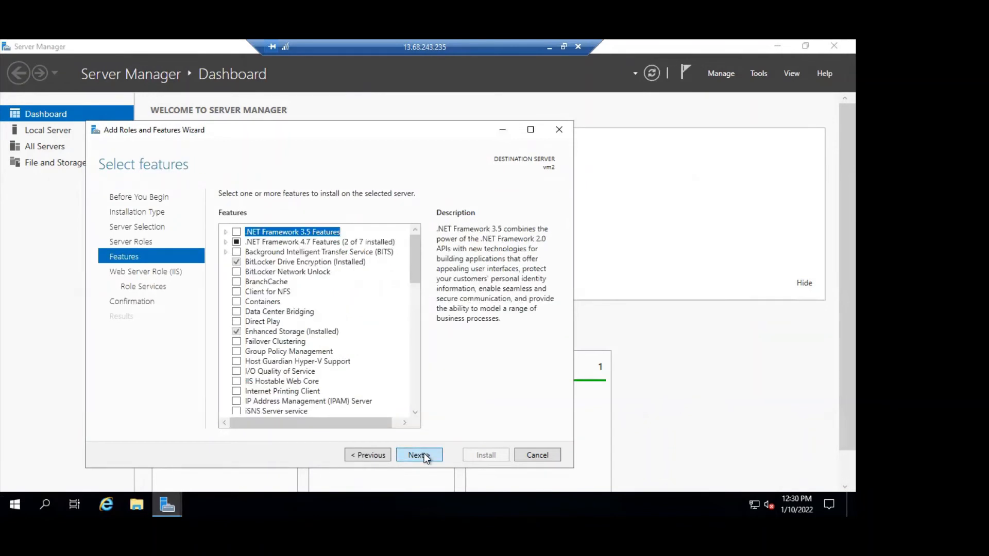
{"action": "left_click", "coordinate": [424, 455]}
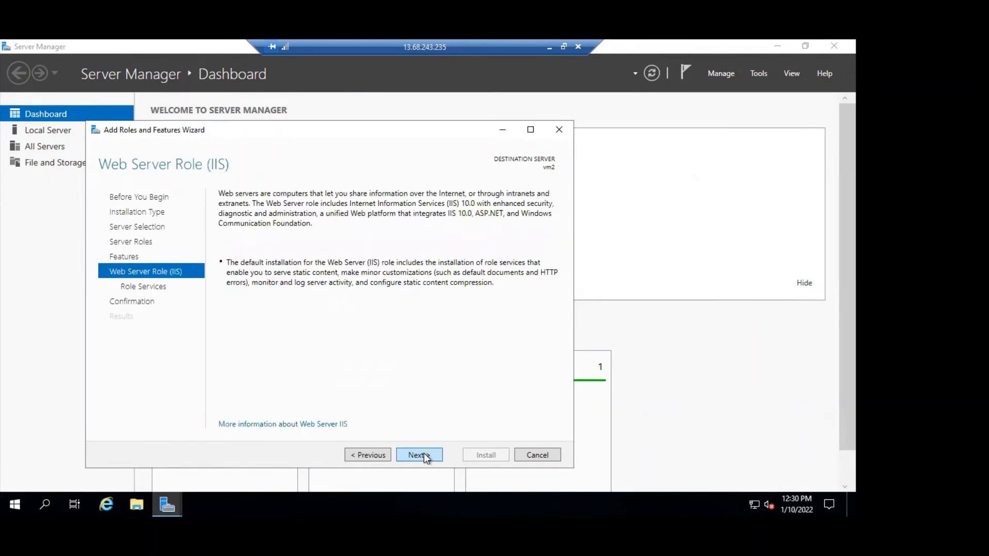
{"action": "left_click", "coordinate": [425, 455]}
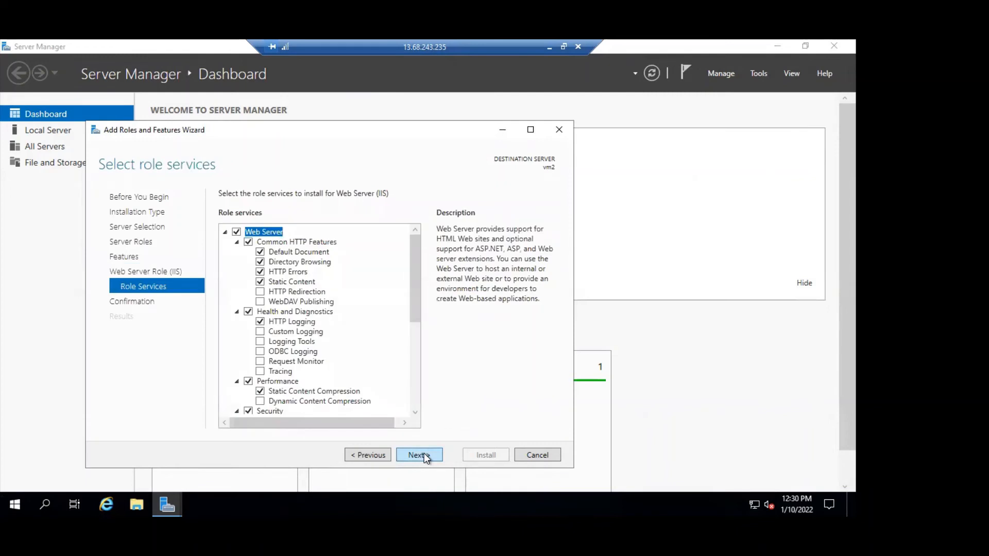
{"action": "left_click", "coordinate": [424, 455]}
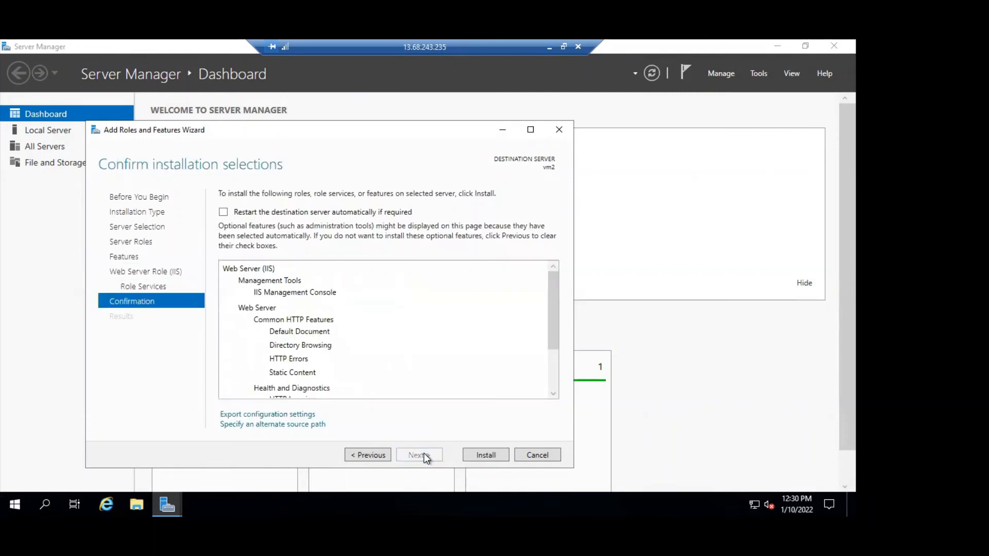
{"action": "left_click", "coordinate": [489, 457]}
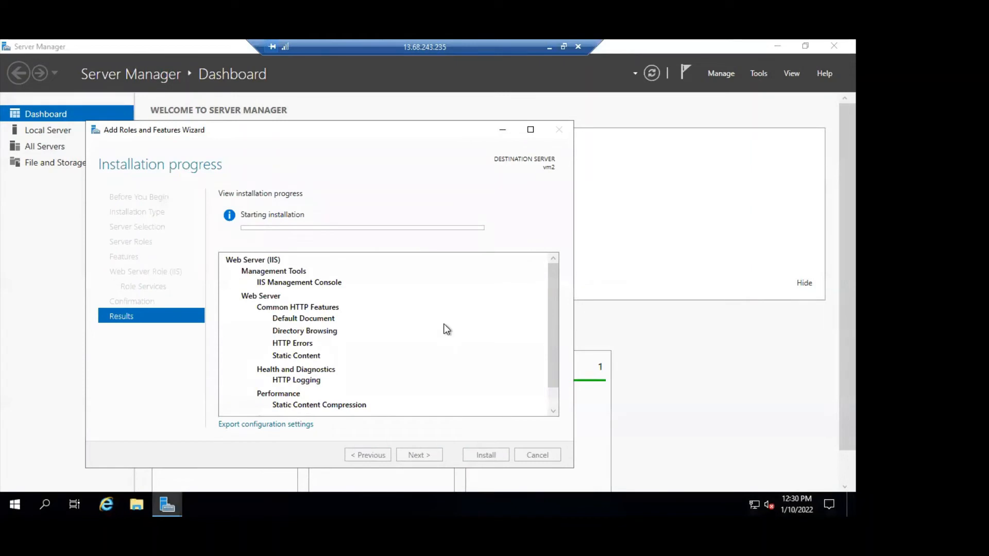
Switch to the vm1 remote desktop session, allow the server to be discoverable on its network, and dismiss the Windows Admin Center message.
{"action": "left_click", "coordinate": [549, 47]}
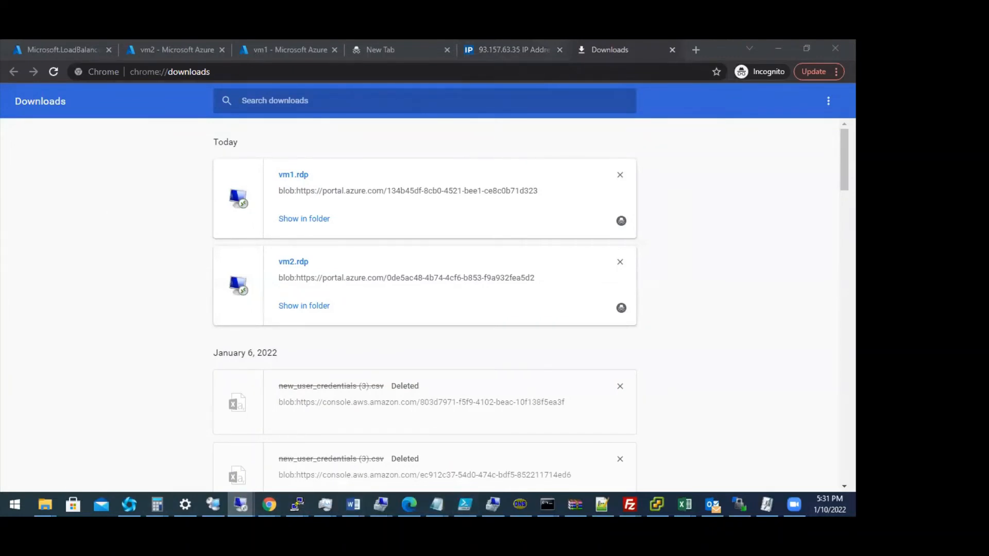
{"action": "left_click", "coordinate": [243, 505]}
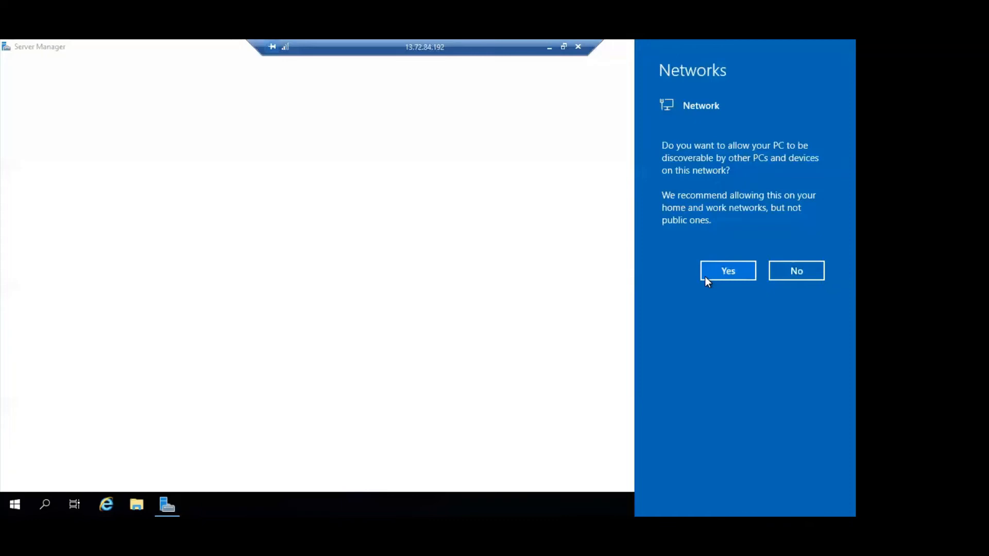
{"action": "left_click", "coordinate": [705, 276]}
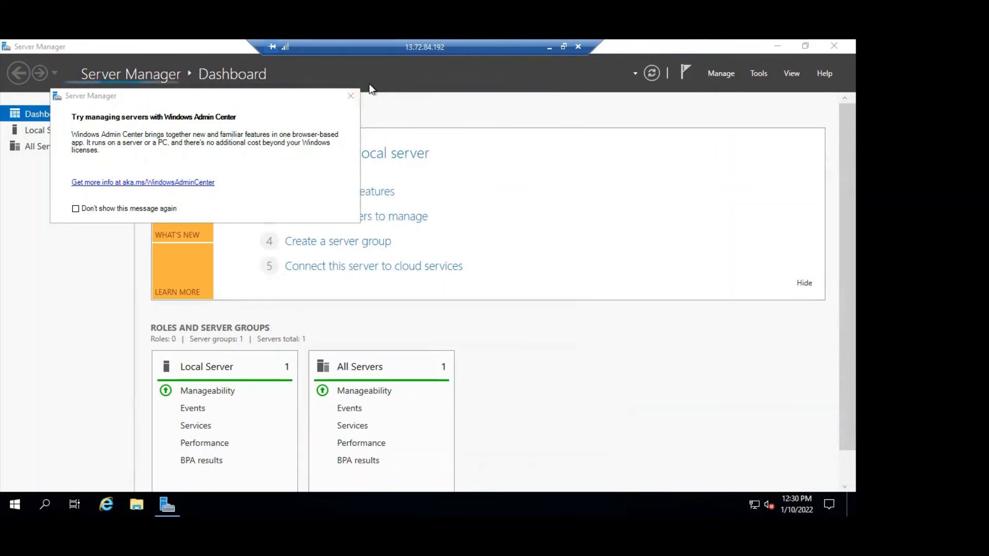
{"action": "left_click", "coordinate": [349, 98]}
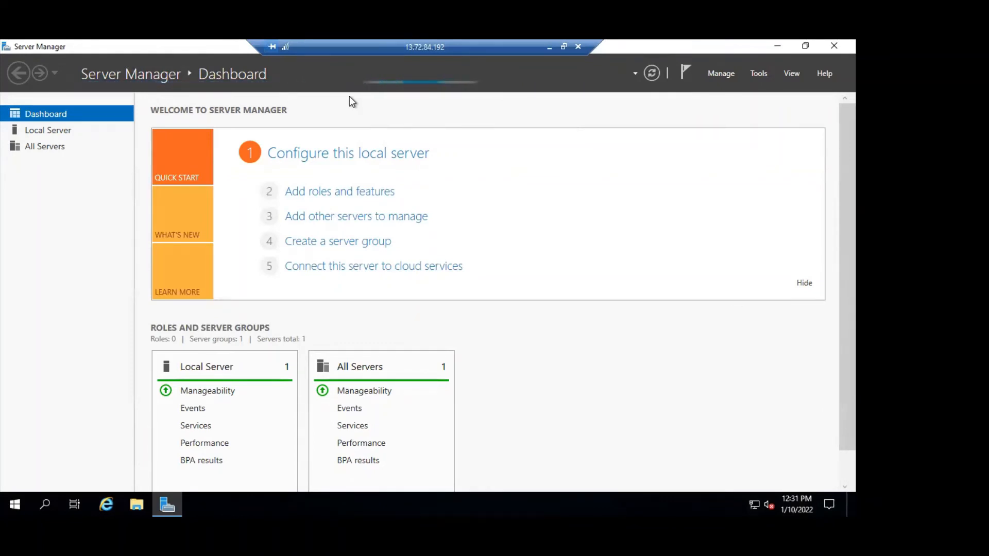
Start a role-based installation on vm1 from its server pool and select the Web Server (IIS) role with its required management tools.
{"action": "left_click", "coordinate": [318, 192]}
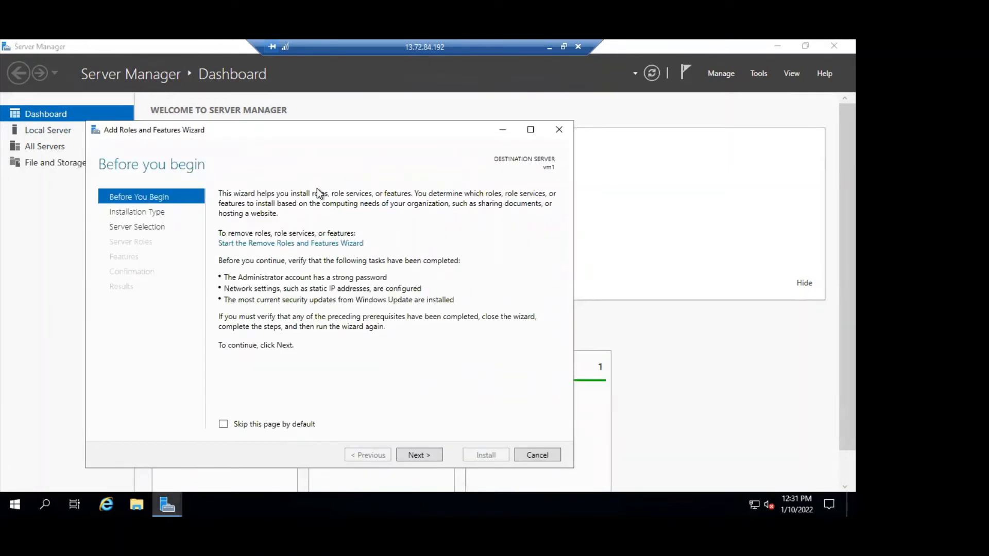
{"action": "left_click", "coordinate": [421, 456]}
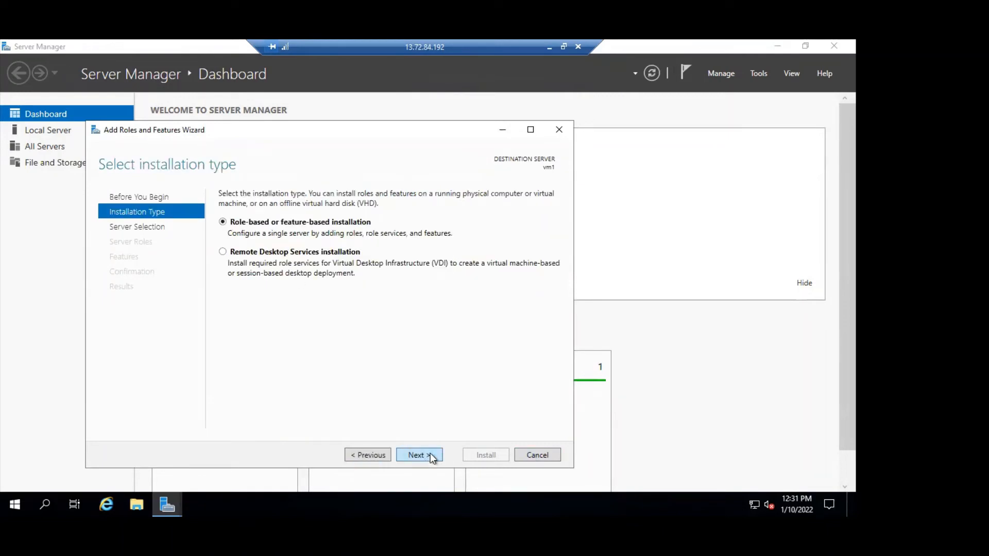
{"action": "left_click", "coordinate": [431, 453]}
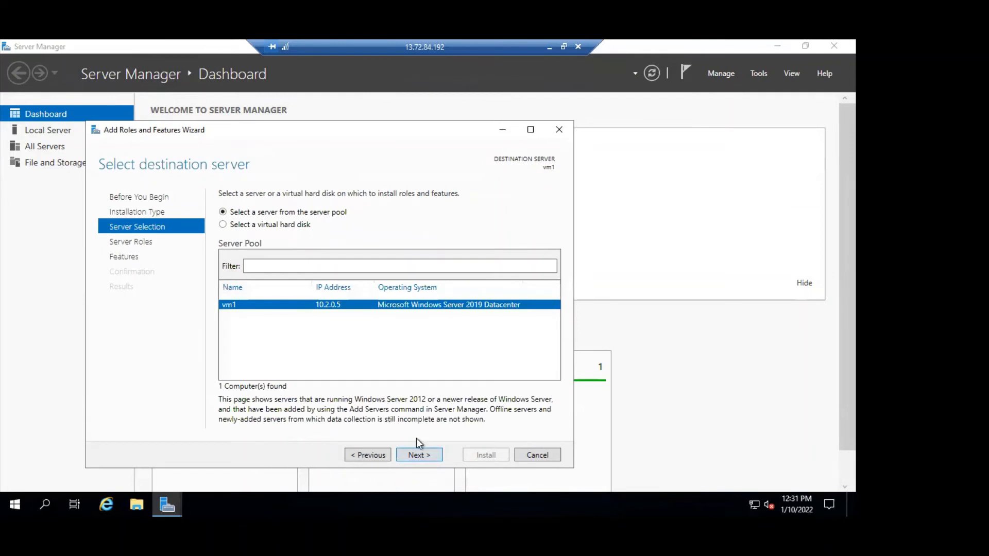
{"action": "left_click", "coordinate": [422, 456]}
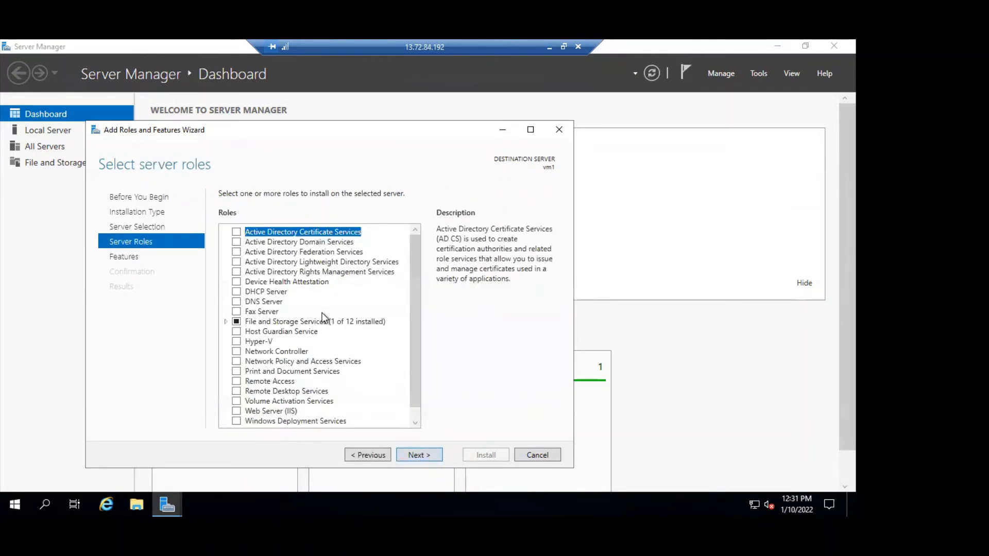
{"action": "scroll", "coordinate": [410, 364], "scroll_direction": "down", "scroll_amount": 1}
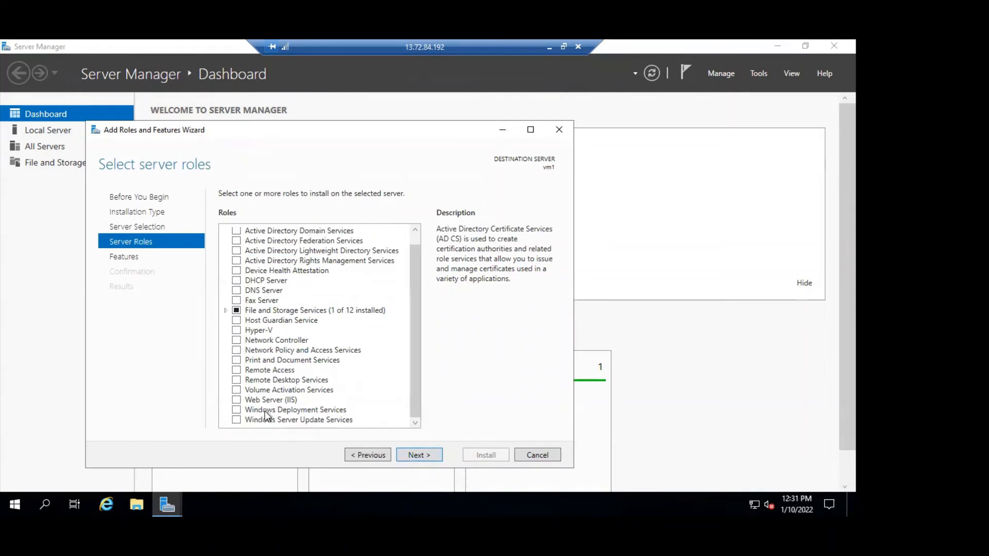
{"action": "left_click", "coordinate": [237, 400]}
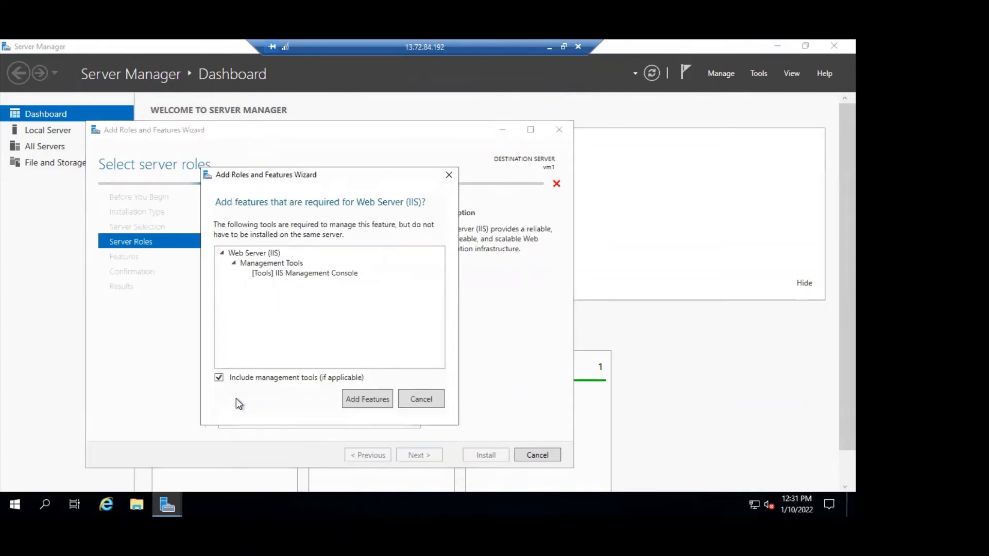
{"action": "left_click", "coordinate": [366, 399]}
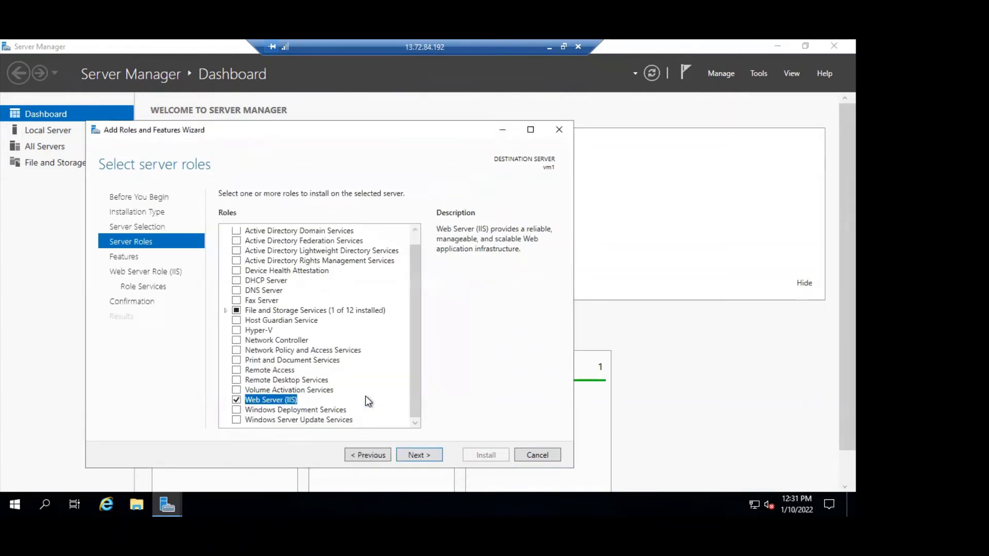
Keep the default features and IIS role services for vm1 and start the Web Server (IIS) installation.
{"action": "left_click", "coordinate": [429, 452]}
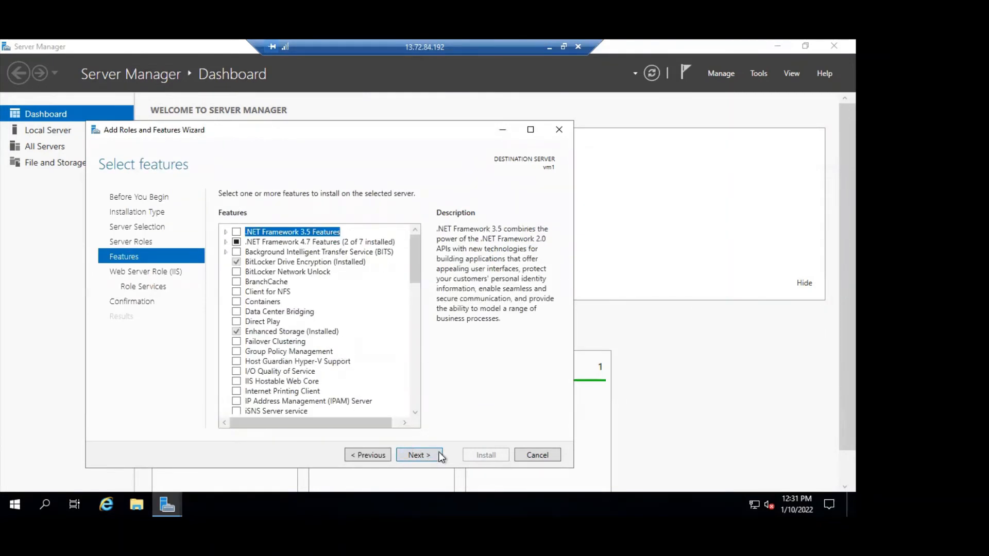
{"action": "left_click", "coordinate": [417, 455]}
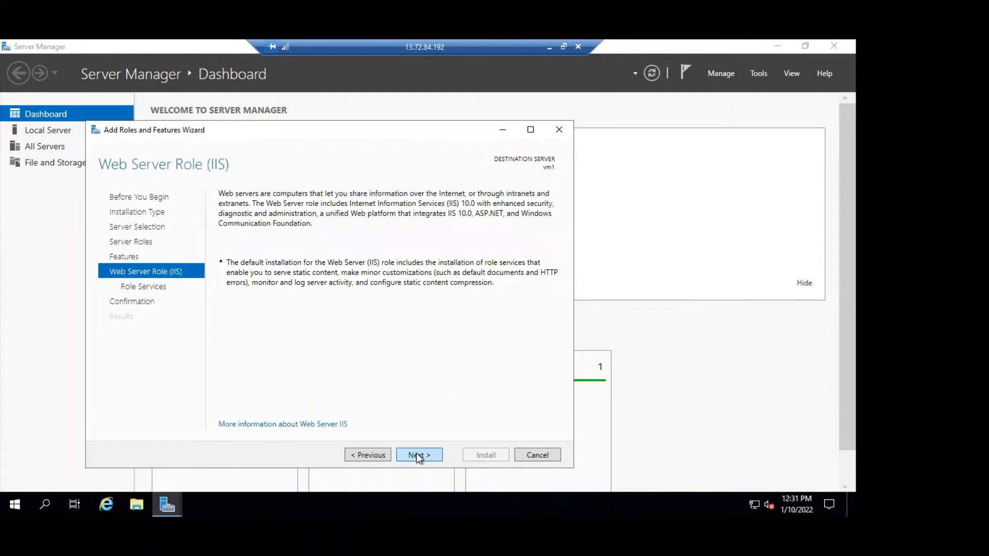
{"action": "left_click", "coordinate": [419, 455]}
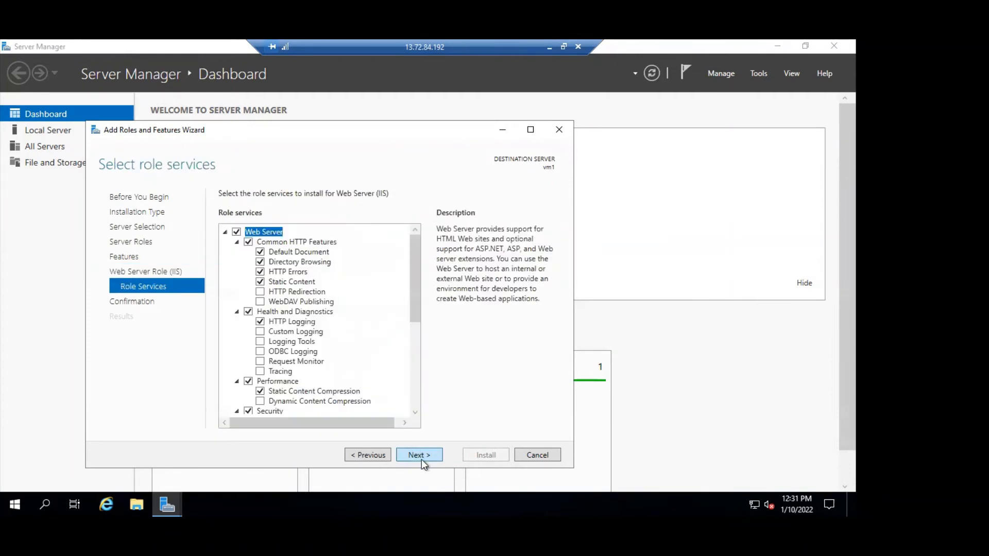
{"action": "left_click", "coordinate": [430, 456]}
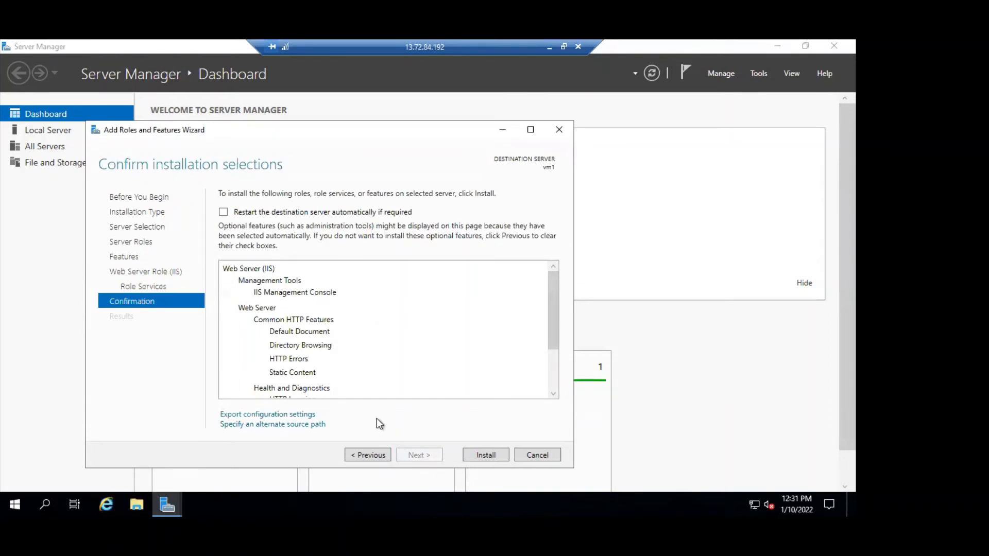
{"action": "left_click", "coordinate": [483, 453]}
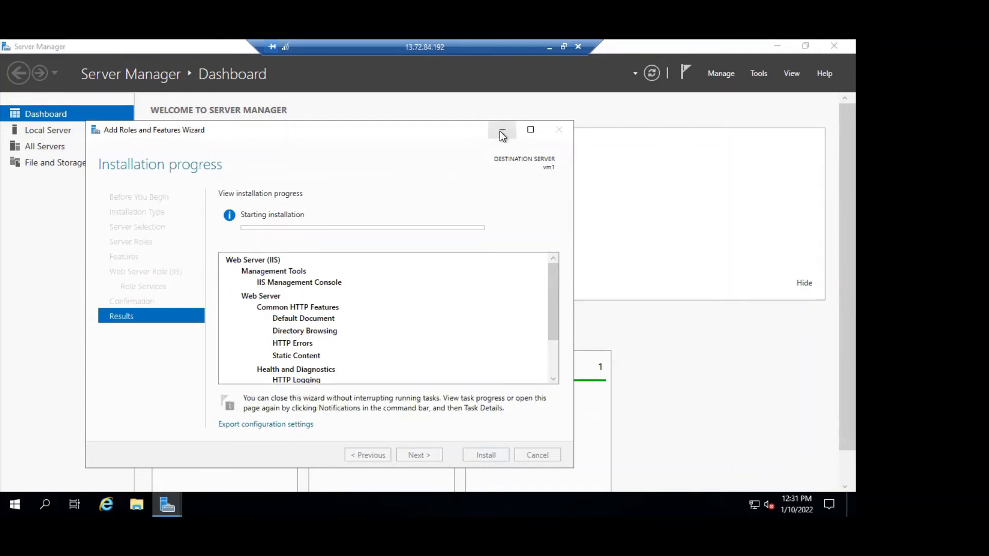
Switch back to the vm2 remote desktop session and close its role installation wizard.
{"action": "left_click", "coordinate": [549, 46]}
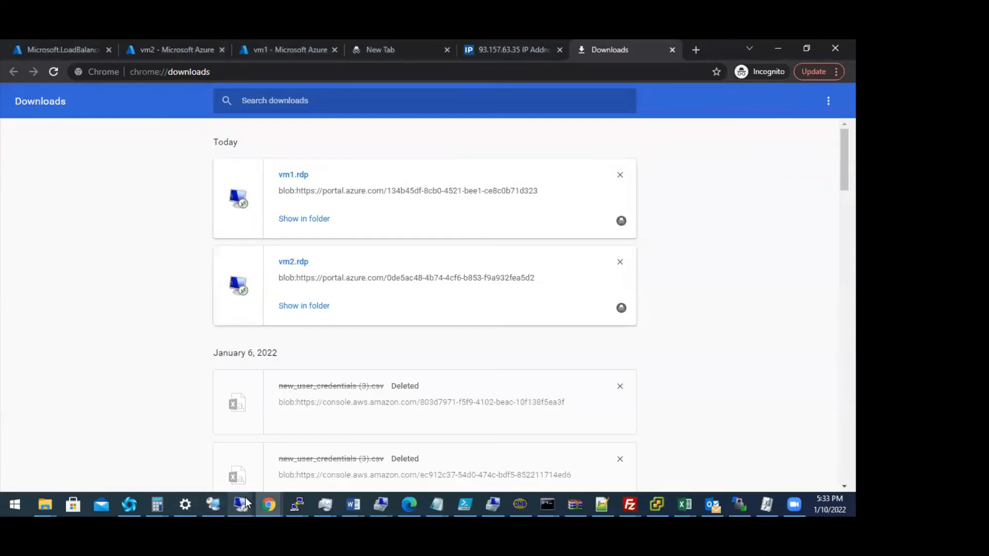
{"action": "mouse_move", "coordinate": [242, 503]}
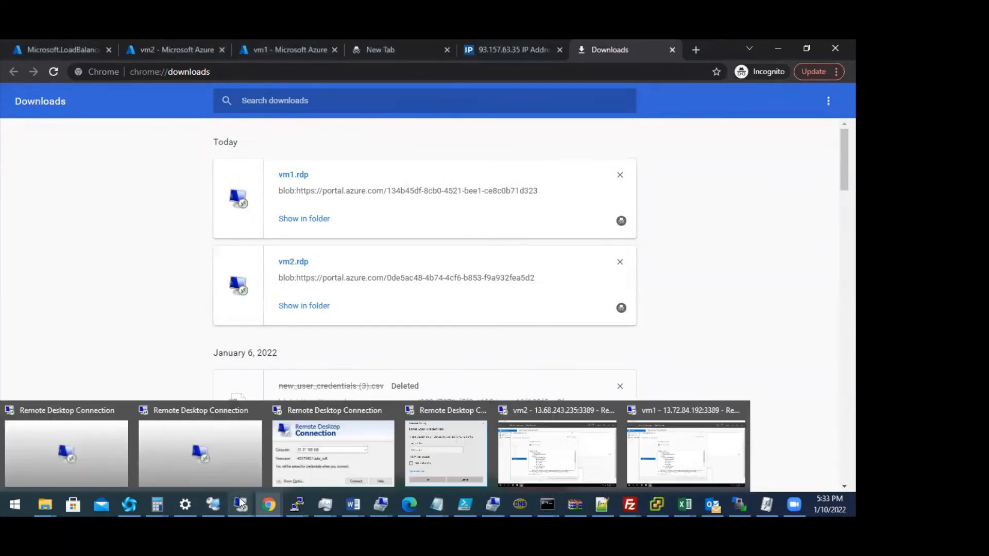
{"action": "left_click", "coordinate": [548, 449]}
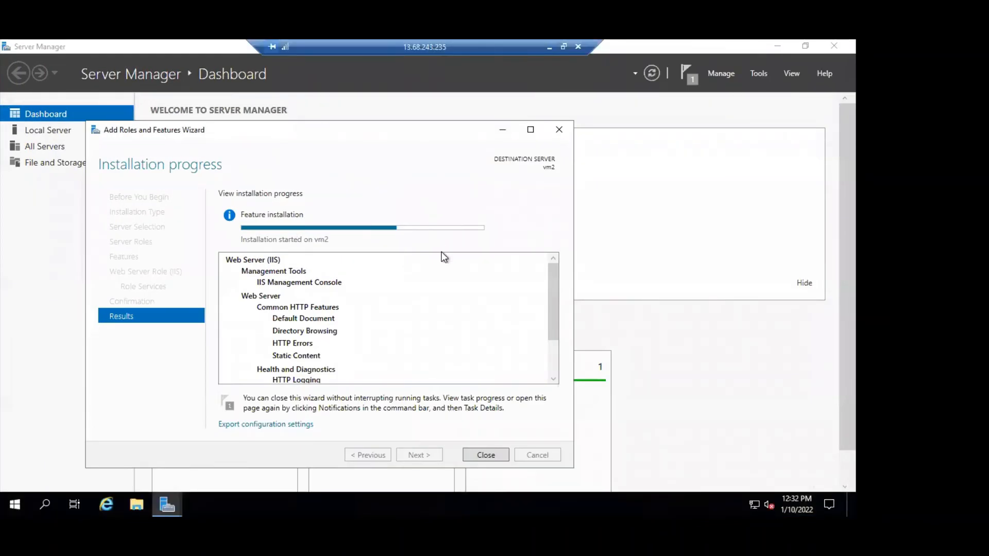
{"action": "left_click", "coordinate": [486, 455]}
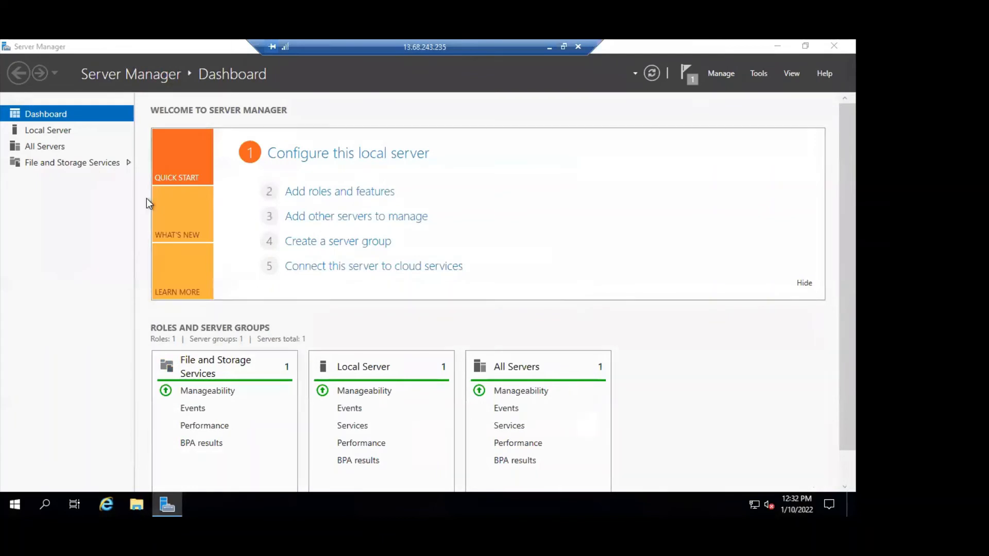
Browse to the C:\inetpub\wwwroot folder on vm2 in File Explorer.
{"action": "key", "text": "super+e"}
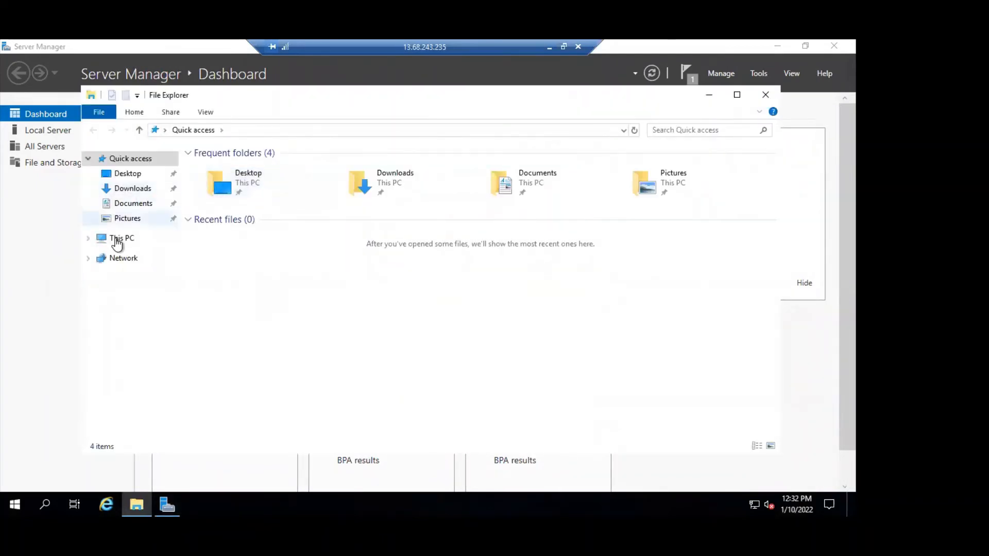
{"action": "left_click", "coordinate": [116, 240]}
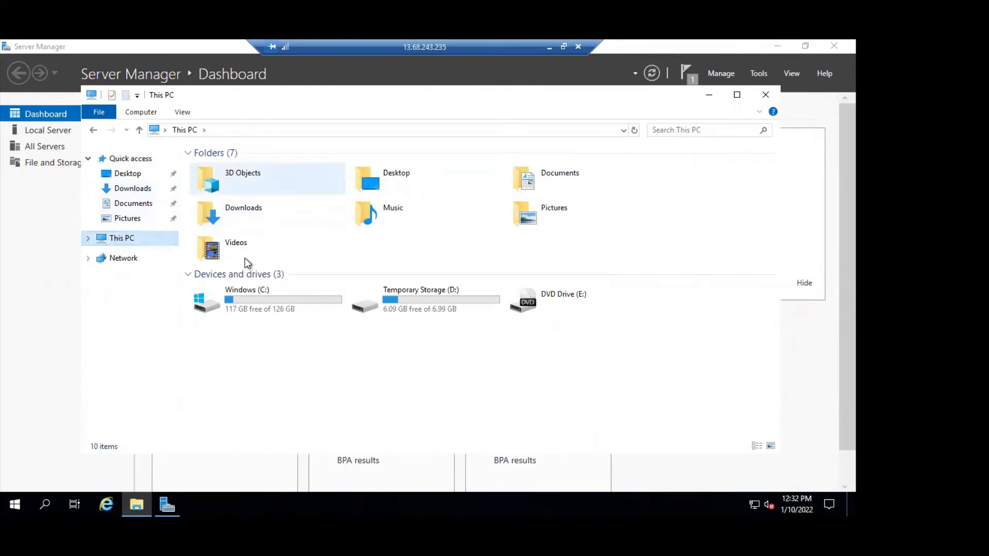
{"action": "double_click", "coordinate": [286, 305]}
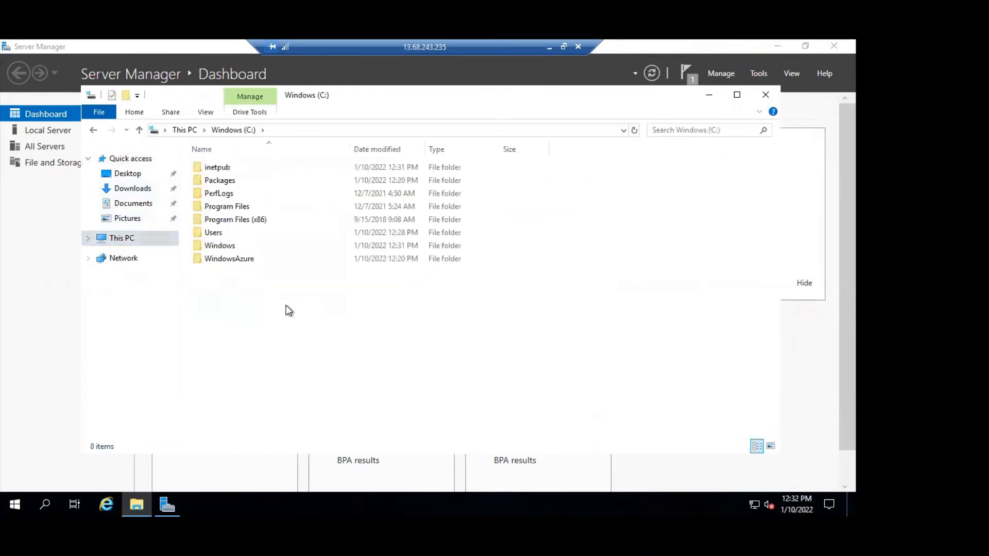
{"action": "double_click", "coordinate": [221, 170]}
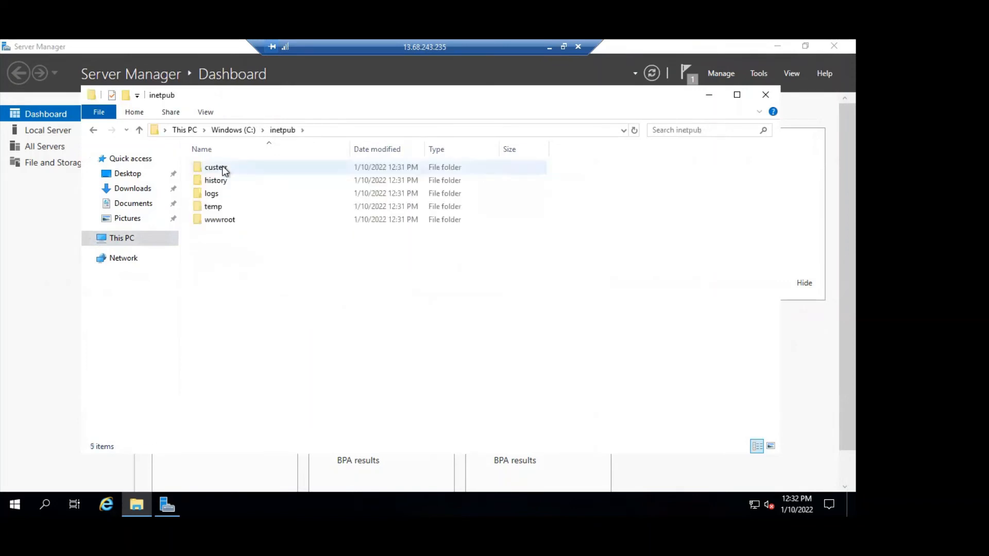
{"action": "double_click", "coordinate": [218, 168]}
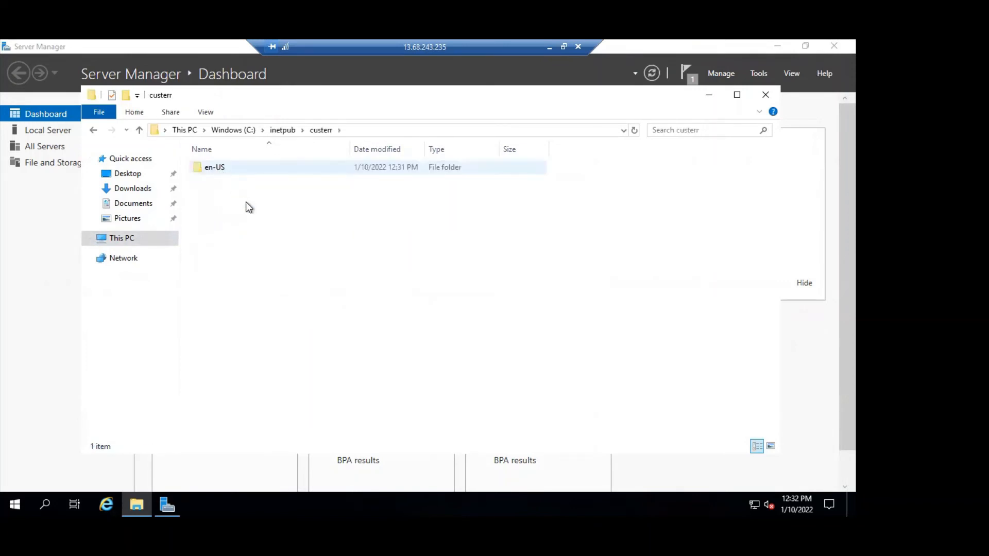
{"action": "key", "text": "BackSpace"}
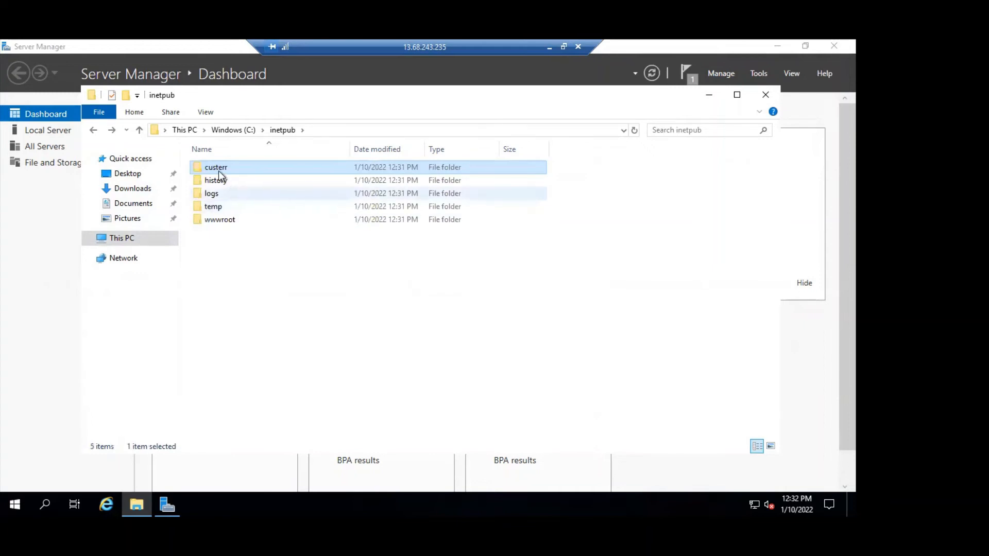
{"action": "left_click", "coordinate": [217, 220]}
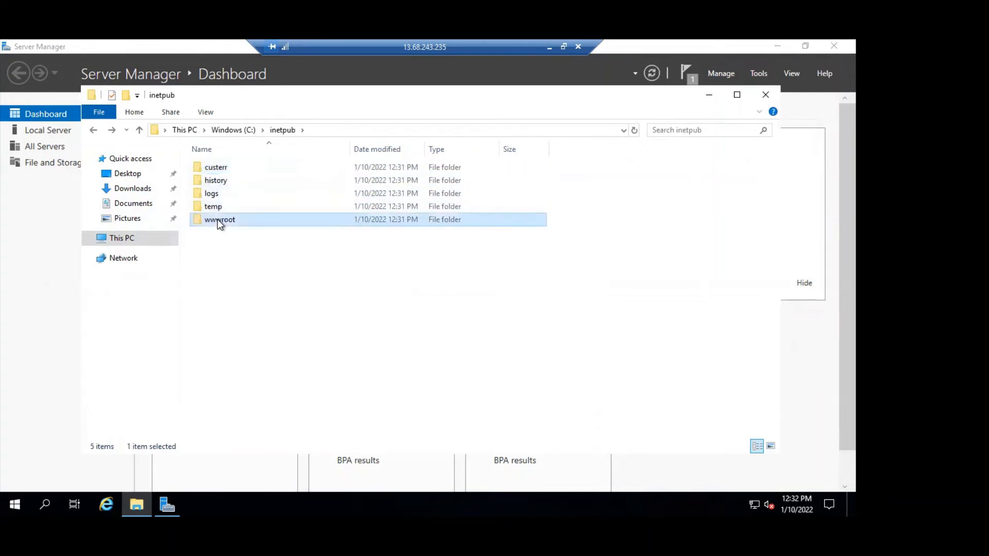
{"action": "double_click", "coordinate": [276, 221]}
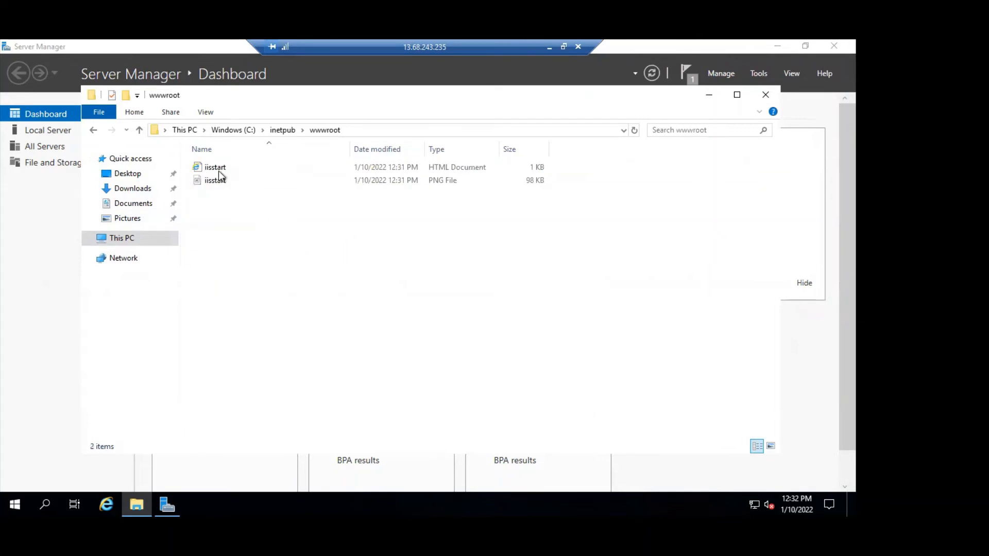
Permanently delete both default iisstart files, the HTML document and the PNG, from vm2's wwwroot folder.
{"action": "left_click_drag", "start_coordinate": [302, 251], "coordinate": [208, 158]}
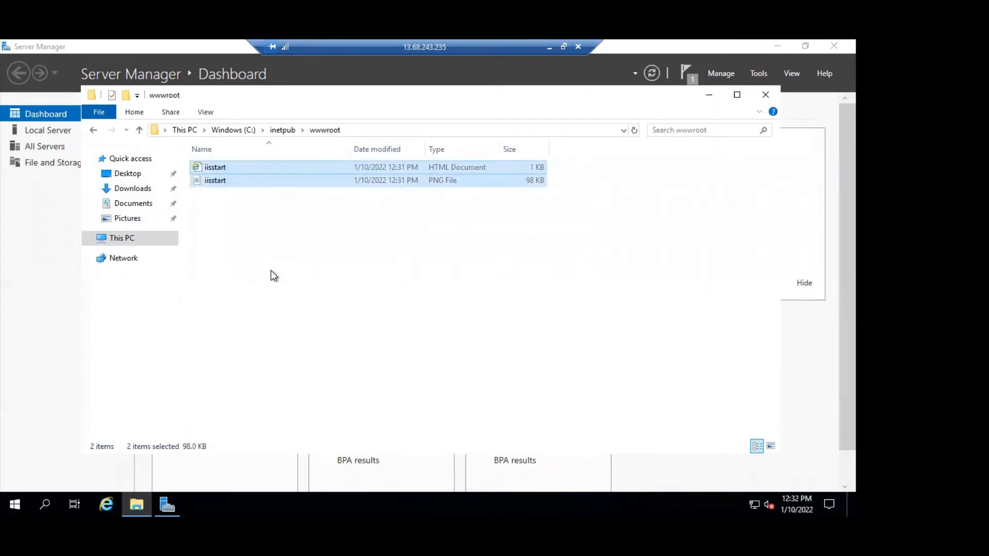
{"action": "key", "text": "shift+Delete"}
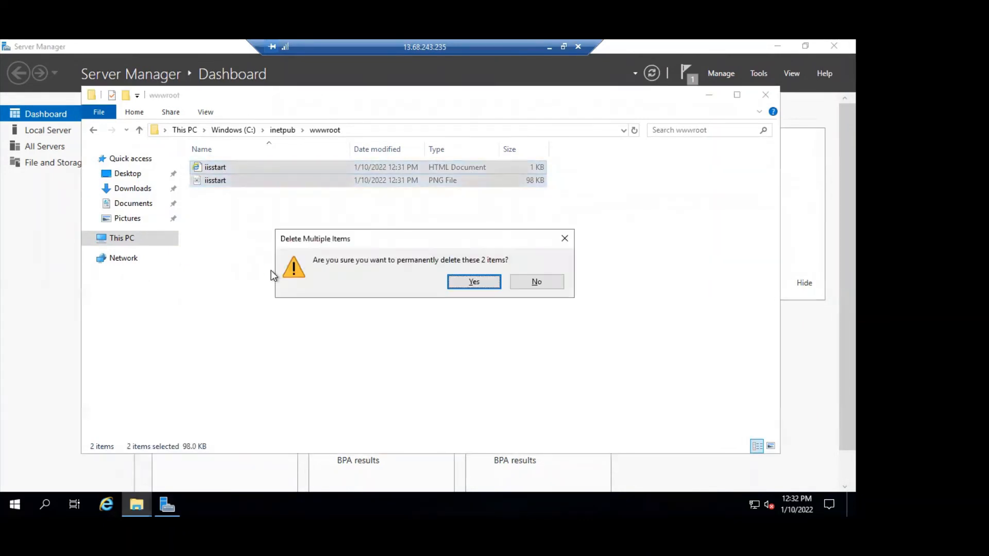
{"action": "key", "text": "Return"}
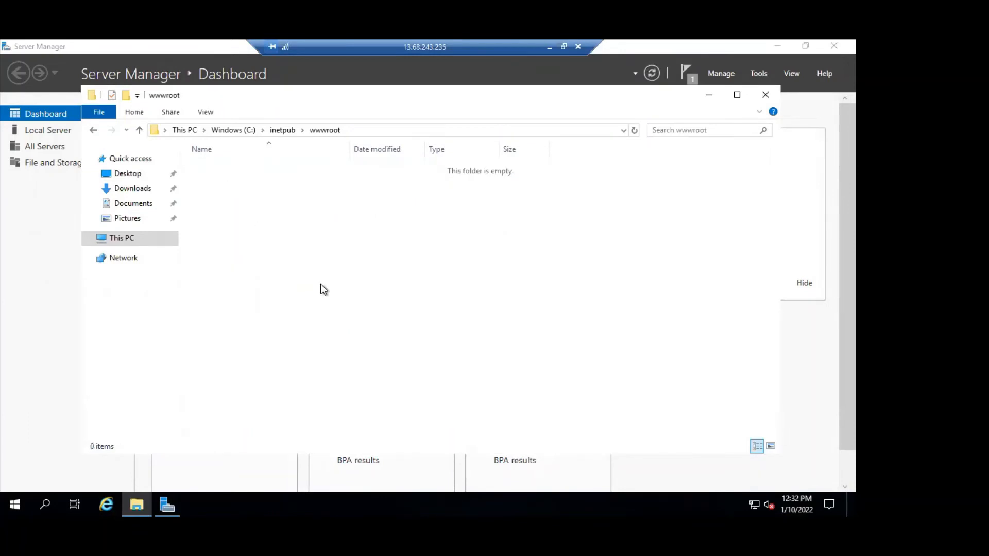
Create a new text document in the wwwroot folder and open it in Notepad.
{"action": "right_click", "coordinate": [257, 223]}
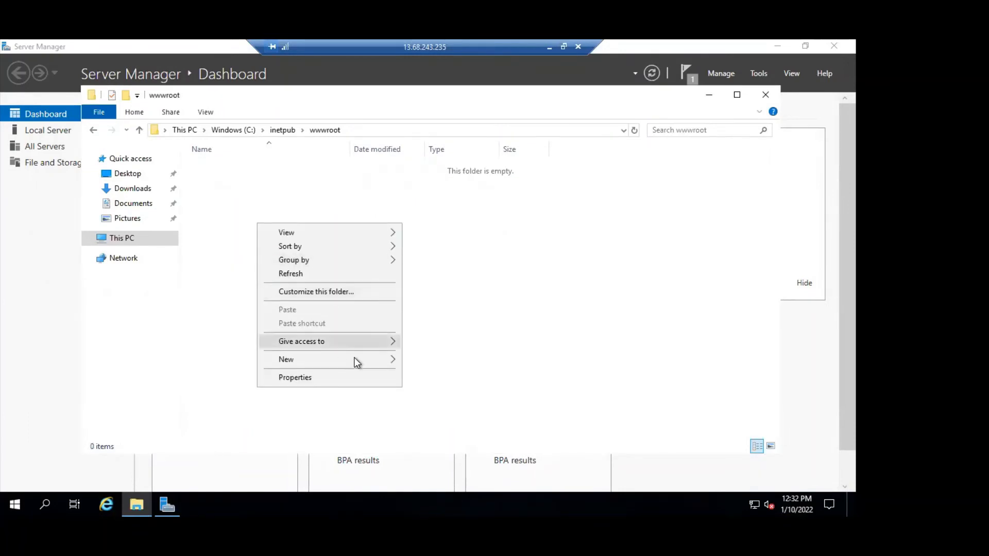
{"action": "mouse_move", "coordinate": [368, 359]}
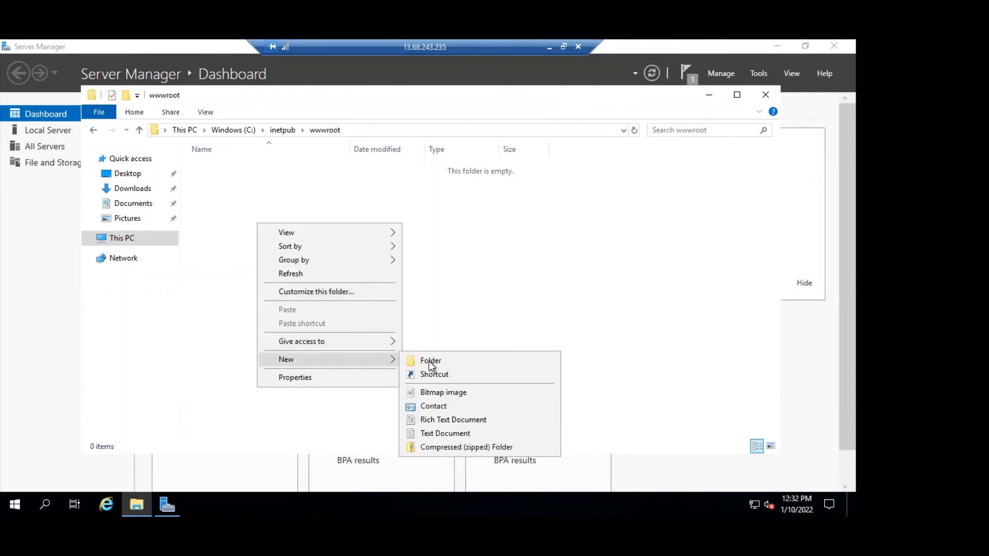
{"action": "left_click", "coordinate": [439, 434]}
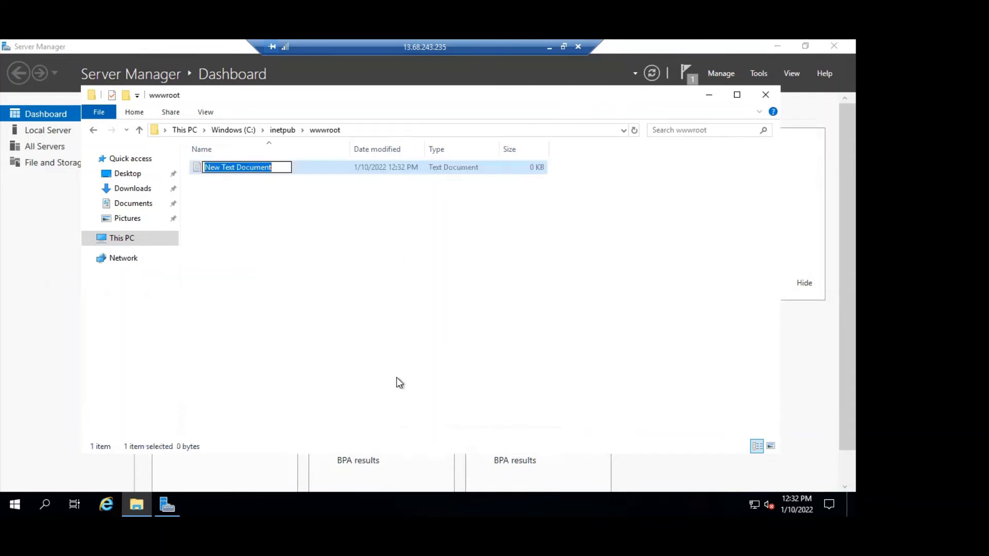
{"action": "double_click", "coordinate": [310, 167]}
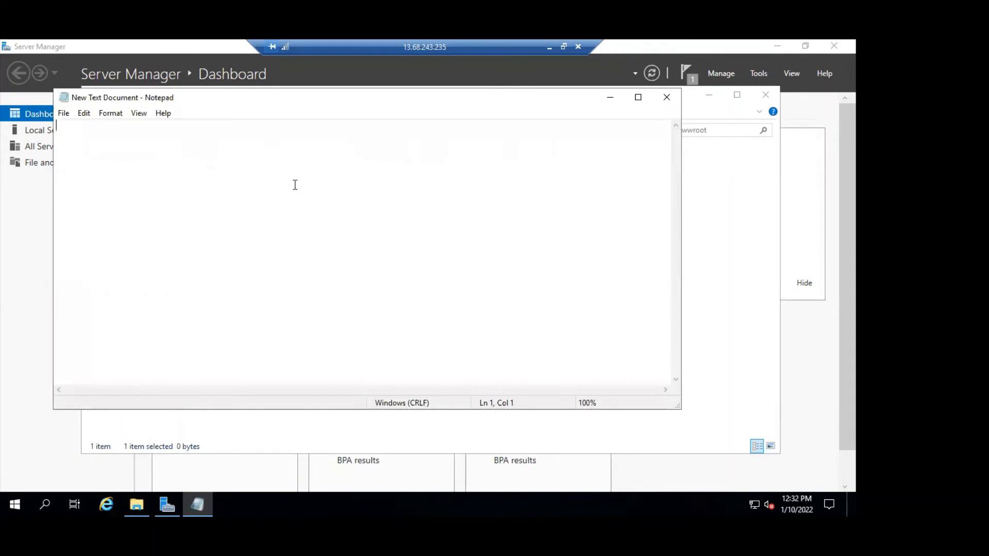
Write the heading line "<h1> this is my vm 13.68.243.235 </h1>" in the text document.
{"action": "type", "text": "<."}
{"action": "key", "text": "BackSpace"}
{"action": "type", "text": ">"}
{"action": "key", "text": "Left"}
{"action": "type", "text": "h1"}
{"action": "type", "text": "is is my vm"}
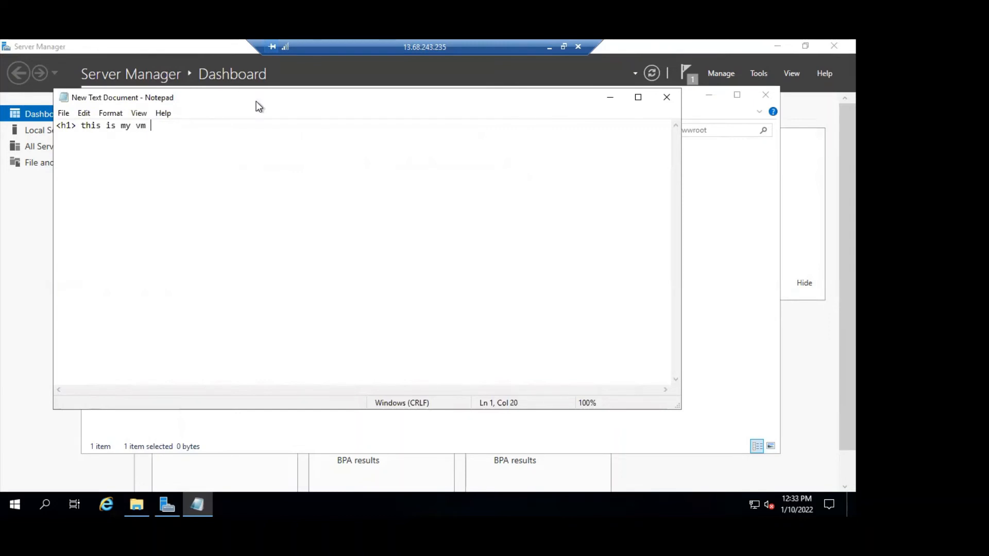
{"action": "type", "text": " 13.86"}
{"action": "key", "text": "BackSpace"}
{"action": "key", "text": "BackSpace"}
{"action": "type", "text": "68.243.235"}
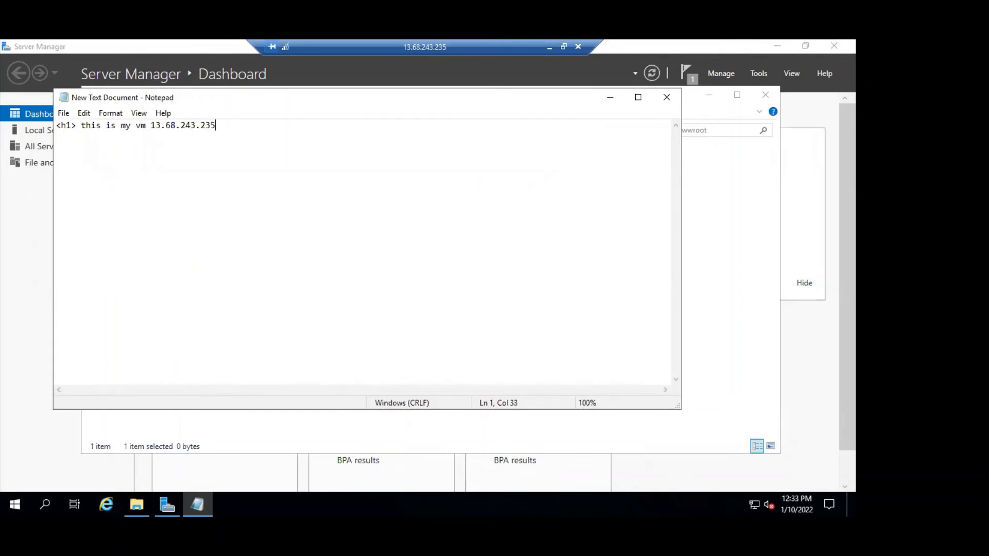
{"action": "type", "text": " >/h1>"}
{"action": "left_click", "coordinate": [230, 125]}
{"action": "key", "text": "Left"}
{"action": "key", "text": "BackSpace"}
{"action": "type", "text": "<"}
Save the document in wwwroot as inex.html with the All Files type and close Notepad.
{"action": "left_click", "coordinate": [64, 113]}
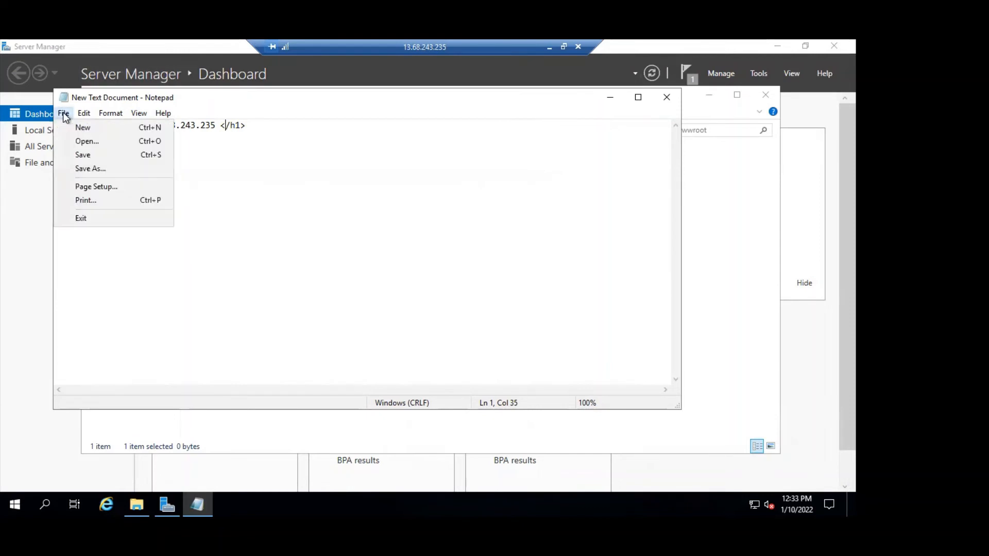
{"action": "left_click", "coordinate": [99, 168]}
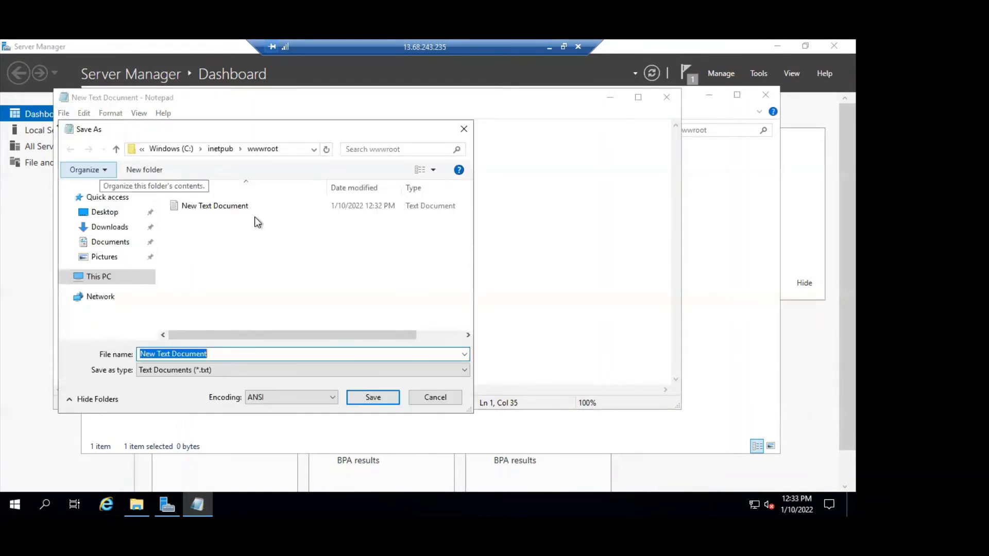
{"action": "type", "text": "i"}
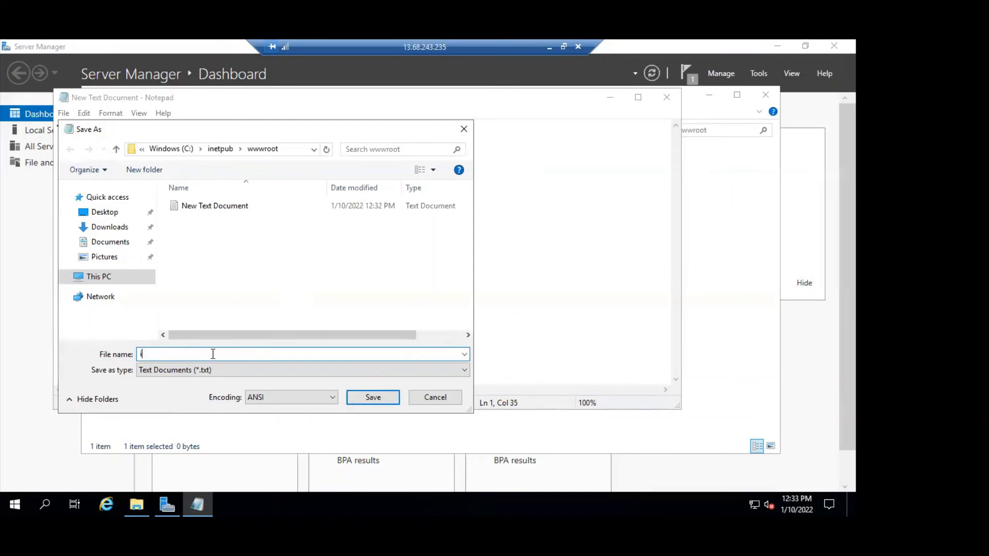
{"action": "type", "text": "nex.html"}
{"action": "left_click", "coordinate": [247, 369]}
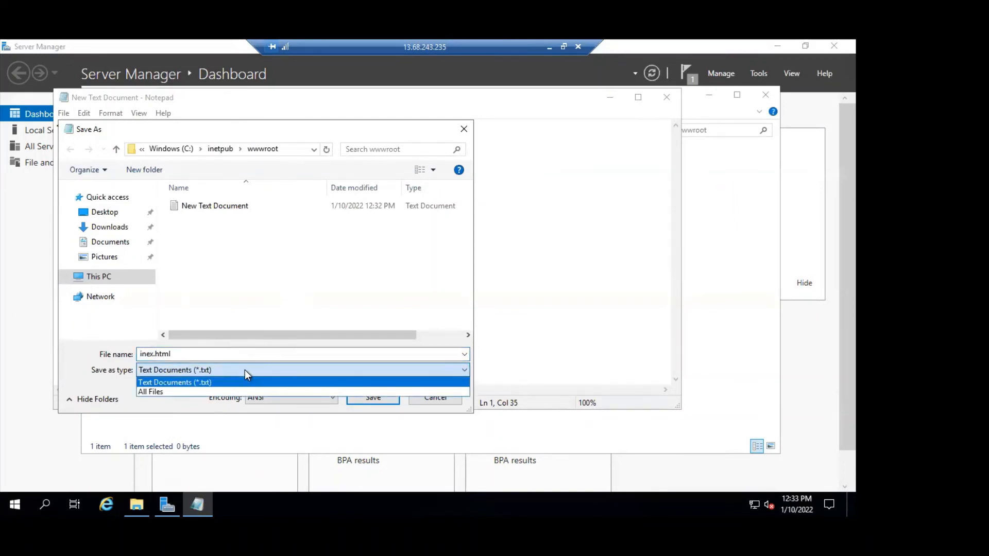
{"action": "left_click", "coordinate": [159, 392]}
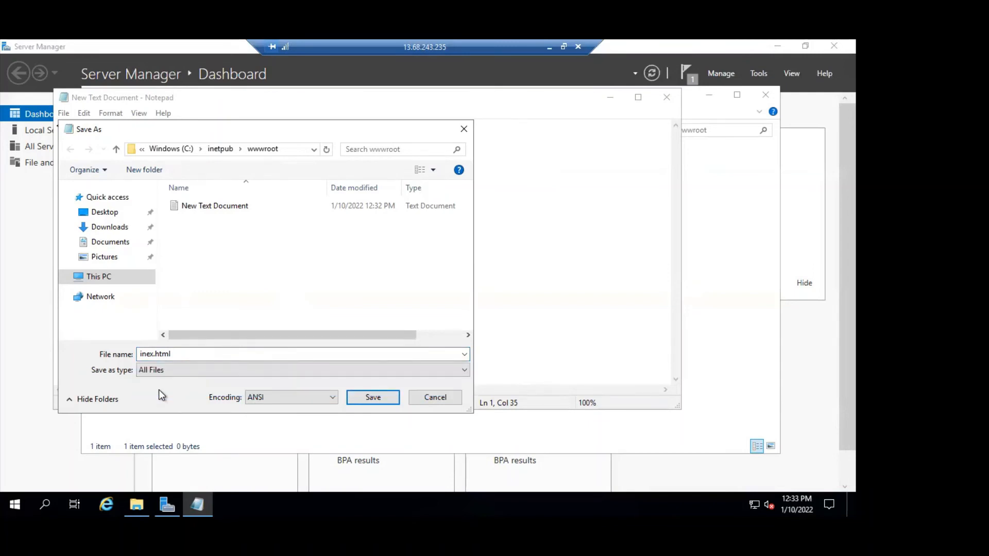
{"action": "left_click", "coordinate": [367, 398]}
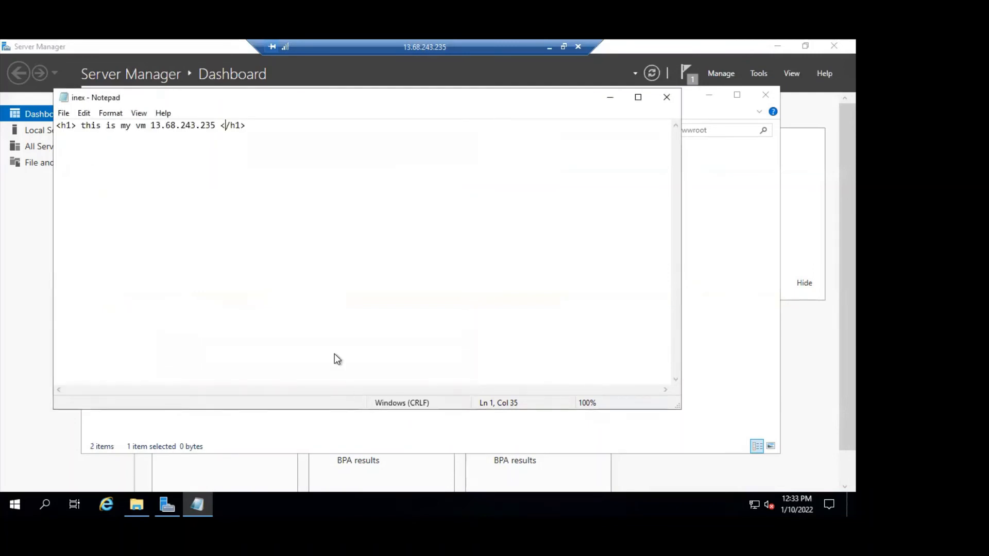
{"action": "left_click", "coordinate": [667, 96]}
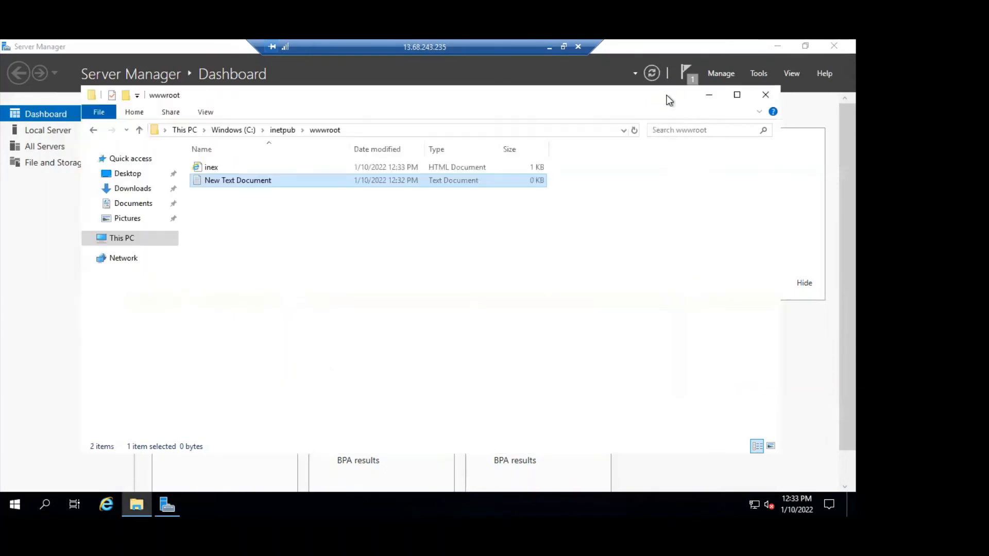
Rename the inex HTML file in the wwwroot folder as index.
{"action": "left_click", "coordinate": [233, 167]}
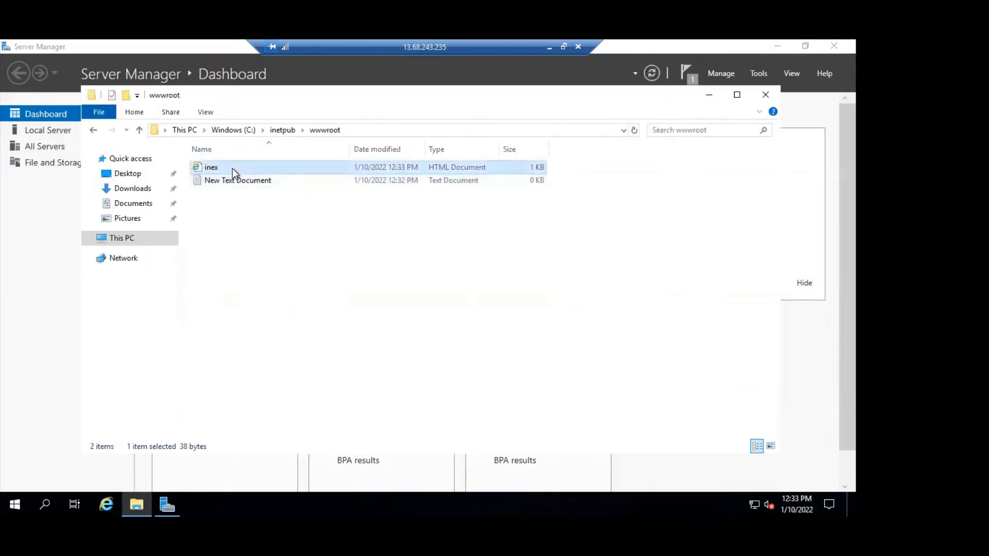
{"action": "right_click", "coordinate": [233, 169]}
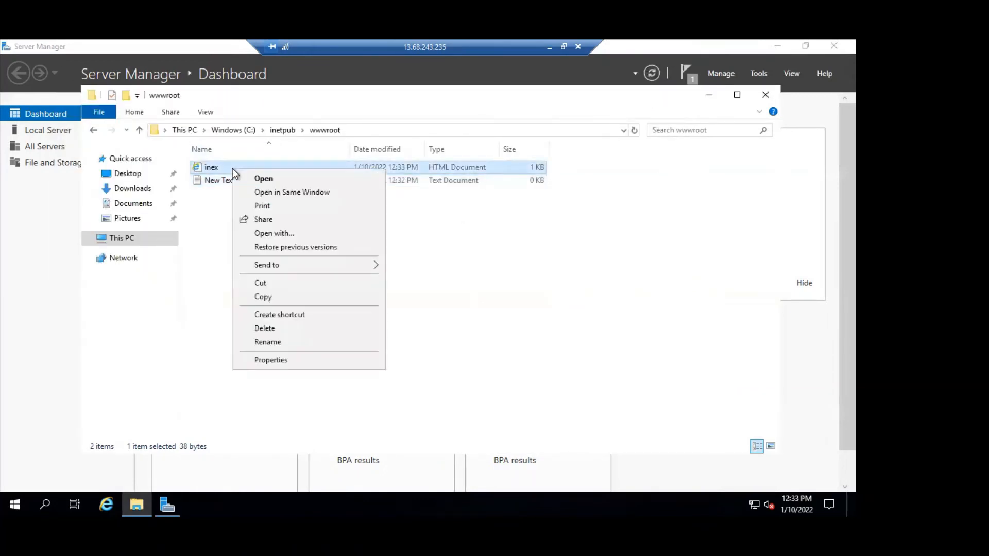
{"action": "left_click", "coordinate": [270, 341]}
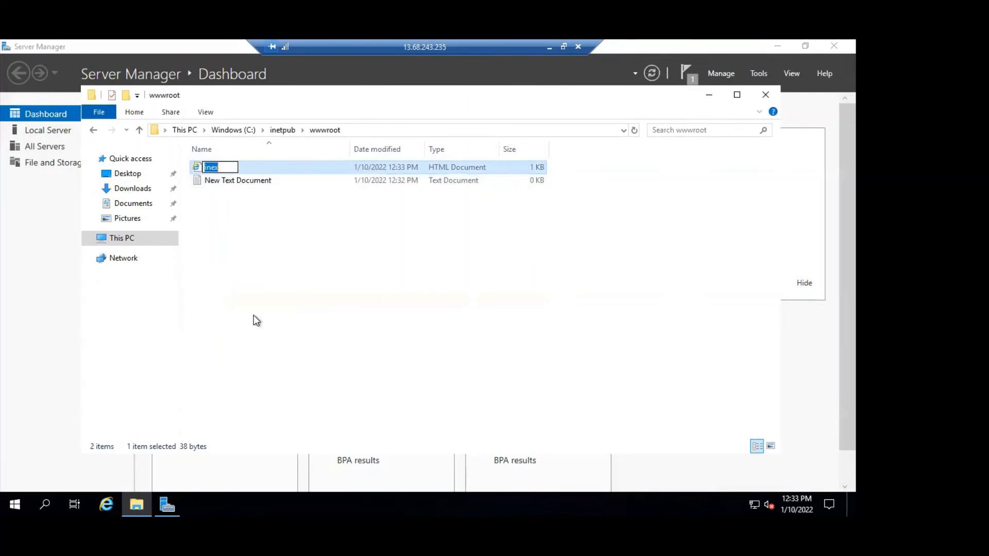
{"action": "left_click", "coordinate": [211, 169]}
{"action": "type", "text": "d"}
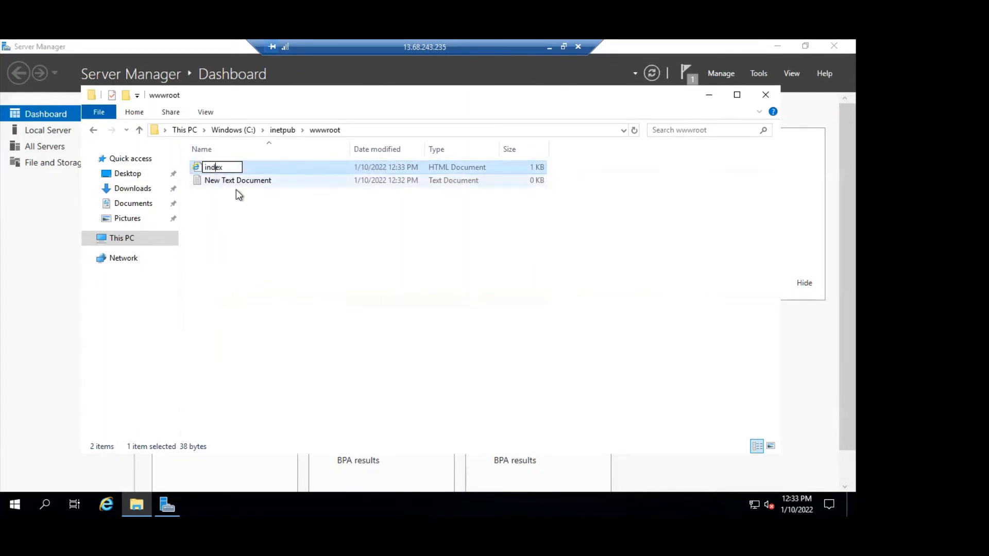
{"action": "left_click", "coordinate": [271, 211]}
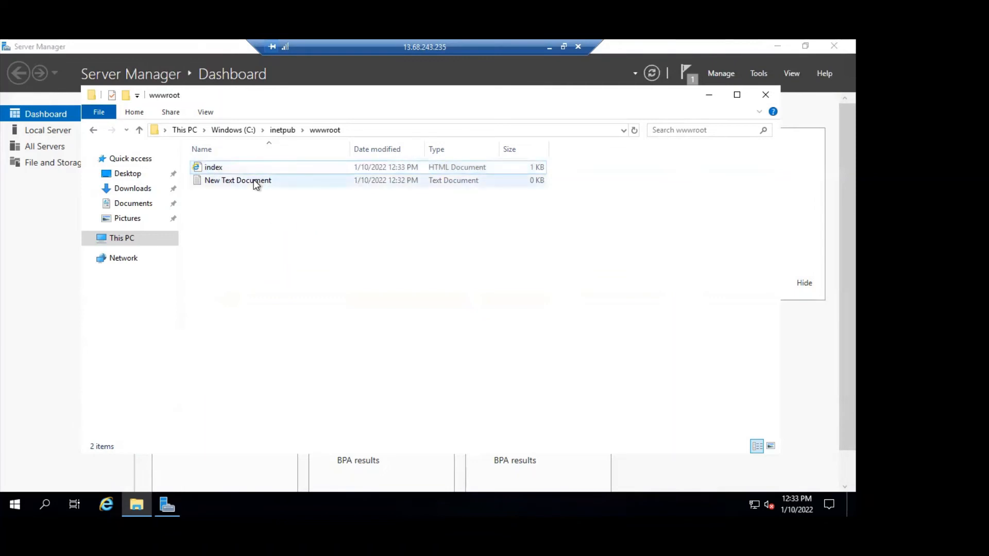
Permanently delete the empty New Text Document from the wwwroot folder and select the index file.
{"action": "left_click", "coordinate": [254, 181]}
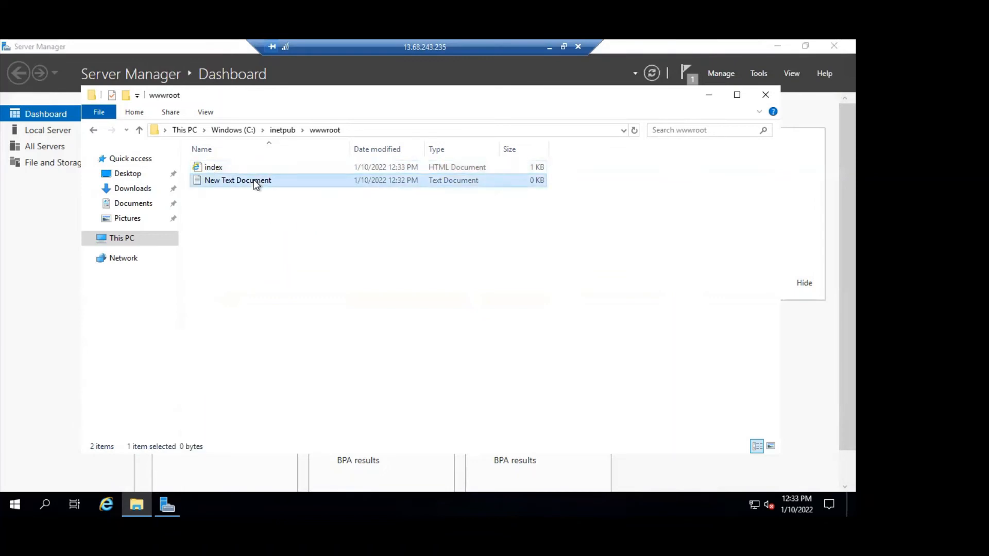
{"action": "key", "text": "shift+Delete"}
{"action": "key", "text": "Return"}
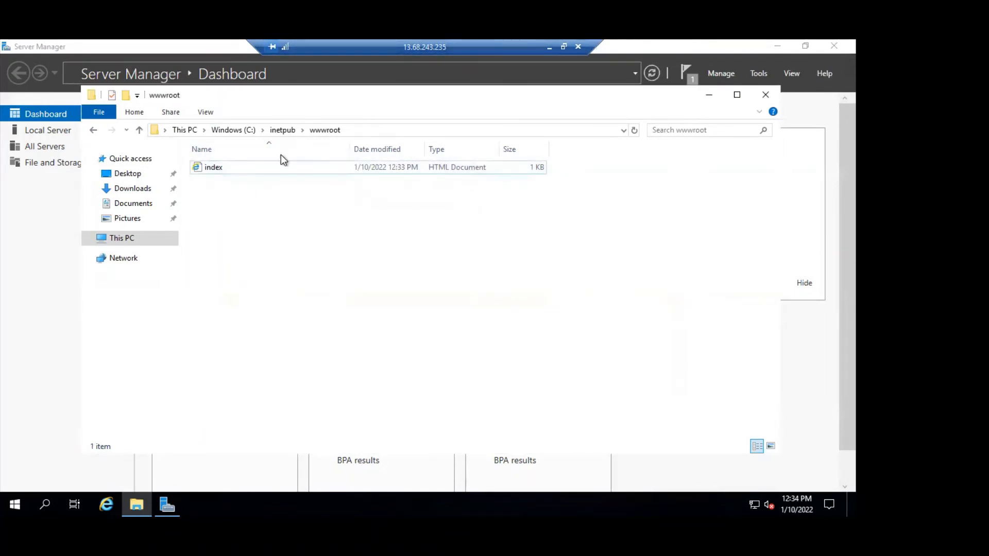
{"action": "left_click", "coordinate": [274, 168]}
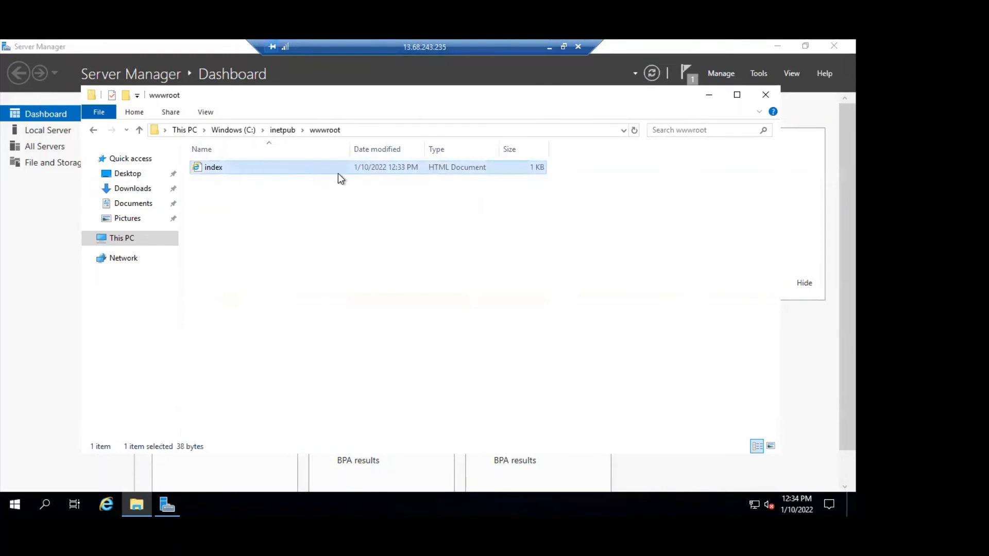
Switch from the vm2 remote session to the vm1 session and close the finished Add Roles and Features Wizard.
{"action": "left_click_drag", "start_coordinate": [533, 52], "coordinate": [383, 53]}
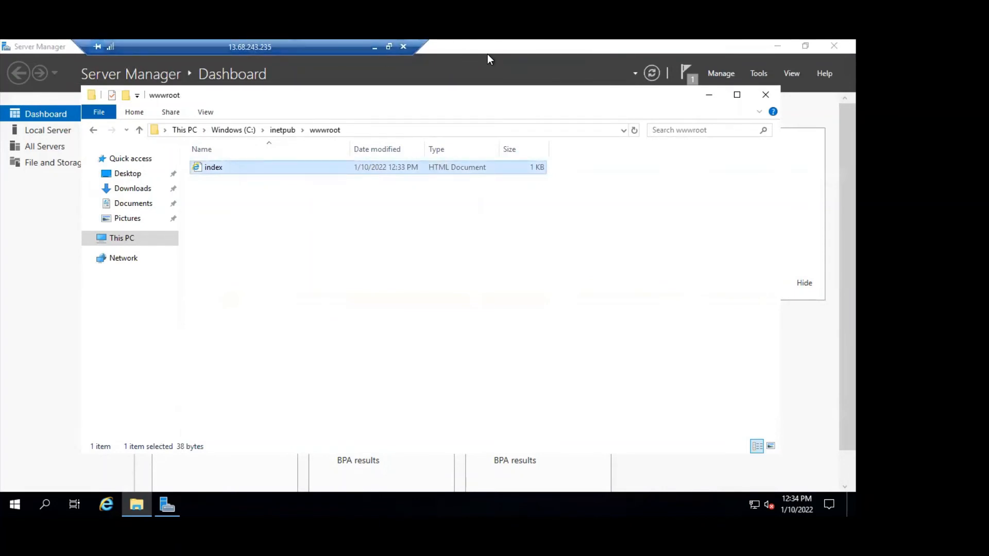
{"action": "left_click", "coordinate": [374, 47]}
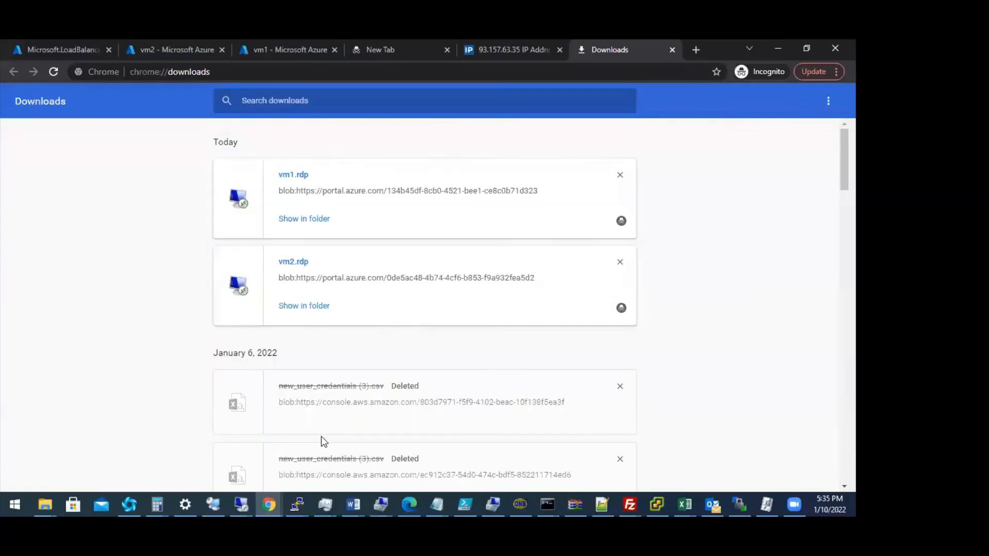
{"action": "mouse_move", "coordinate": [245, 504]}
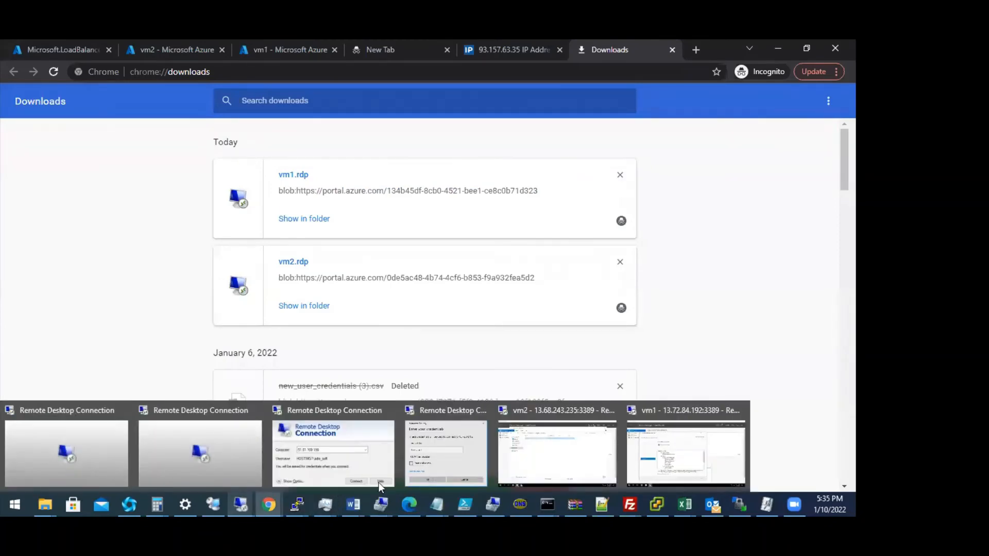
{"action": "left_click", "coordinate": [674, 448]}
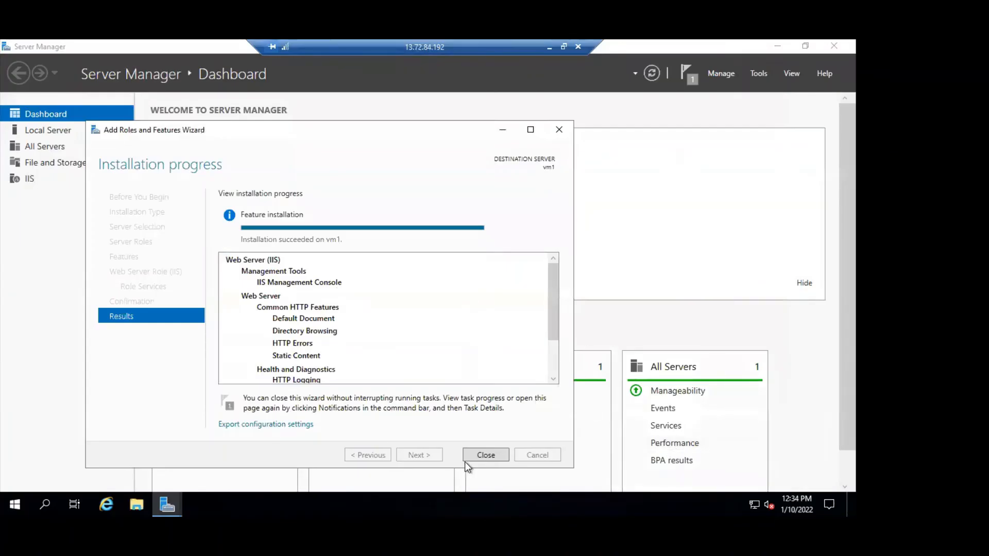
{"action": "left_click", "coordinate": [489, 454]}
Open C:\inetpub\wwwroot on vm1 and delete both iisstart files.
{"action": "left_click", "coordinate": [138, 497]}
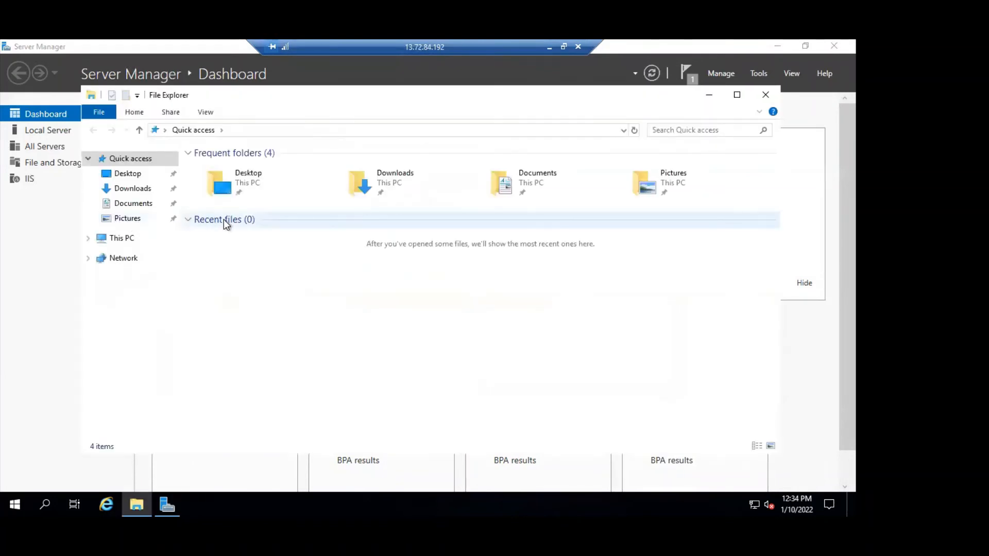
{"action": "left_click", "coordinate": [126, 238]}
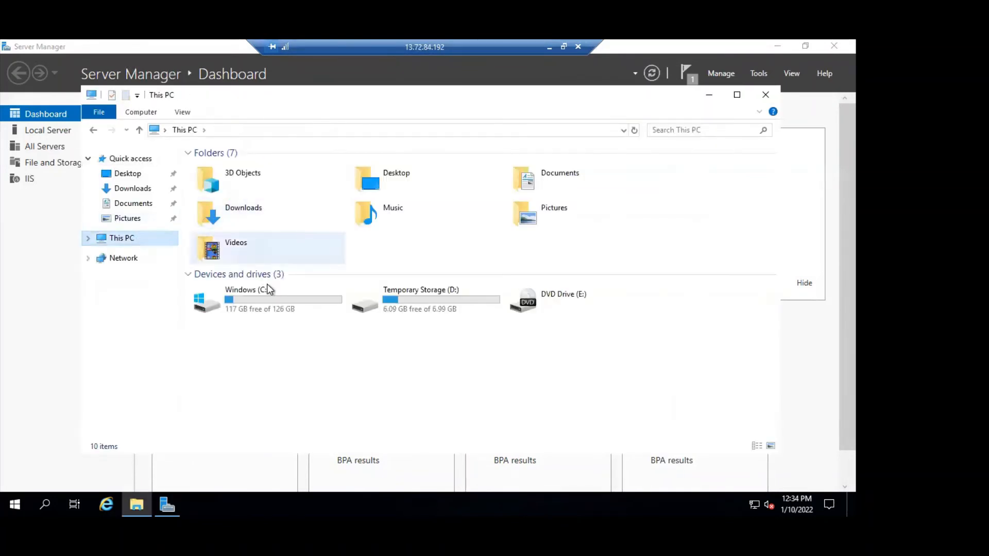
{"action": "left_click", "coordinate": [270, 296]}
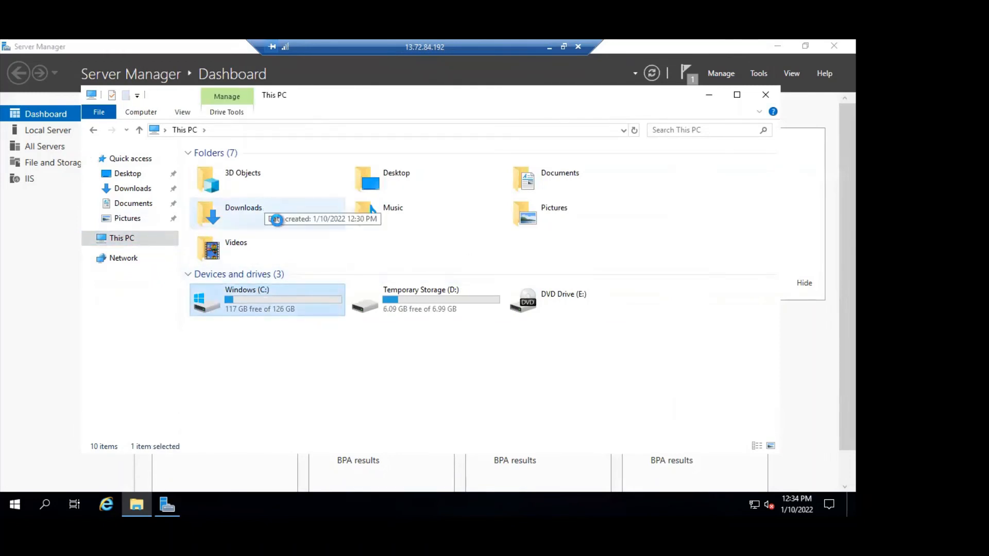
{"action": "double_click", "coordinate": [295, 286]}
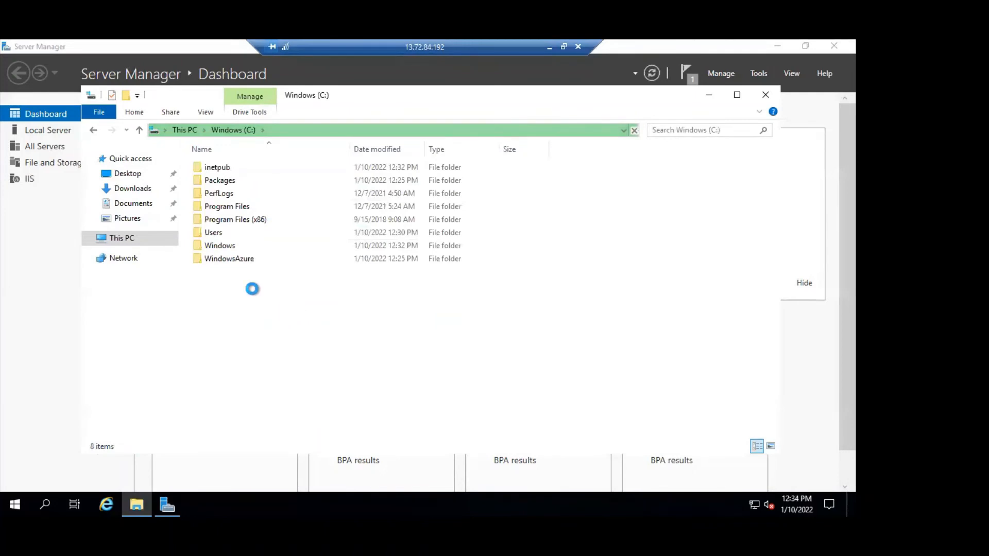
{"action": "double_click", "coordinate": [227, 168]}
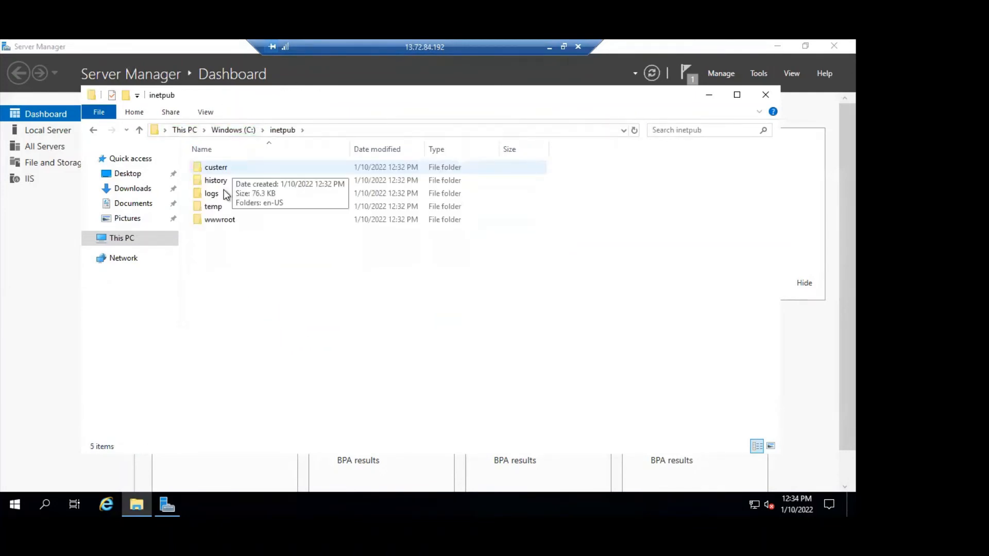
{"action": "left_click", "coordinate": [222, 220]}
{"action": "double_click", "coordinate": [222, 220]}
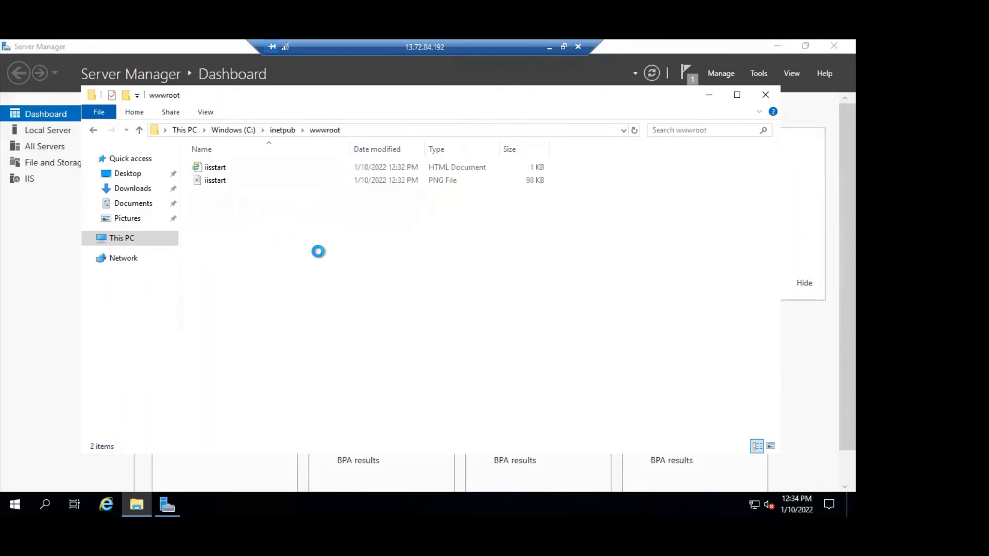
{"action": "key", "text": "ctrl+a"}
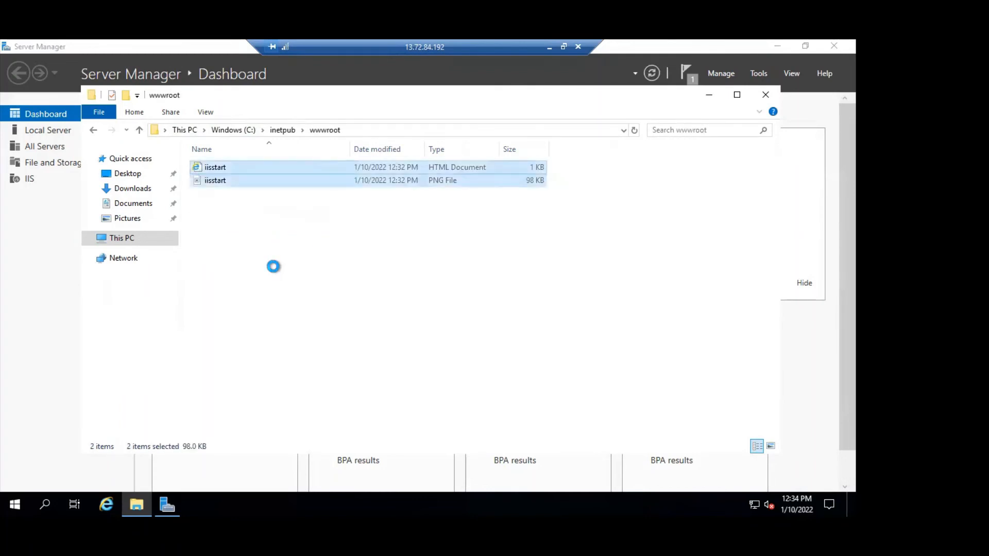
{"action": "key", "text": "Delete"}
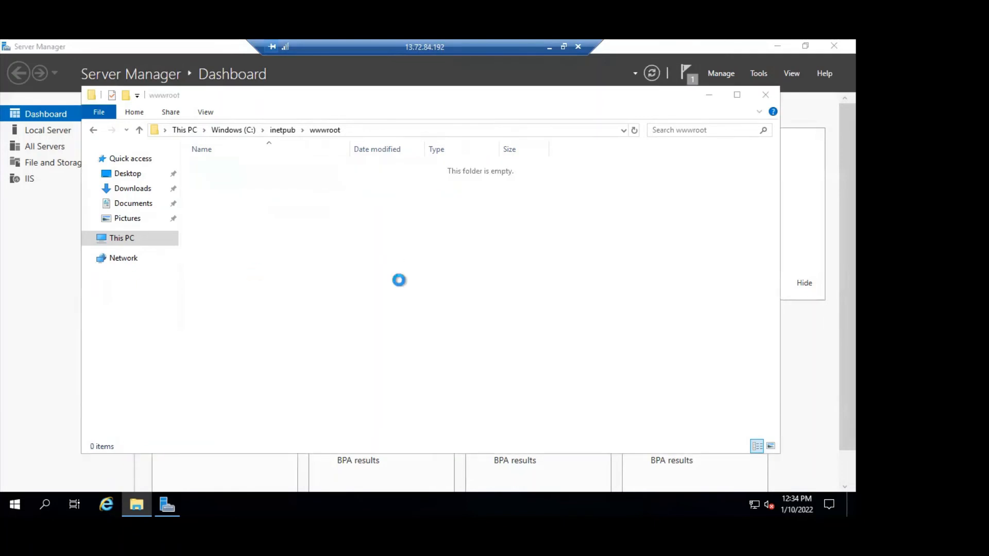
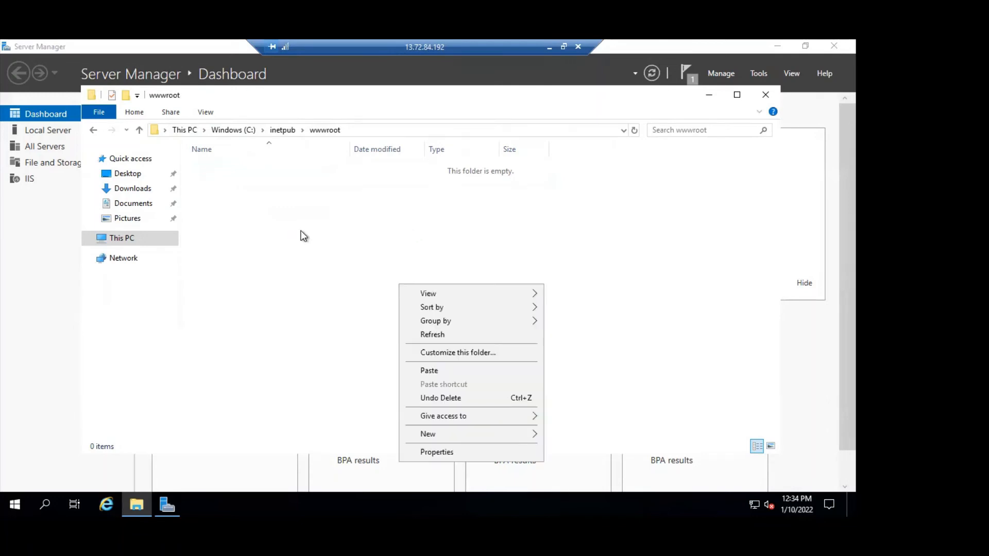
Create a new text document in the wwwroot folder and open it in Notepad.
{"action": "mouse_move", "coordinate": [474, 434]}
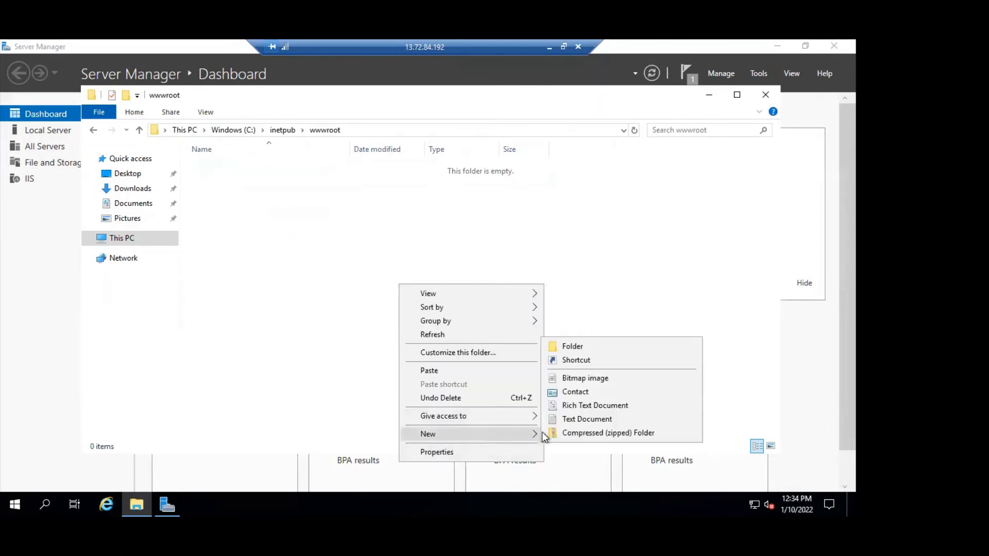
{"action": "left_click", "coordinate": [578, 420]}
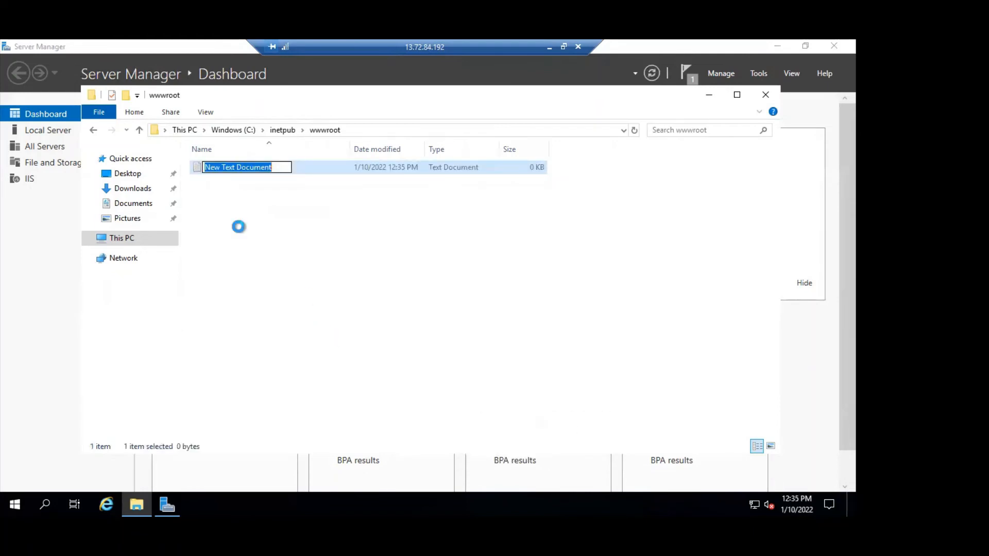
{"action": "left_click", "coordinate": [299, 206]}
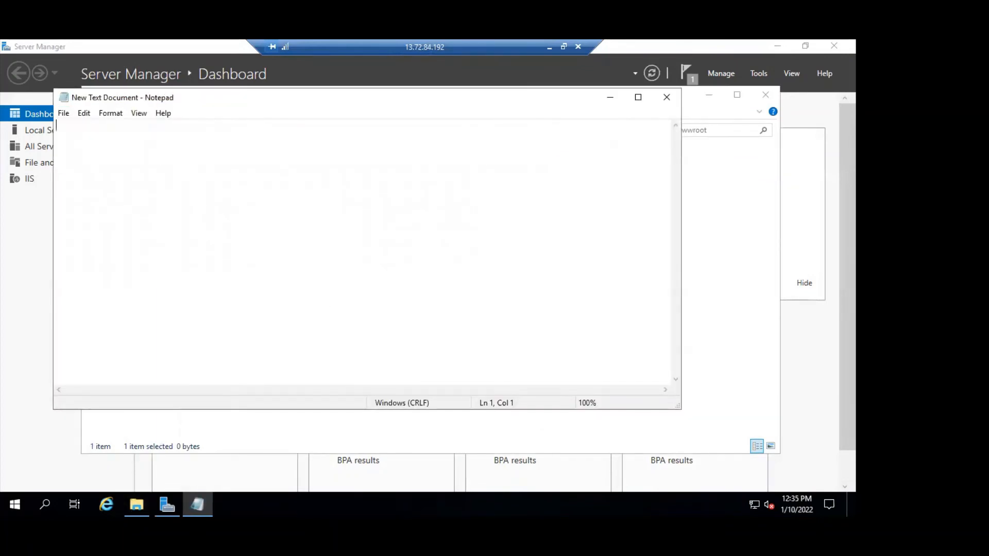
Write the heading line "<h1> hello to my VM 13.72.854.192 </h1>" in the text document.
{"action": "type", "text": ">"}
{"action": "key", "text": "Left"}
{"action": "type", "text": "<h1"}
{"action": "key", "text": "Right"}
{"action": "type", "text": "hello to  my VM 13.72."}
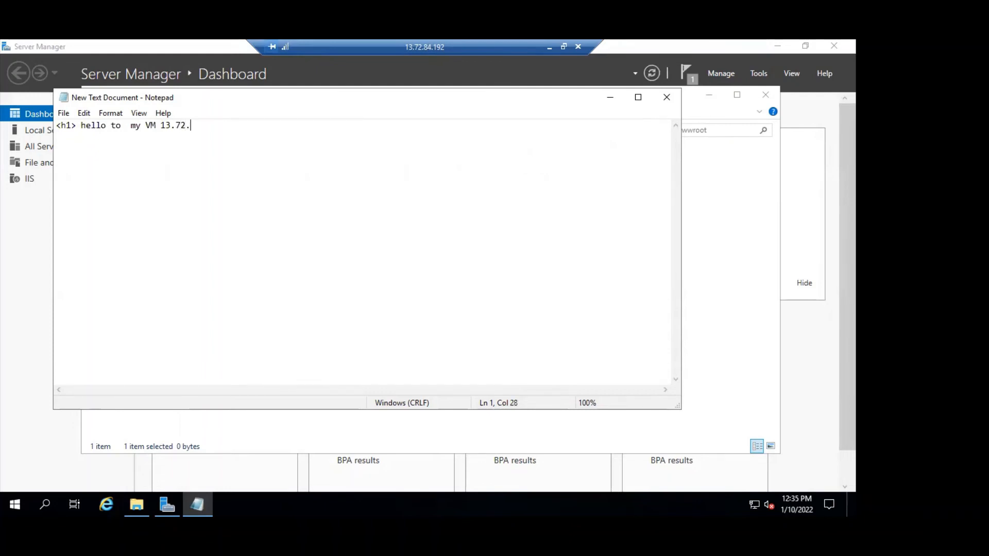
{"action": "type", "text": "854.192 </h1>"}
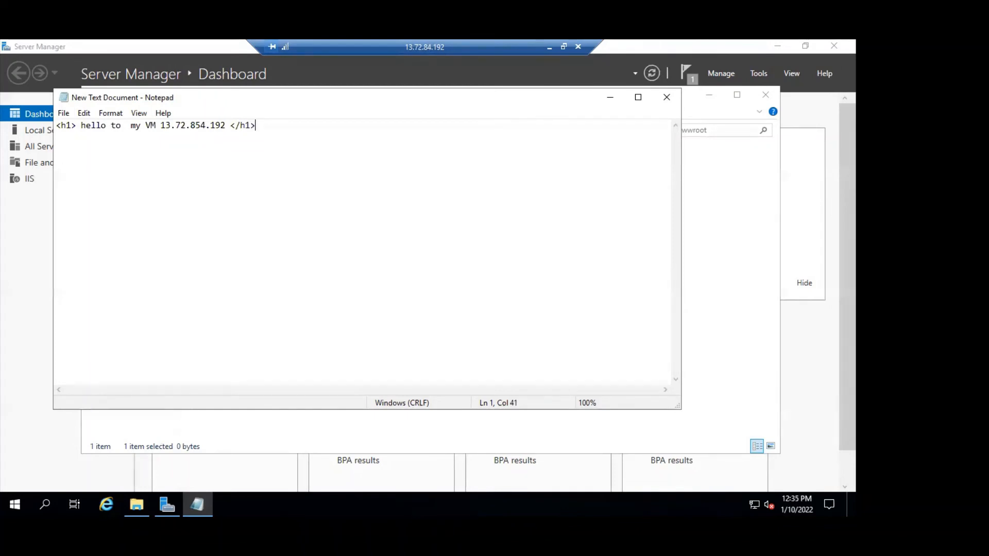
Save the document in wwwroot as index.html with the All Files type and close Notepad.
{"action": "left_click", "coordinate": [62, 113]}
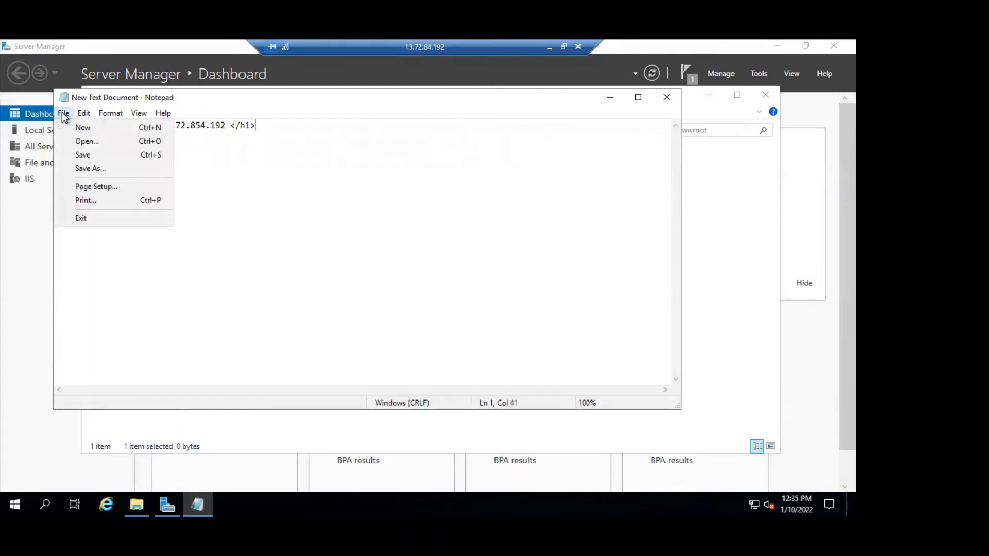
{"action": "left_click", "coordinate": [96, 170]}
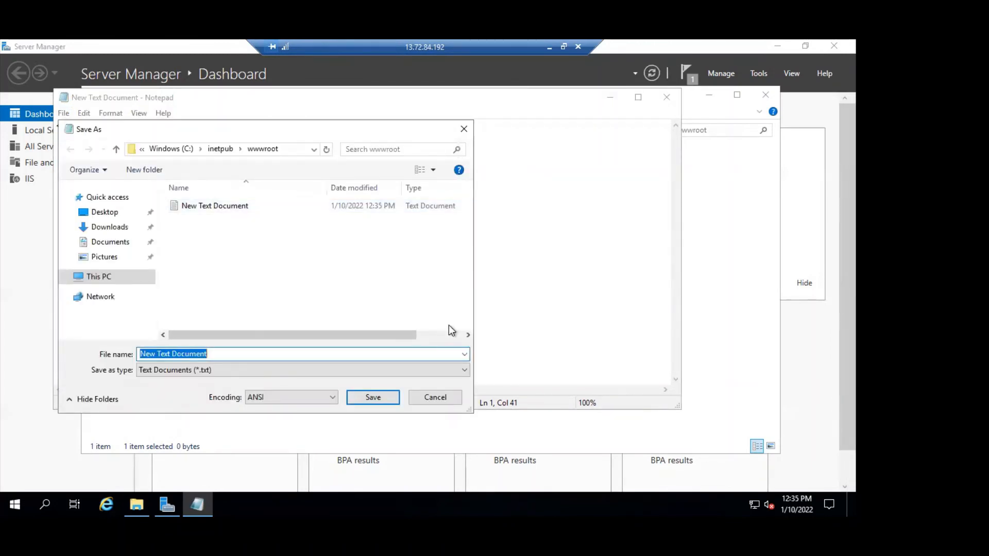
{"action": "left_click", "coordinate": [232, 353]}
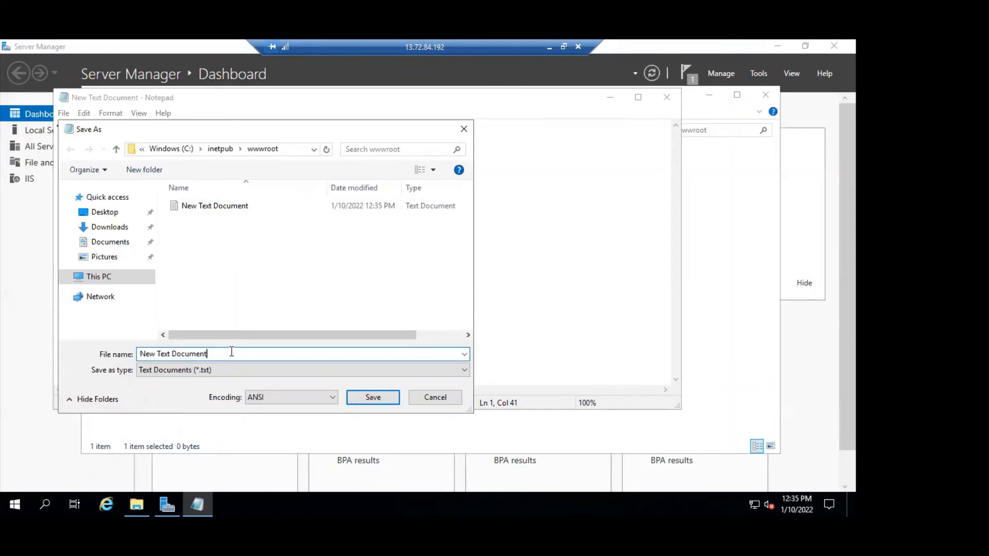
{"action": "left_click_drag", "start_coordinate": [232, 353], "coordinate": [94, 354]}
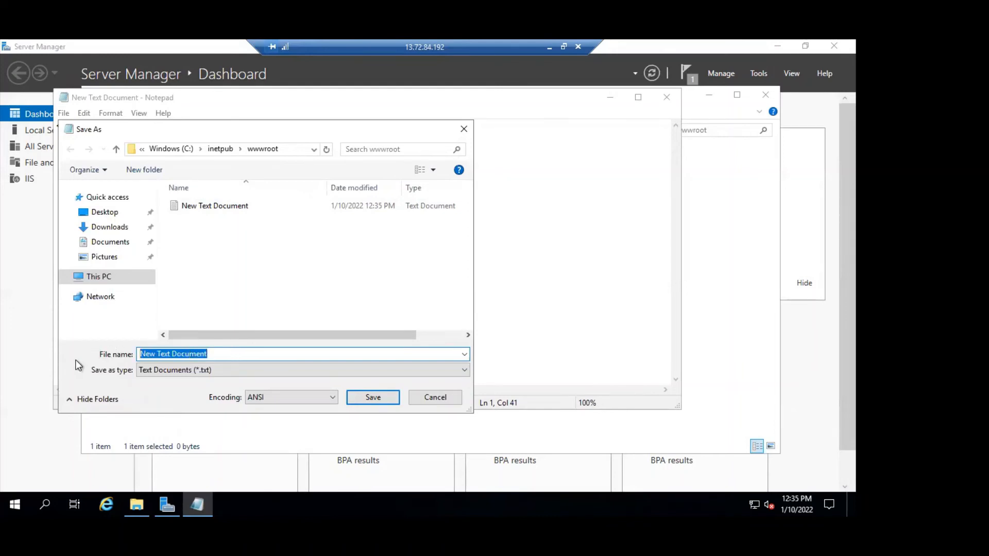
{"action": "type", "text": "index."}
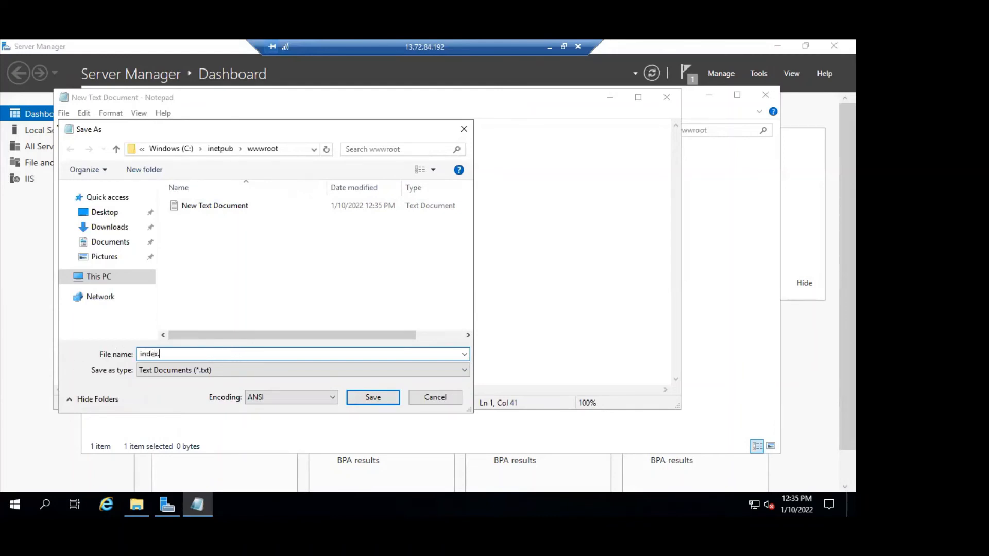
{"action": "type", "text": "html"}
{"action": "left_click", "coordinate": [376, 370]}
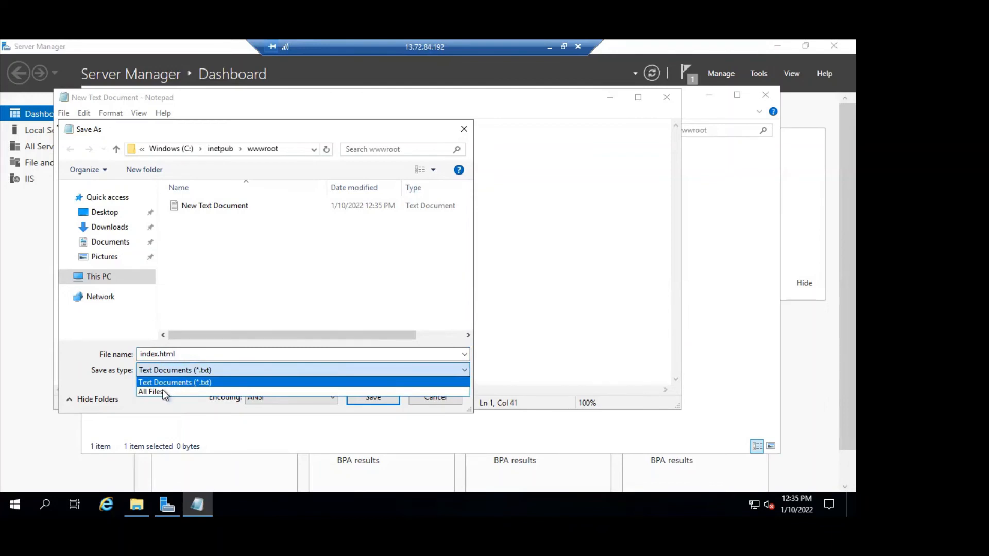
{"action": "left_click", "coordinate": [163, 393]}
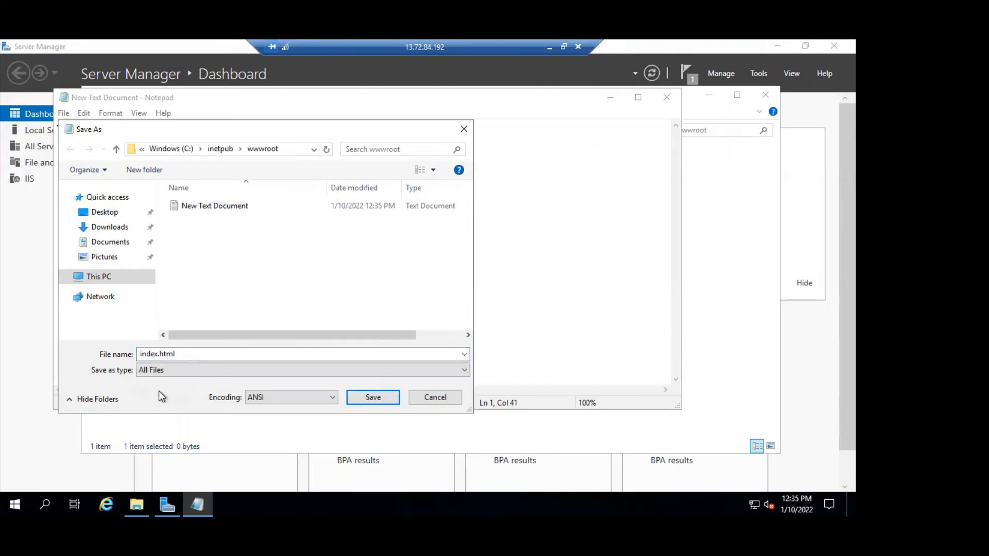
{"action": "left_click", "coordinate": [373, 397]}
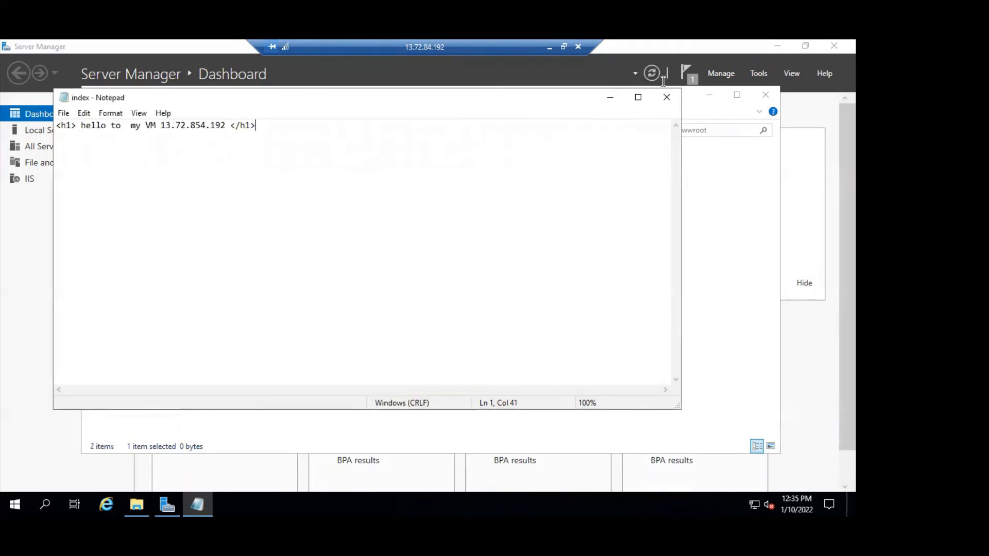
{"action": "left_click", "coordinate": [667, 96]}
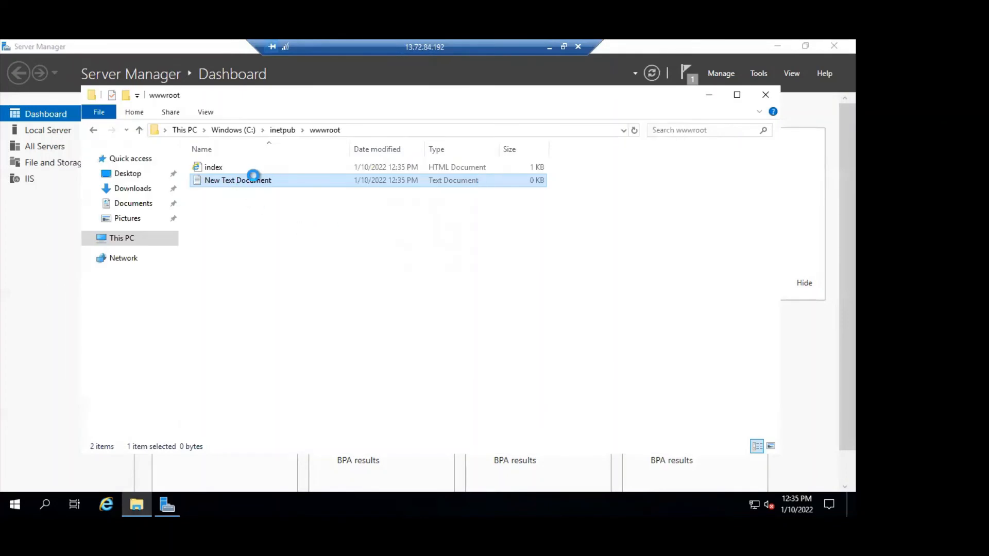
Permanently delete the empty New Text Document from vm1's wwwroot folder.
{"action": "left_click", "coordinate": [234, 180]}
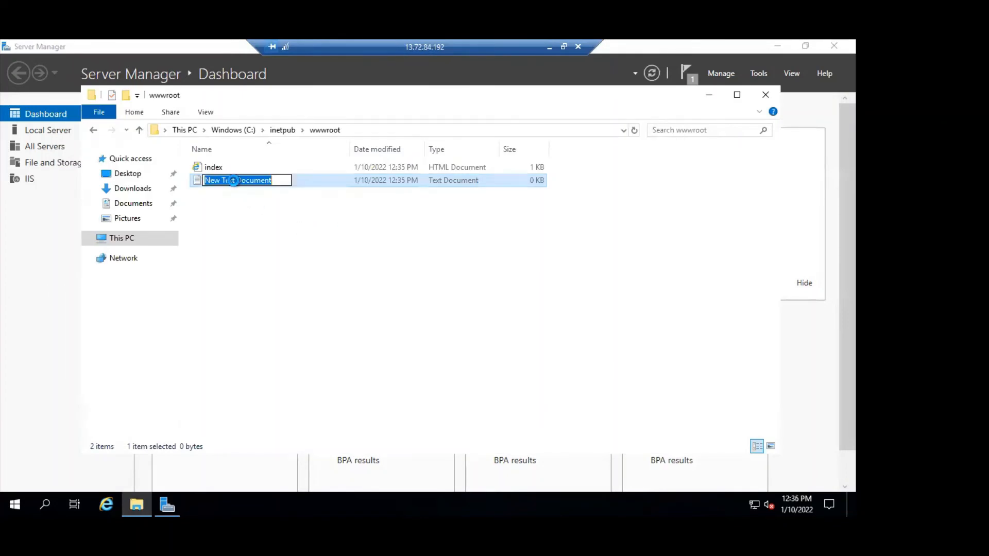
{"action": "left_click", "coordinate": [350, 193]}
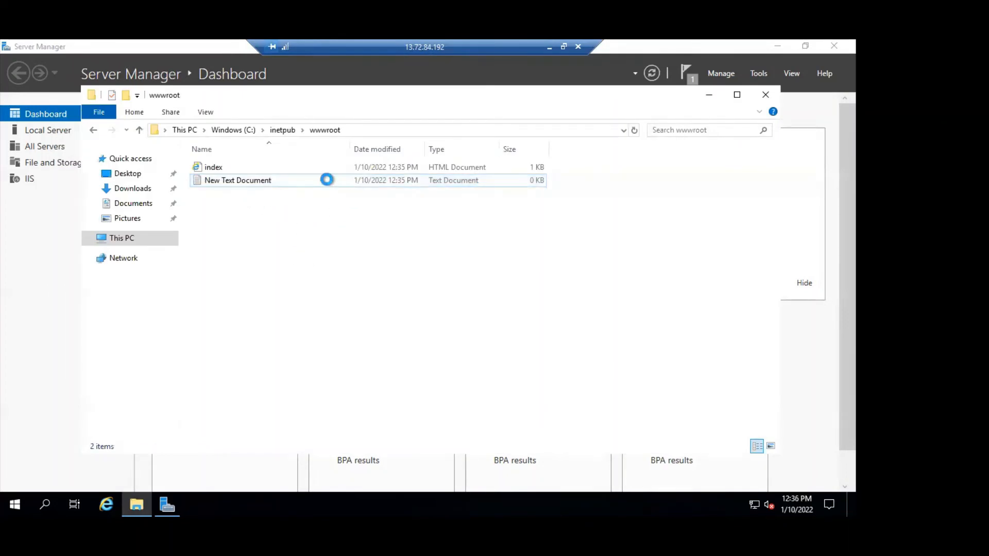
{"action": "left_click", "coordinate": [326, 180]}
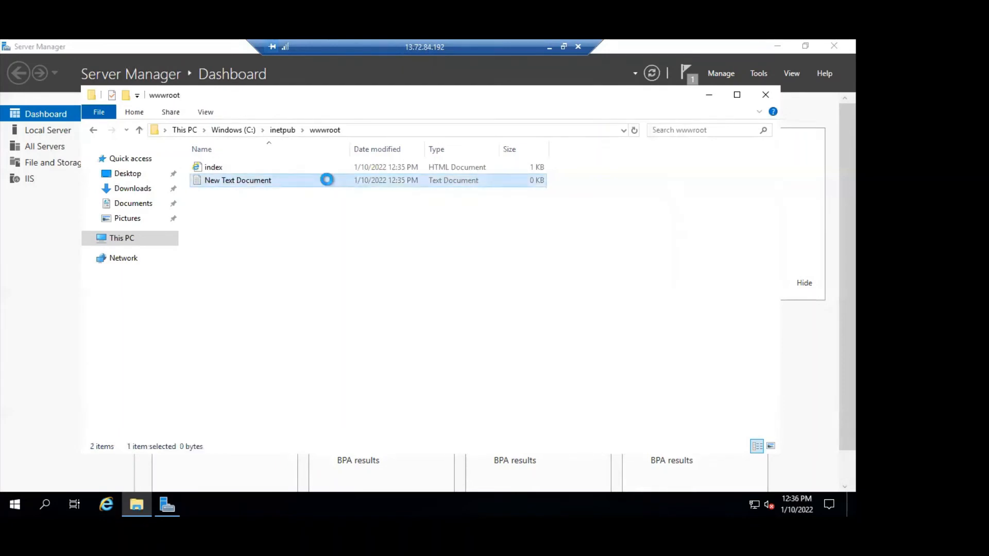
{"action": "key", "text": "shift+Delete"}
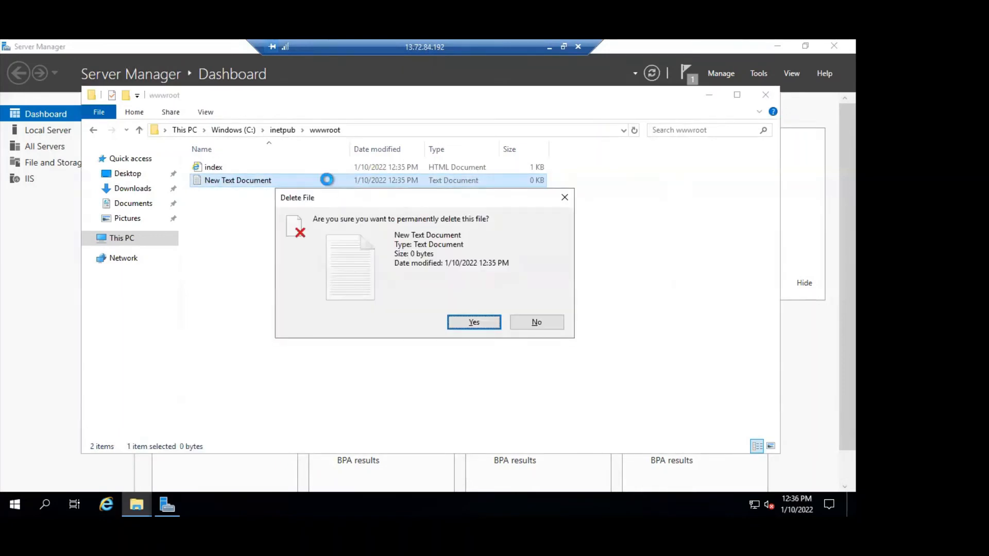
{"action": "key", "text": "Return"}
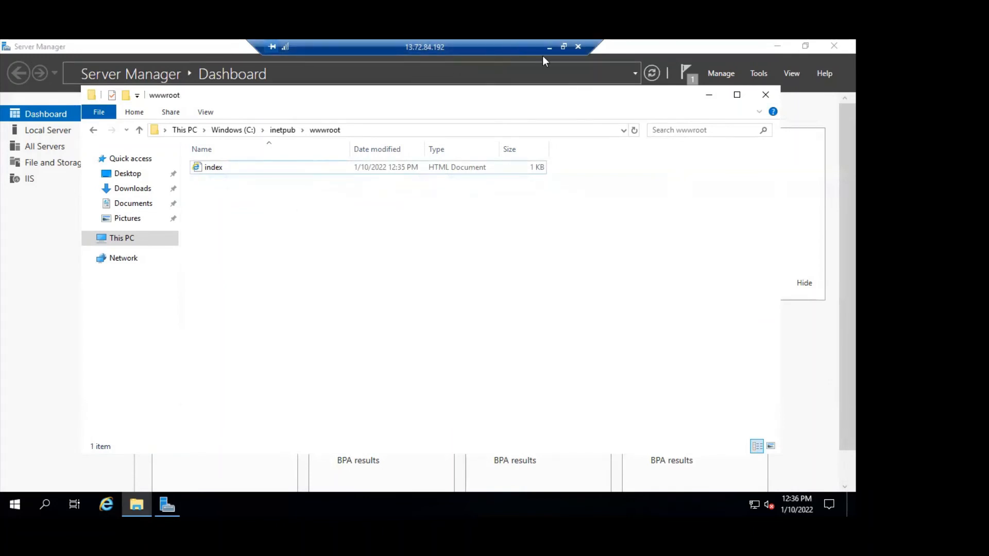
Minimise the vm1 remote session and switch to the load balancer deployment overview in the Azure portal.
{"action": "left_click_drag", "start_coordinate": [494, 45], "coordinate": [387, 45]}
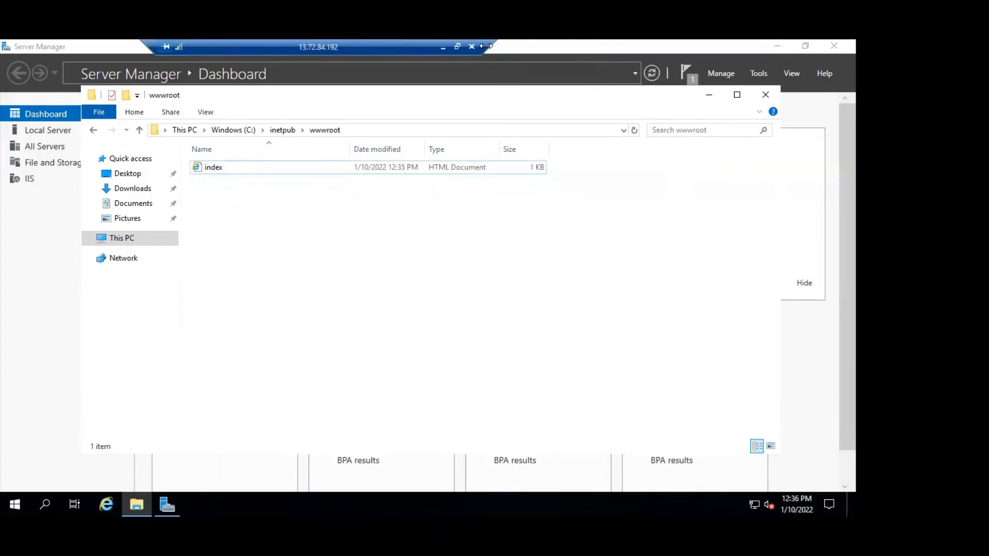
{"action": "left_click", "coordinate": [443, 48]}
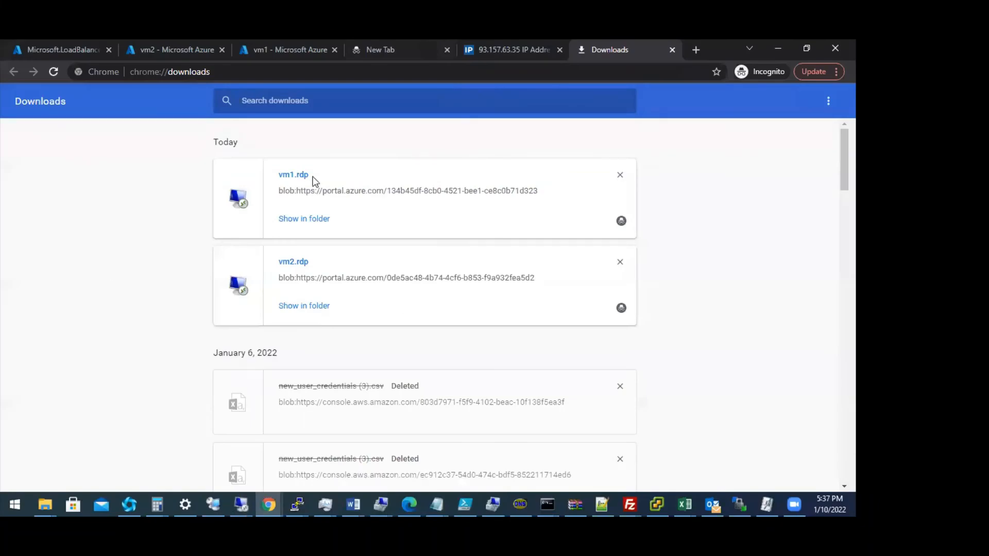
{"action": "left_click", "coordinate": [57, 48]}
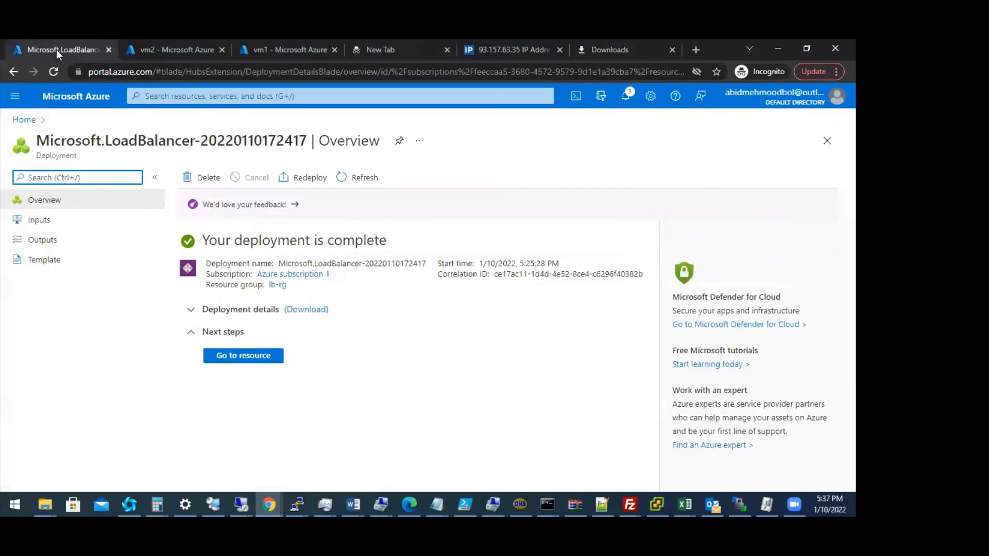
Review the lb-publicip entry in lb-test's frontend IP configuration and return to the load balancer deployment overview.
{"action": "left_click", "coordinate": [236, 357]}
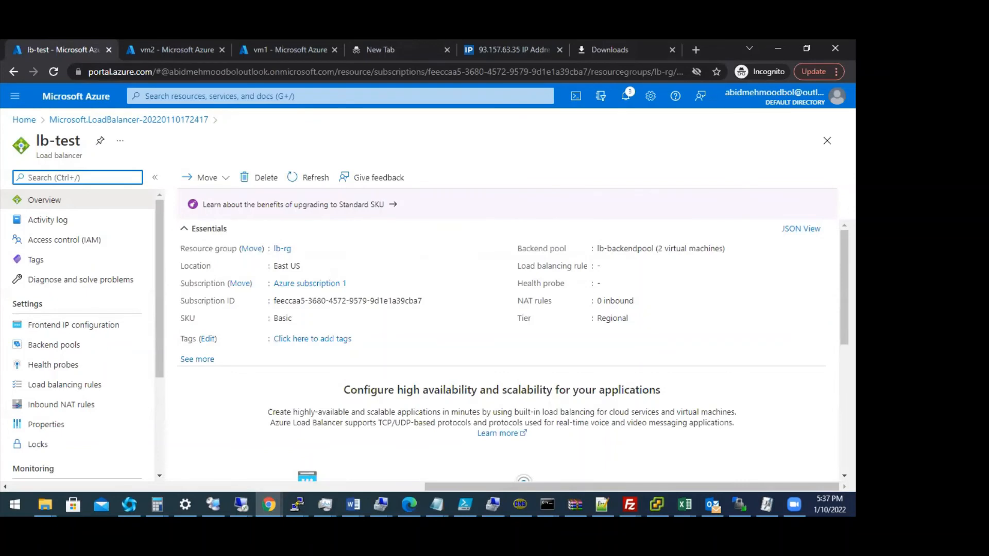
{"action": "left_click", "coordinate": [79, 324]}
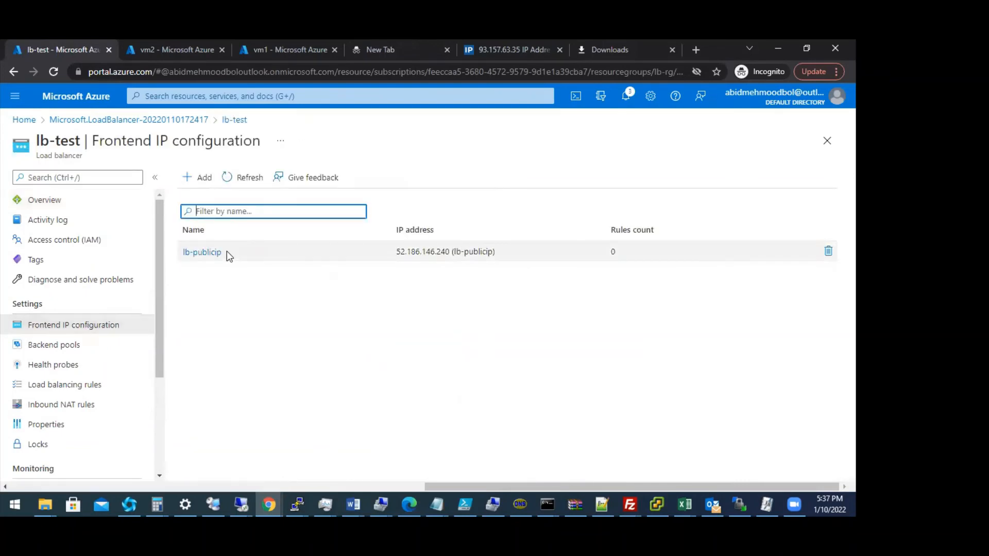
{"action": "left_click", "coordinate": [205, 252]}
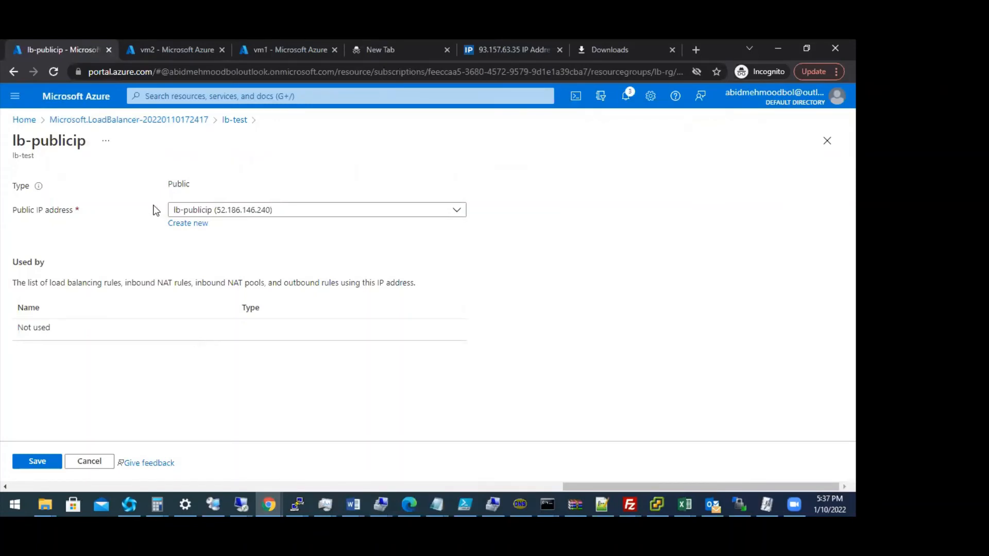
{"action": "left_click", "coordinate": [177, 120]}
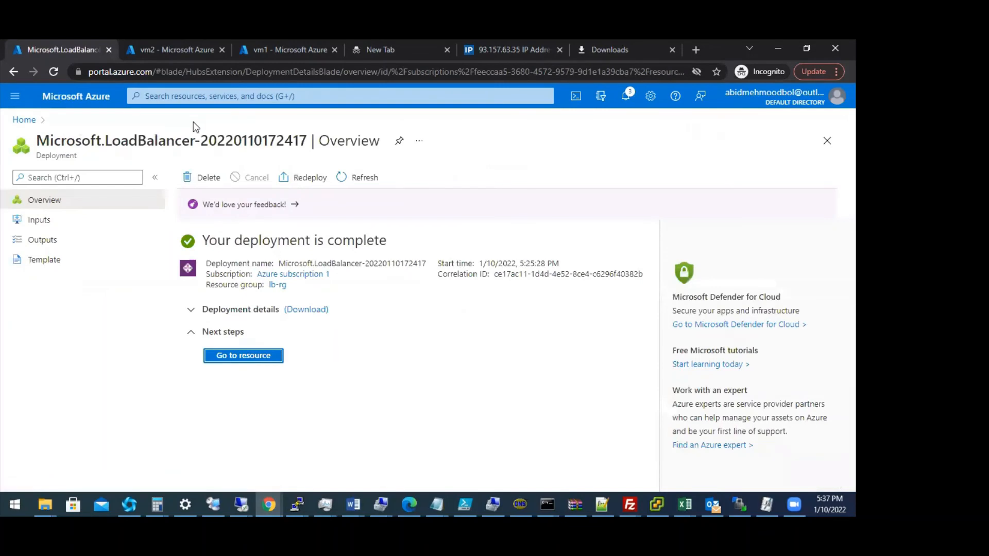
Open the lb-test resource, expand its essentials and copy the public IP address.
{"action": "left_click", "coordinate": [249, 355]}
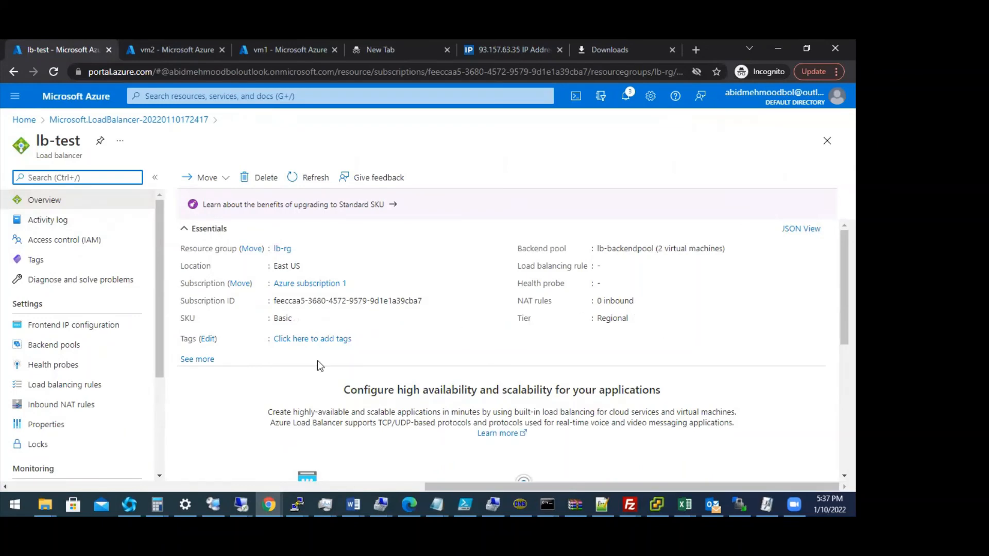
{"action": "left_click", "coordinate": [206, 359]}
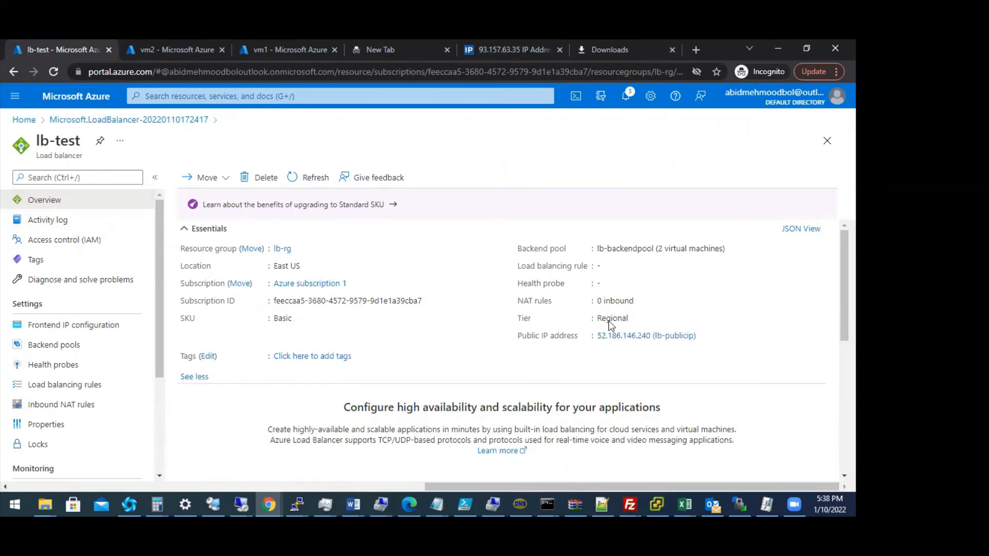
{"action": "left_click", "coordinate": [703, 337]}
{"action": "left_click", "coordinate": [835, 73]}
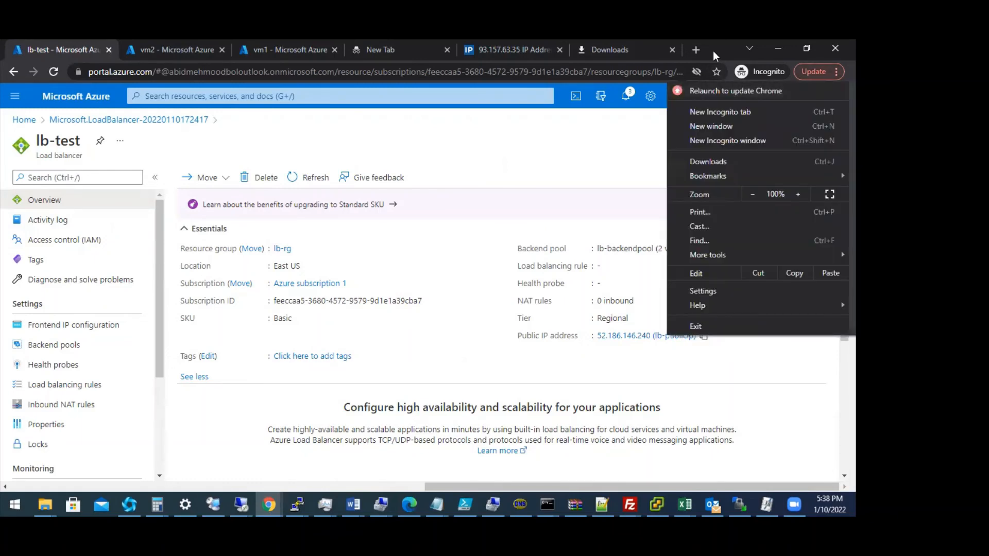
Browse to the load balancer's address 52.186.146.240 in a new browser tab, without the "(lb-publicip)" suffix.
{"action": "left_click", "coordinate": [696, 51]}
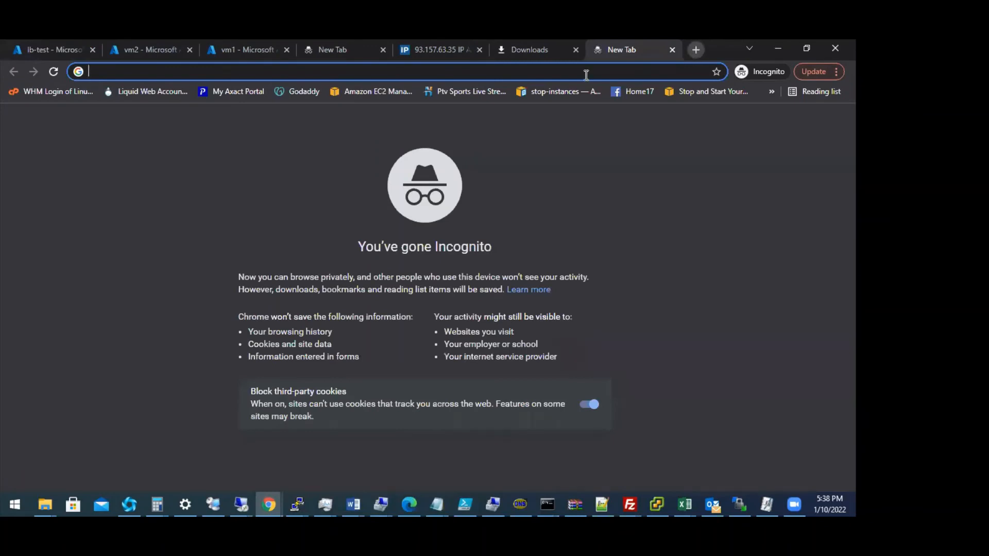
{"action": "key", "text": "ctrl+v"}
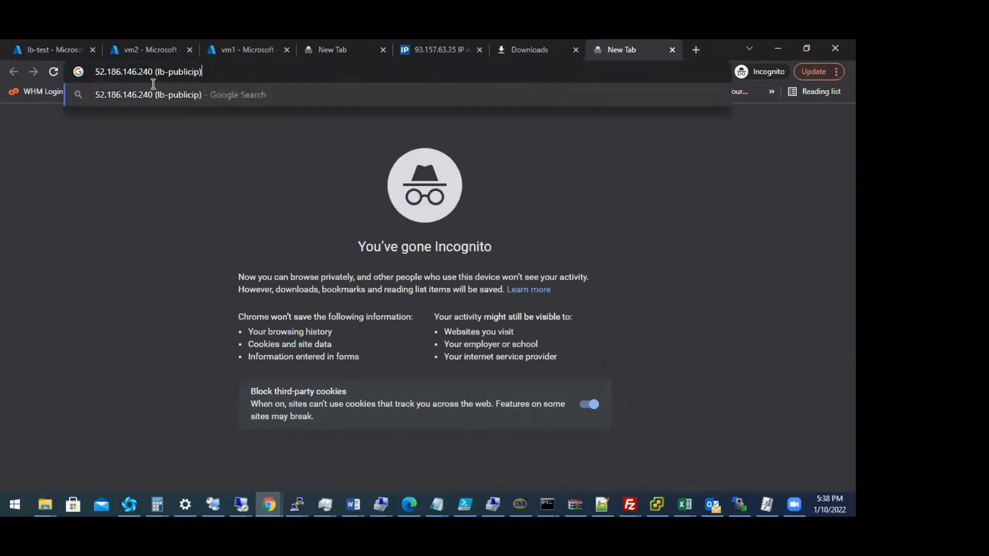
{"action": "left_click_drag", "start_coordinate": [153, 72], "coordinate": [256, 72]}
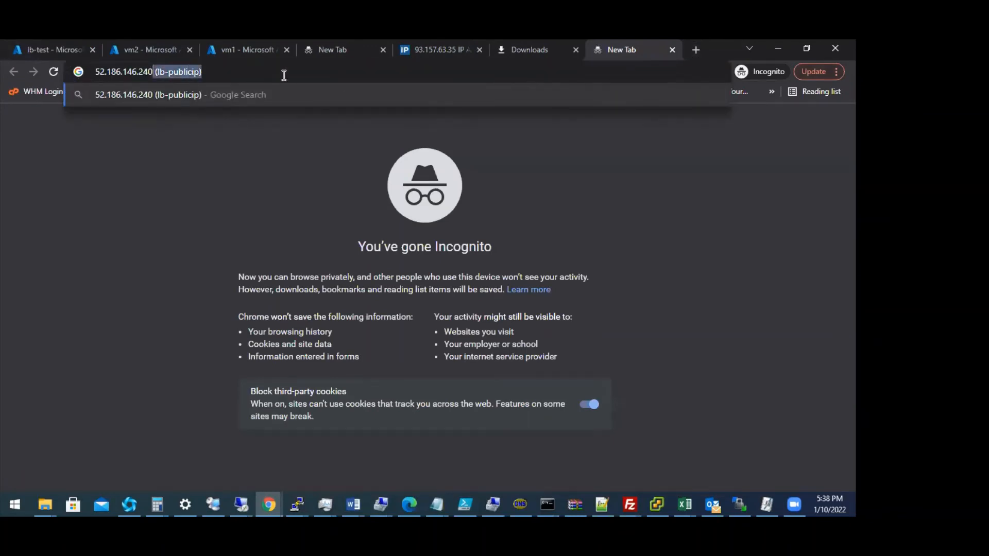
{"action": "key", "text": "BackSpace"}
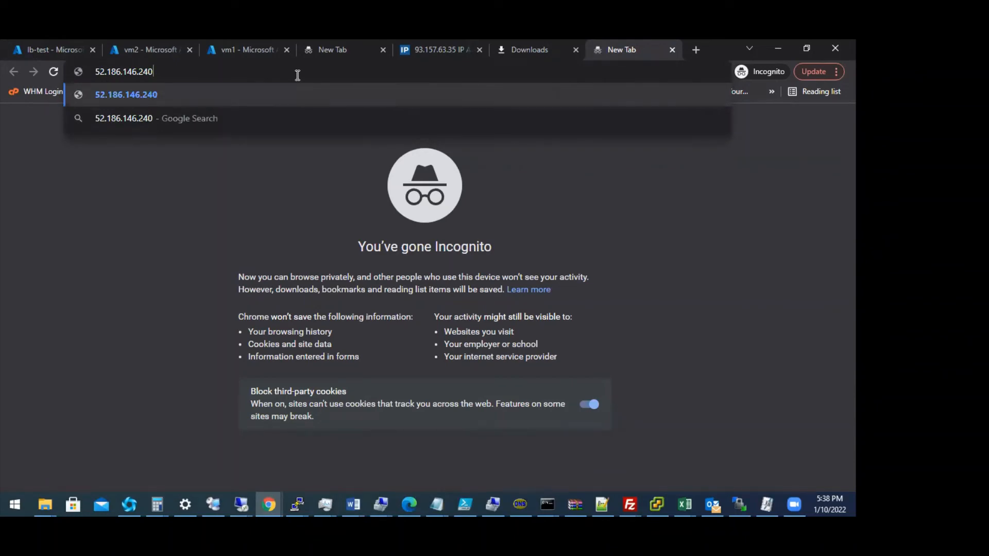
{"action": "key", "text": "Return"}
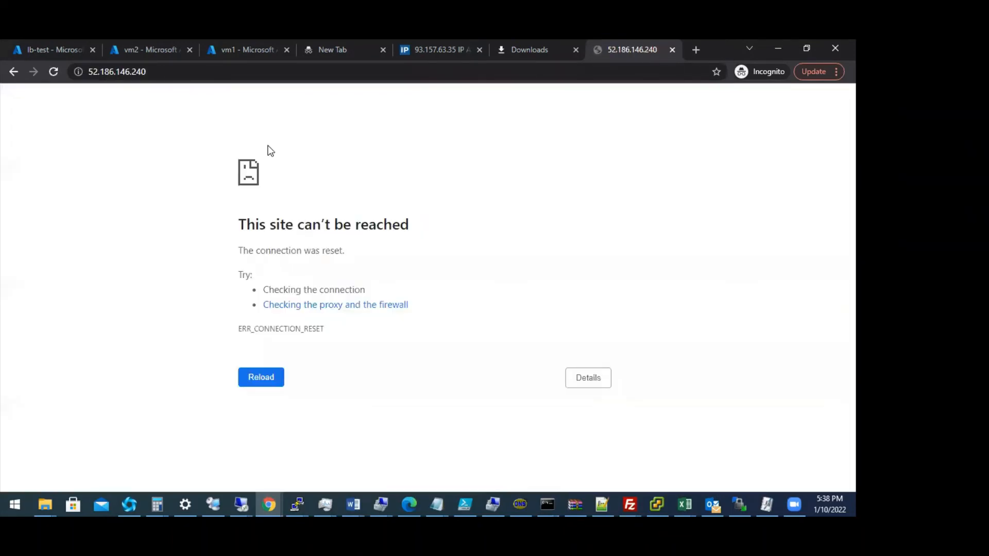
{"action": "left_click", "coordinate": [159, 72]}
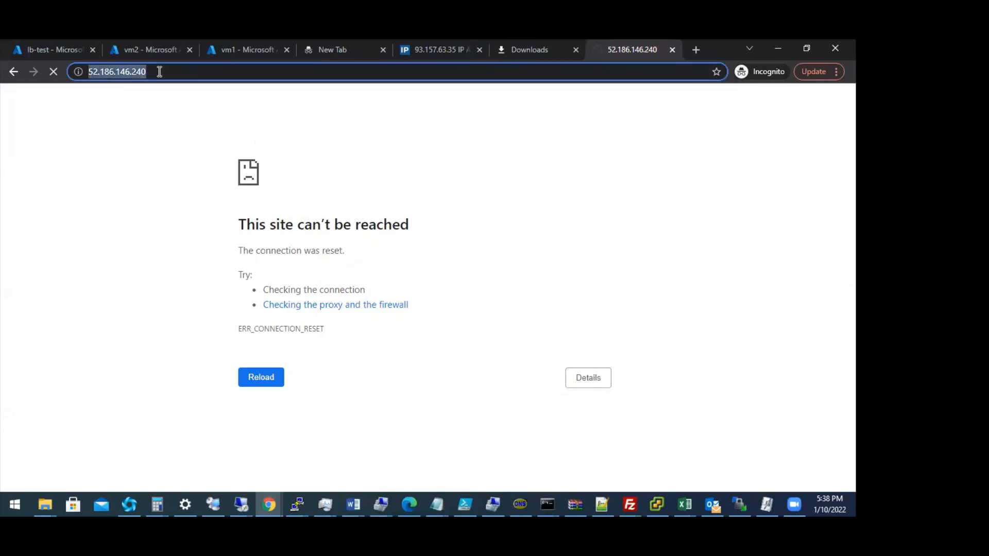
{"action": "left_click", "coordinate": [85, 72]}
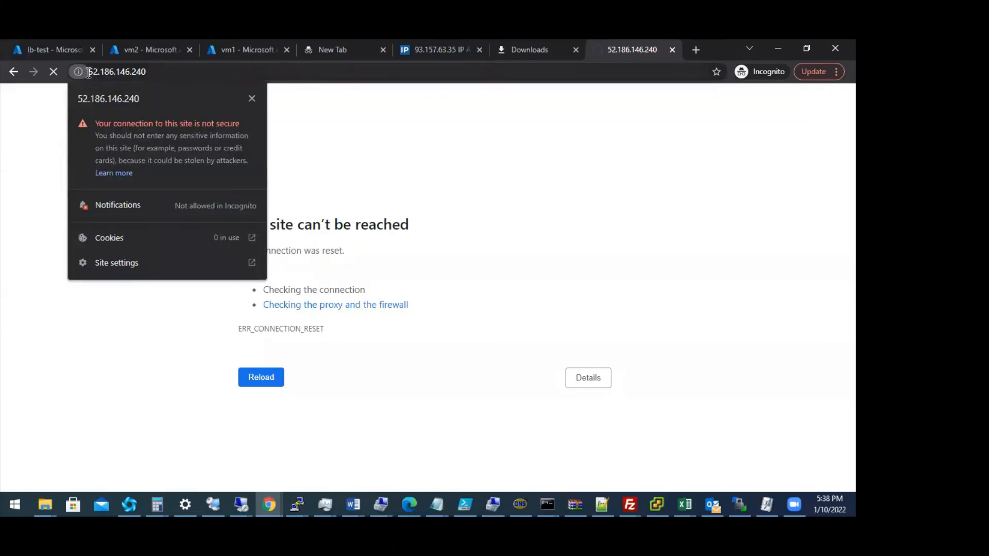
{"action": "left_click", "coordinate": [88, 73]}
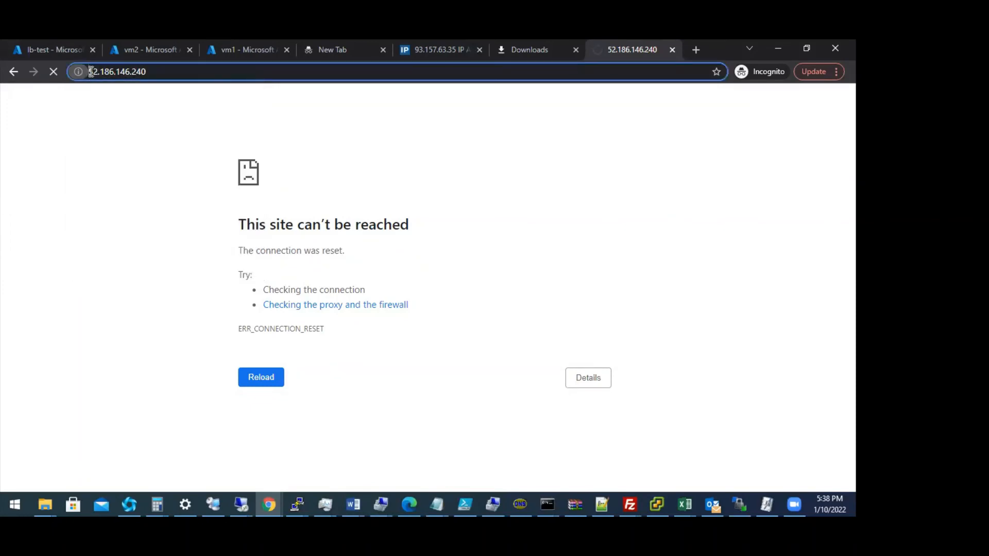
{"action": "type", "text": "https://"}
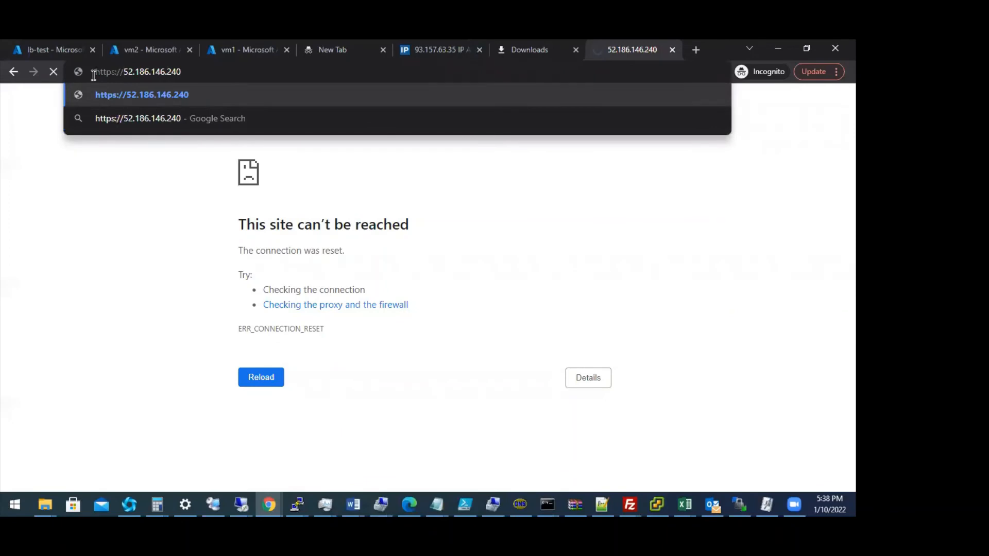
{"action": "key", "text": "Return"}
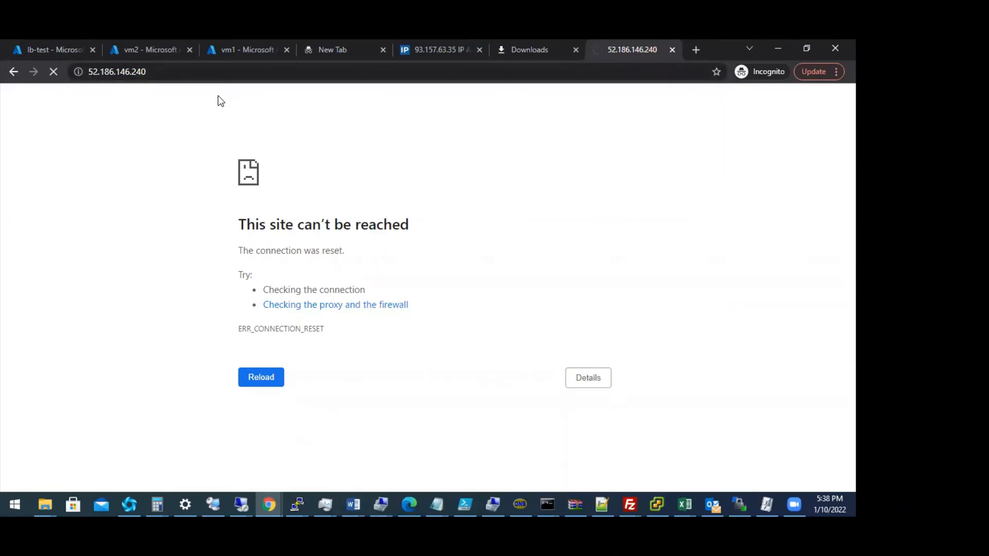
Open the lb-publicip frontend IP configuration of lb-test and choose lb-publicip as its public IP address.
{"action": "left_click", "coordinate": [51, 50]}
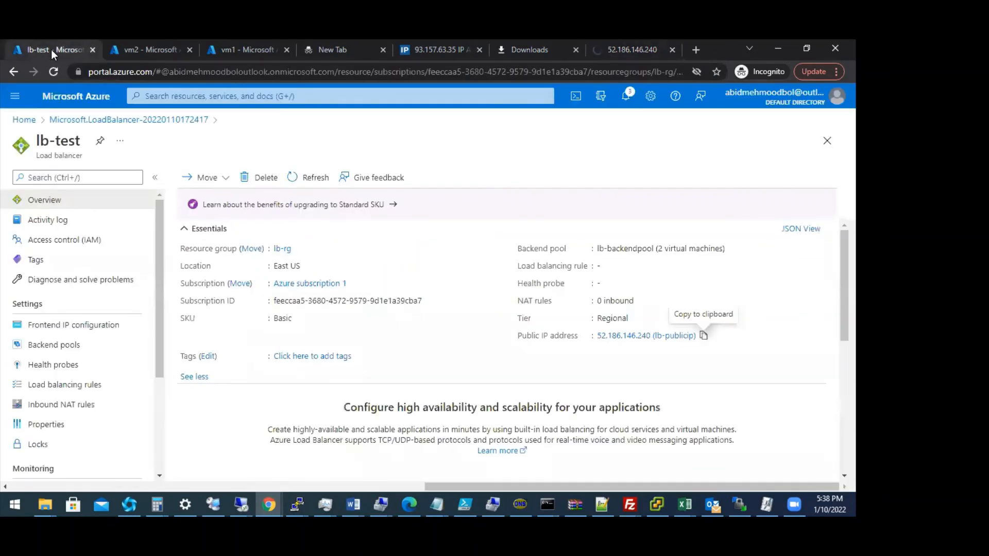
{"action": "left_click", "coordinate": [78, 326]}
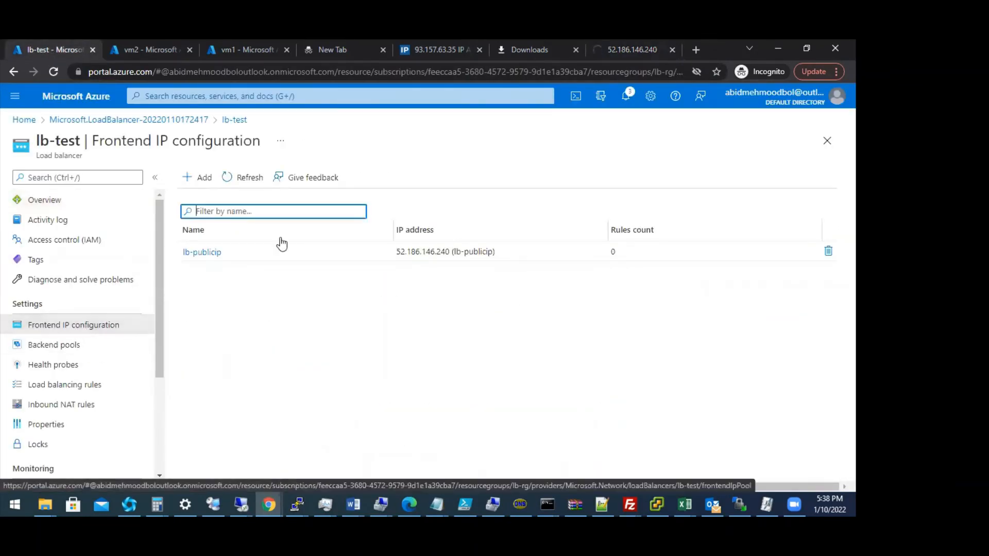
{"action": "left_click", "coordinate": [215, 254]}
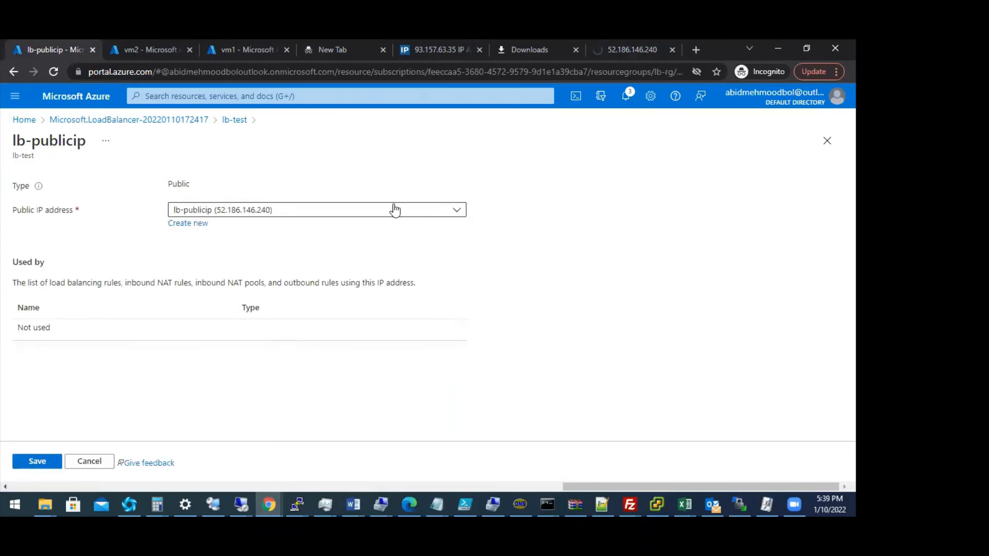
{"action": "left_click", "coordinate": [434, 212]}
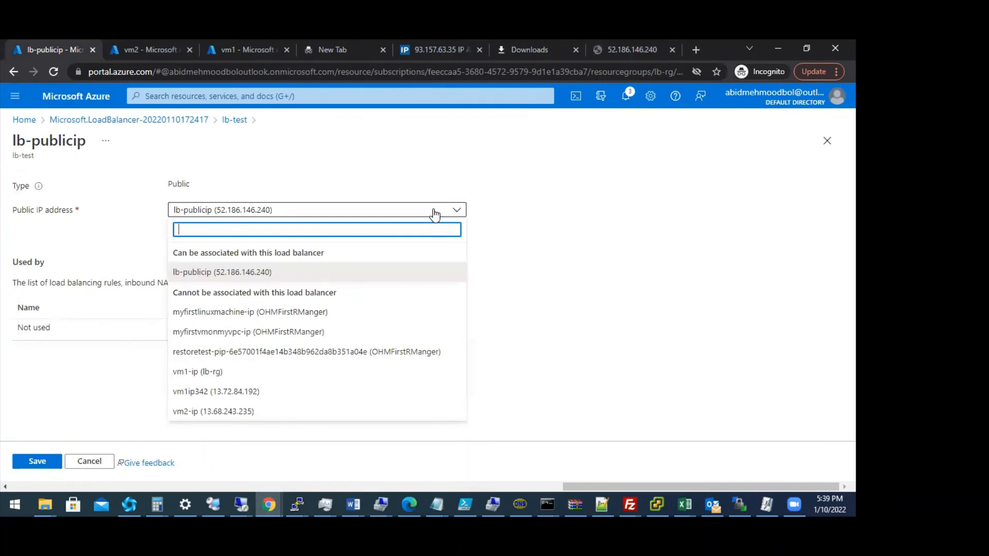
{"action": "left_click", "coordinate": [233, 277]}
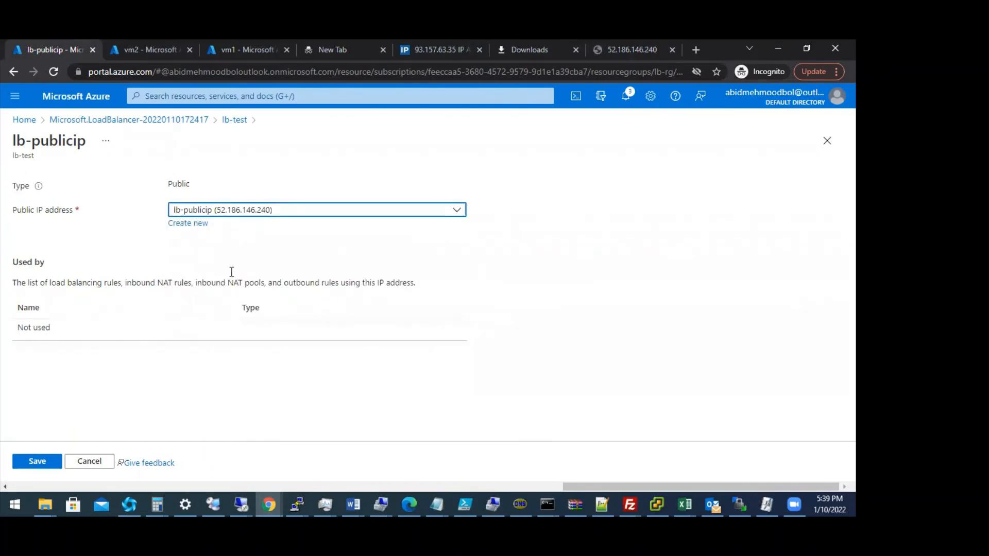
Create a new public IP address named publicip with static assignment for the frontend and save the configuration.
{"action": "left_click", "coordinate": [189, 225]}
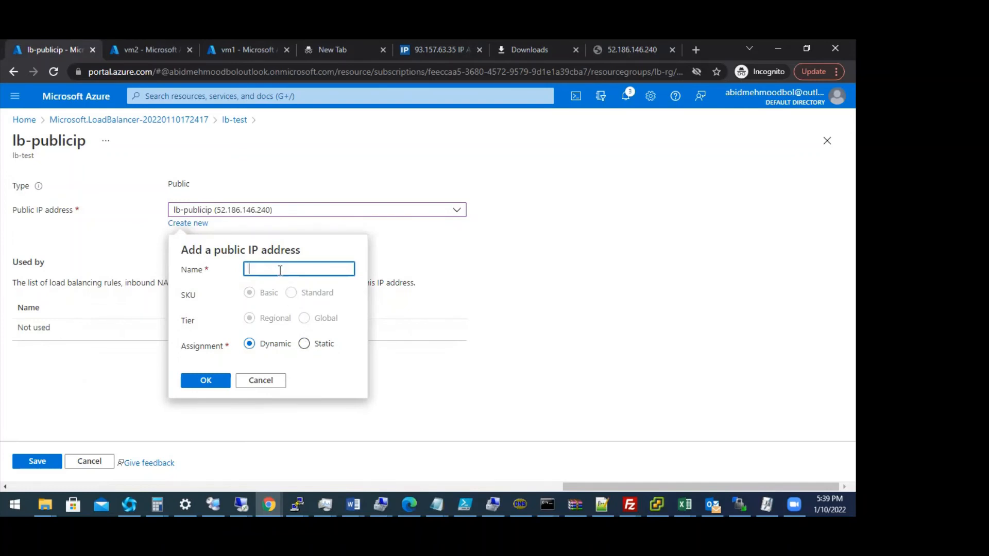
{"action": "type", "text": "pub"}
{"action": "key", "text": "BackSpace"}
{"action": "key", "text": "BackSpace"}
{"action": "key", "text": "BackSpace"}
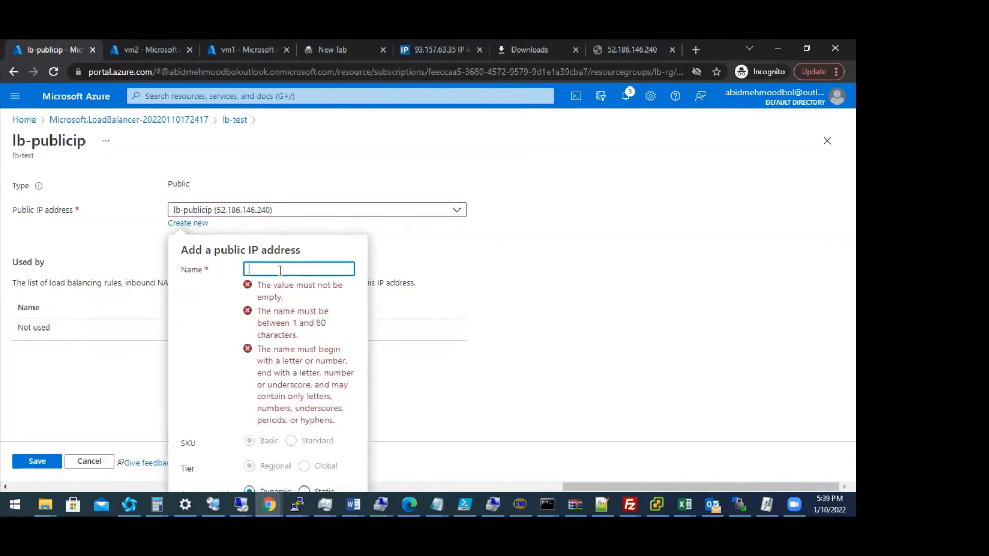
{"action": "type", "text": "publicip"}
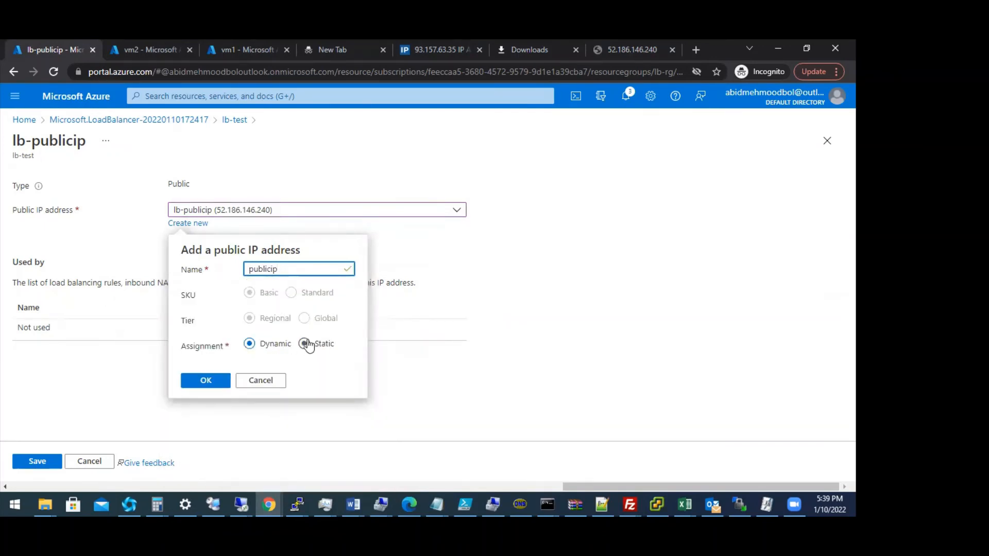
{"action": "left_click", "coordinate": [305, 344]}
{"action": "left_click", "coordinate": [204, 381]}
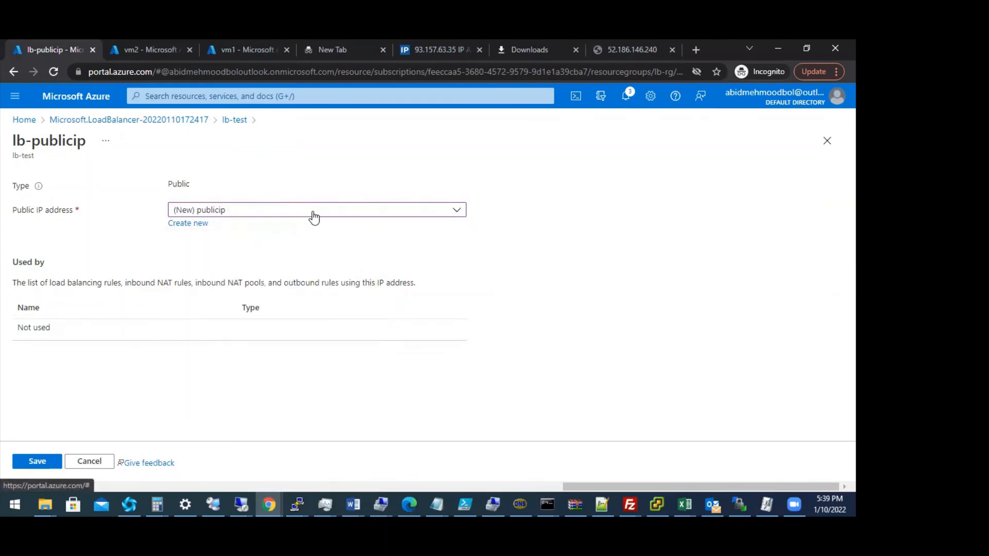
{"action": "left_click", "coordinate": [45, 461]}
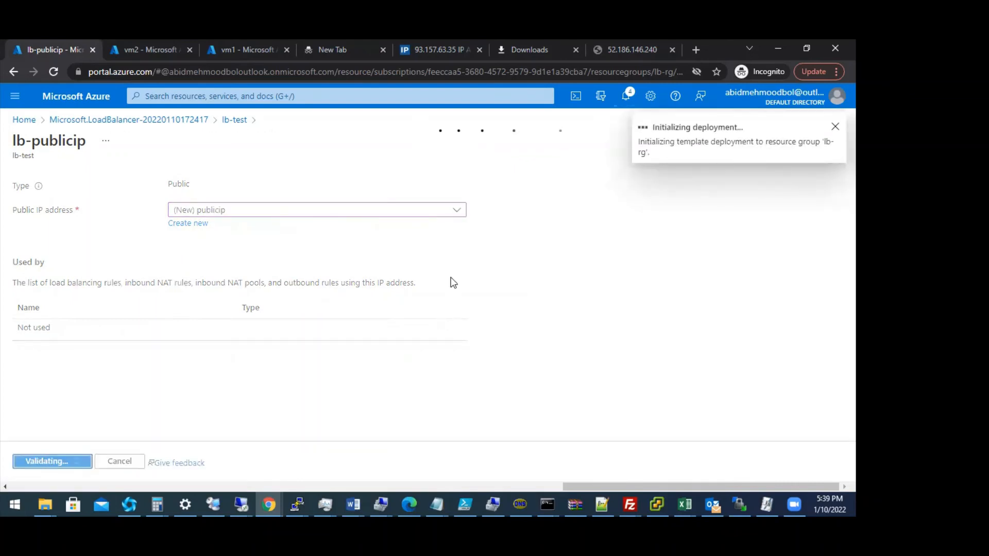
Reload the 52.186.146.240 page and check the progress of the lb-rg deployment in the portal notifications.
{"action": "left_click", "coordinate": [622, 56]}
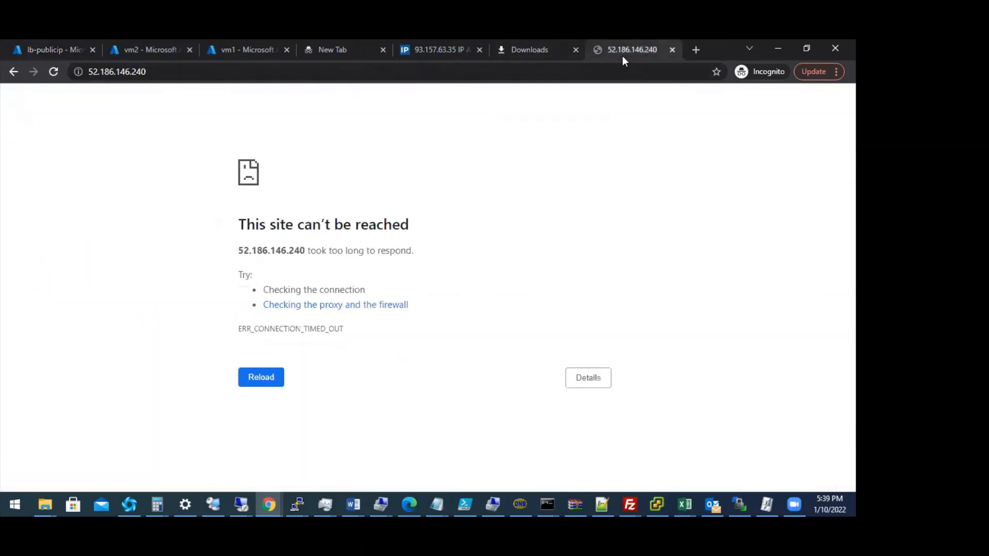
{"action": "key", "text": "F5"}
{"action": "left_click", "coordinate": [59, 50]}
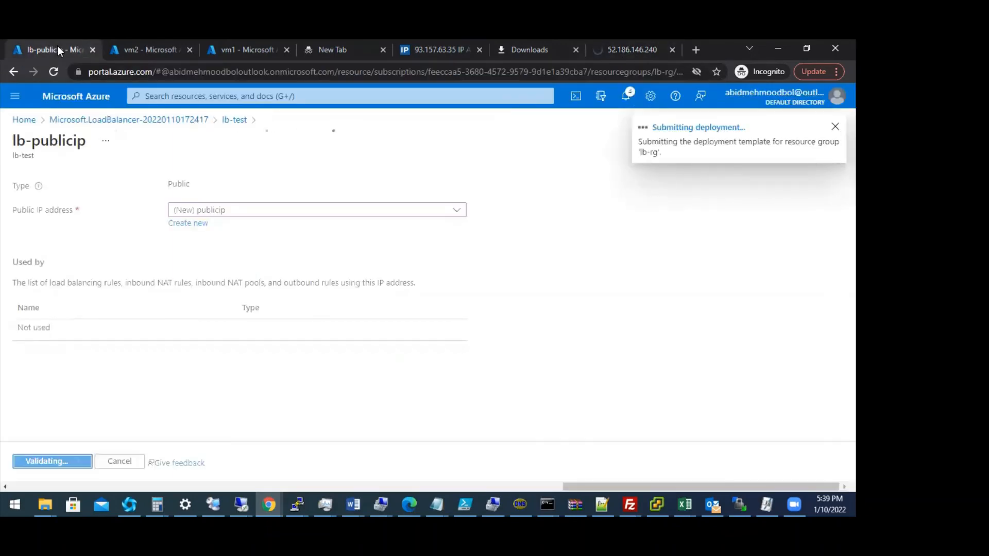
{"action": "left_click", "coordinate": [626, 54]}
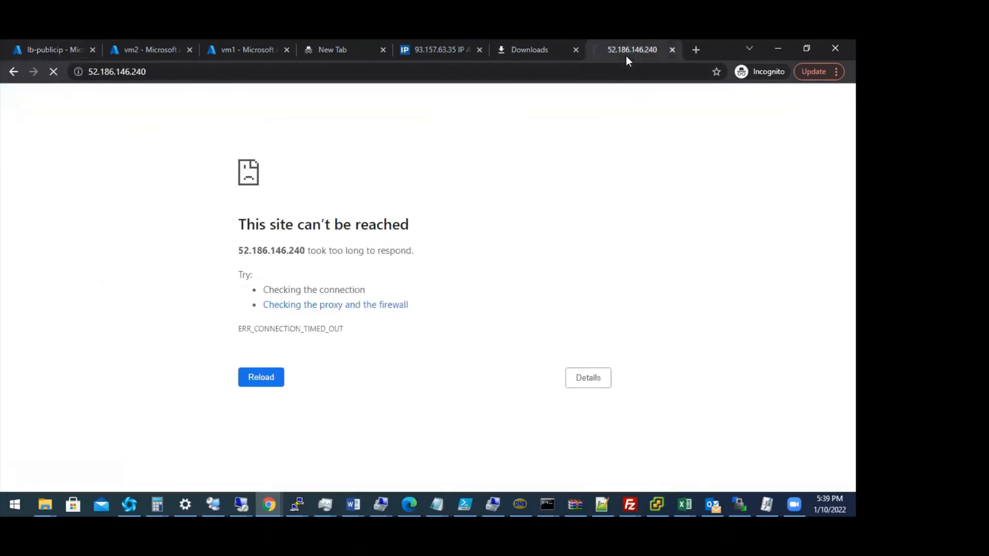
{"action": "left_click", "coordinate": [49, 50]}
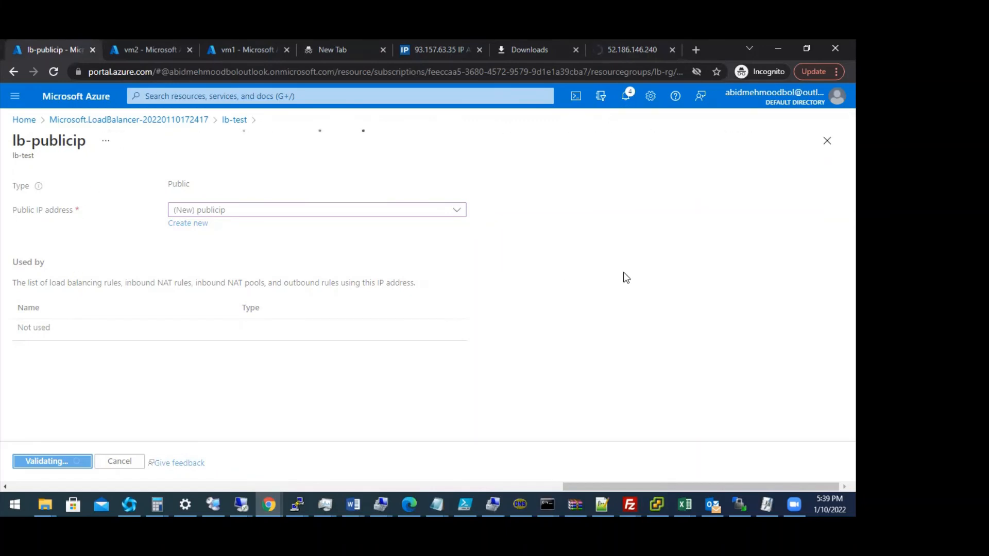
{"action": "left_click", "coordinate": [627, 103]}
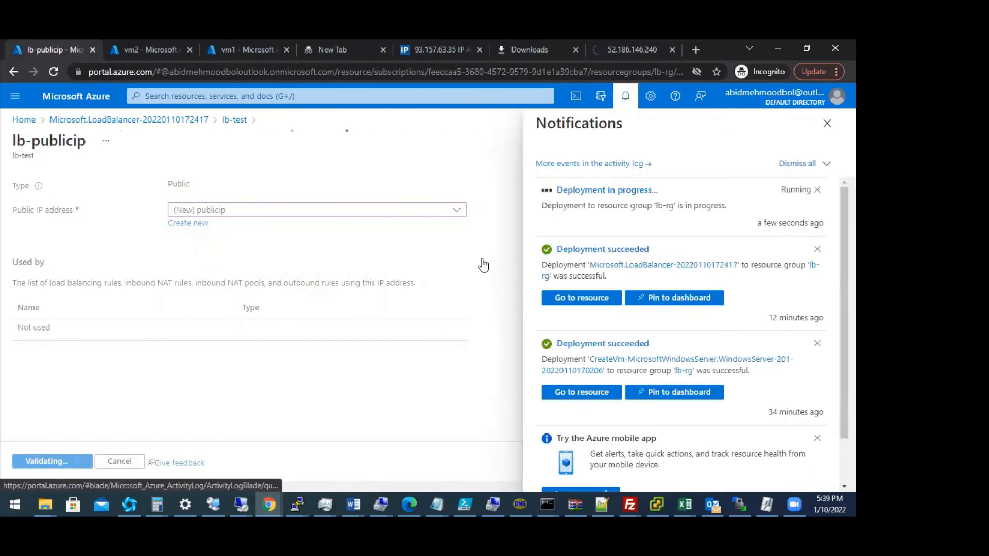
{"action": "left_click", "coordinate": [619, 57]}
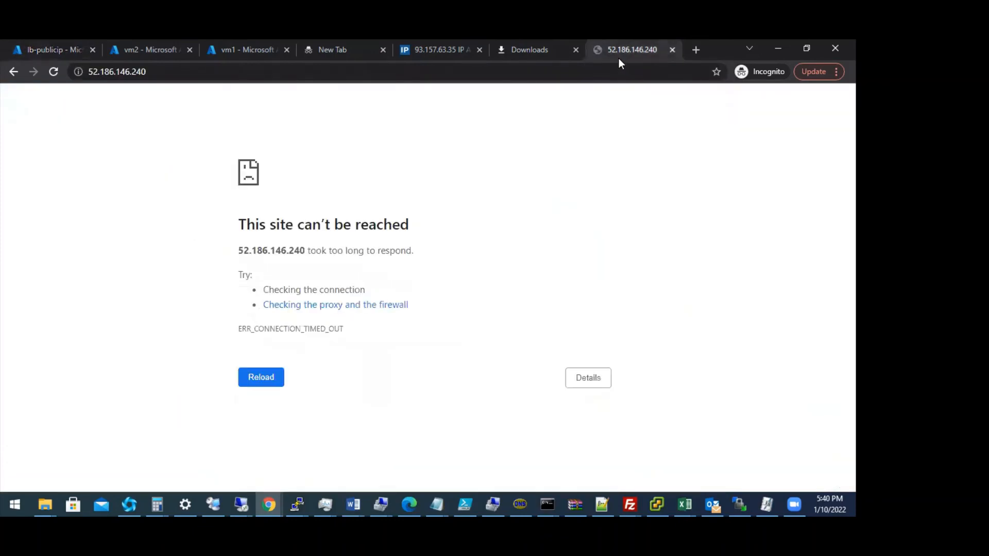
{"action": "left_click", "coordinate": [36, 47]}
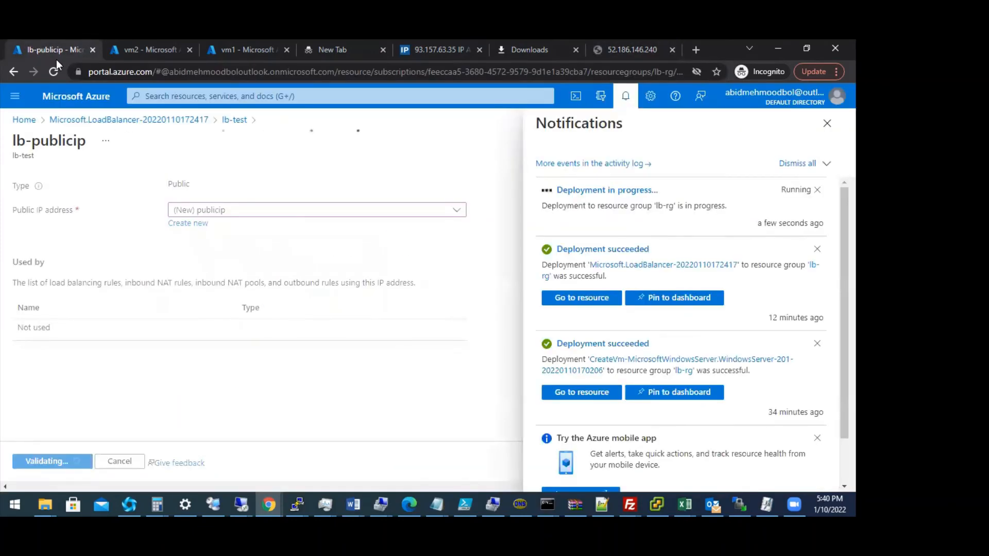
{"action": "left_click", "coordinate": [634, 54]}
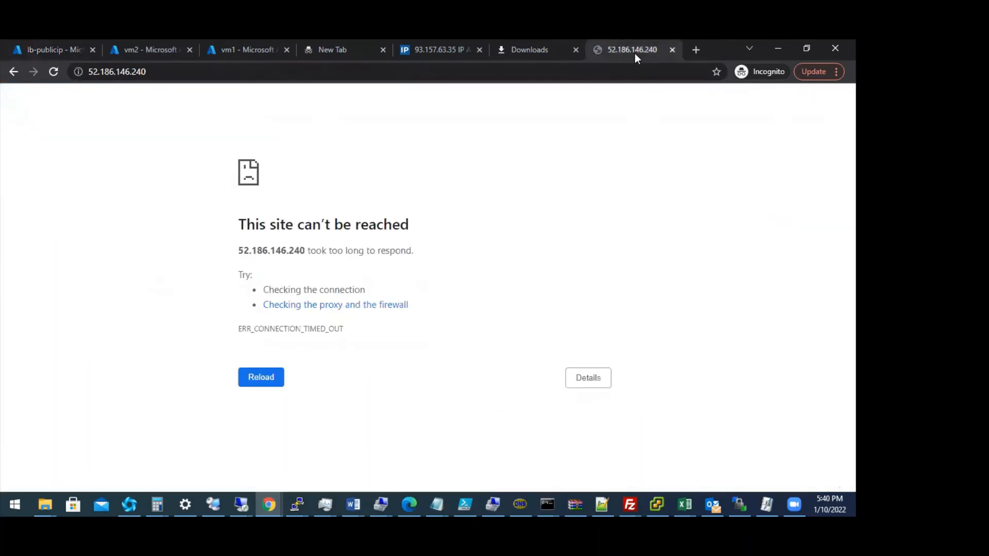
Reload the 52.186.146.240 page and return to the lb-test frontend IP configuration in the portal.
{"action": "left_click", "coordinate": [54, 72]}
{"action": "left_click", "coordinate": [84, 68]}
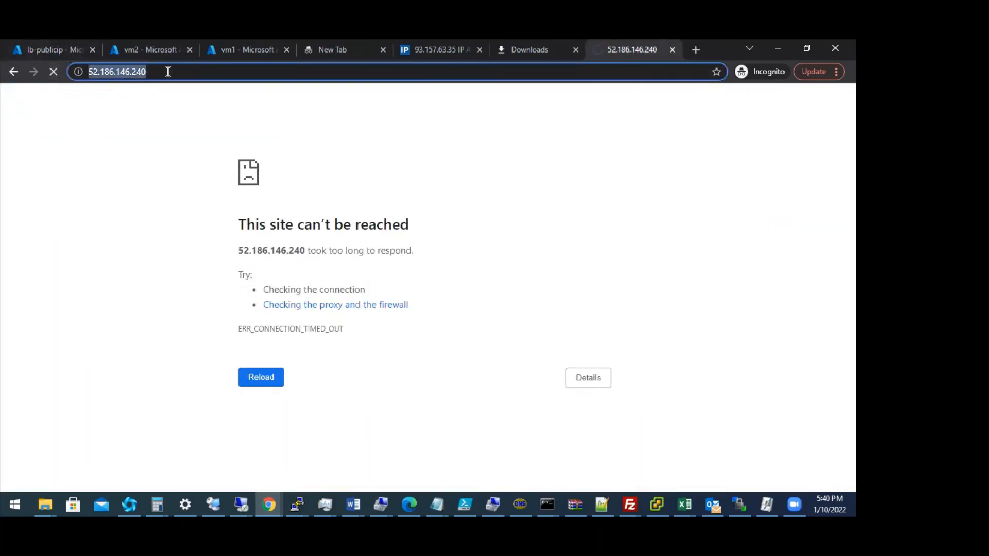
{"action": "left_click", "coordinate": [38, 47]}
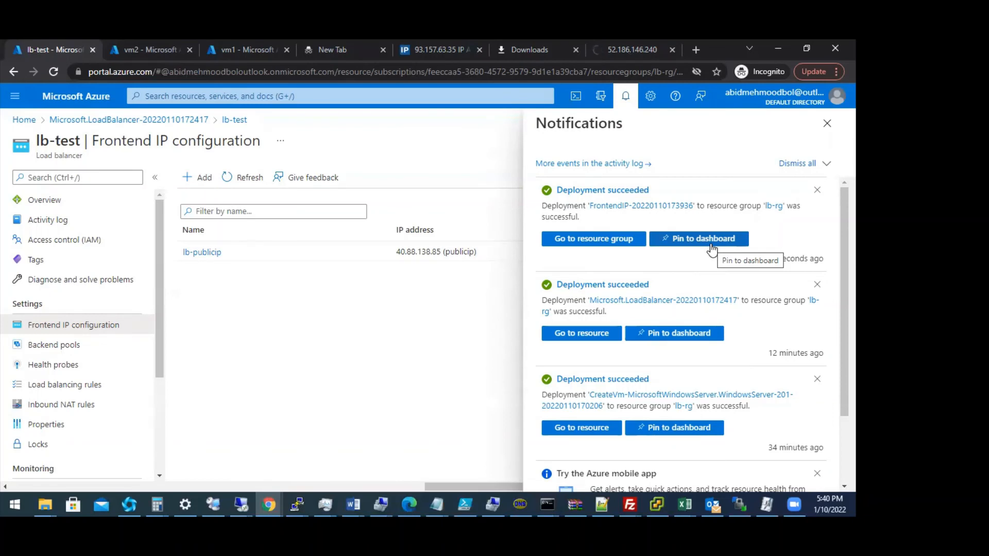
Add a health probe named lb-healthcheck to lb-test, using TCP on port 80 with the default interval and threshold.
{"action": "left_click", "coordinate": [72, 353]}
{"action": "left_click", "coordinate": [72, 365]}
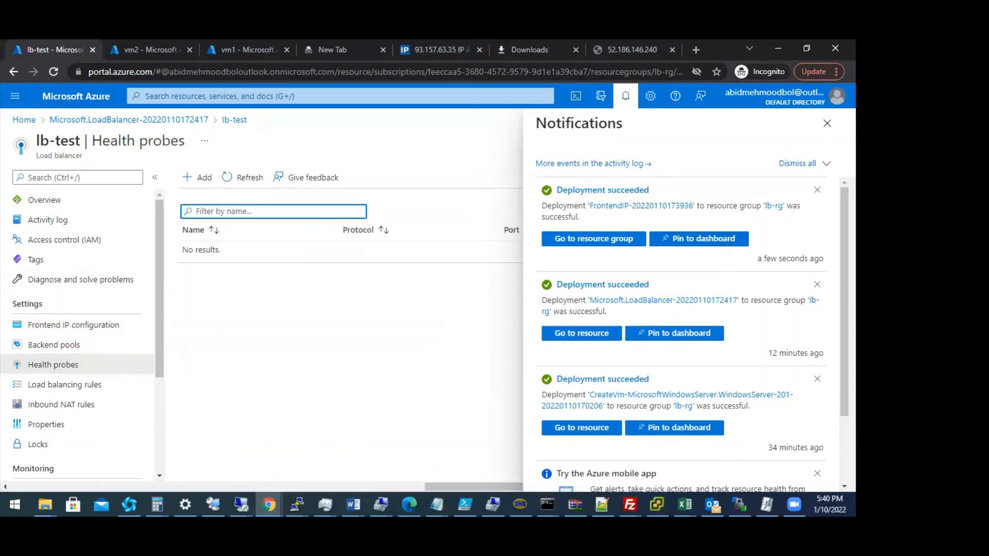
{"action": "left_click", "coordinate": [827, 123]}
{"action": "left_click", "coordinate": [198, 177]}
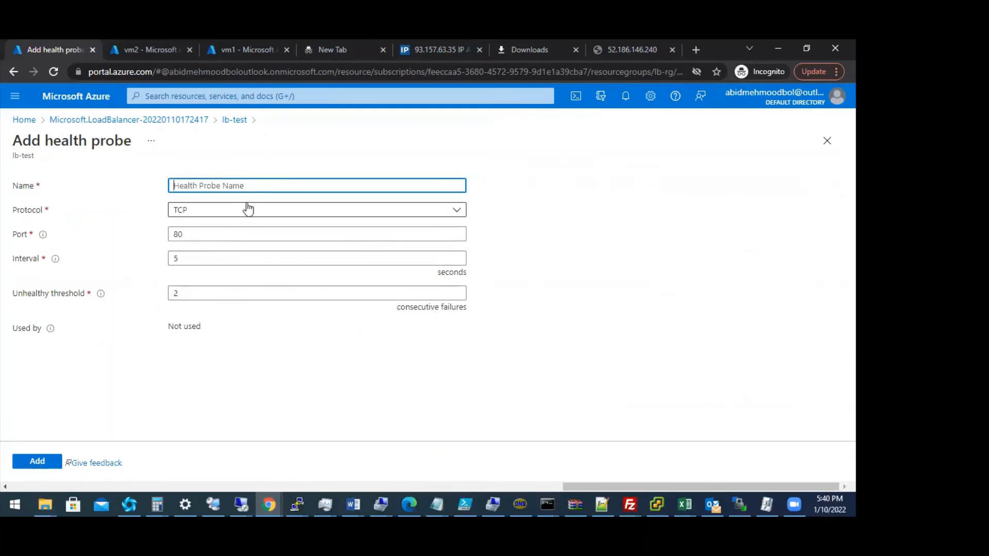
{"action": "type", "text": "lb"}
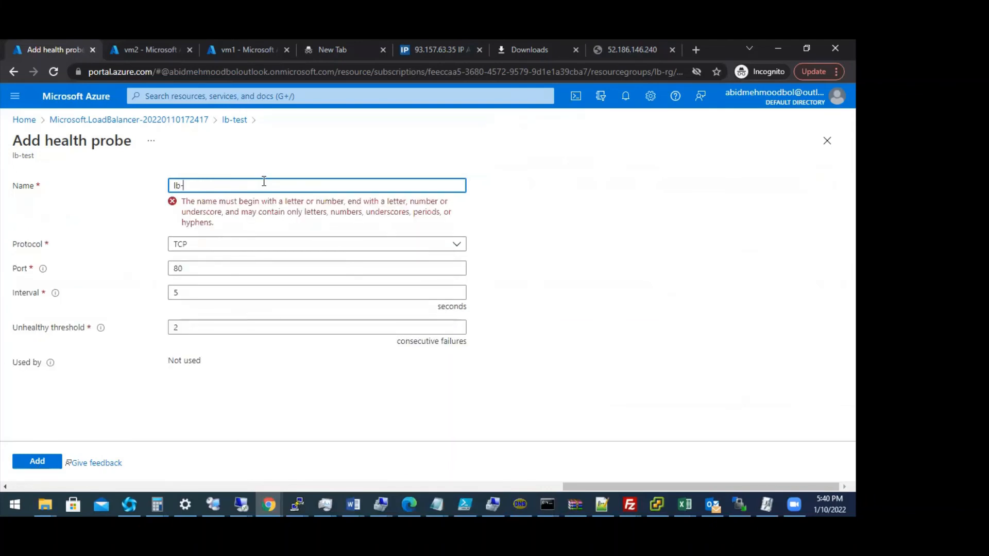
{"action": "type", "text": "-healt"}
{"action": "type", "text": "hcheck"}
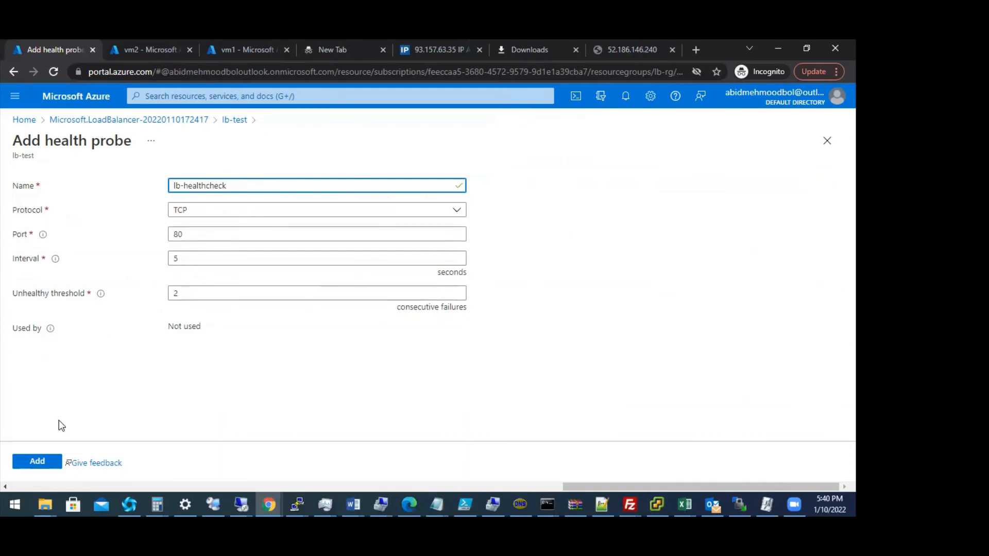
{"action": "left_click", "coordinate": [47, 459]}
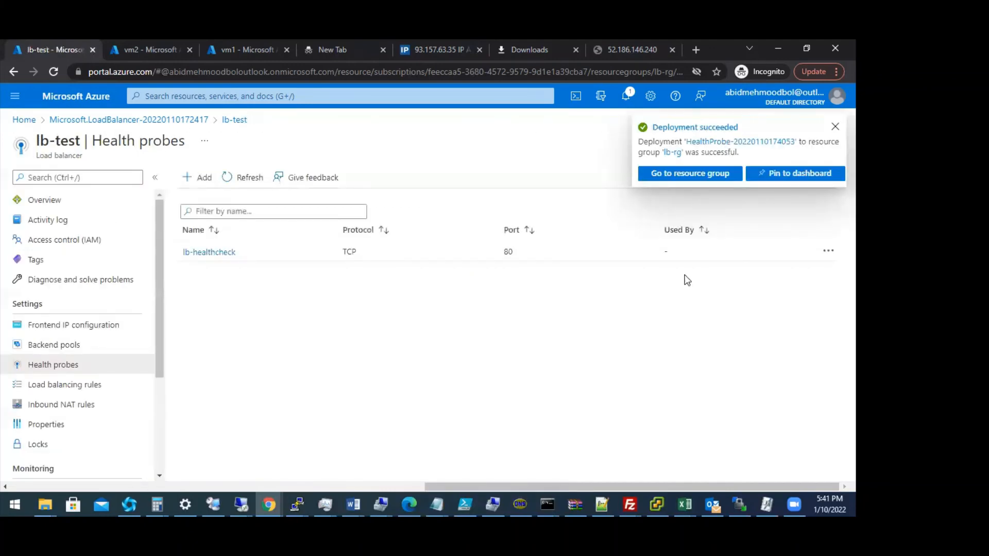
Start a load balancing rule named lb-rules on lb-test with frontend IP address lb-publicip and backend pool lb-backendpool.
{"action": "left_click", "coordinate": [54, 389]}
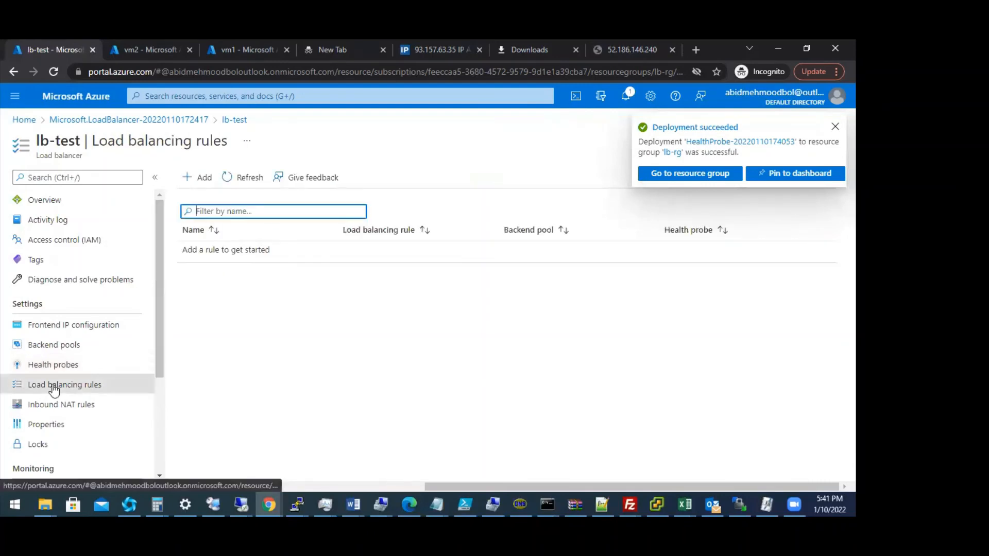
{"action": "left_click", "coordinate": [201, 178]}
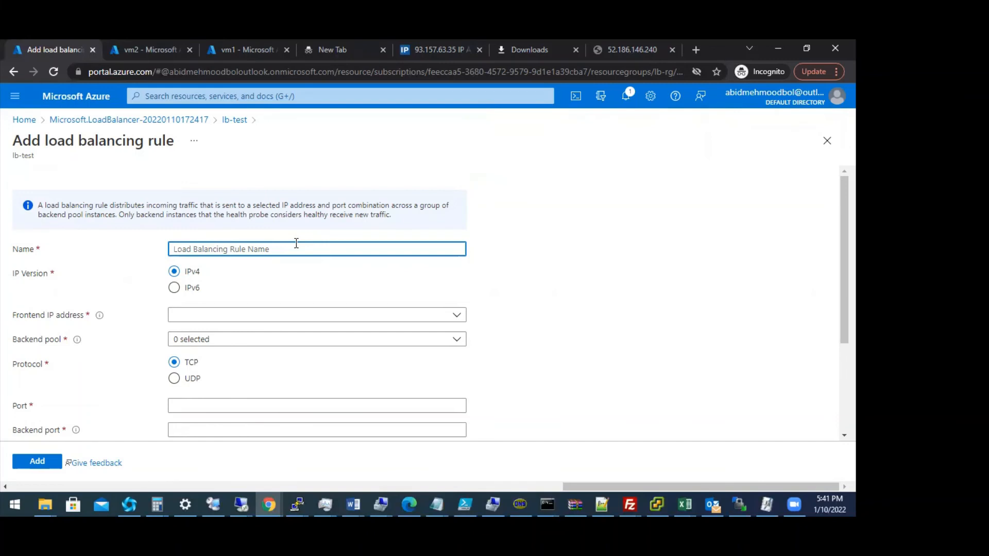
{"action": "type", "text": "l"}
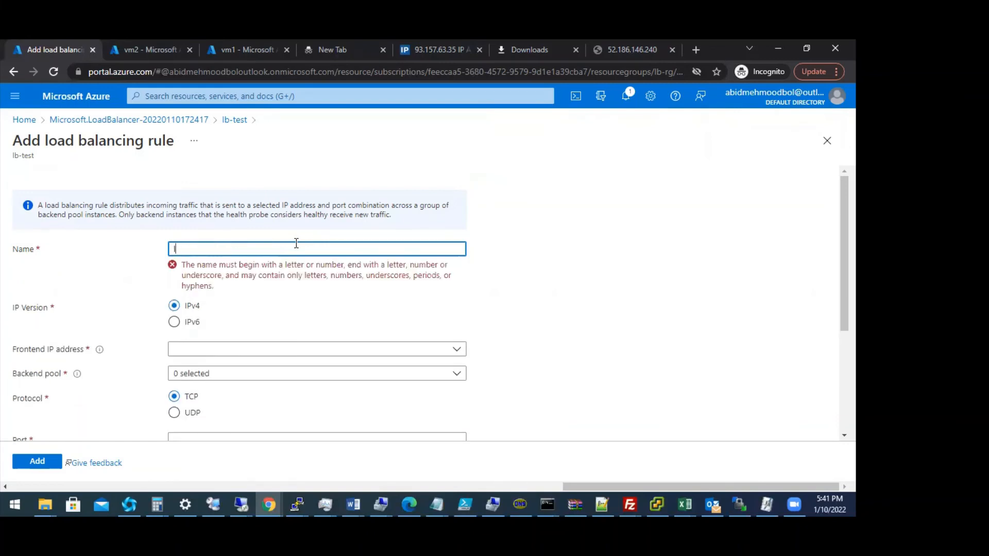
{"action": "type", "text": "b-rules"}
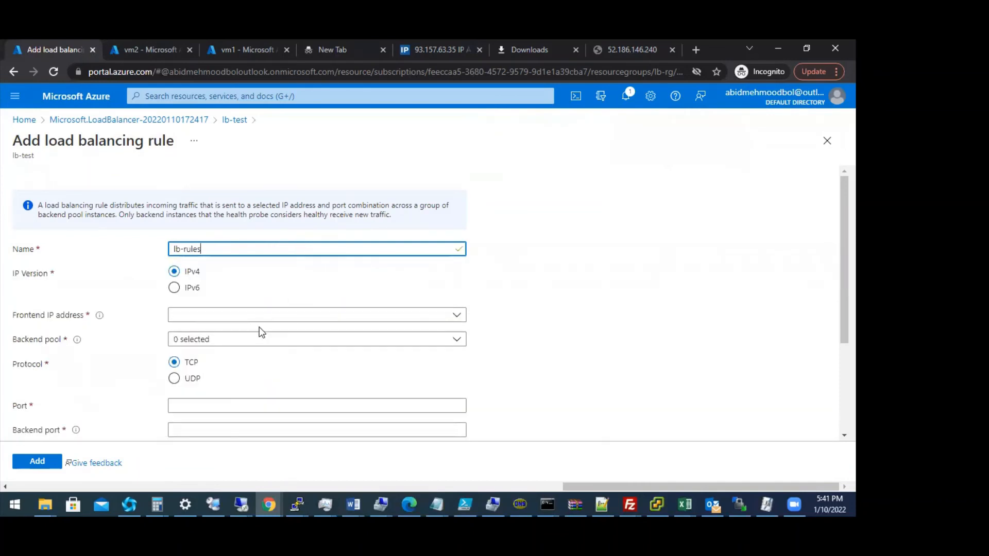
{"action": "left_click", "coordinate": [453, 318]}
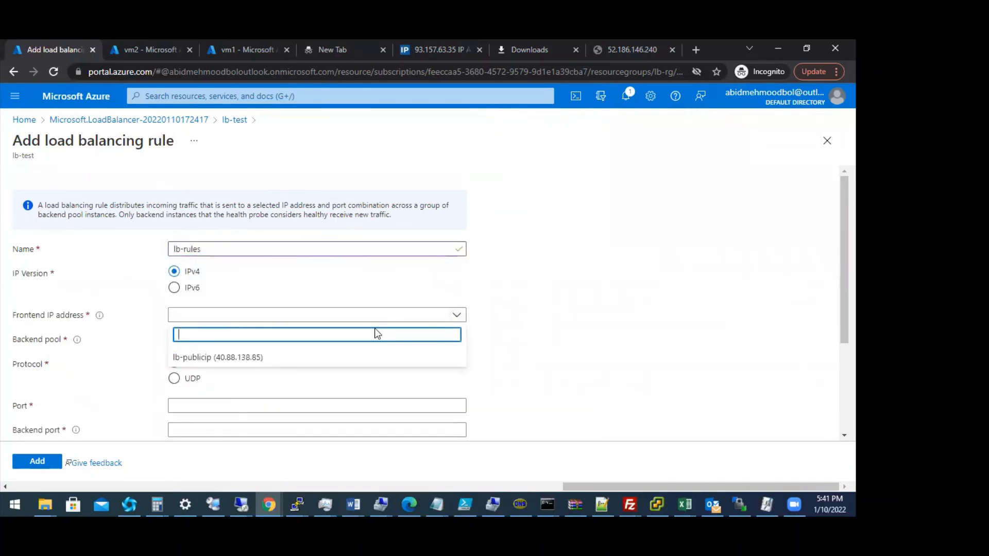
{"action": "left_click", "coordinate": [216, 357]}
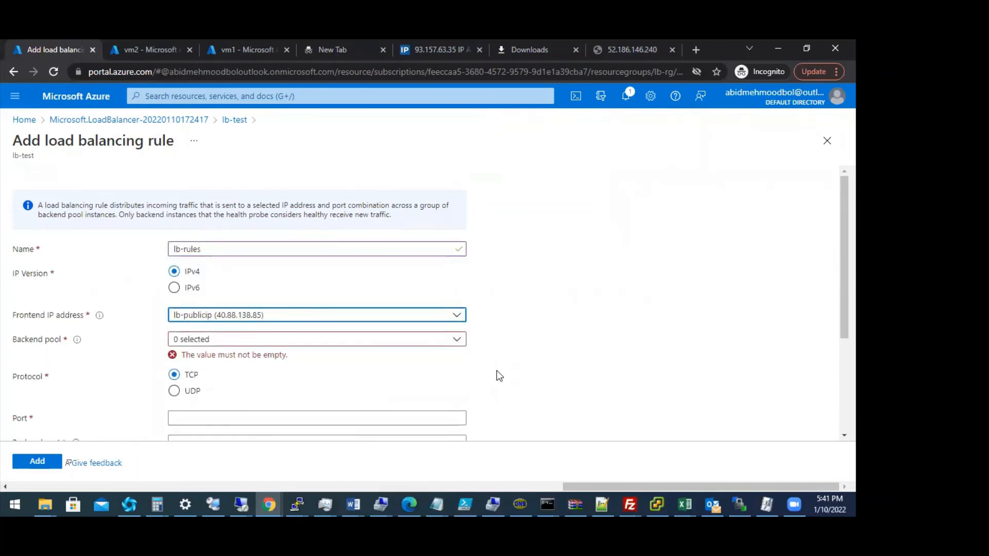
{"action": "left_click", "coordinate": [428, 342]}
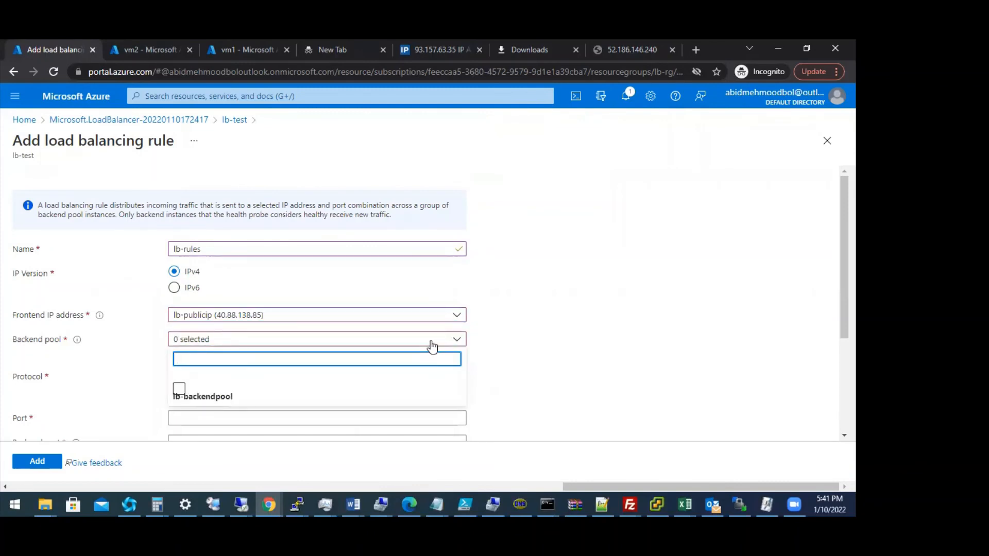
{"action": "left_click", "coordinate": [178, 390]}
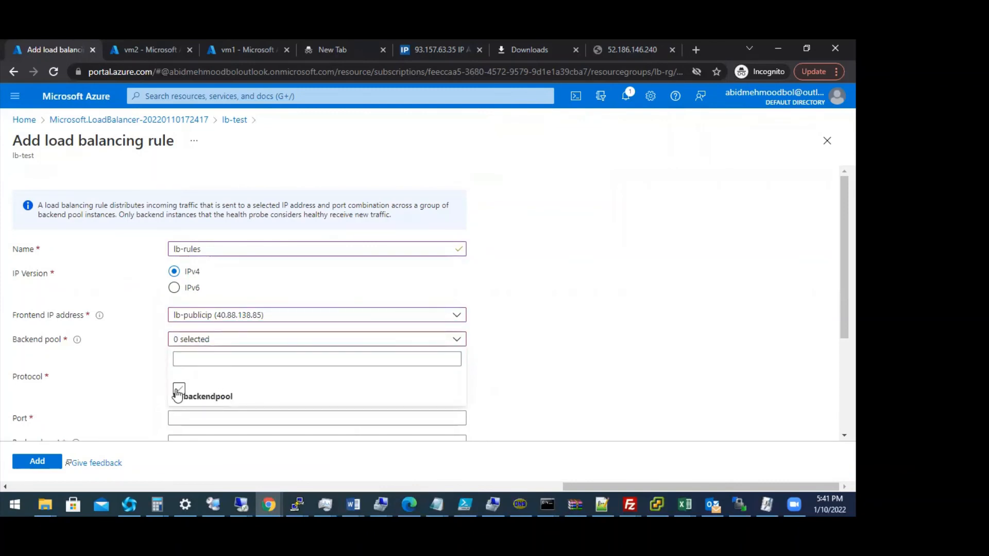
{"action": "left_click", "coordinate": [542, 383]}
{"action": "scroll", "coordinate": [542, 384], "scroll_direction": "down", "scroll_amount": 1}
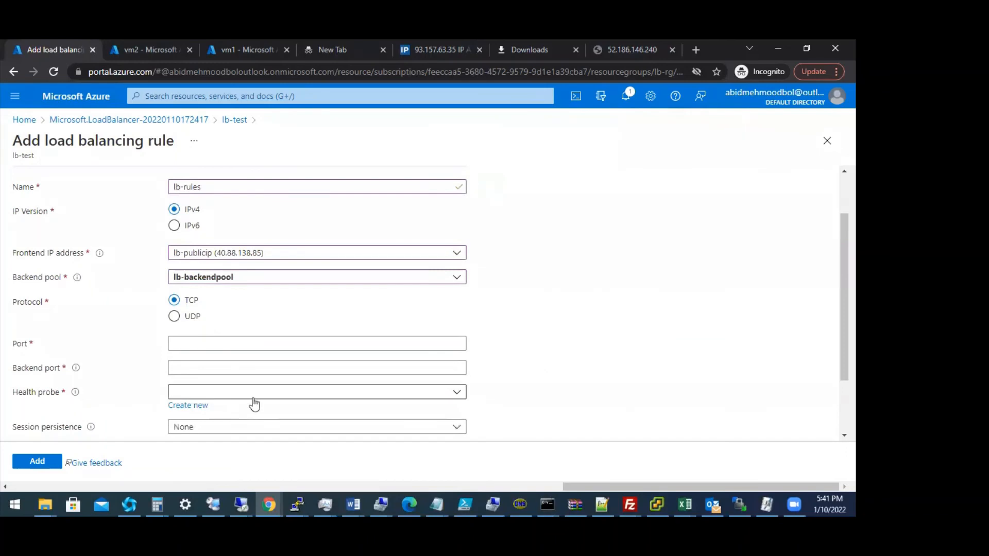
Set the rule's port and backend port to 80, choose the lb-healthcheck probe, and add the rule.
{"action": "left_click", "coordinate": [273, 343]}
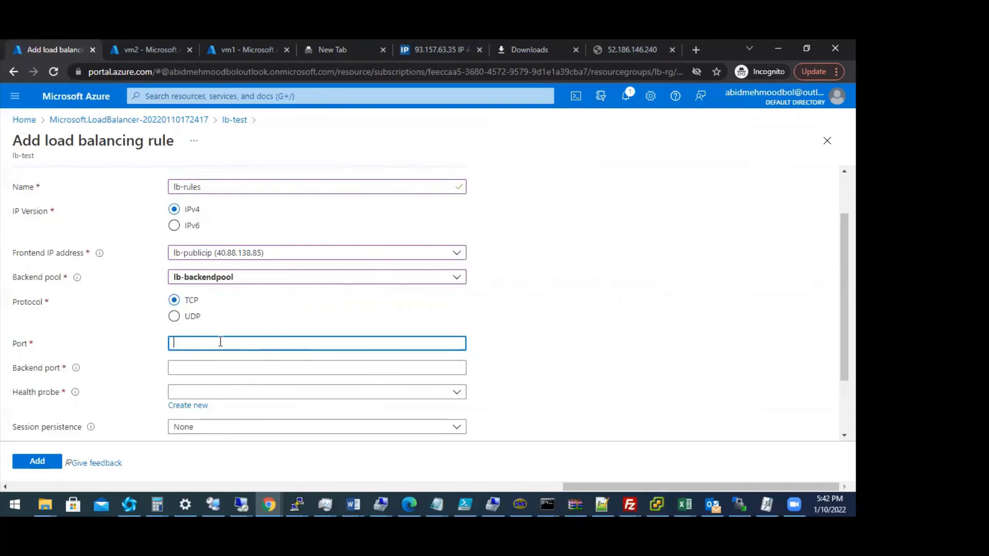
{"action": "type", "text": "80"}
{"action": "left_click", "coordinate": [235, 357]}
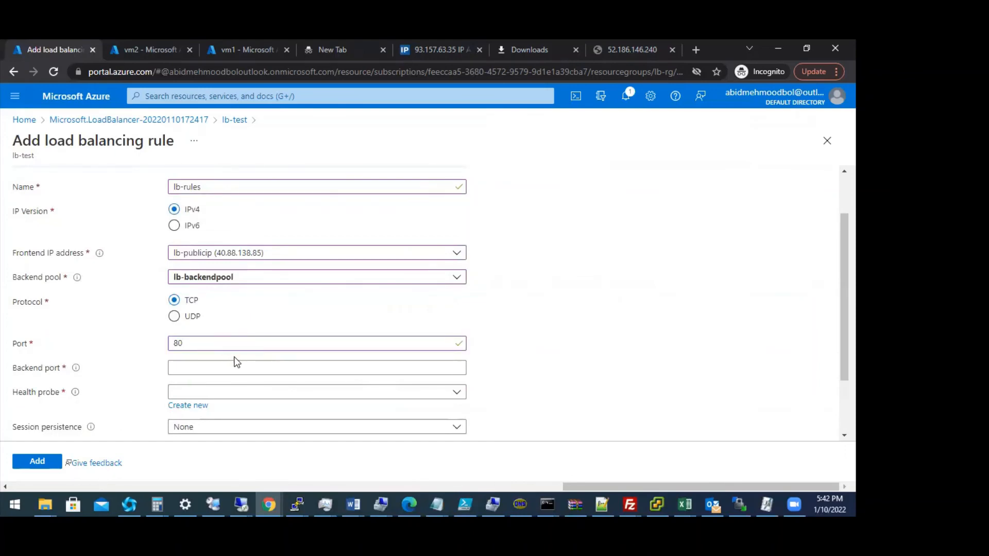
{"action": "left_click", "coordinate": [232, 367]}
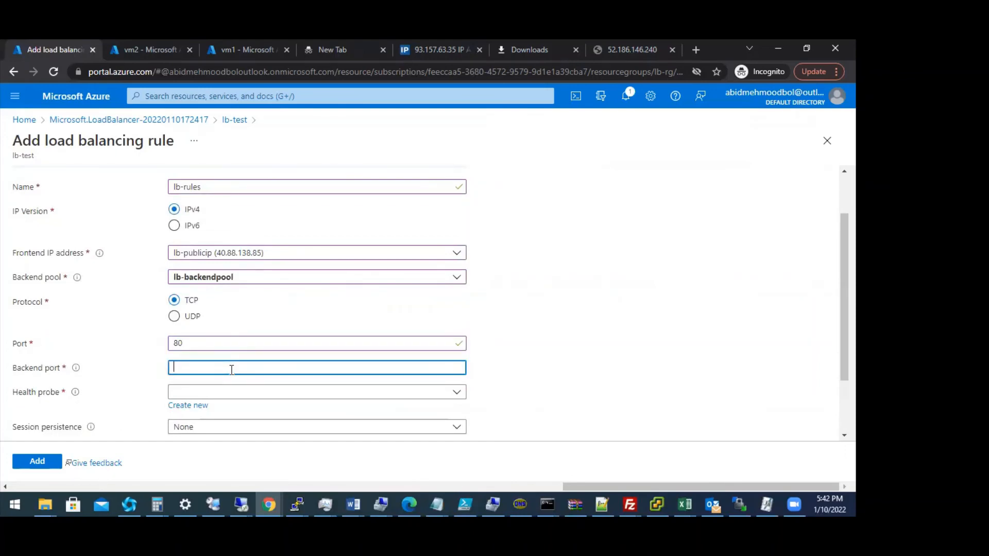
{"action": "type", "text": "80"}
{"action": "left_click", "coordinate": [458, 396]}
{"action": "left_click", "coordinate": [214, 434]}
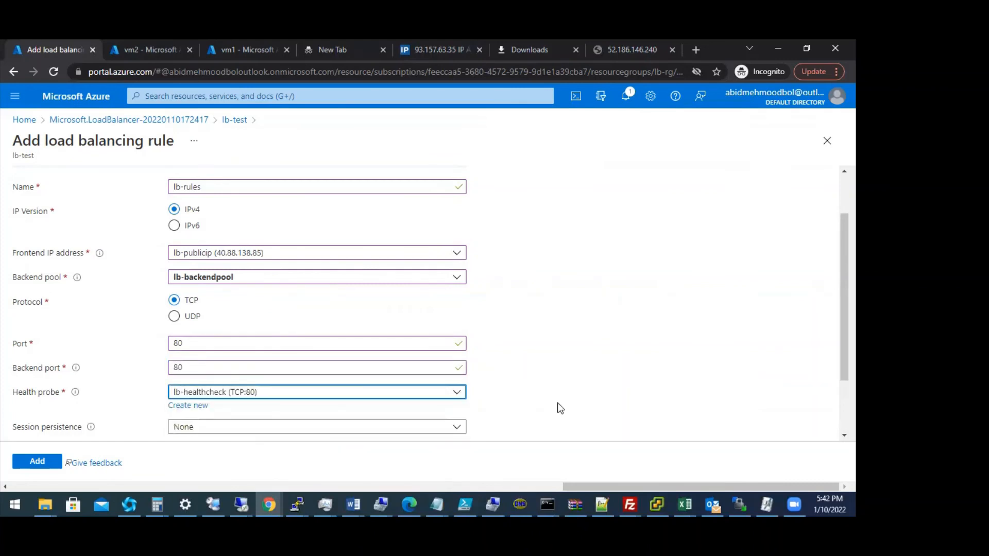
{"action": "scroll", "coordinate": [573, 405], "scroll_direction": "down", "scroll_amount": 3}
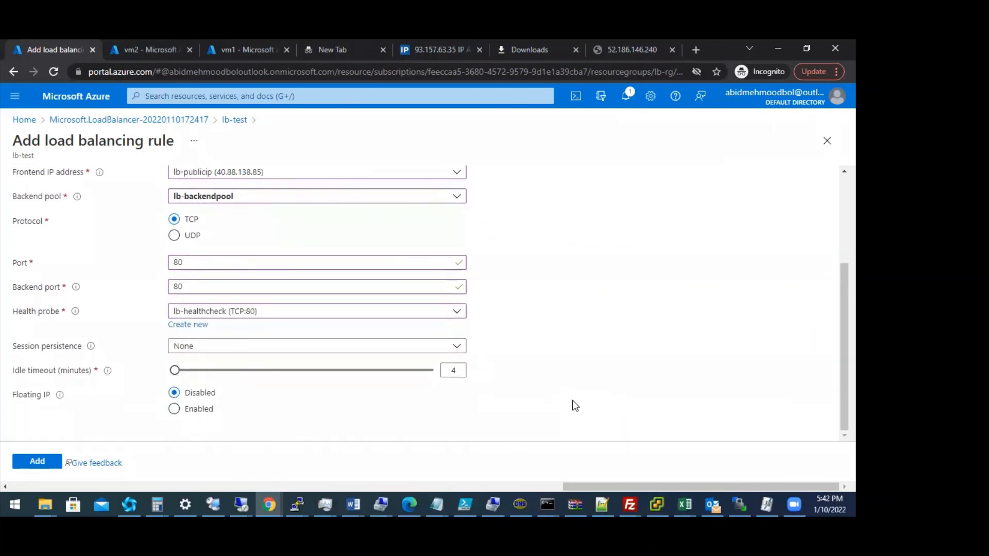
{"action": "left_click", "coordinate": [32, 462]}
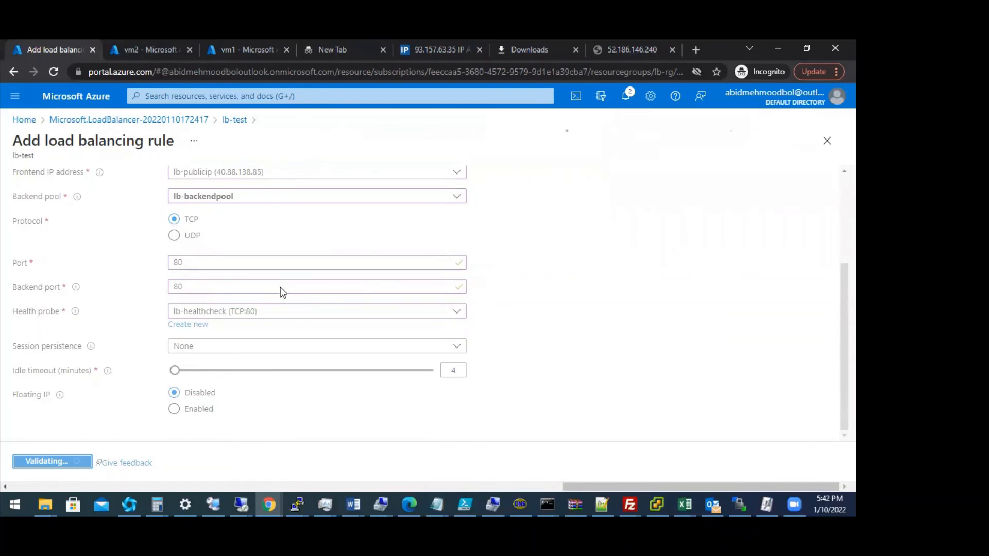
{"action": "mouse_move", "coordinate": [198, 493]}
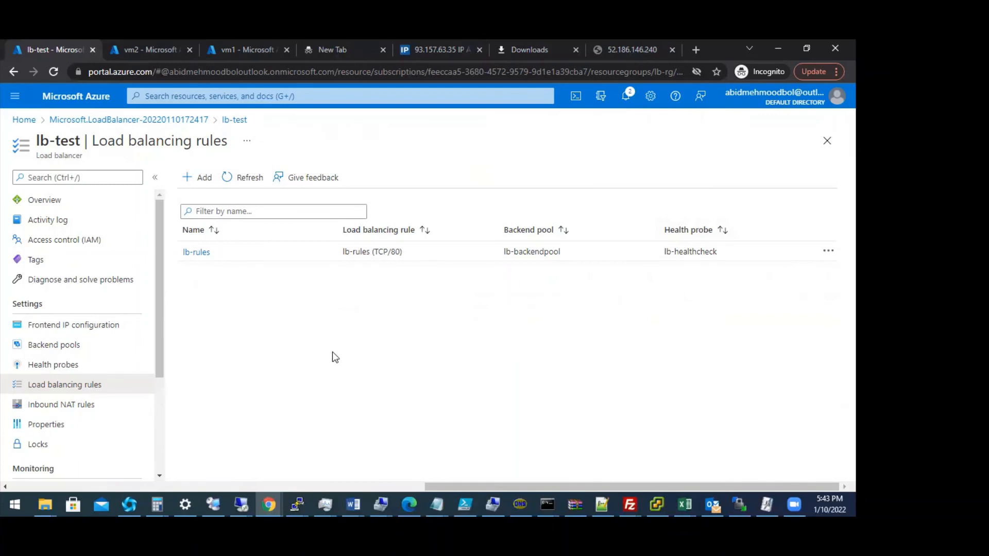
Copy the public IP address of lb-test from its expanded overview details.
{"action": "left_click", "coordinate": [96, 330]}
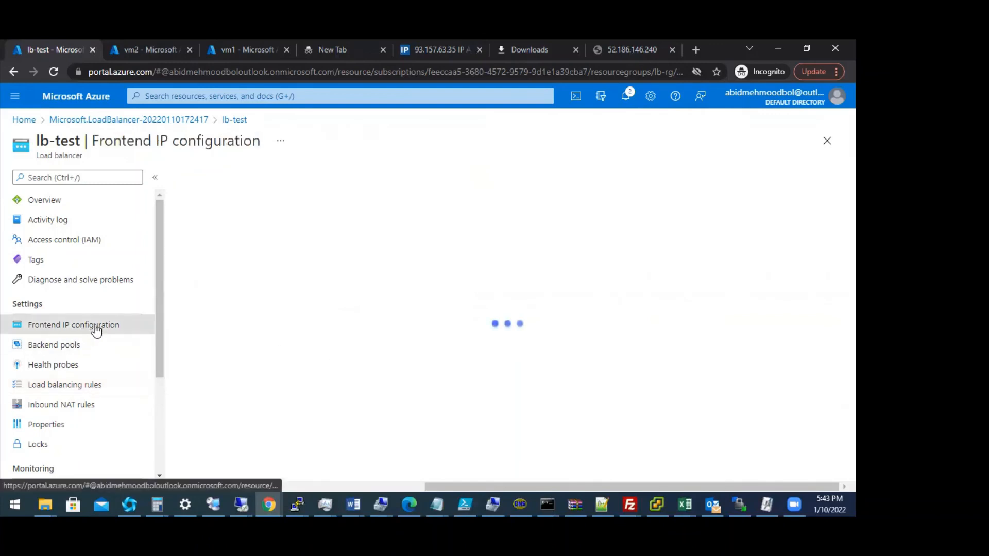
{"action": "left_click", "coordinate": [53, 203]}
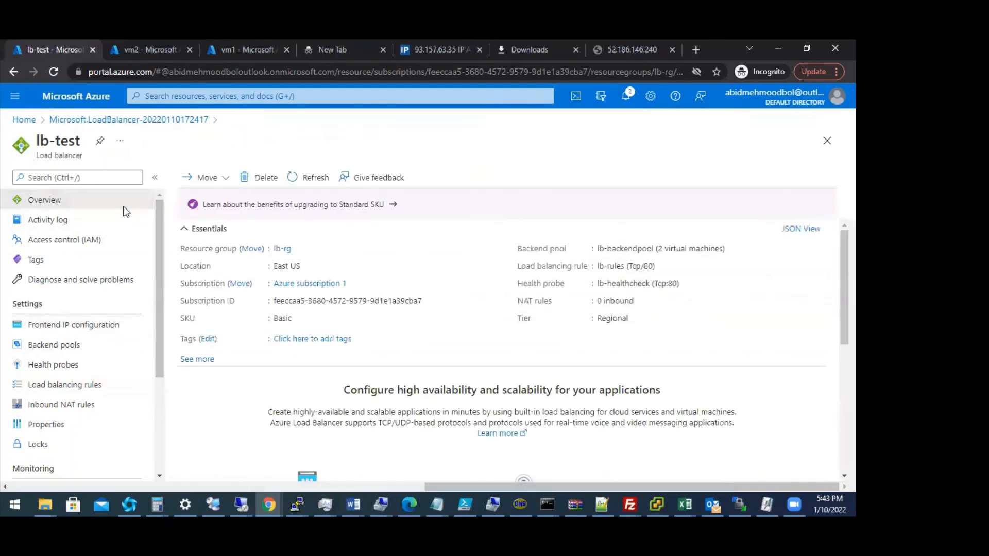
{"action": "left_click", "coordinate": [204, 360]}
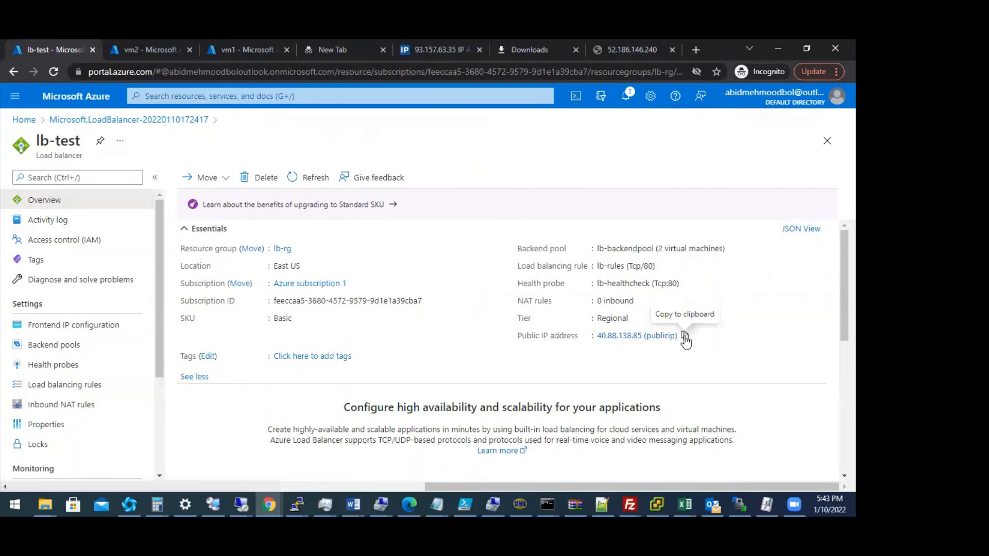
{"action": "left_click", "coordinate": [685, 338]}
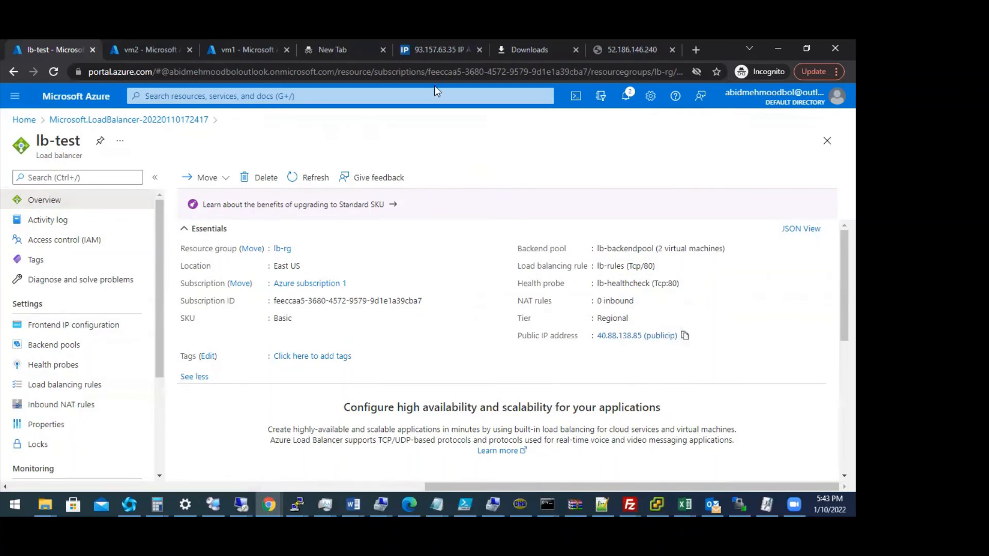
Load the load balancer page at 40.88.138.85 in place of the 52.186.146.240 page, removing the pasted "(publicip)" suffix from the address.
{"action": "left_click", "coordinate": [518, 54]}
{"action": "left_click", "coordinate": [620, 54]}
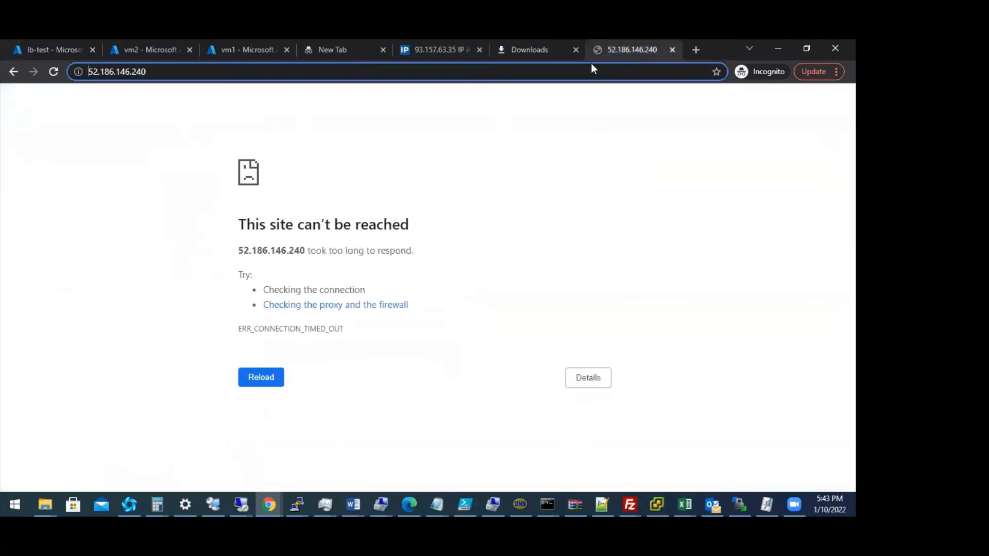
{"action": "left_click", "coordinate": [211, 71]}
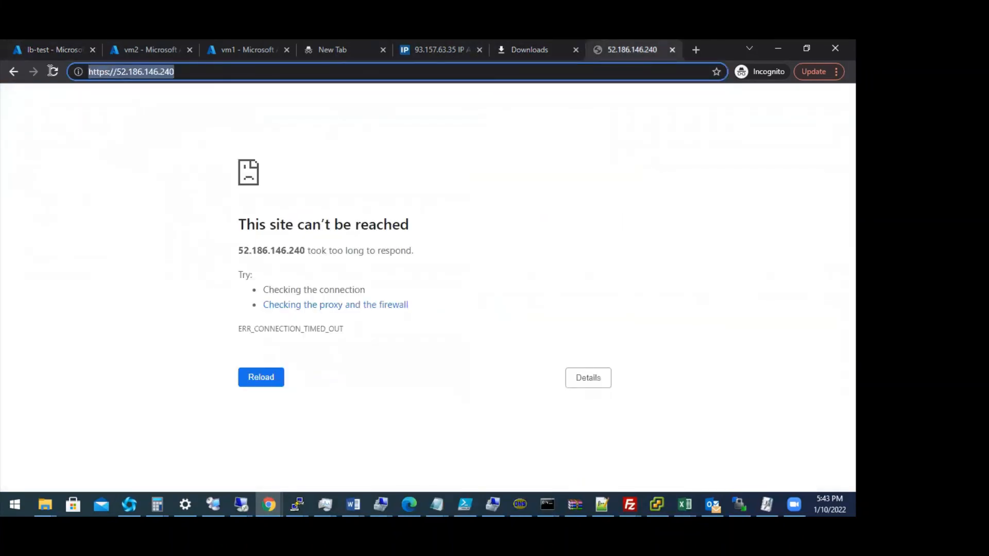
{"action": "key", "text": "ctrl+v"}
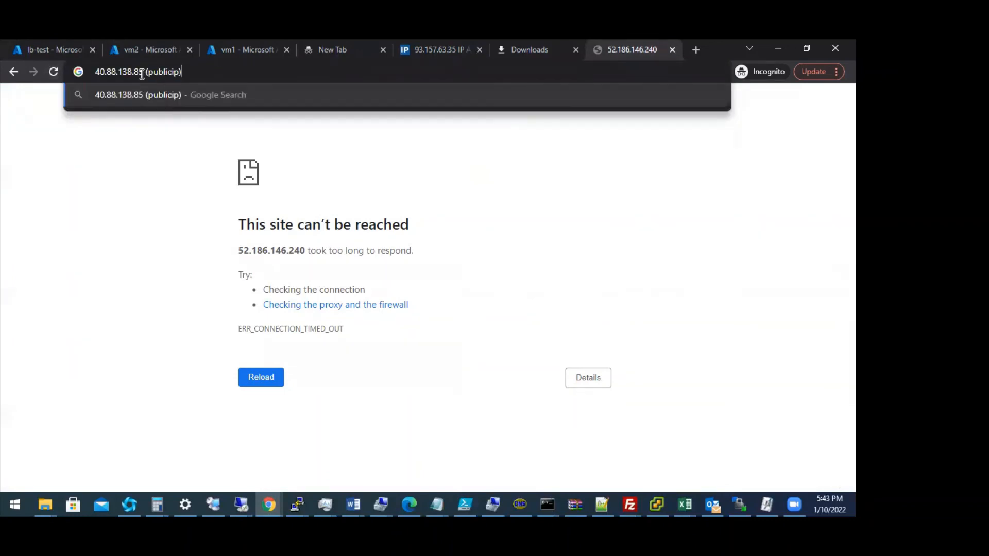
{"action": "left_click_drag", "start_coordinate": [144, 72], "coordinate": [209, 72]}
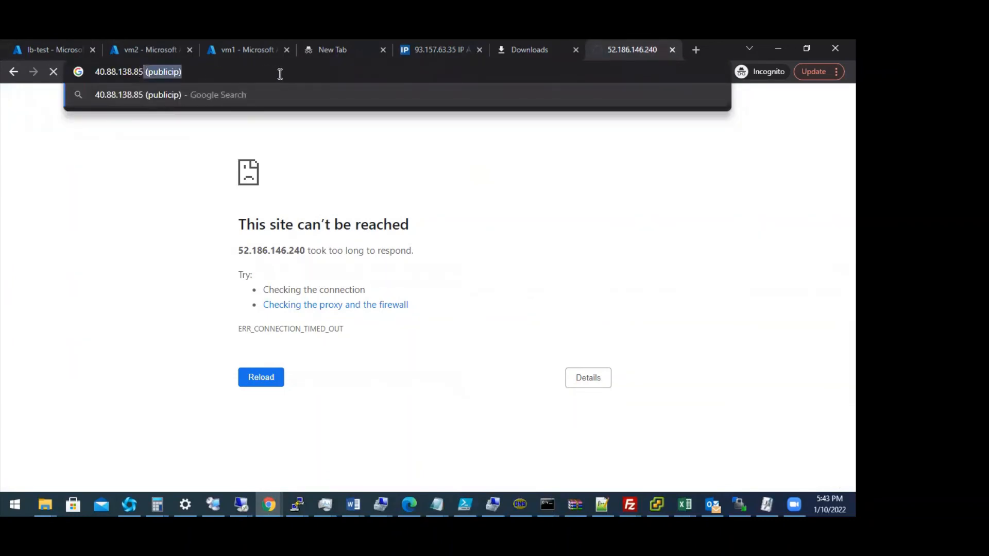
{"action": "key", "text": "BackSpace"}
{"action": "key", "text": "Return"}
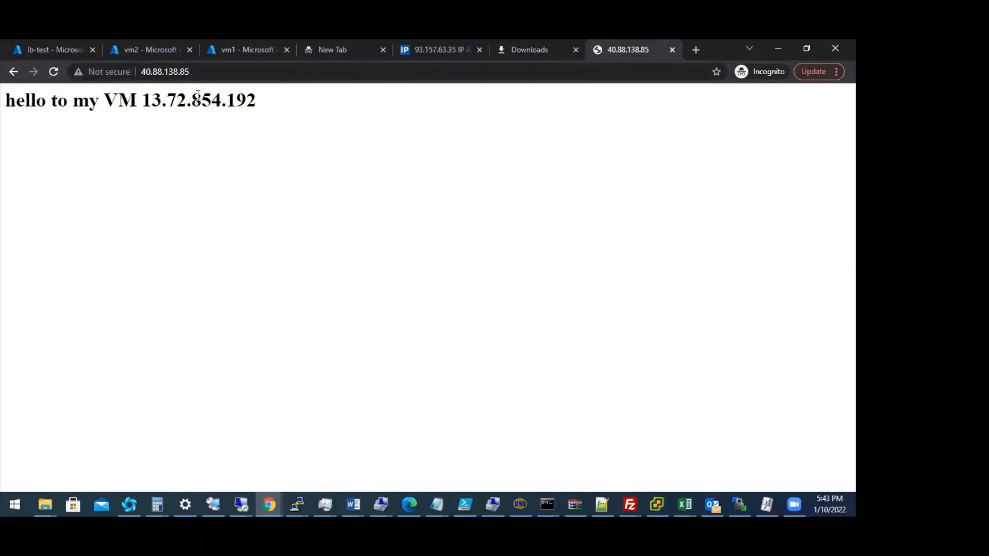
Reload the 40.88.138.85 page repeatedly to check which virtual machine answers each request.
{"action": "left_click", "coordinate": [201, 72]}
{"action": "key", "text": "Return"}
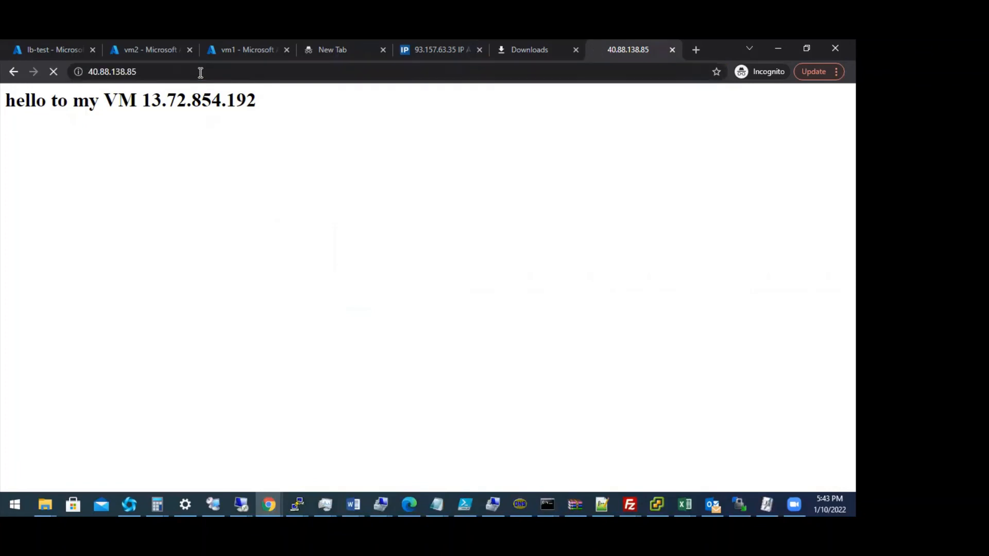
{"action": "left_click", "coordinate": [201, 72]}
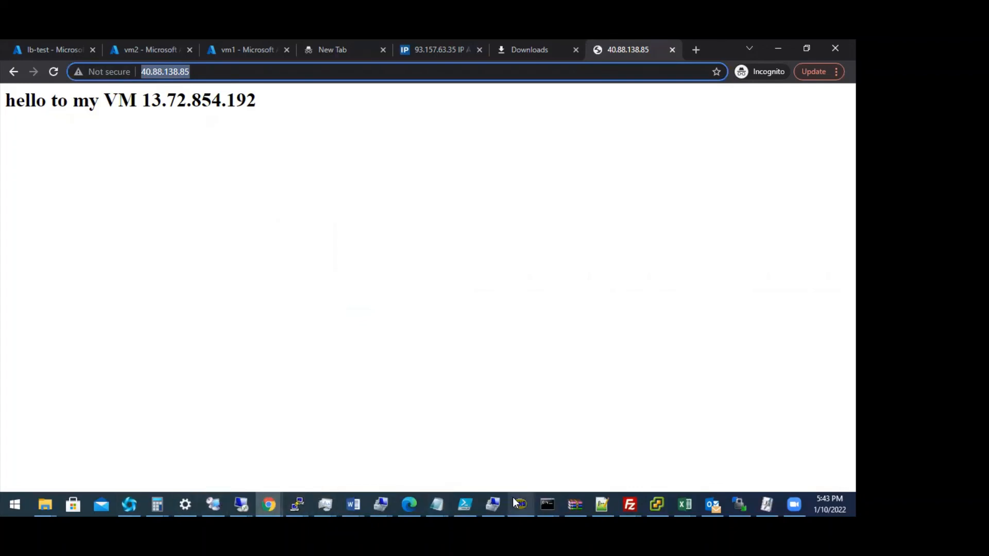
{"action": "key", "text": "Return"}
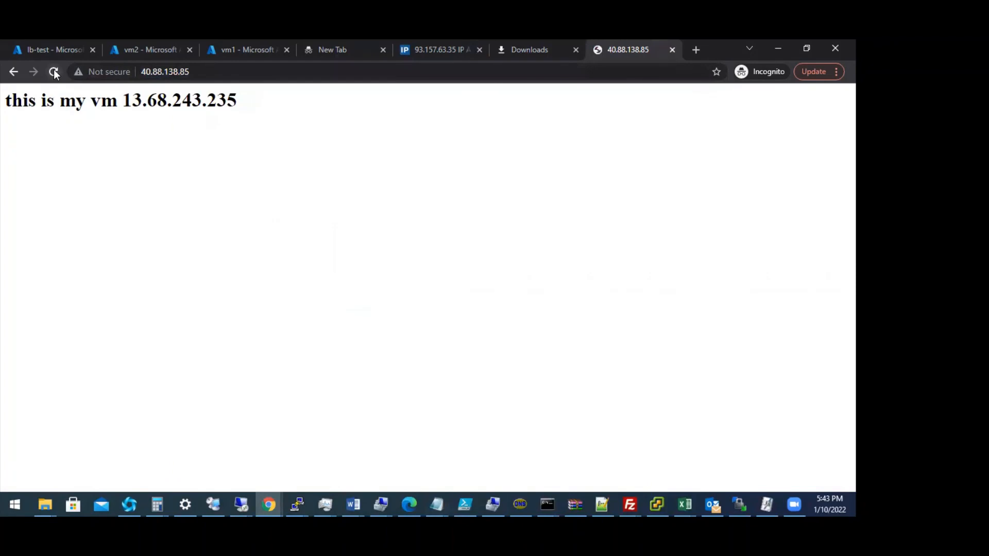
Reload the 40.88.138.85 page once more and compare the answering machine with the lb-test and vm2 portal pages.
{"action": "left_click", "coordinate": [54, 71]}
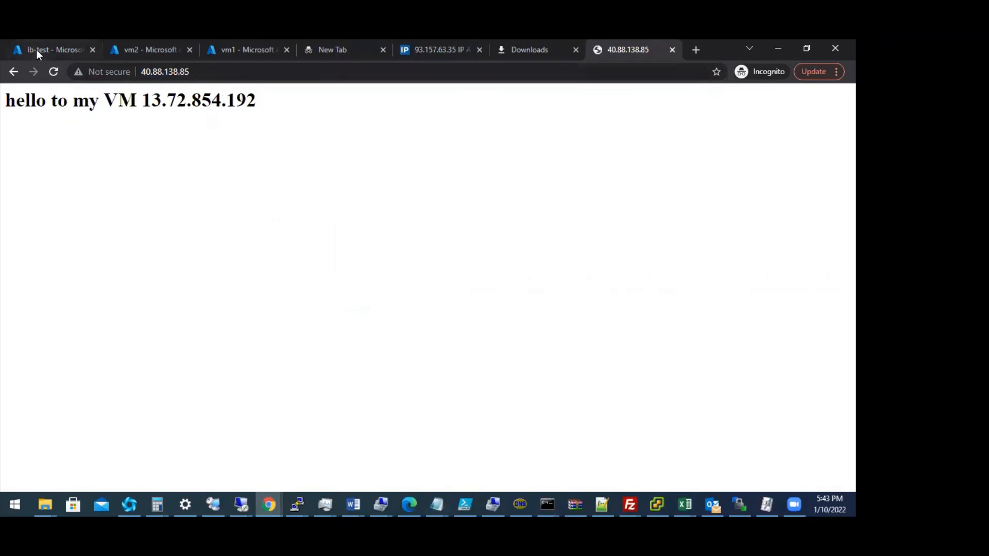
{"action": "left_click", "coordinate": [36, 49]}
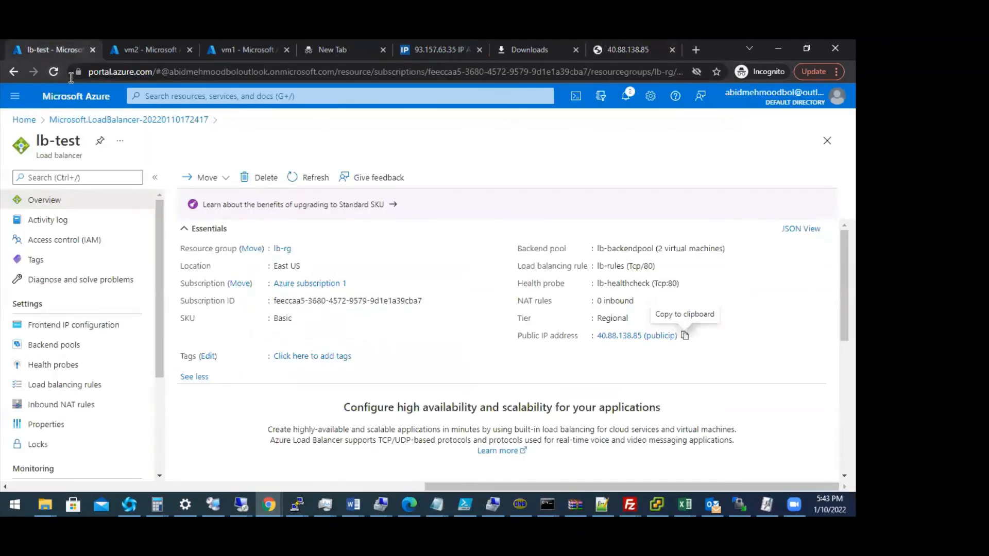
{"action": "left_click", "coordinate": [154, 49]}
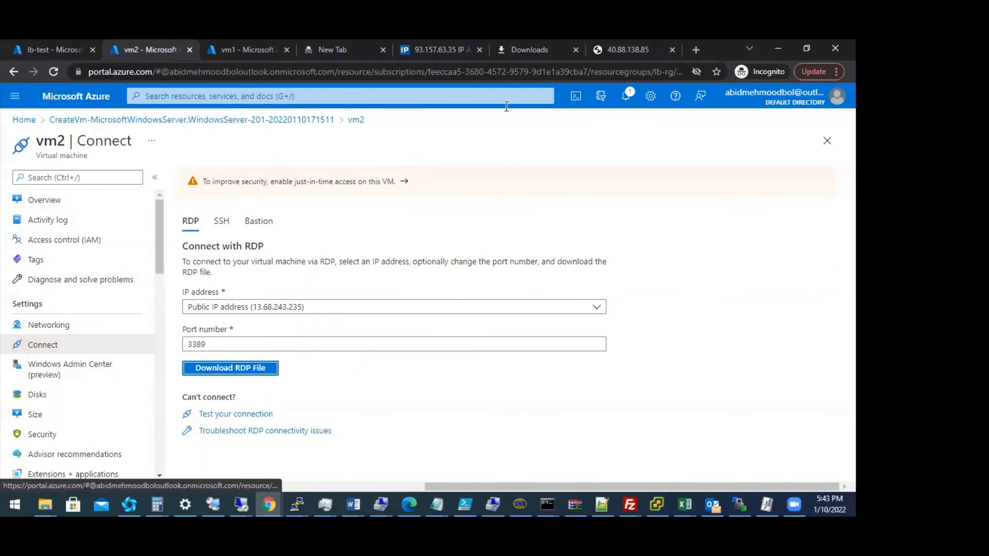
{"action": "left_click", "coordinate": [654, 53]}
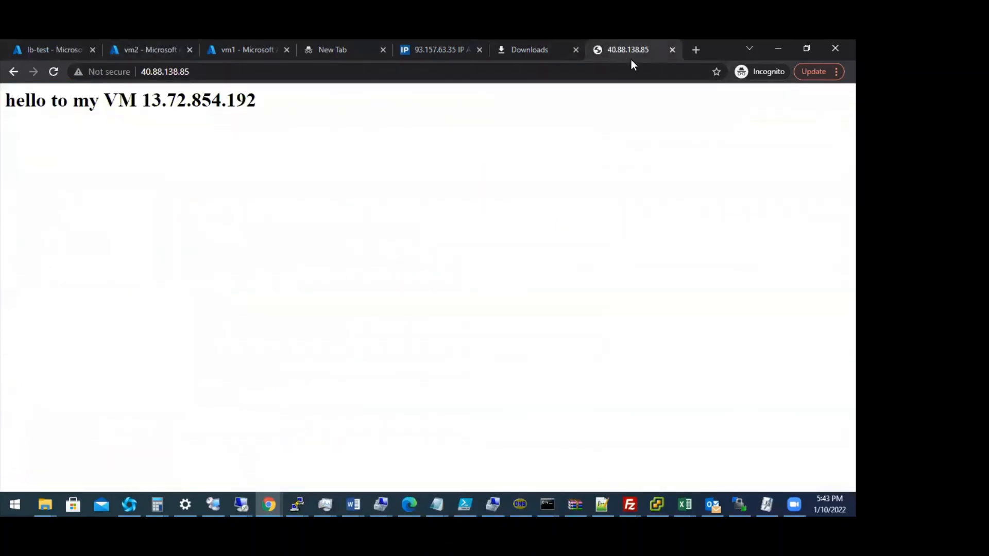
{"action": "left_click", "coordinate": [214, 72]}
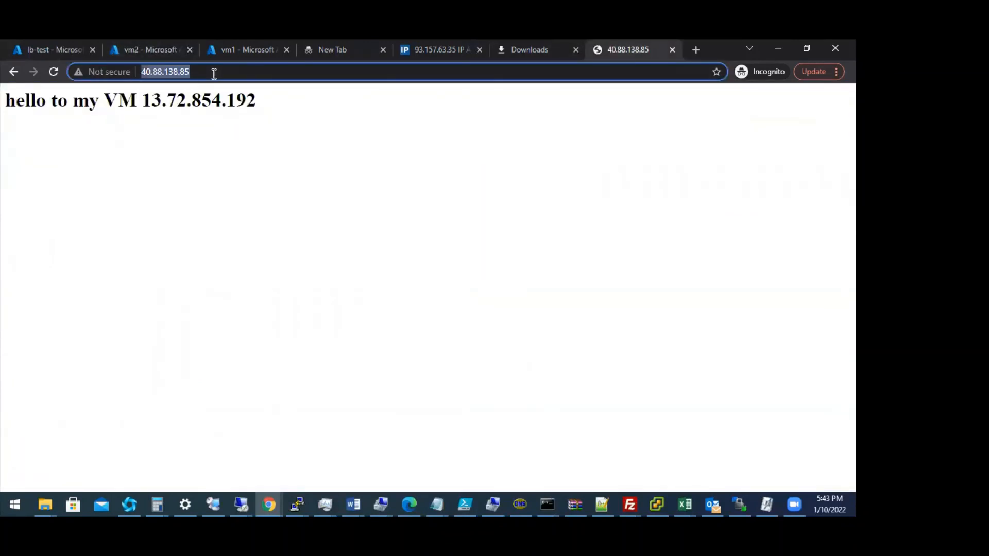
{"action": "key", "text": "Home"}
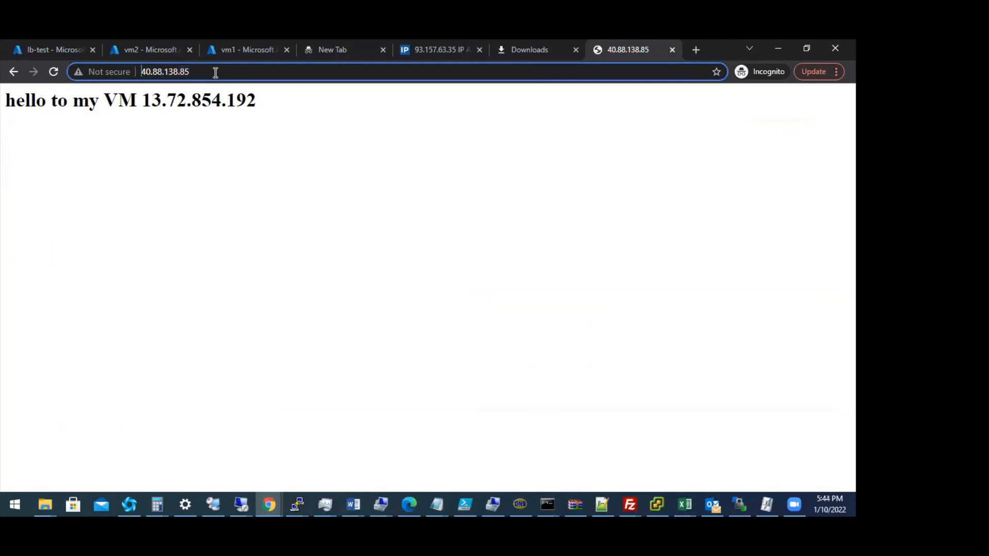
{"action": "type", "text": "htt"}
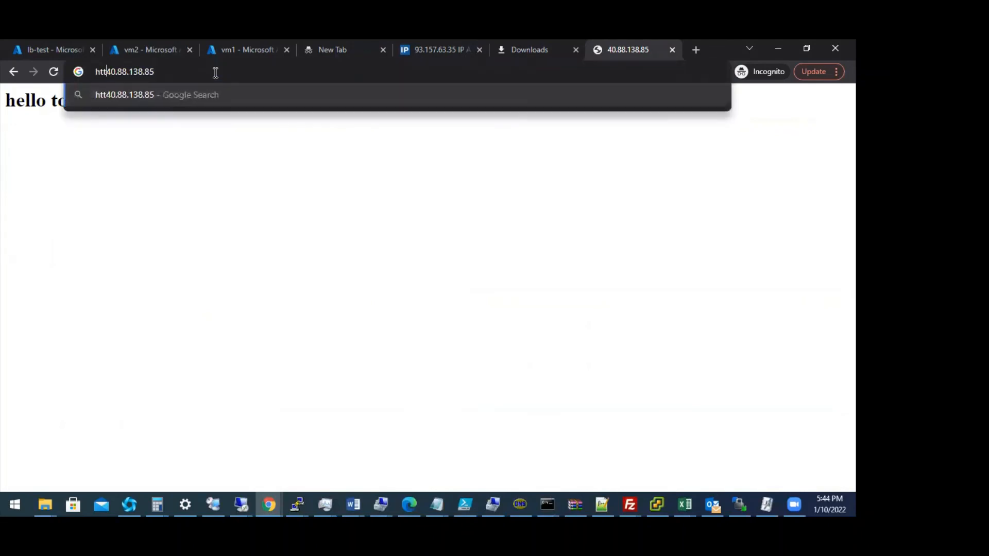
{"action": "type", "text": "ps://"}
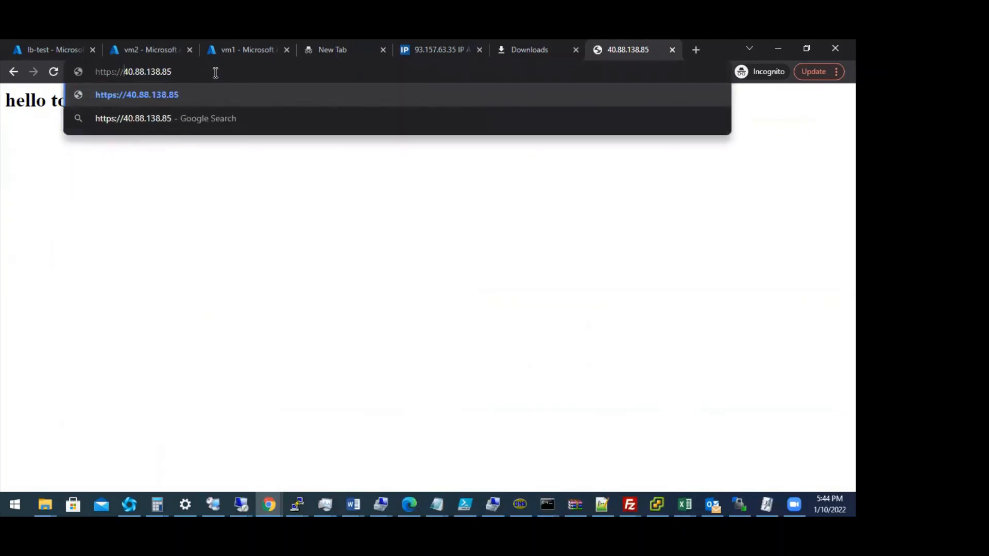
{"action": "key", "text": "Return"}
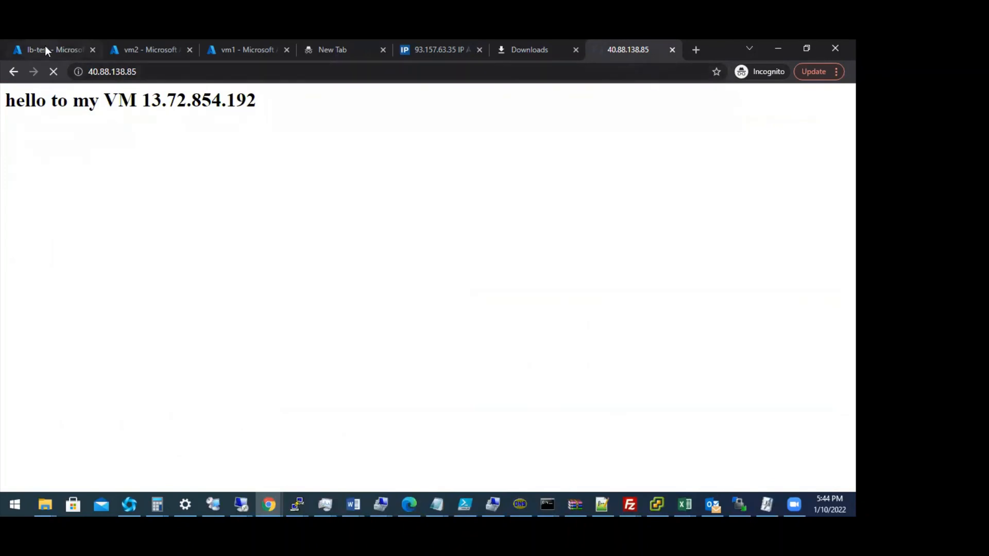
{"action": "left_click", "coordinate": [157, 71]}
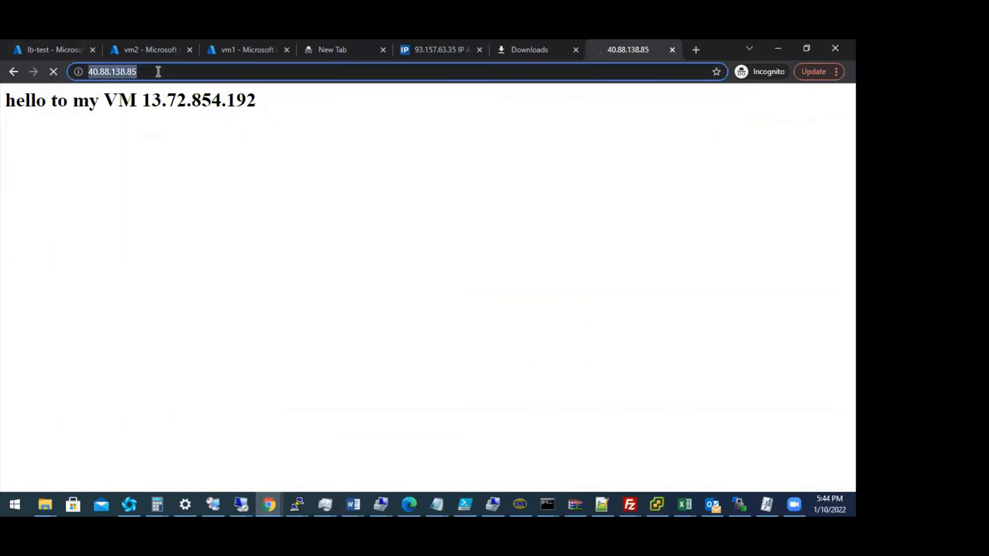
{"action": "left_click", "coordinate": [158, 72]}
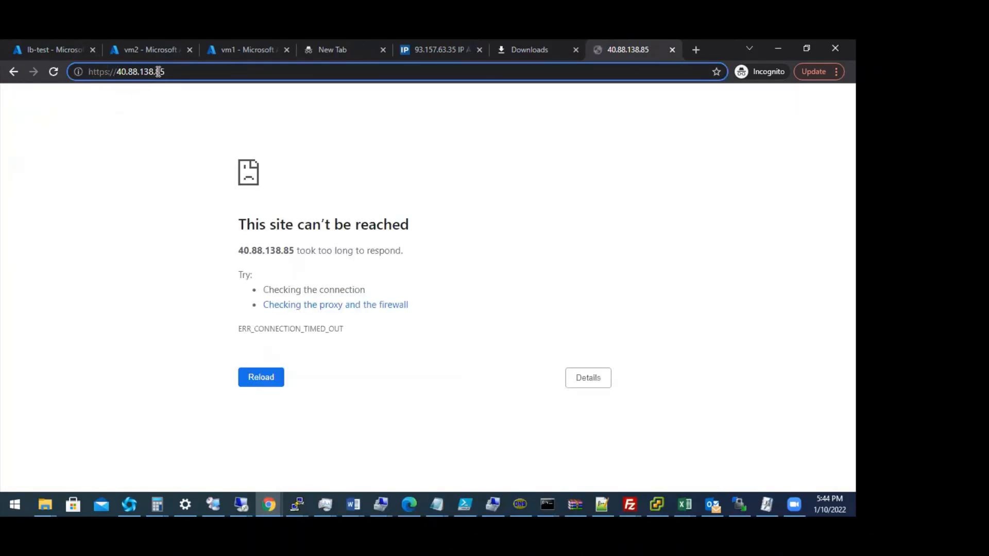
{"action": "key", "text": "Return"}
{"action": "key", "text": "BackSpace"}
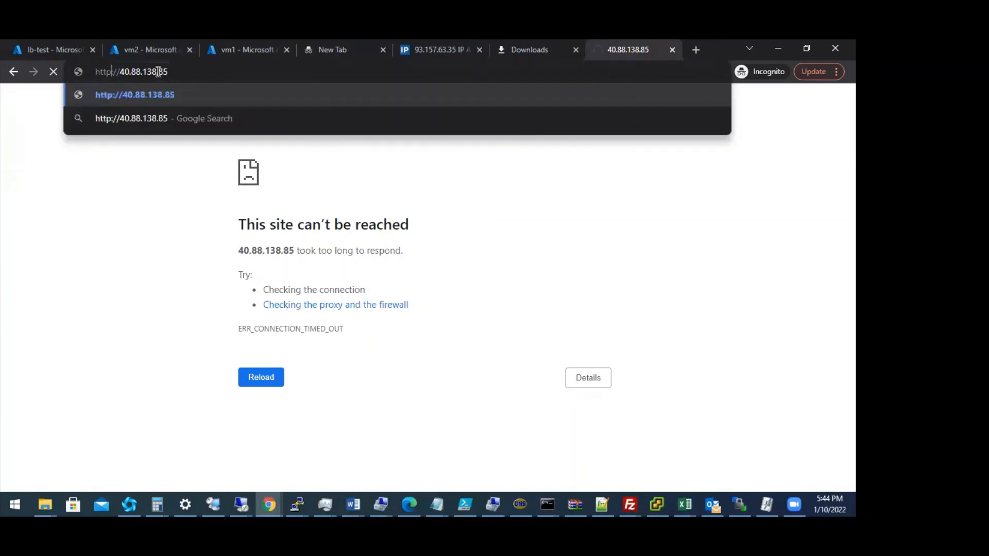
{"action": "key", "text": "Return"}
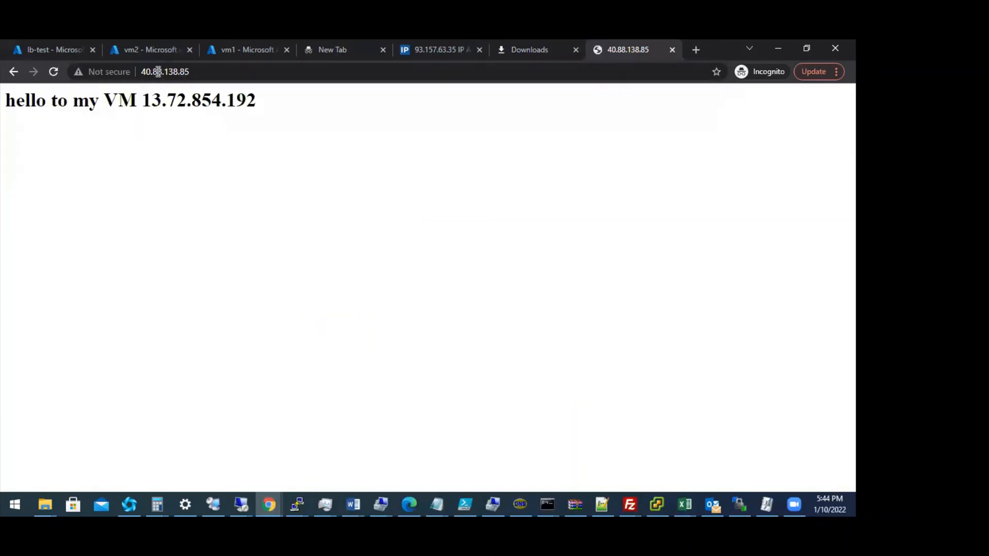
Return to lb-test in the Azure portal and open its load balancing rules.
{"action": "left_click", "coordinate": [53, 45]}
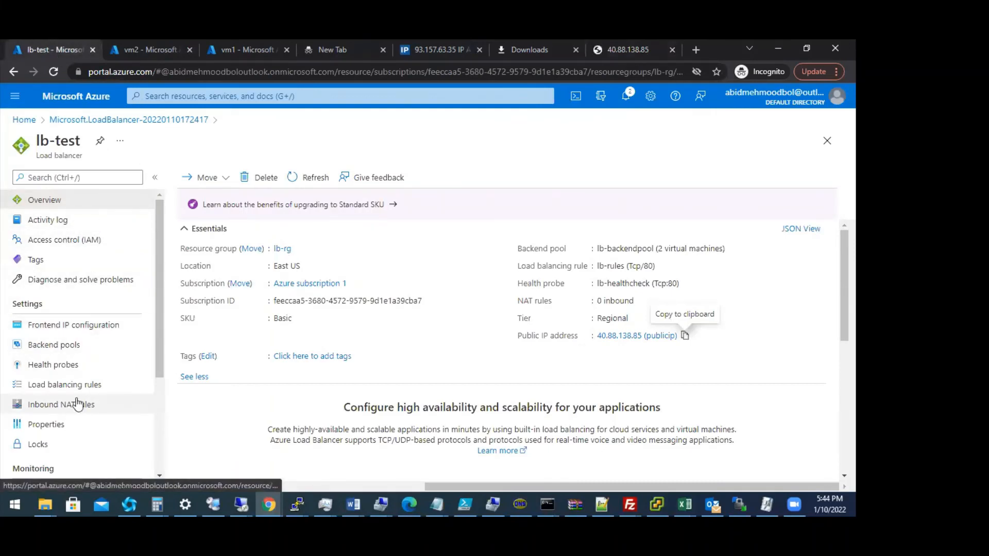
{"action": "left_click", "coordinate": [68, 387]}
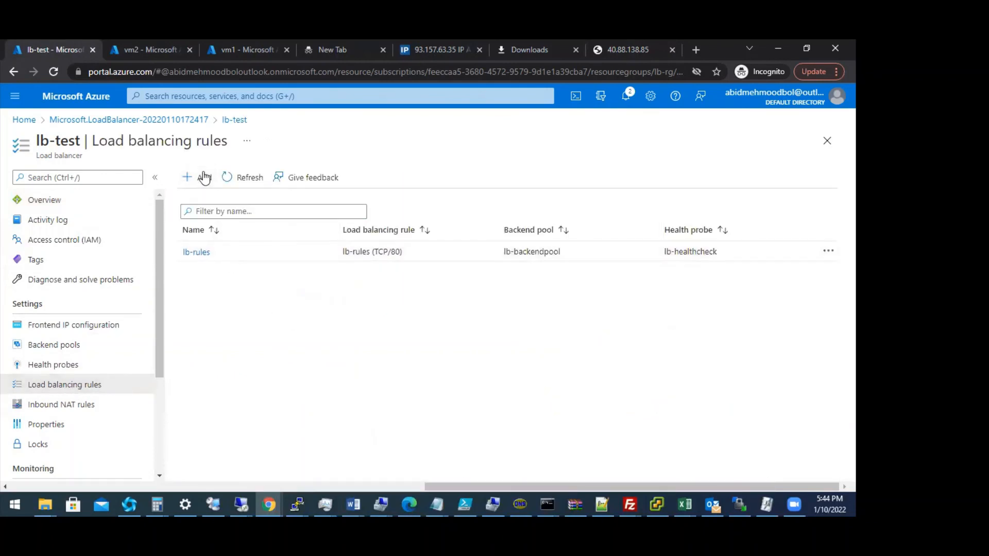
{"action": "left_click", "coordinate": [200, 177]}
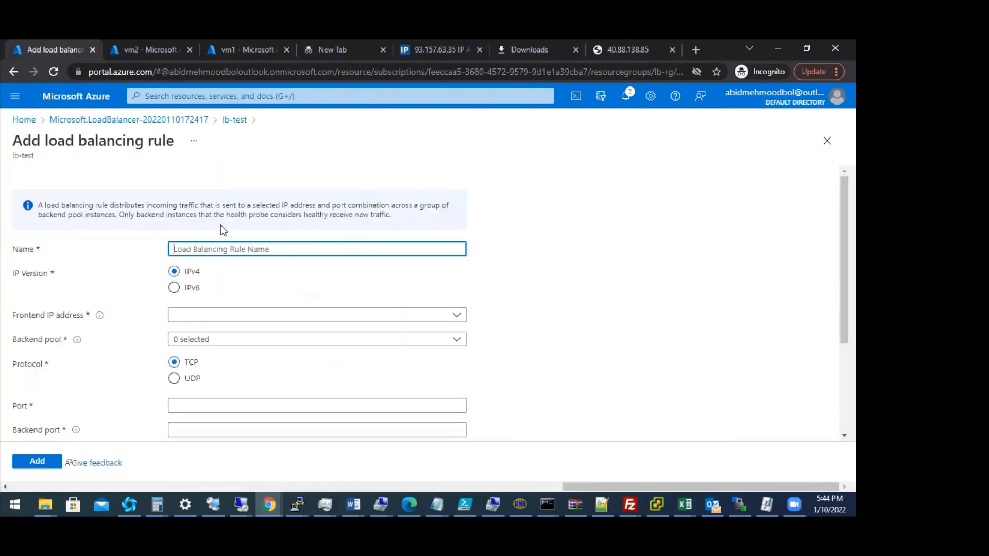
{"action": "scroll", "coordinate": [419, 356], "scroll_direction": "down", "scroll_amount": 2}
{"action": "scroll", "coordinate": [419, 355], "scroll_direction": "down", "scroll_amount": 1}
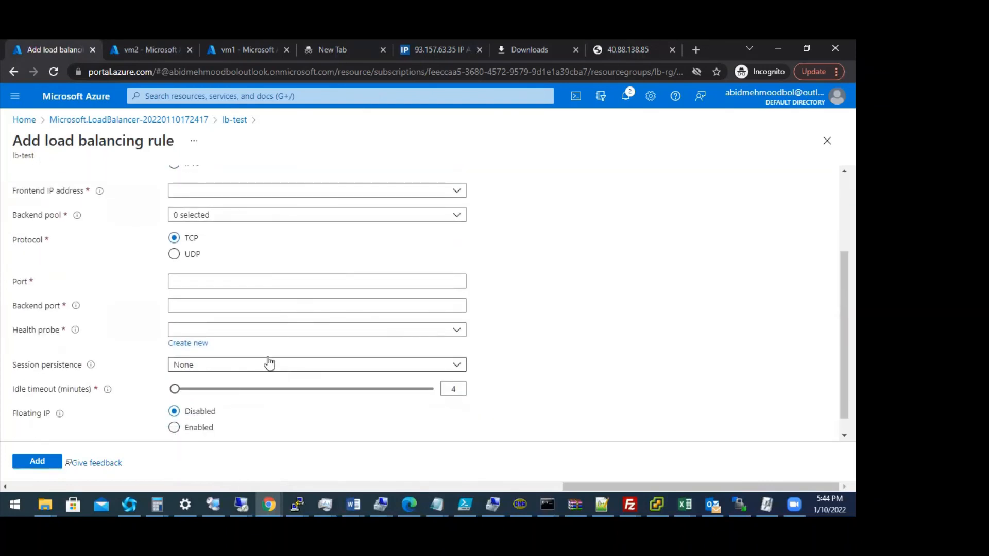
{"action": "scroll", "coordinate": [285, 222], "scroll_direction": "up", "scroll_amount": 3}
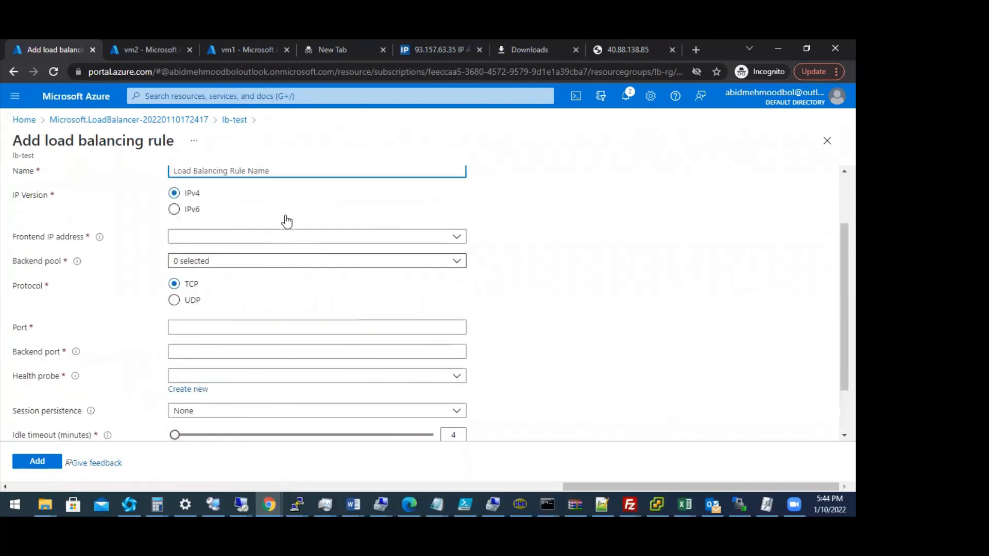
{"action": "left_click", "coordinate": [457, 339]}
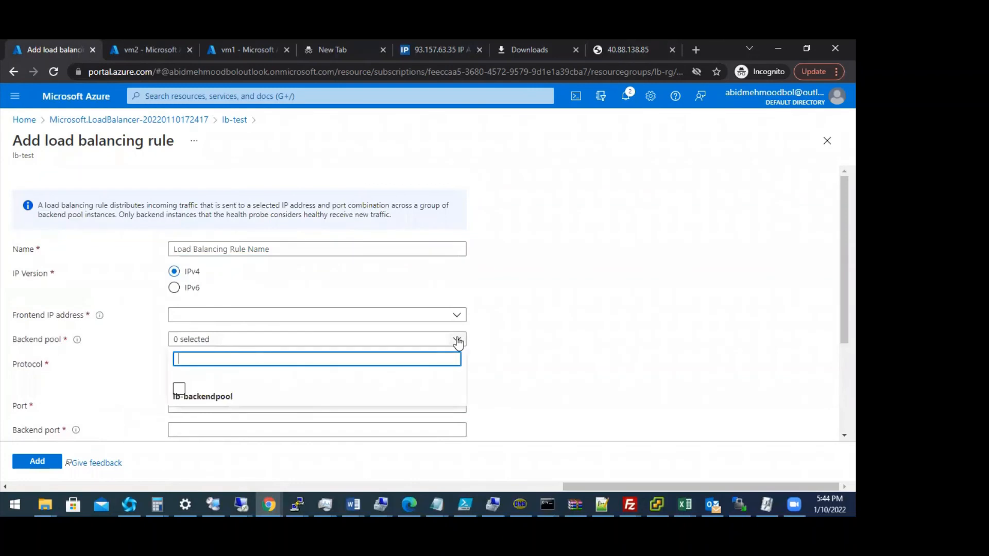
{"action": "left_click", "coordinate": [457, 341]}
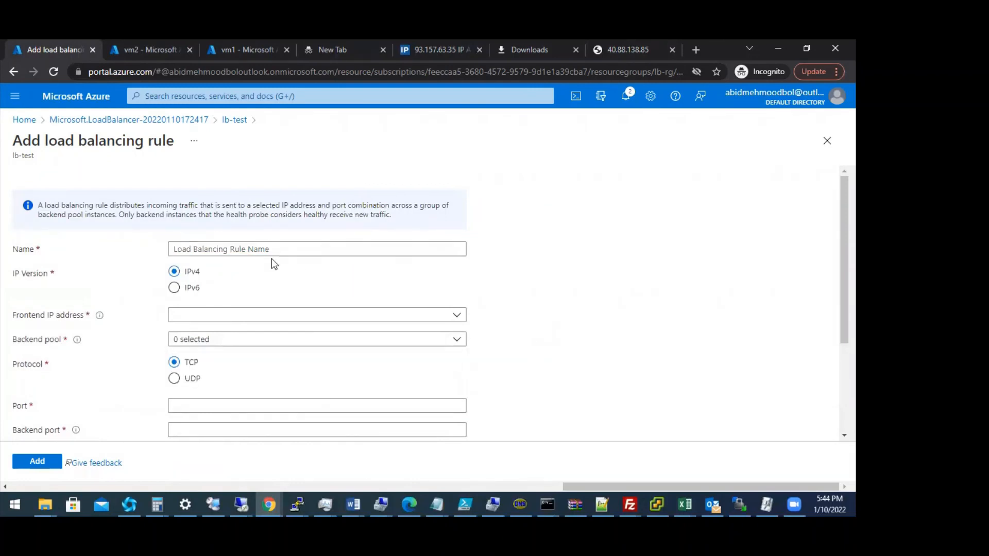
{"action": "left_click", "coordinate": [235, 120]}
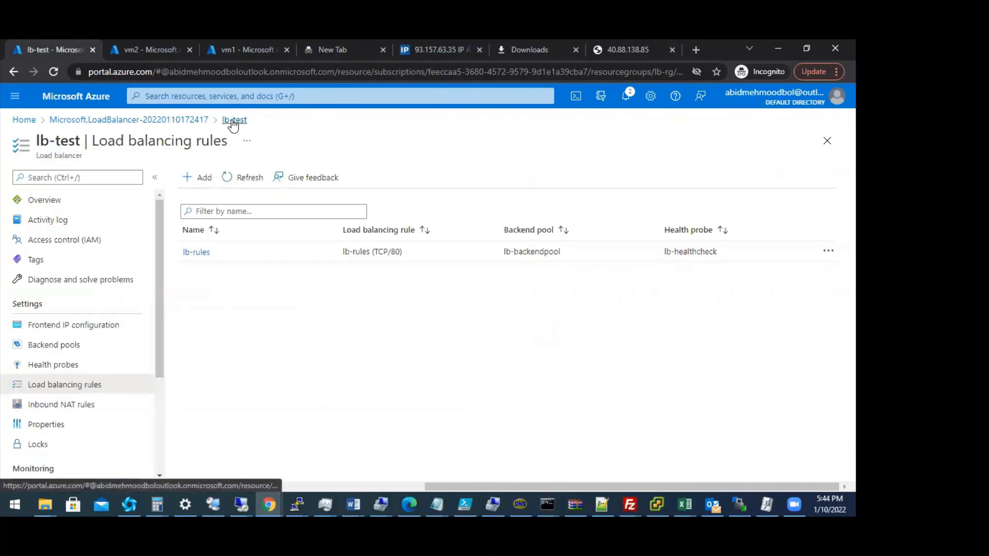
Open the existing lb-rules rule and review its frontend, backend pool, ports, health probe and session settings.
{"action": "left_click", "coordinate": [200, 252]}
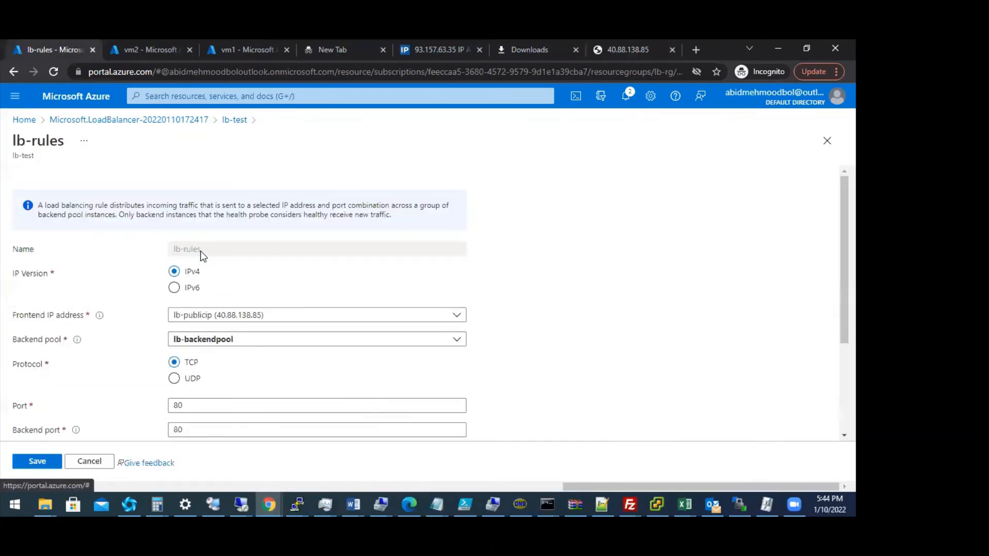
{"action": "scroll", "coordinate": [253, 269], "scroll_direction": "down", "scroll_amount": 1}
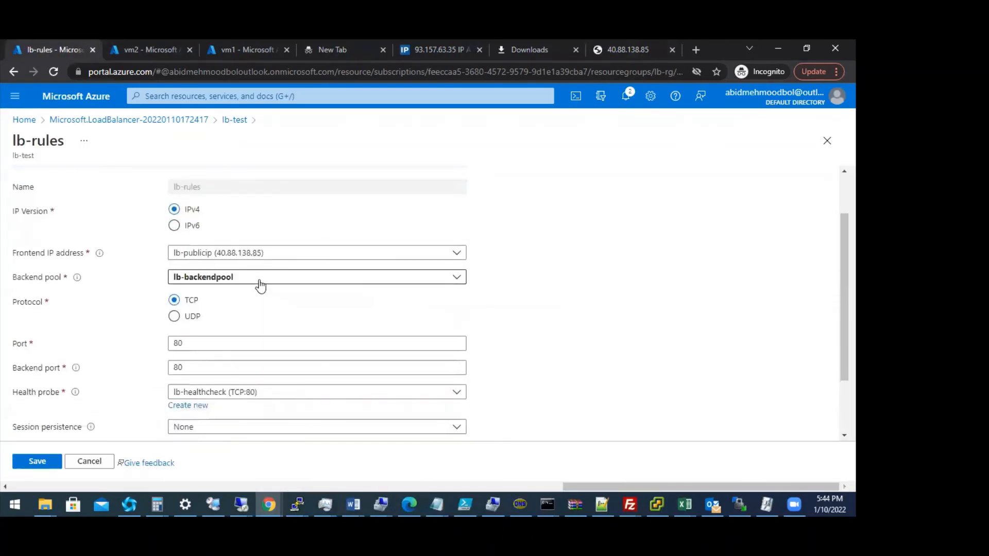
{"action": "scroll", "coordinate": [264, 299], "scroll_direction": "down", "scroll_amount": 1}
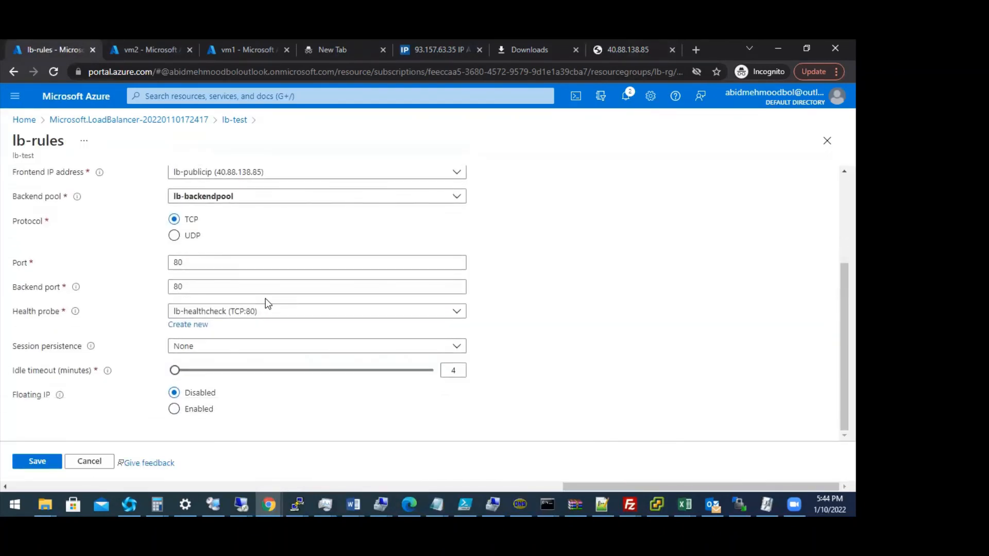
{"action": "scroll", "coordinate": [230, 275], "scroll_direction": "up", "scroll_amount": 2}
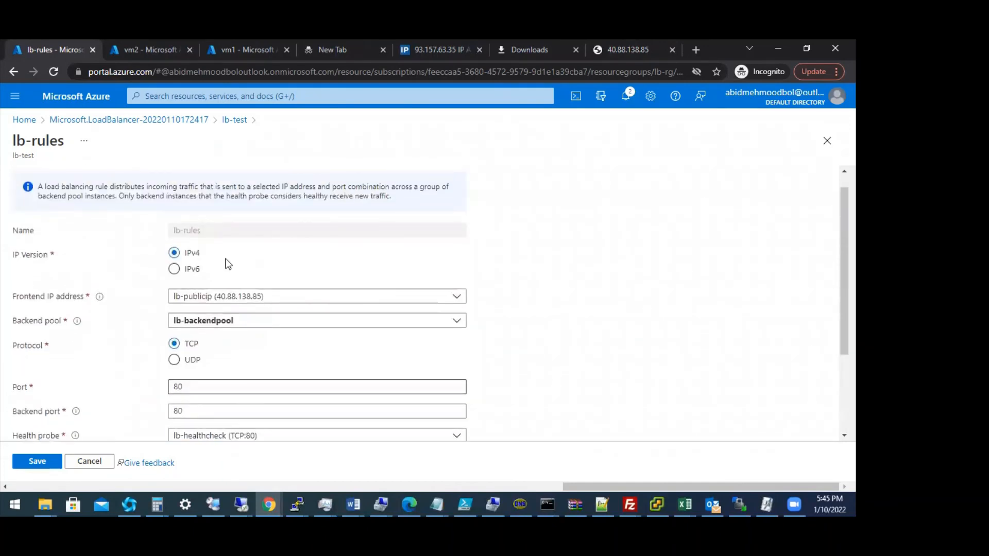
{"action": "scroll", "coordinate": [230, 285], "scroll_direction": "down", "scroll_amount": 2}
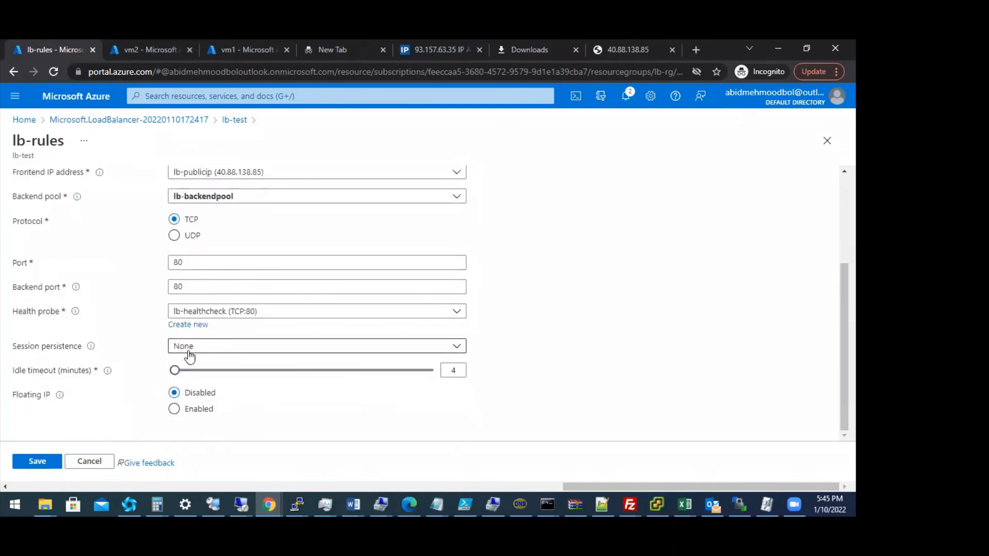
Start a new health probe from the rule with protocol HTTP and port 443, and try to confirm it without a name.
{"action": "left_click", "coordinate": [189, 325]}
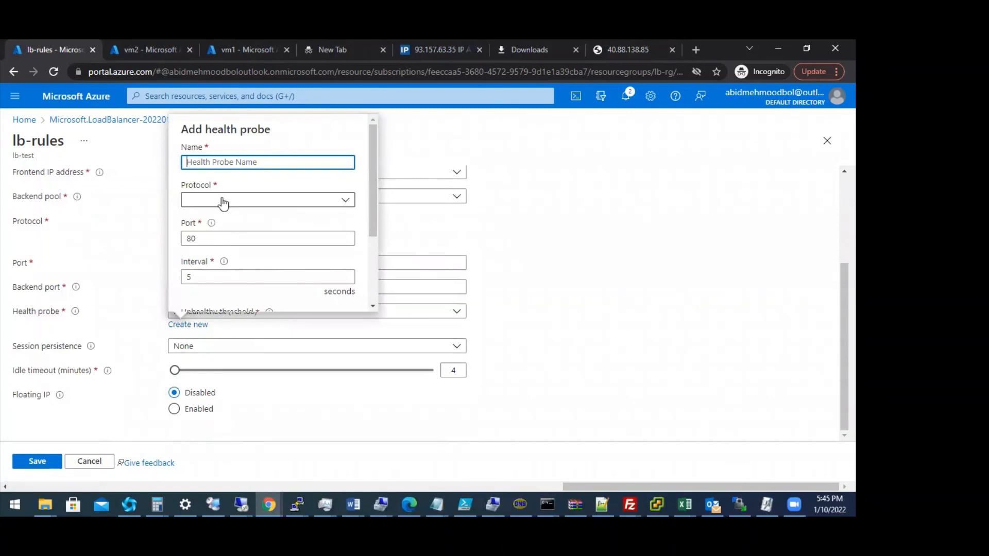
{"action": "scroll", "coordinate": [369, 208], "scroll_direction": "down", "scroll_amount": 1}
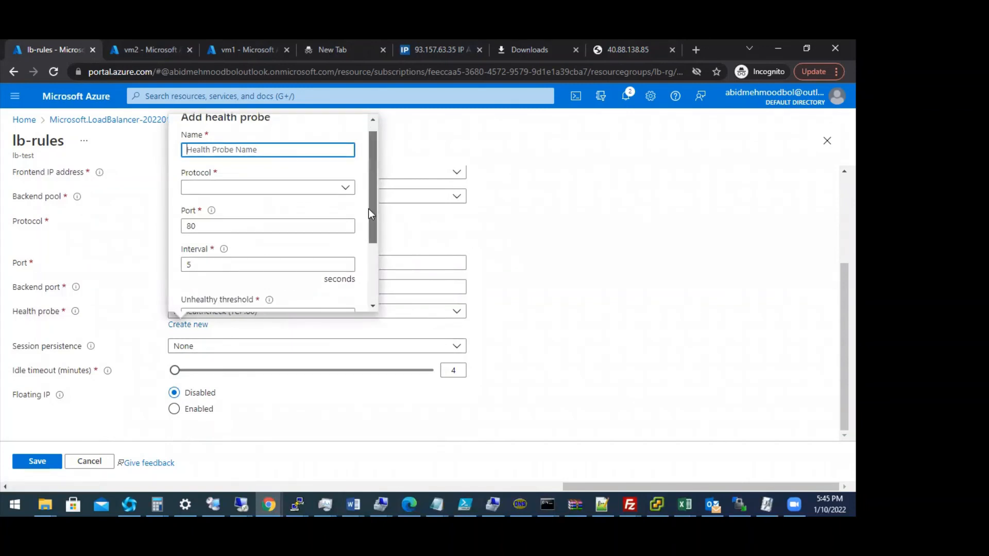
{"action": "scroll", "coordinate": [369, 208], "scroll_direction": "down", "scroll_amount": 1}
{"action": "left_click", "coordinate": [345, 170]}
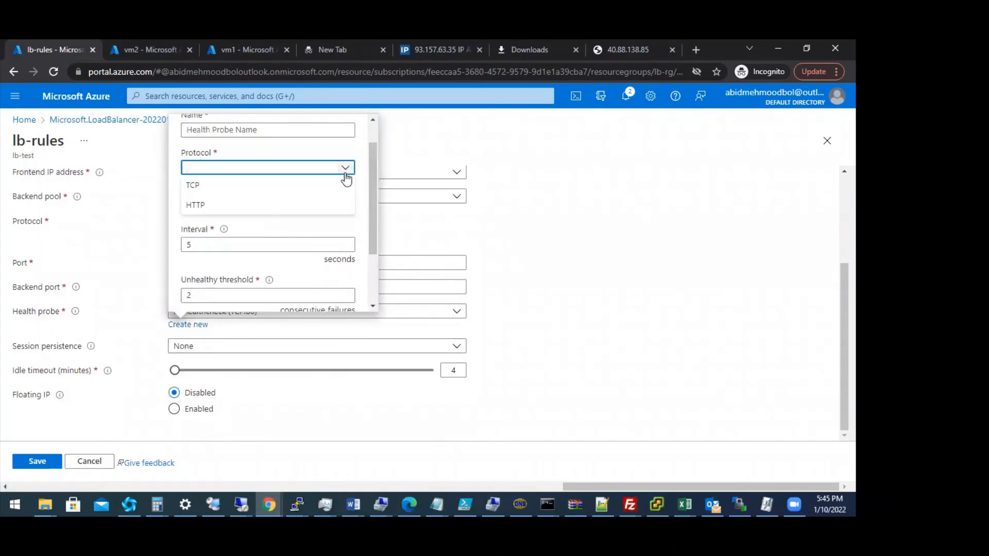
{"action": "left_click", "coordinate": [214, 203]}
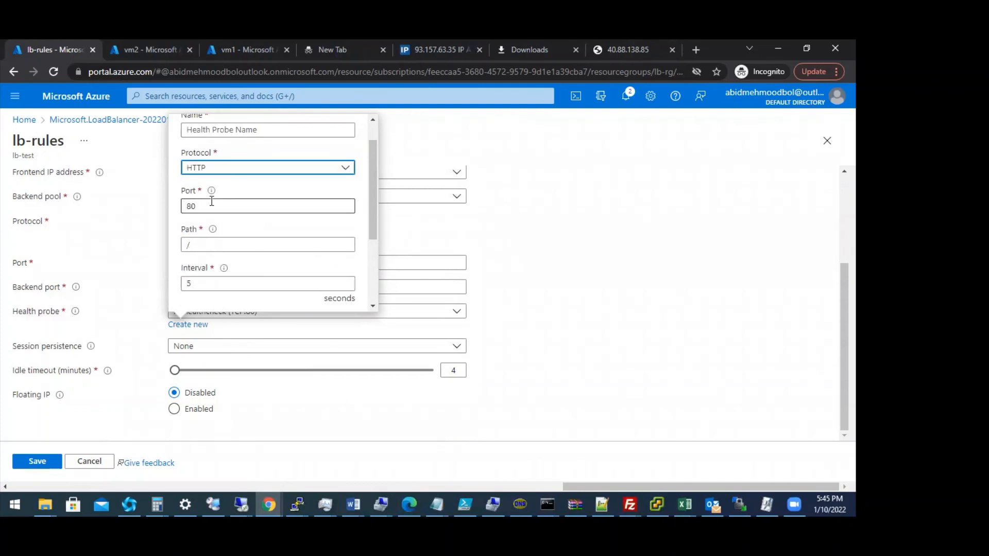
{"action": "left_click", "coordinate": [222, 202]}
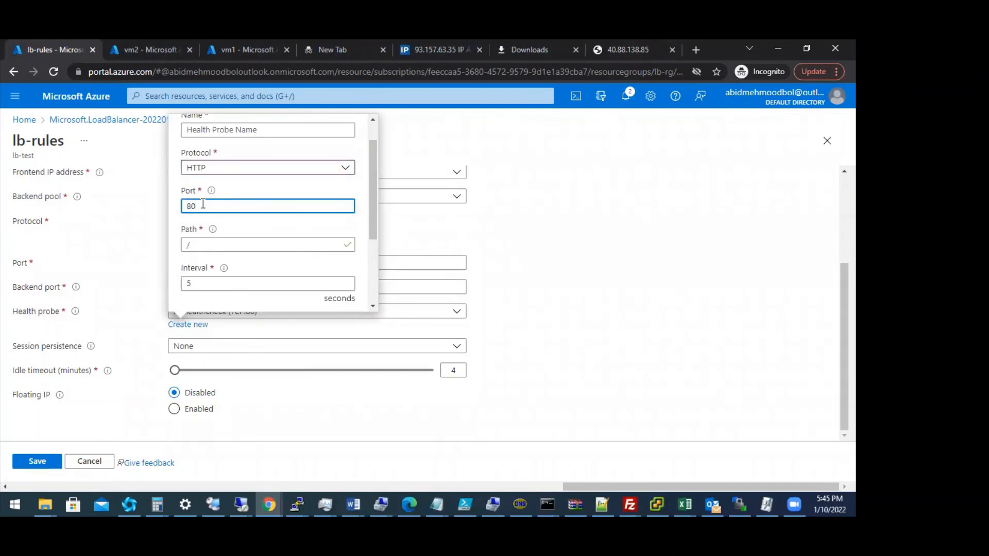
{"action": "left_click_drag", "start_coordinate": [229, 203], "coordinate": [153, 210]}
{"action": "type", "text": "443"}
{"action": "left_click_drag", "start_coordinate": [367, 207], "coordinate": [357, 290]}
{"action": "left_click", "coordinate": [211, 294]}
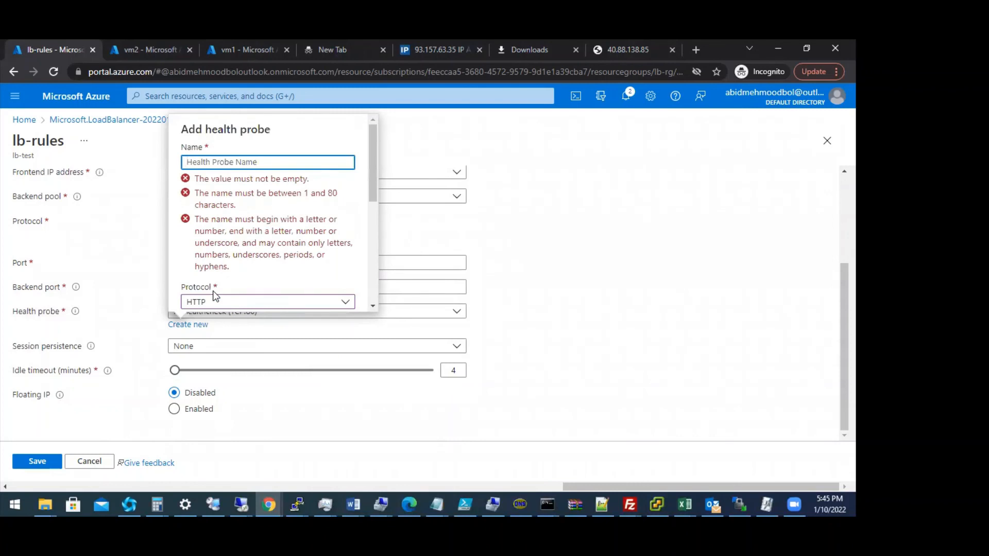
Name the new health probe http-hp and confirm it, but leave the lb-rules rule without saving the change.
{"action": "left_click", "coordinate": [245, 160]}
{"action": "type", "text": "ht"}
{"action": "type", "text": "tph"}
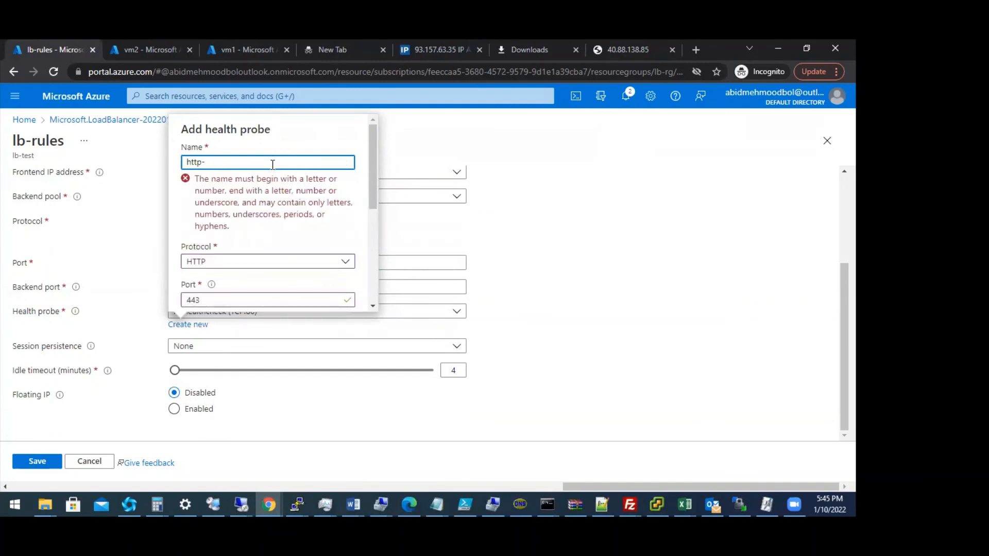
{"action": "type", "text": "hp"}
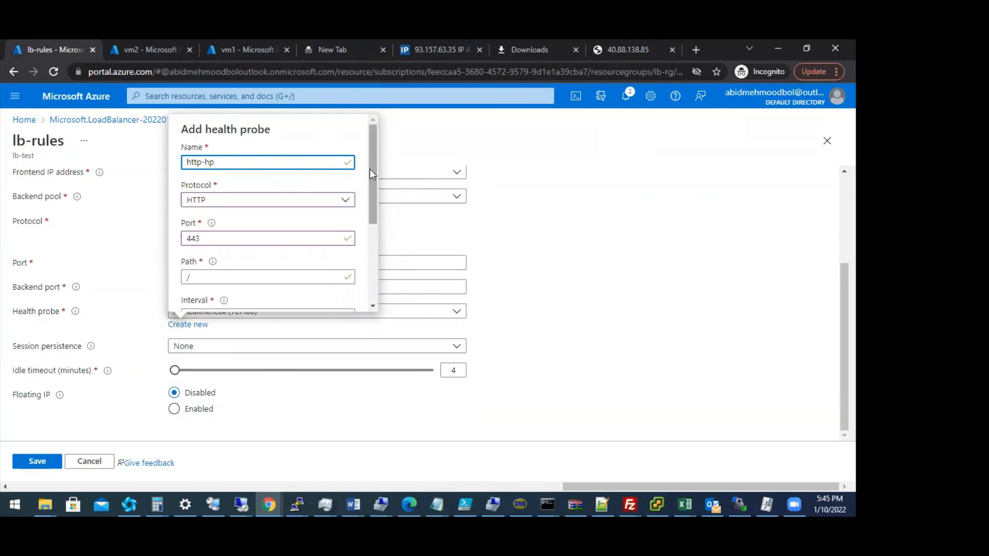
{"action": "left_click_drag", "start_coordinate": [370, 169], "coordinate": [363, 272]}
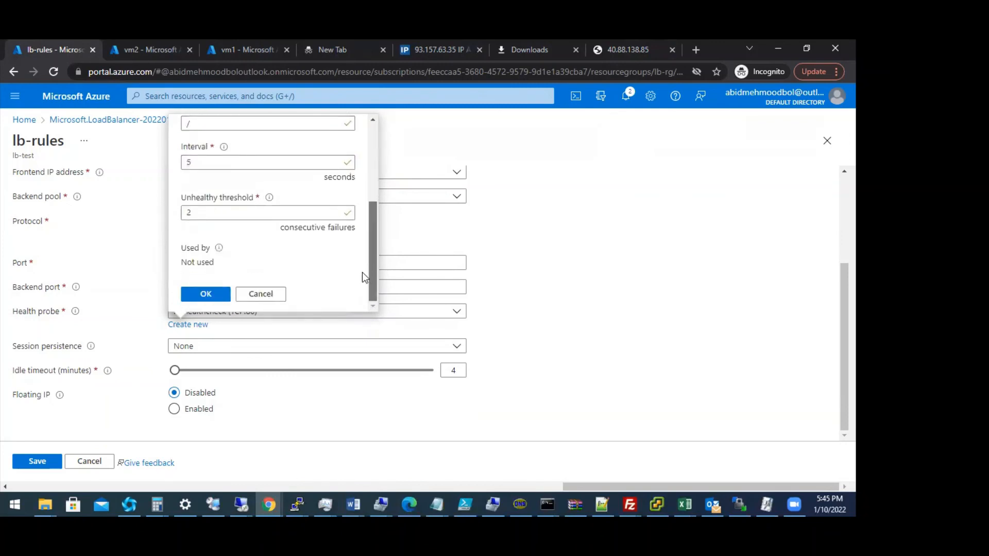
{"action": "left_click", "coordinate": [229, 294]}
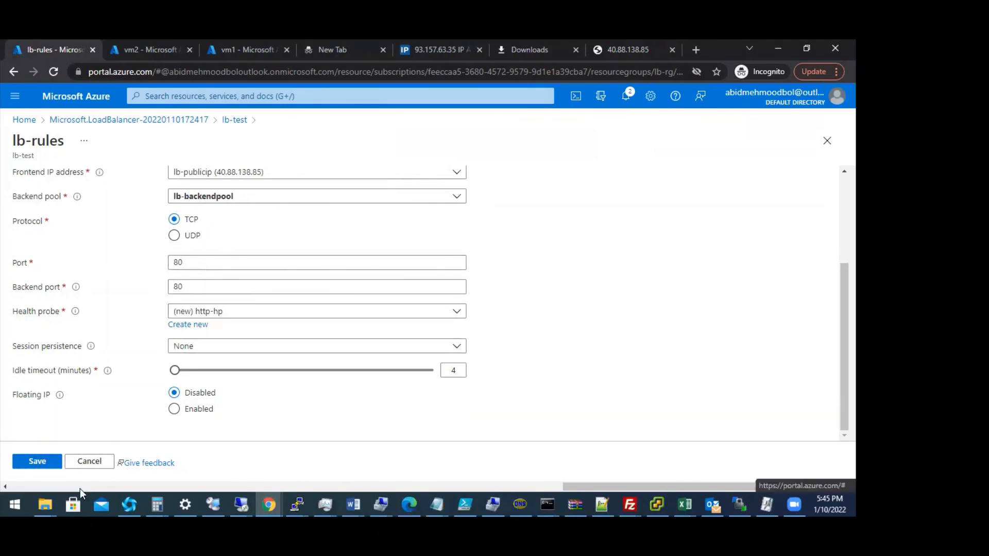
{"action": "scroll", "coordinate": [280, 332], "scroll_direction": "up", "scroll_amount": 3}
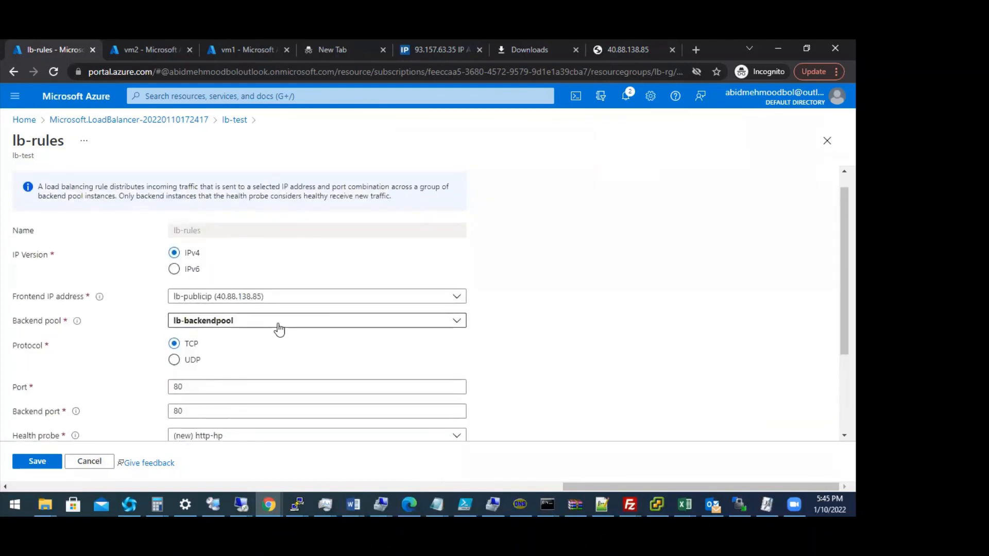
{"action": "left_click", "coordinate": [89, 462]}
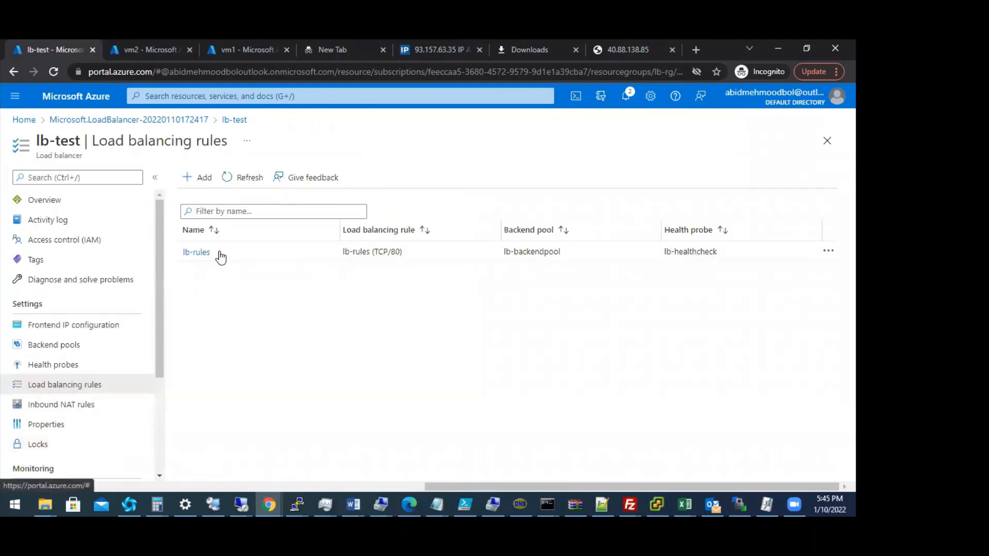
Start a new load balancing rule for lb-test and name it lb-httprule.
{"action": "left_click", "coordinate": [196, 178]}
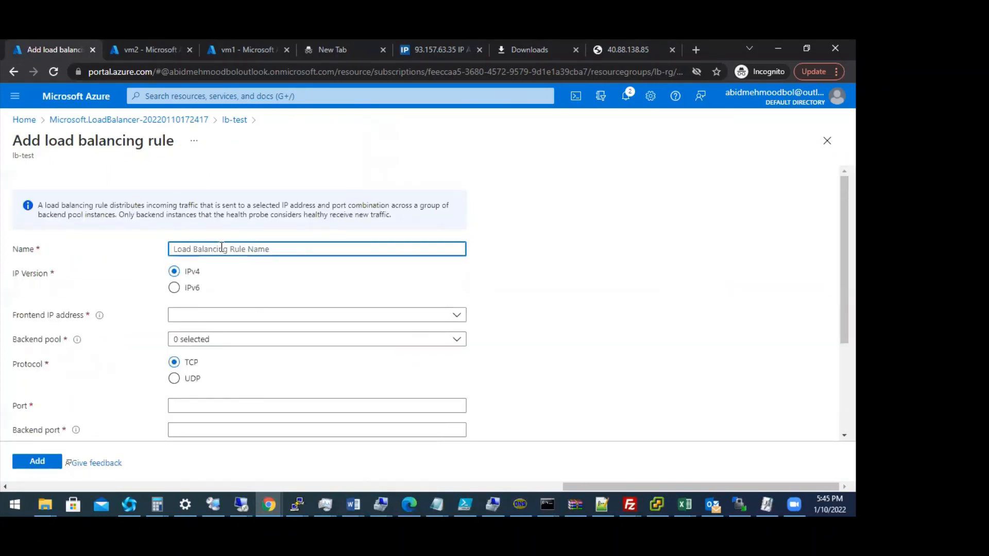
{"action": "type", "text": "lb-http"}
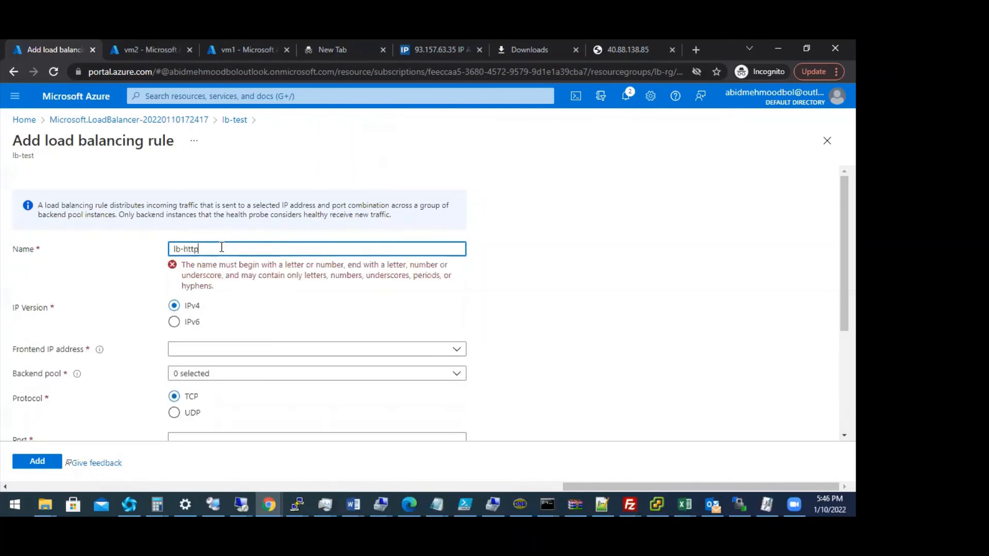
{"action": "type", "text": "rule"}
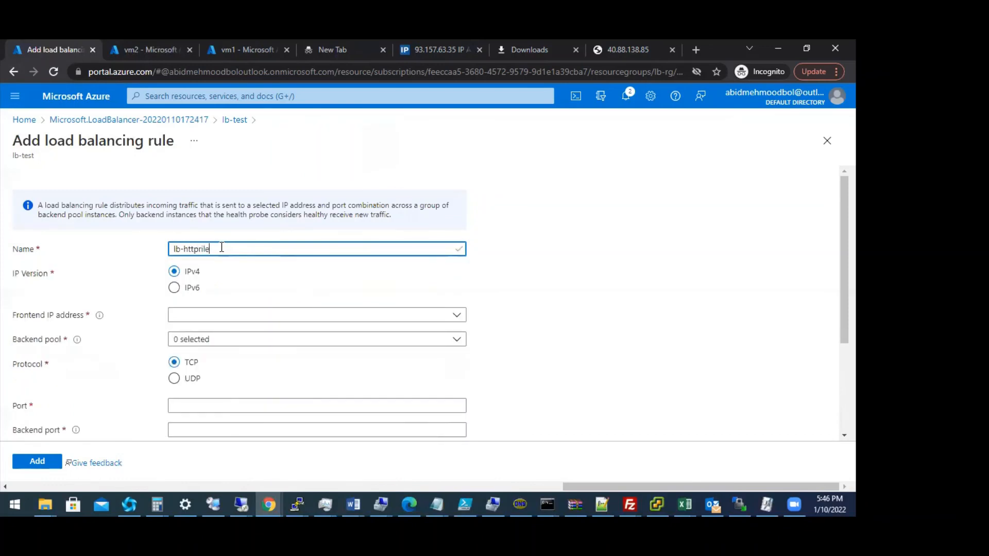
{"action": "key", "text": "BackSpace"}
{"action": "type", "text": "ule"}
Assign the frontend IP address lb-publicip (40.88.138.85) and the backend pool lb-backendpool to the new rule.
{"action": "left_click", "coordinate": [269, 315]}
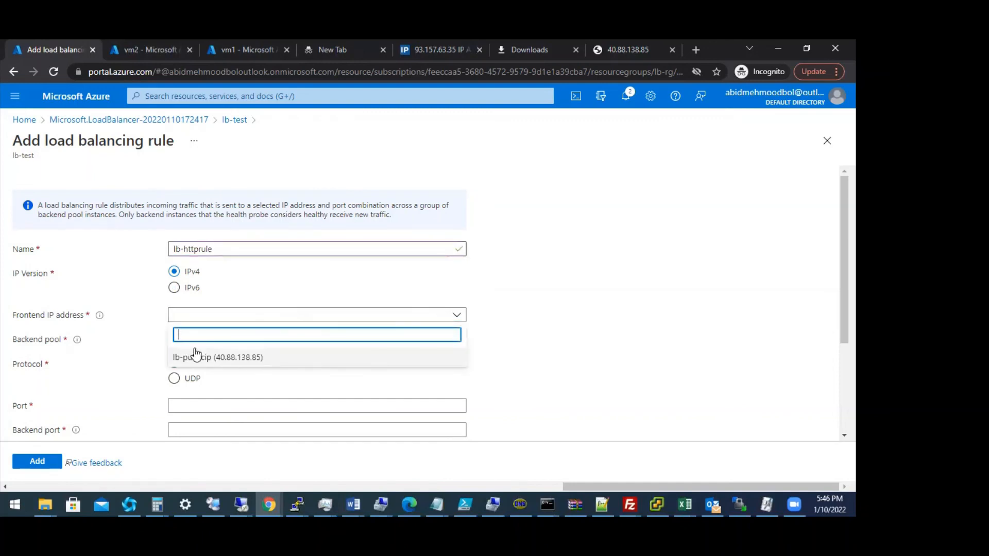
{"action": "left_click", "coordinate": [211, 357]}
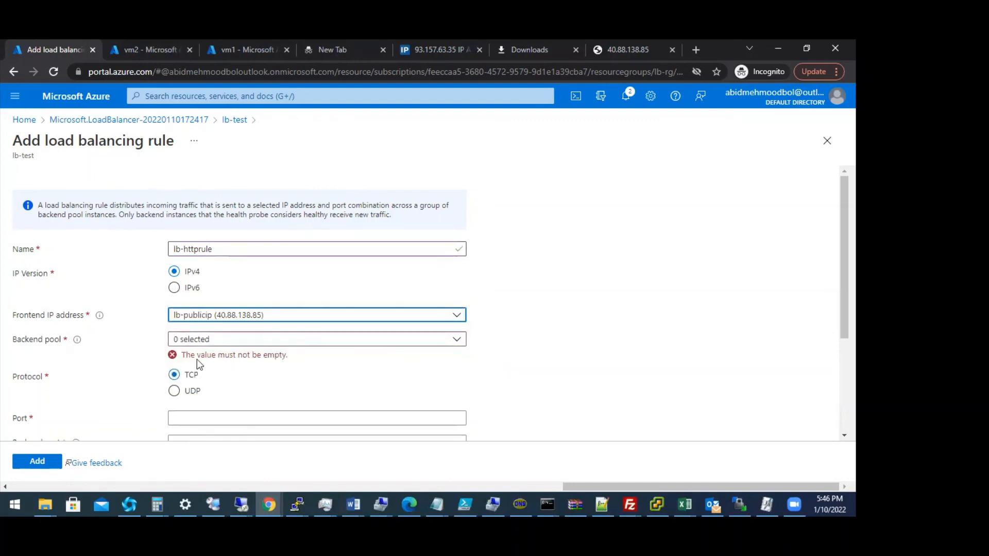
{"action": "left_click", "coordinate": [285, 340]}
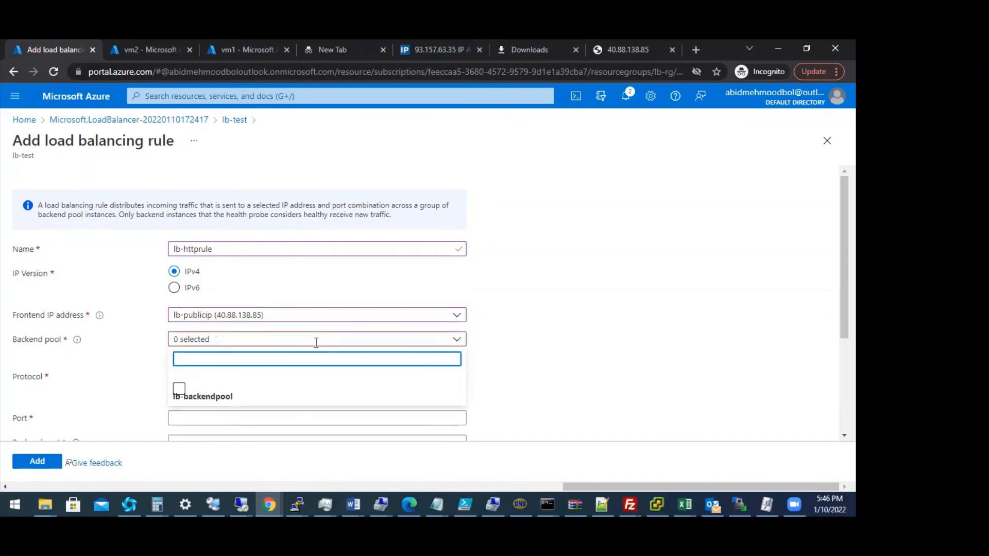
{"action": "left_click", "coordinate": [179, 389]}
{"action": "left_click", "coordinate": [520, 382]}
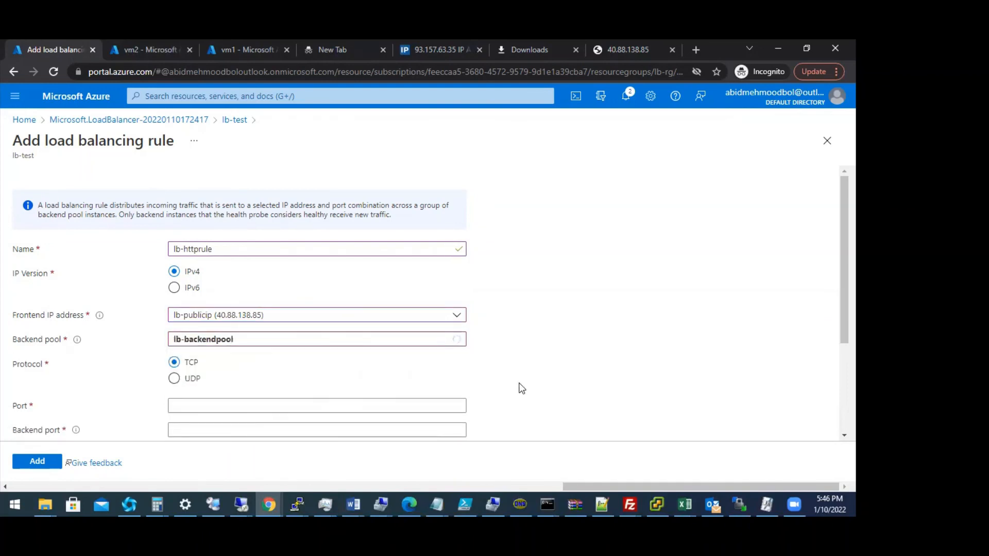
Set both the port and the backend port of the new rule to 433.
{"action": "left_click", "coordinate": [217, 404]}
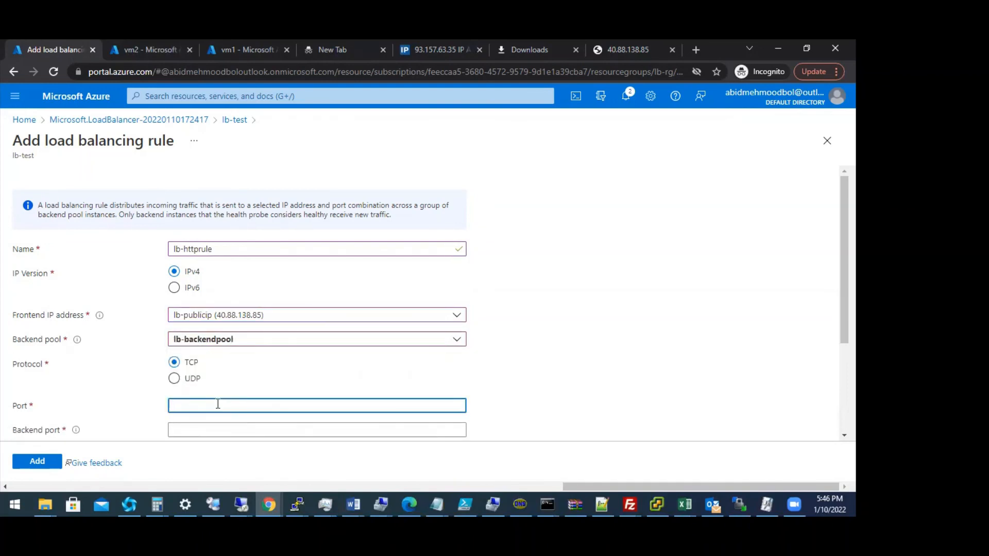
{"action": "type", "text": "433"}
{"action": "scroll", "coordinate": [211, 407], "scroll_direction": "down", "scroll_amount": 2}
{"action": "left_click", "coordinate": [211, 304]}
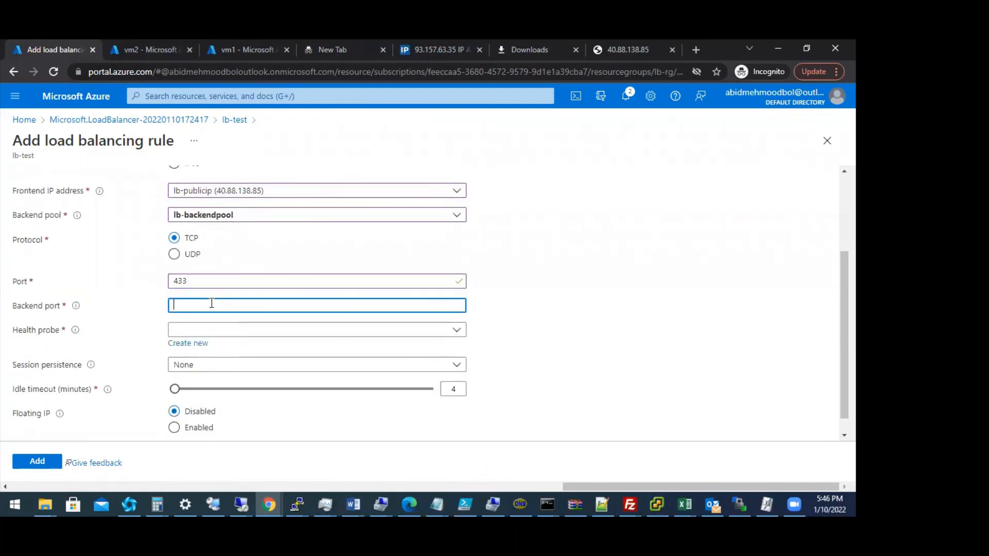
{"action": "type", "text": "433"}
Create a health probe named http-hp with protocol HTTP for the new rule.
{"action": "left_click", "coordinate": [189, 344]}
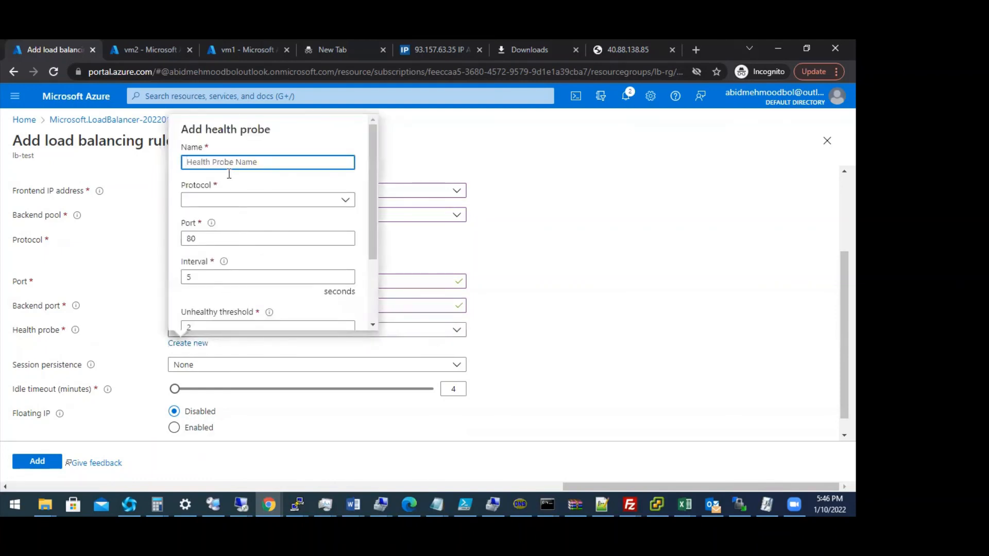
{"action": "type", "text": "https"}
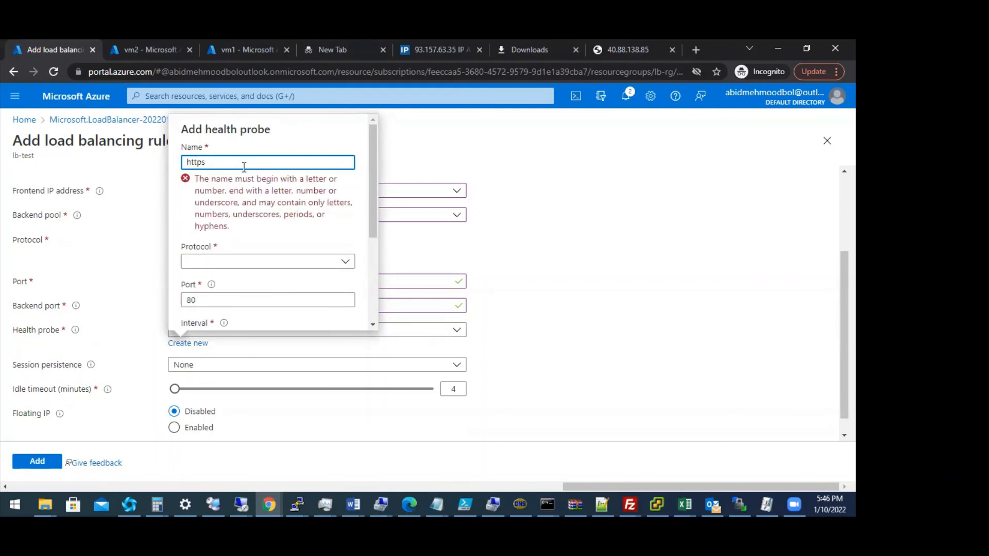
{"action": "key", "text": "BackSpace"}
{"action": "type", "text": "-"}
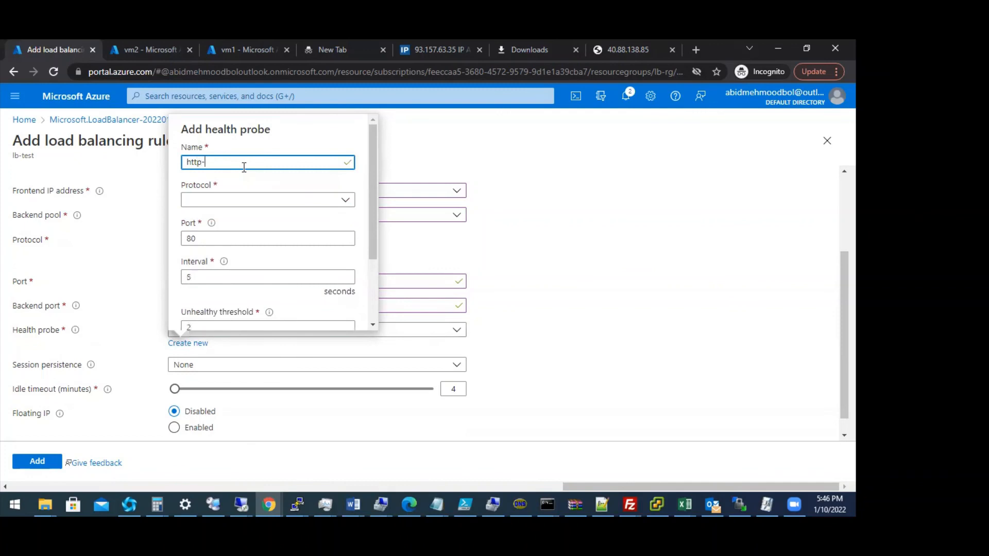
{"action": "type", "text": "hp"}
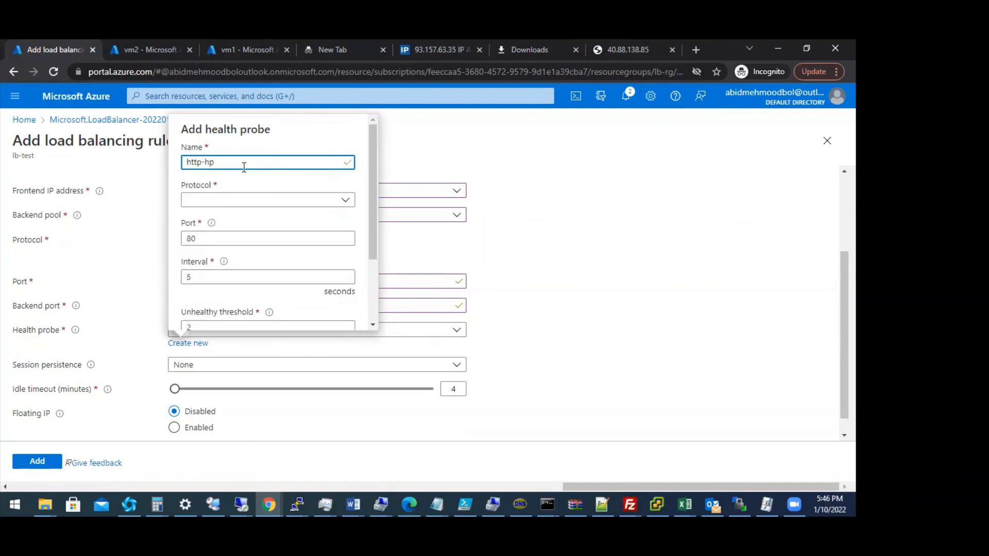
{"action": "left_click", "coordinate": [227, 203]}
{"action": "left_click", "coordinate": [197, 237]}
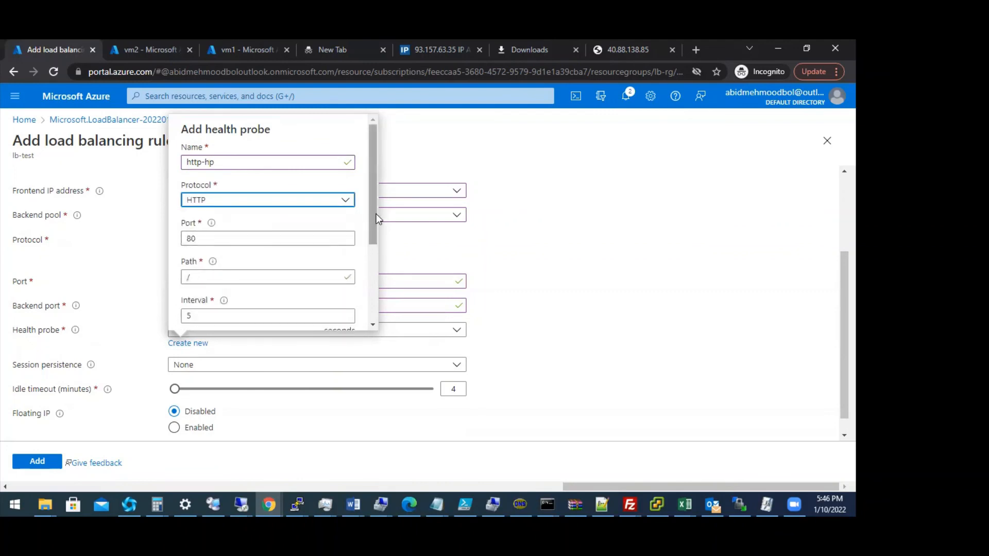
{"action": "left_click_drag", "start_coordinate": [376, 215], "coordinate": [368, 298]}
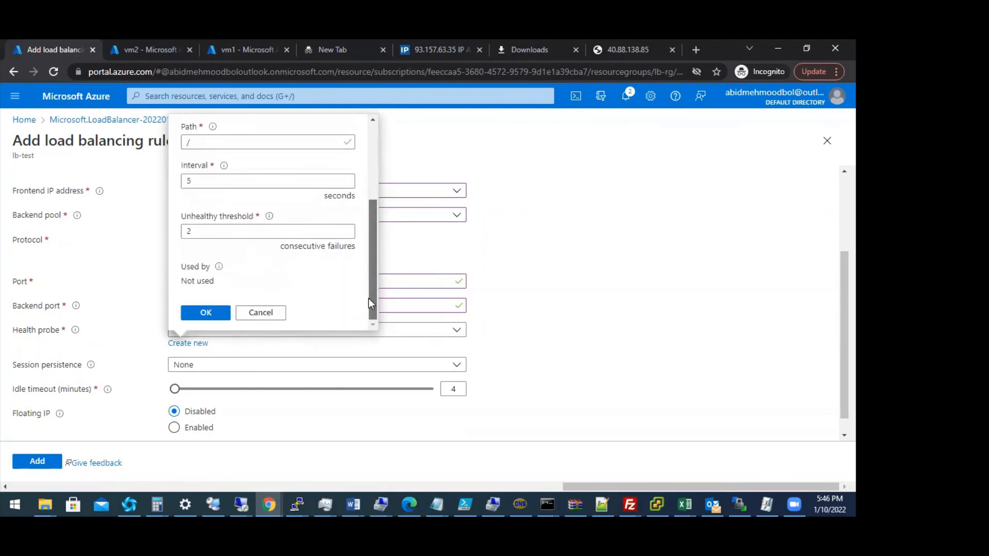
{"action": "left_click", "coordinate": [206, 312]}
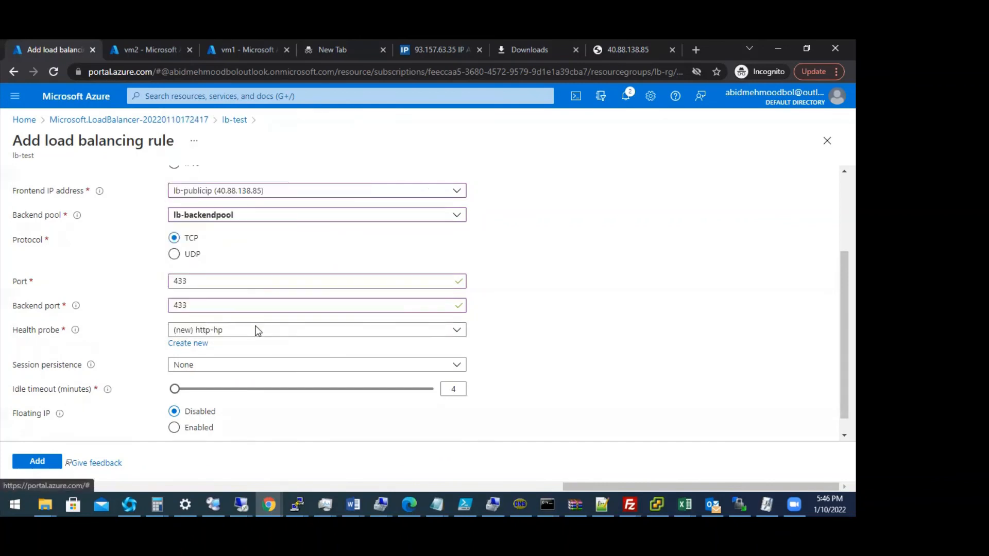
Add the lb-httprule rule to lb-test and look at the 40.88.138.85 page while it is being validated.
{"action": "scroll", "coordinate": [595, 369], "scroll_direction": "down", "scroll_amount": 1}
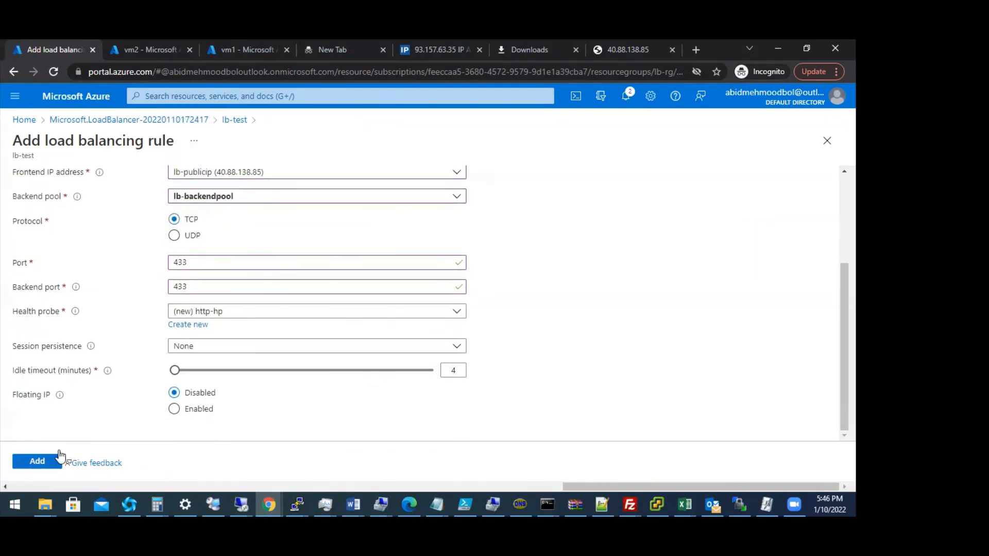
{"action": "left_click", "coordinate": [38, 462]}
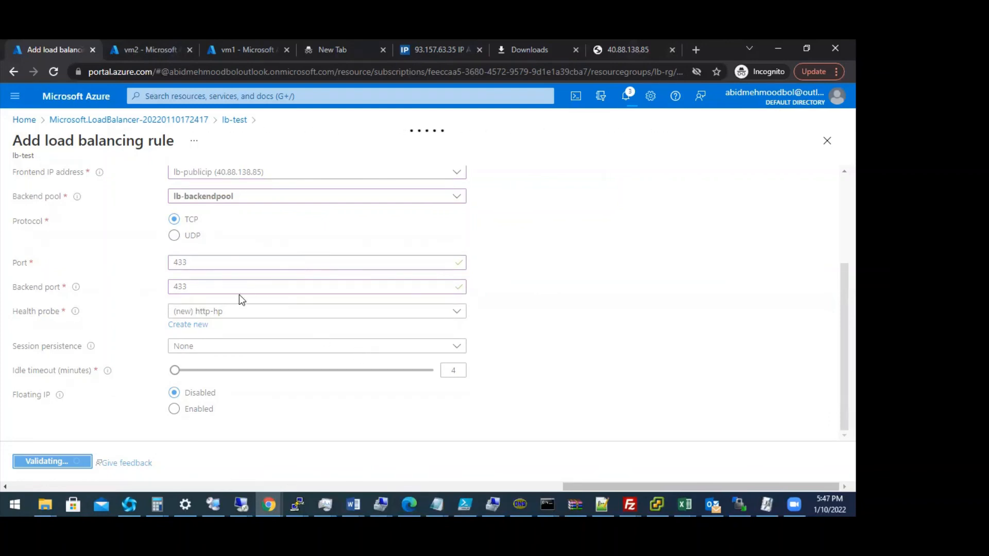
{"action": "left_click", "coordinate": [649, 54]}
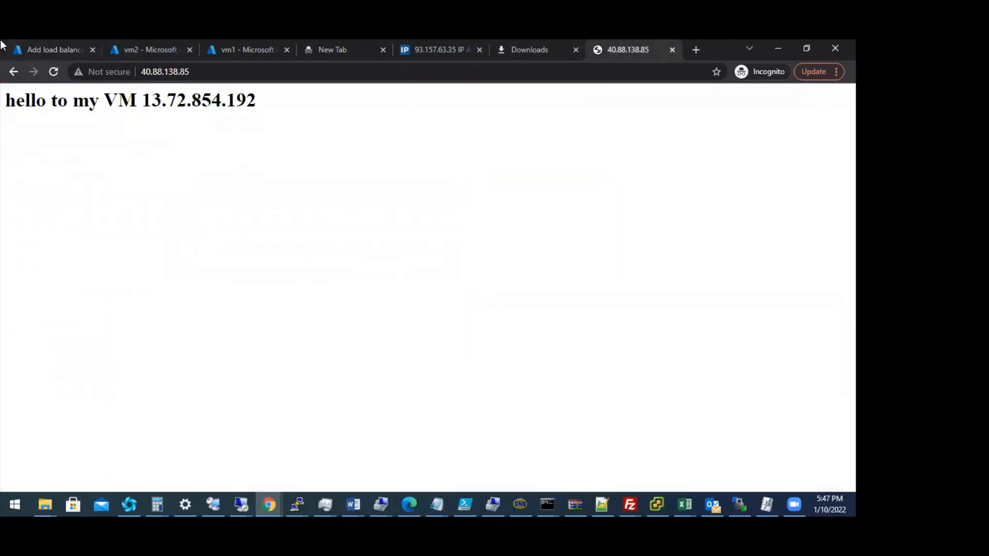
{"action": "left_click", "coordinate": [37, 47]}
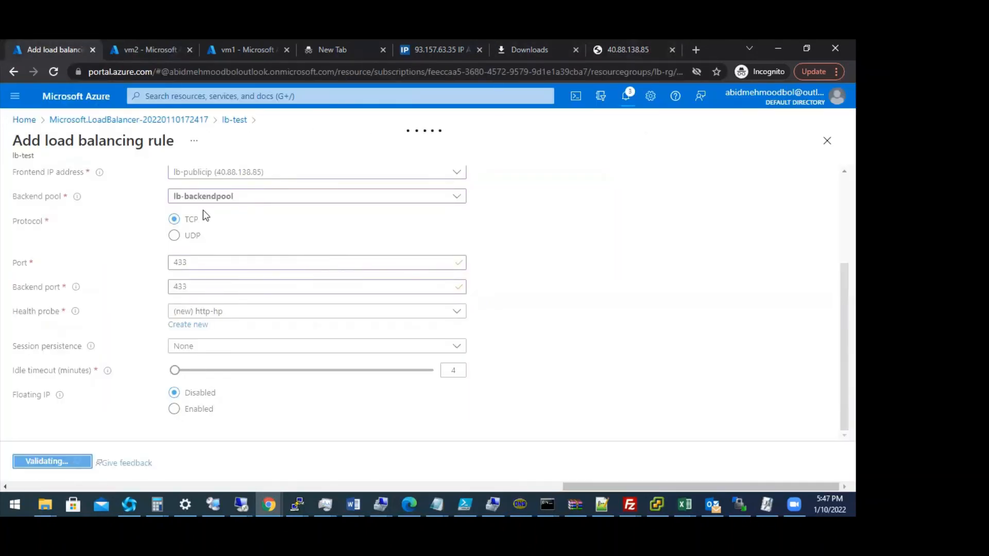